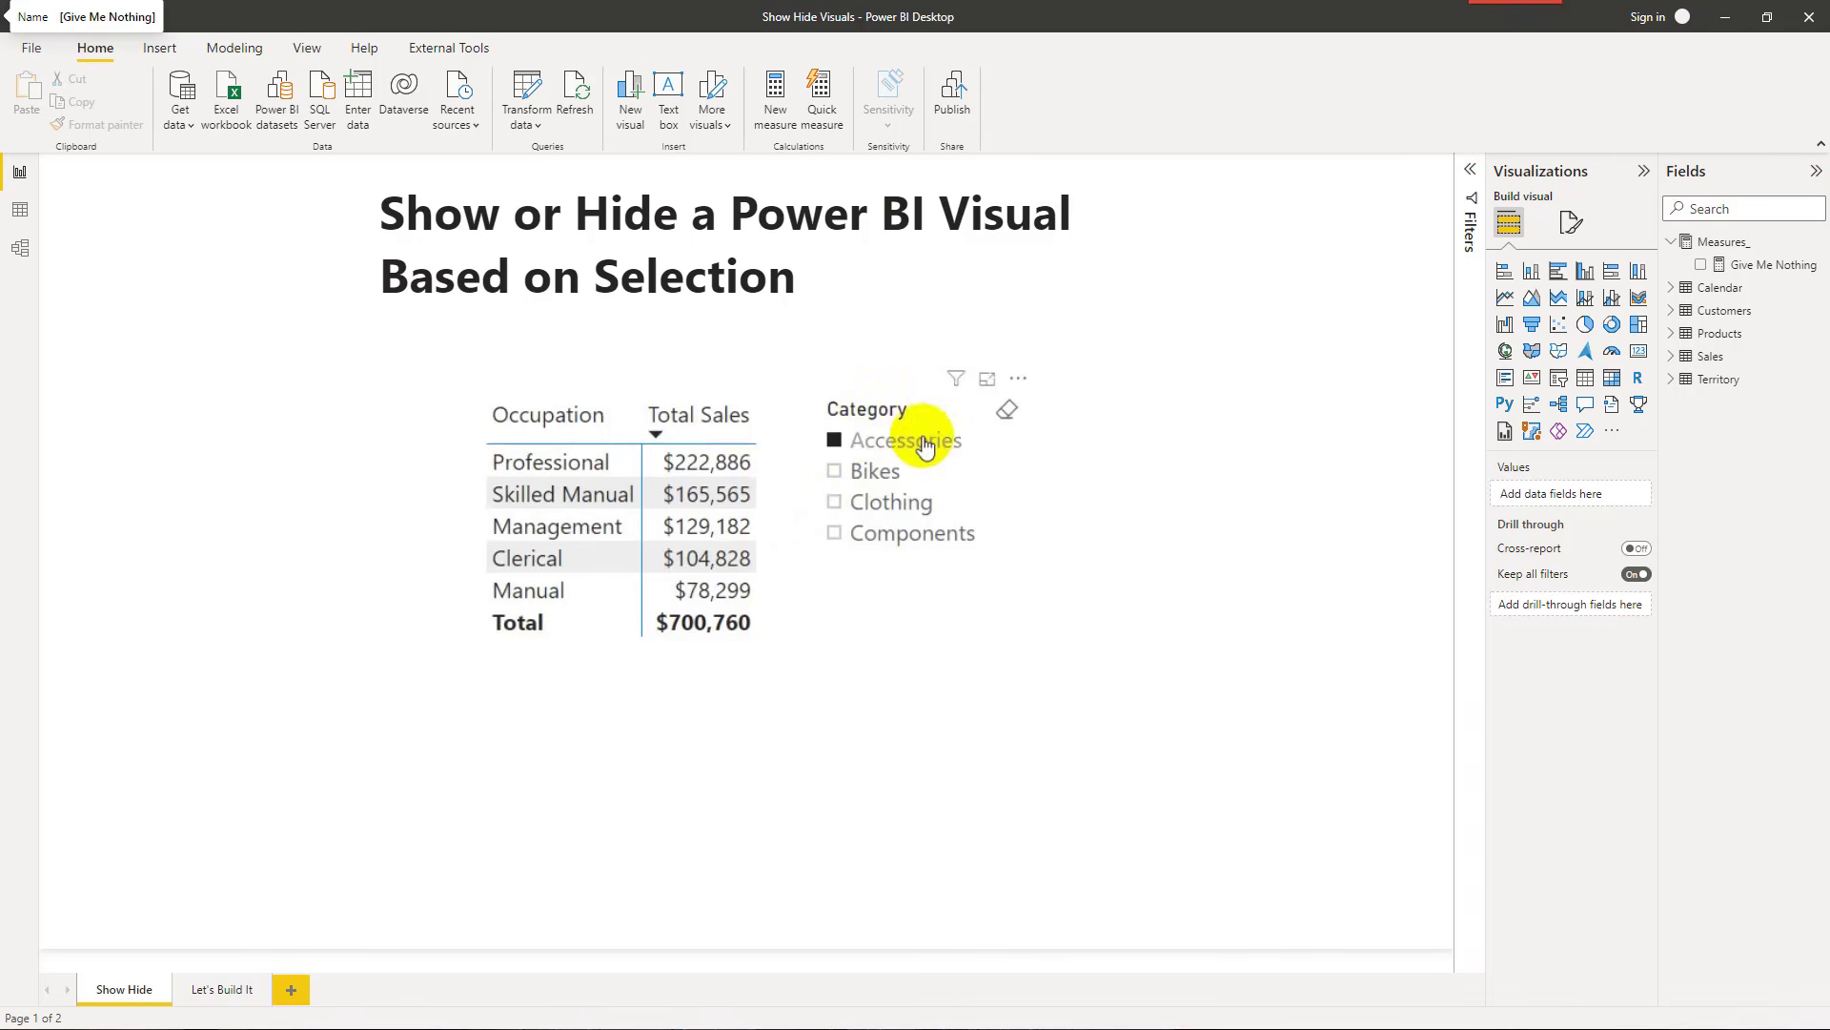
Step: Clear the Category slicer on the Show Hide page and filter the sales table by Accessories and by Clothing in turn
{"action": "left_click", "coordinate": [1009, 414]}
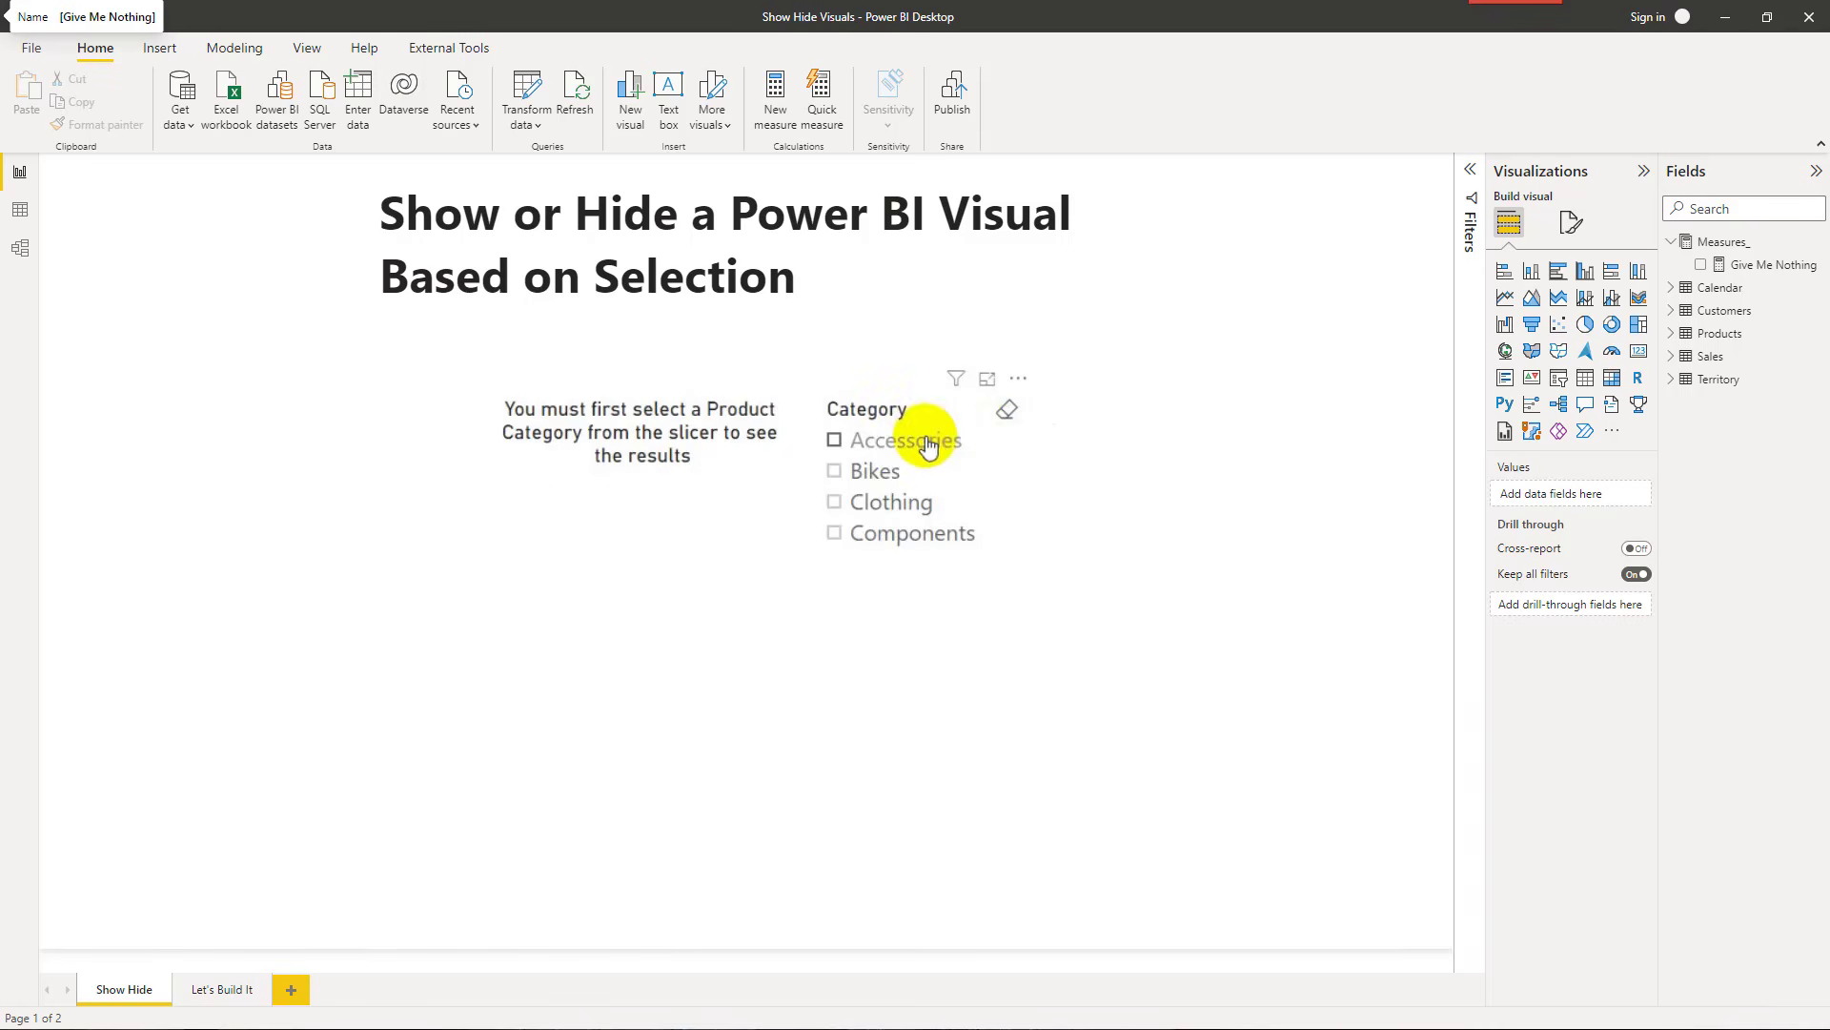
{"action": "left_click", "coordinate": [847, 443]}
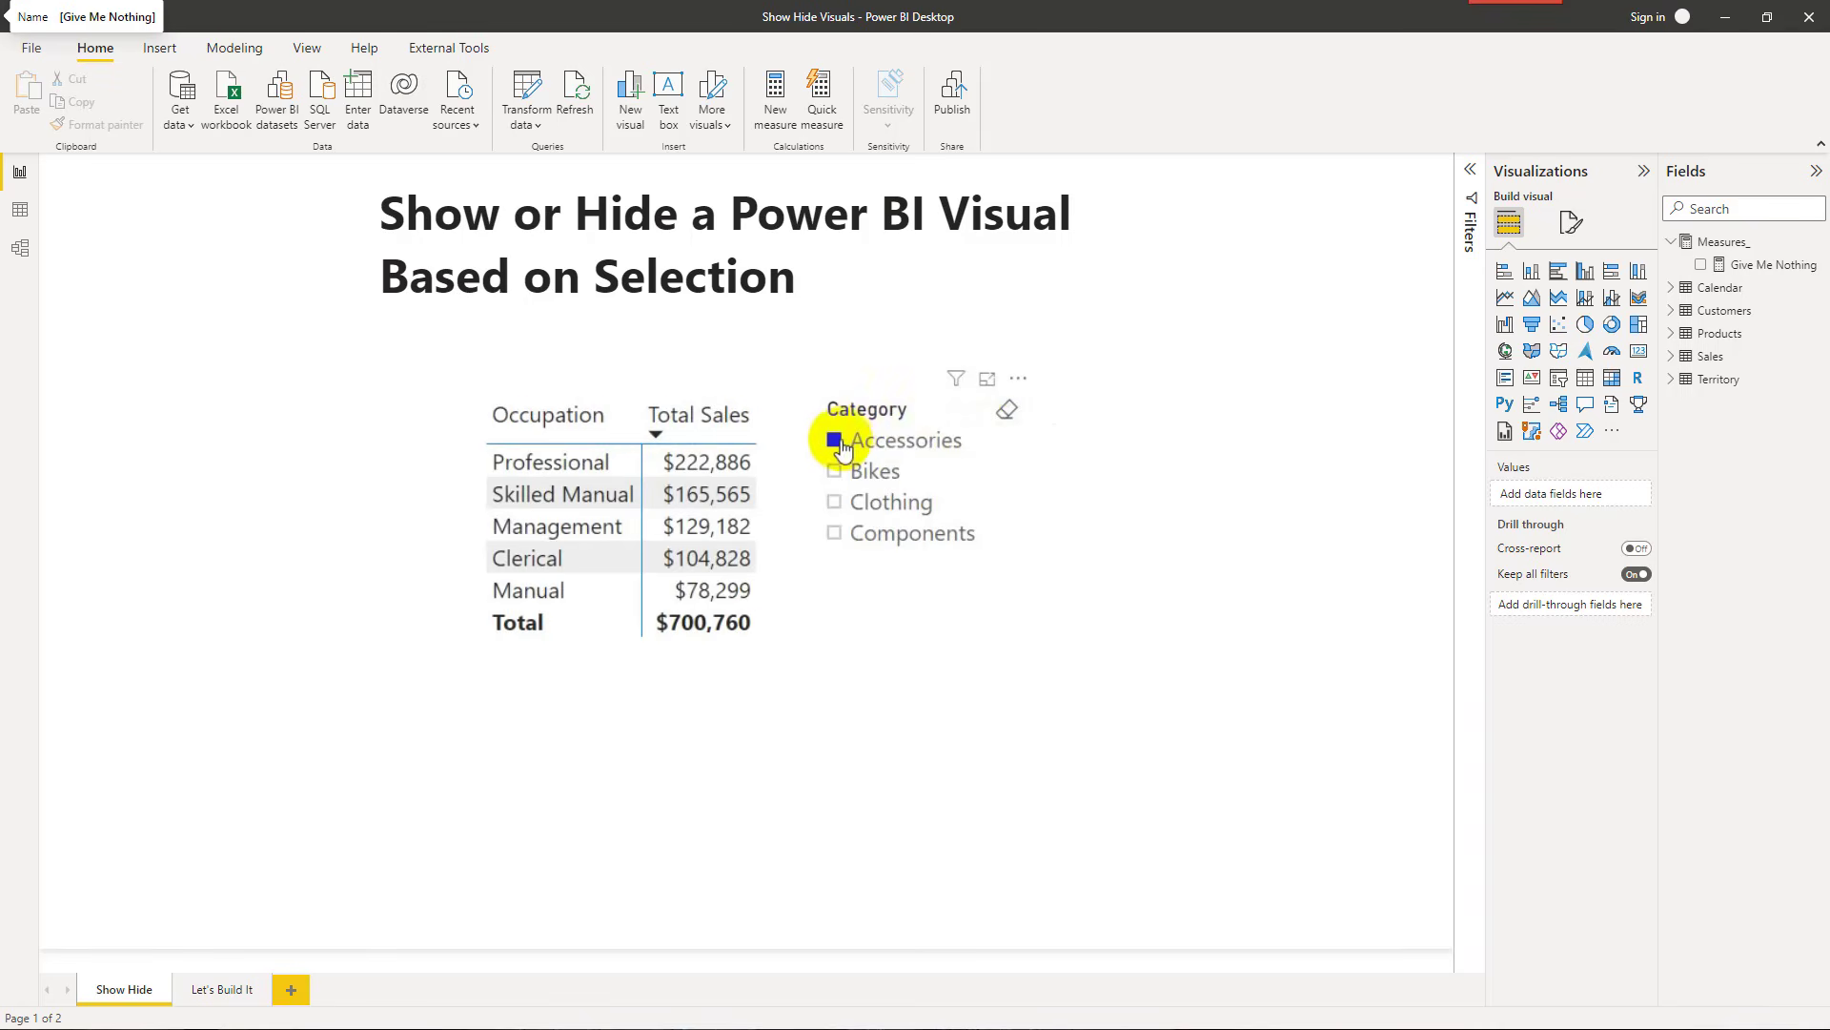
{"action": "left_click", "coordinate": [834, 504]}
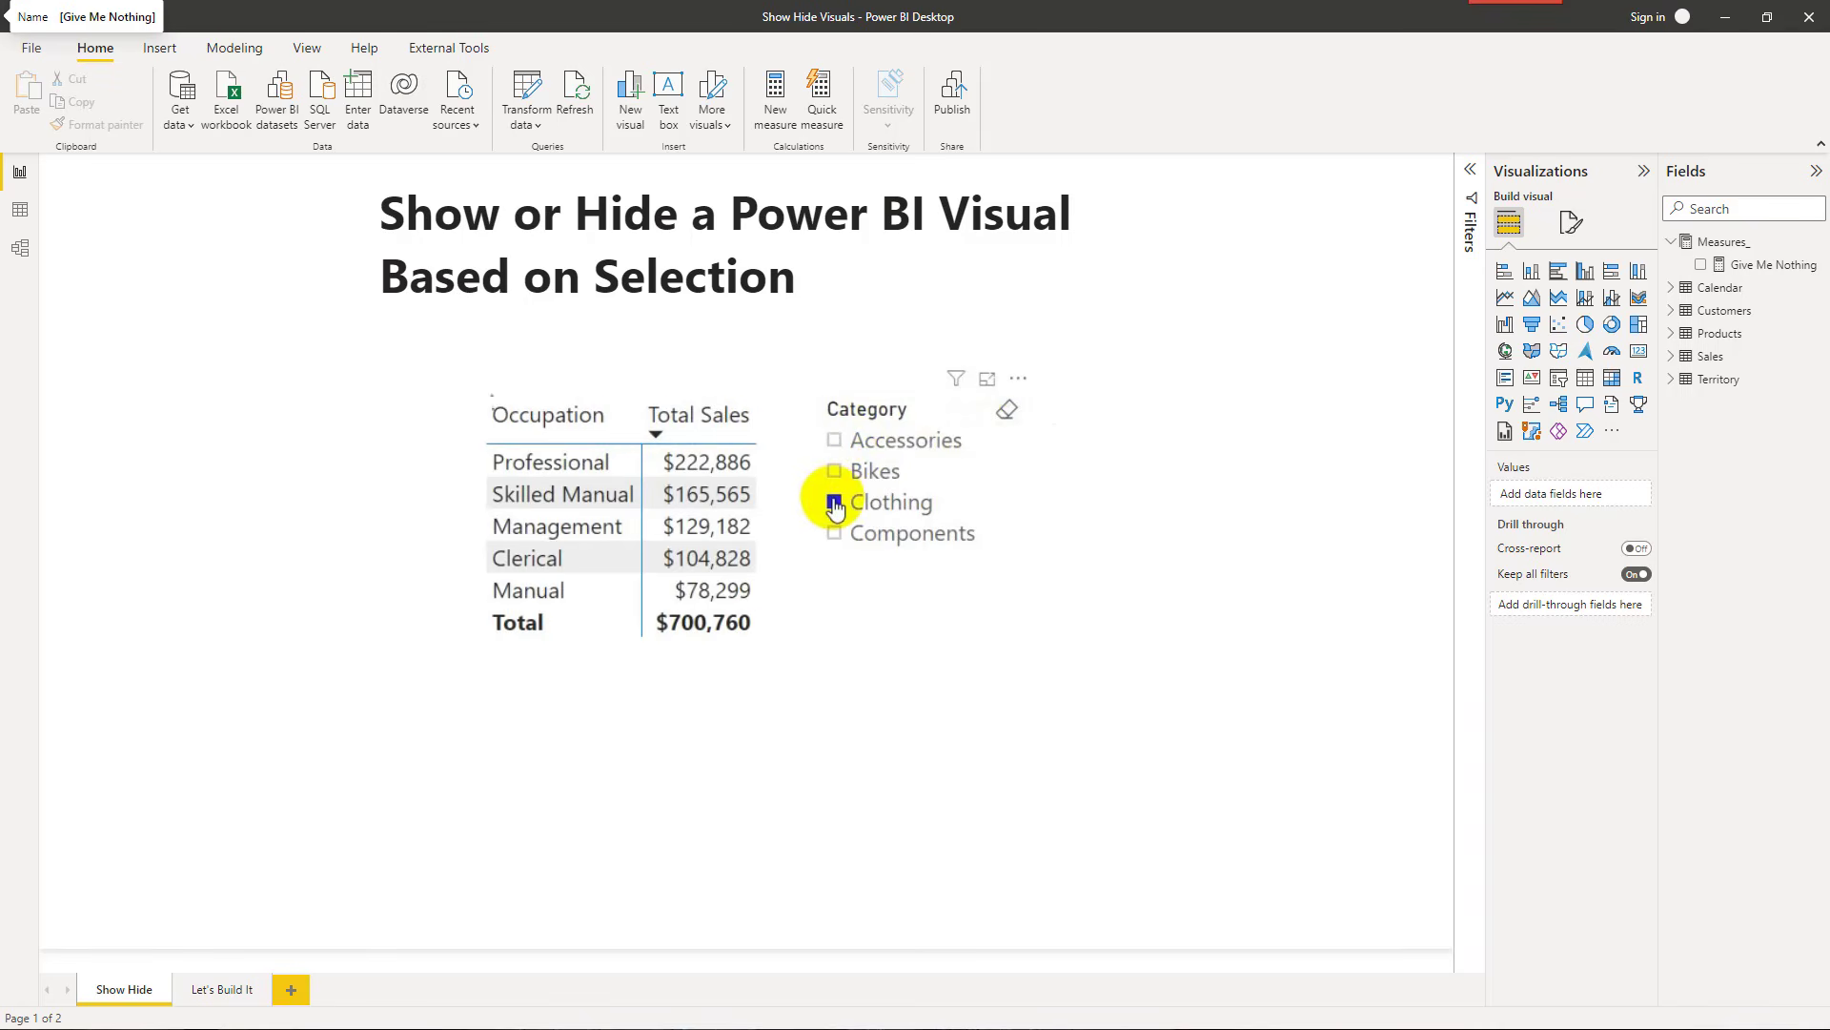
Step: Check row highlighting in the sales table for several occupations under the Clothing and Bikes categories, removing the last highlight
{"action": "left_click", "coordinate": [571, 591]}
{"action": "left_click", "coordinate": [562, 524]}
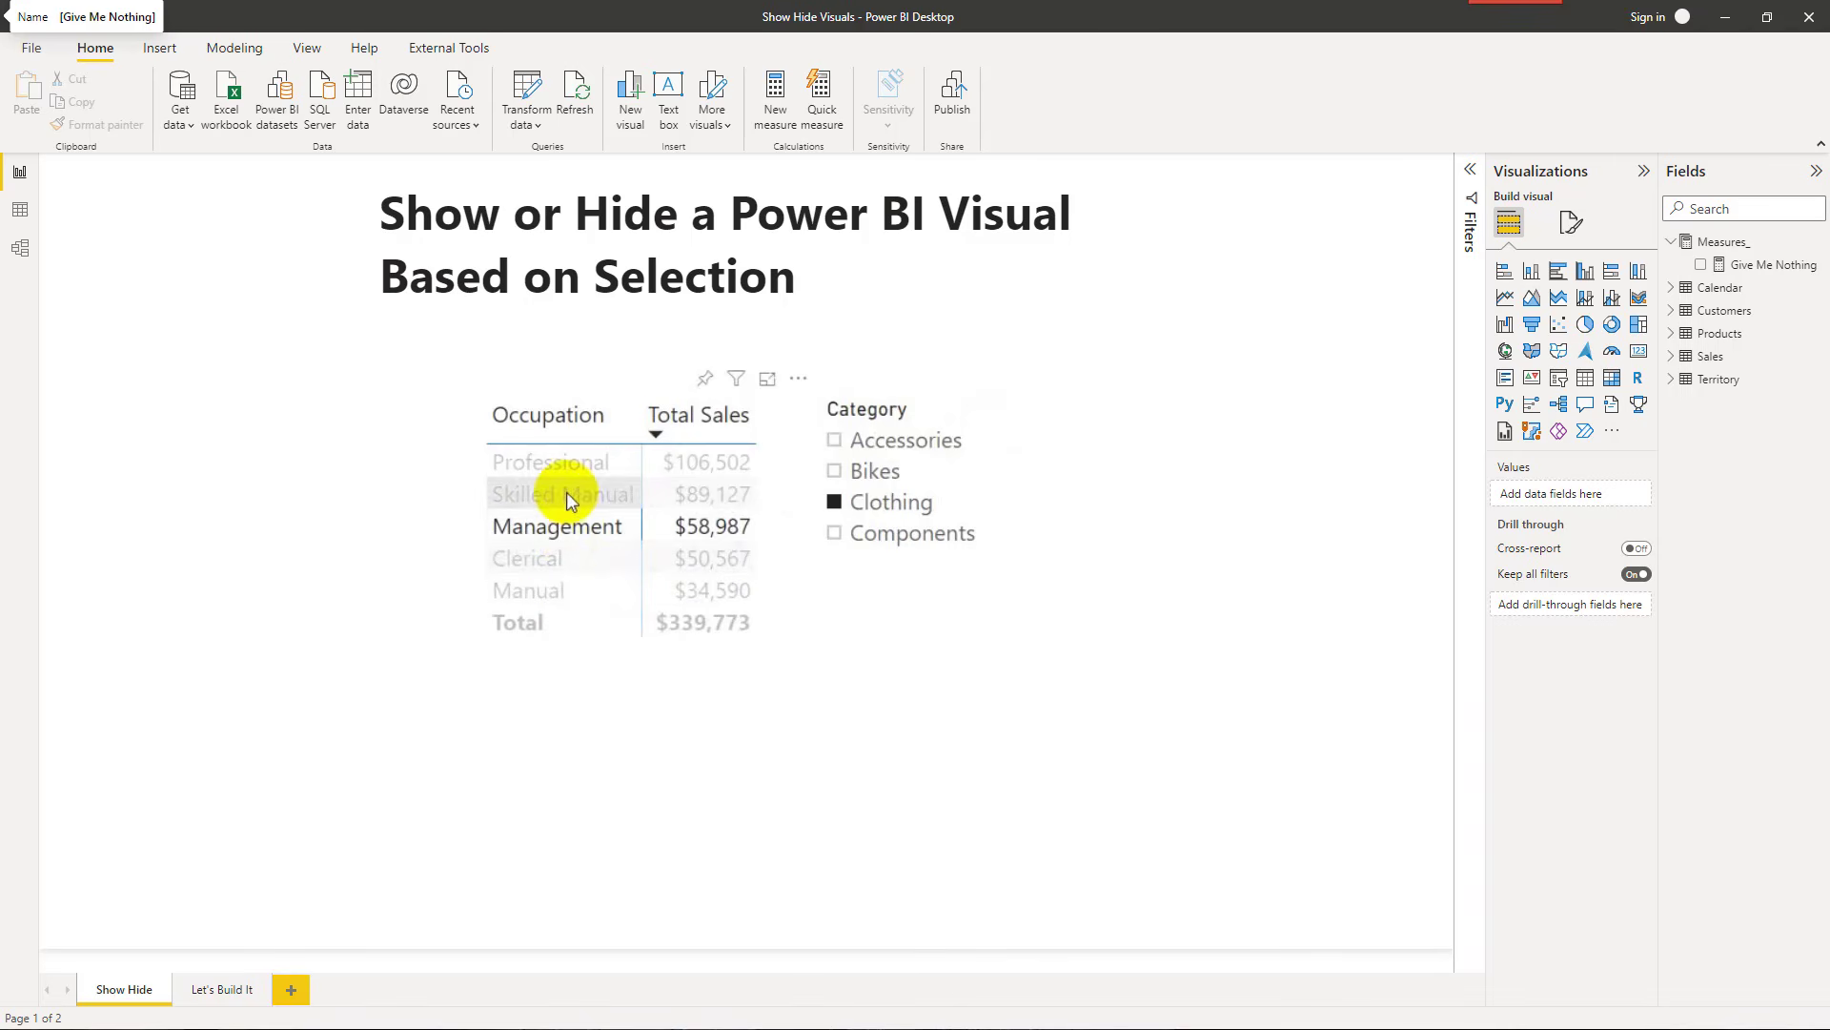
{"action": "left_click", "coordinate": [553, 492]}
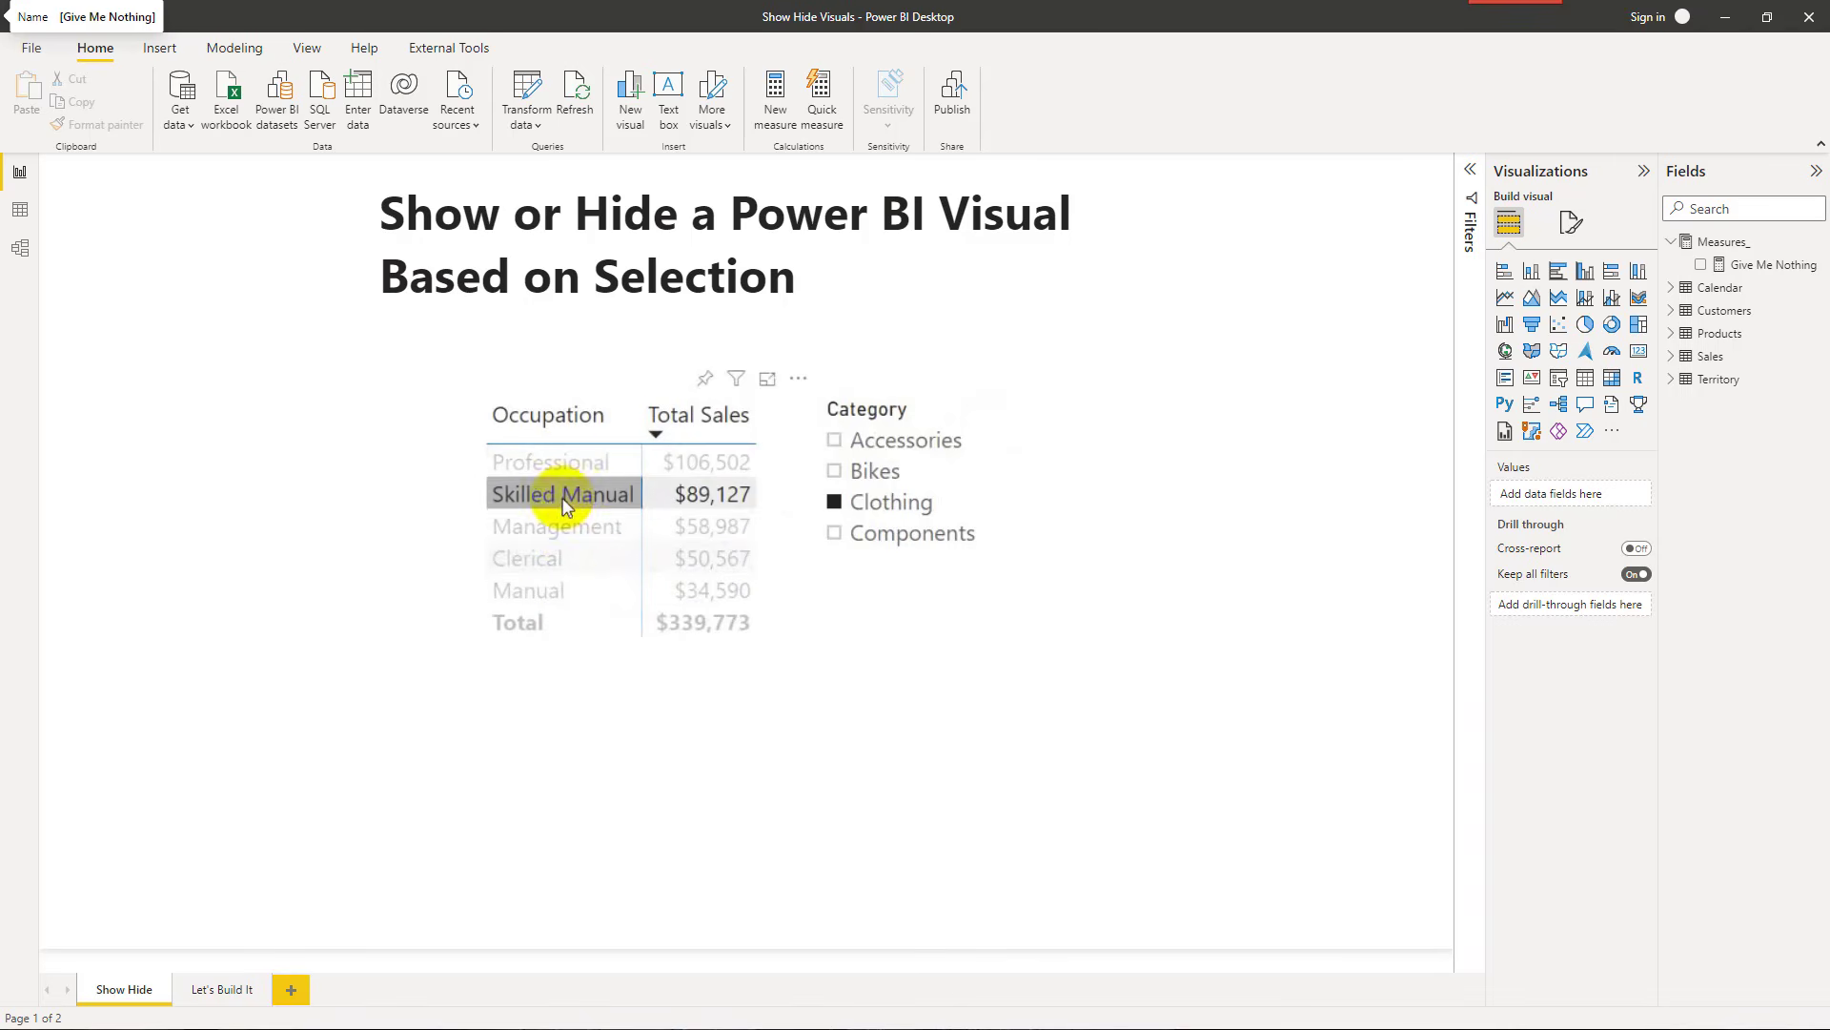
{"action": "left_click", "coordinate": [873, 473]}
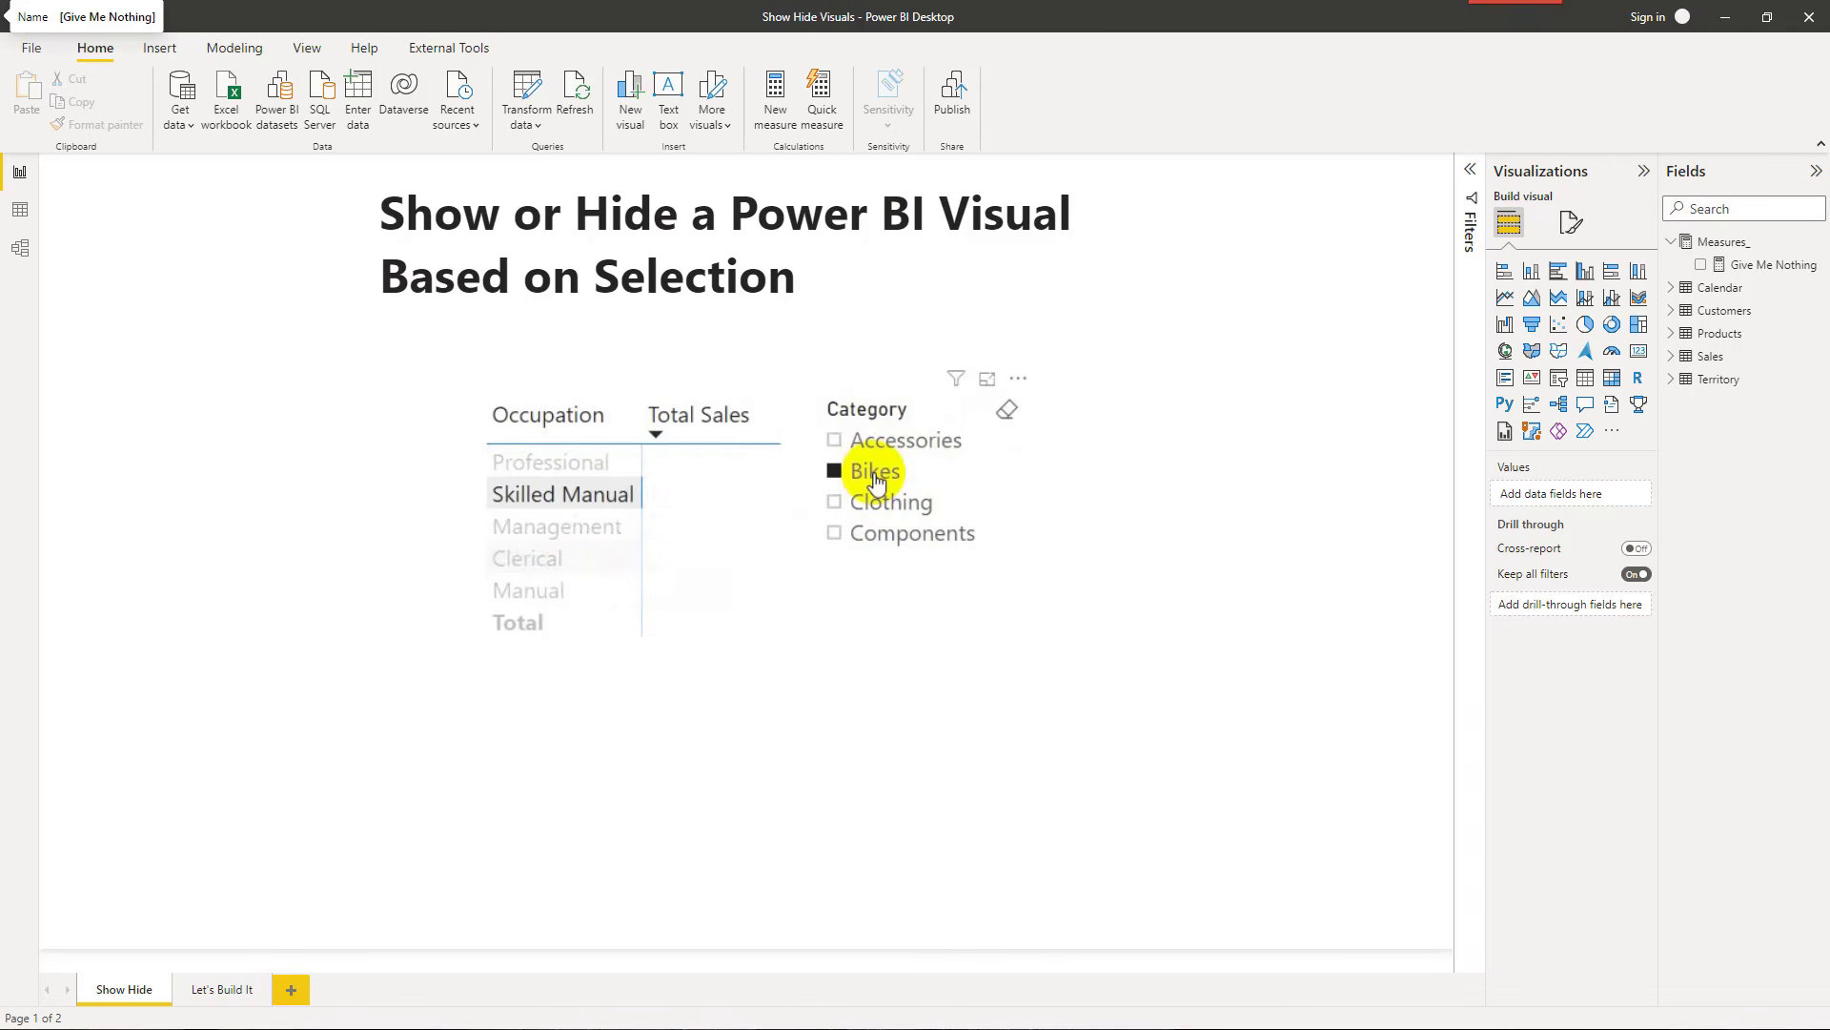
{"action": "left_click", "coordinate": [577, 499]}
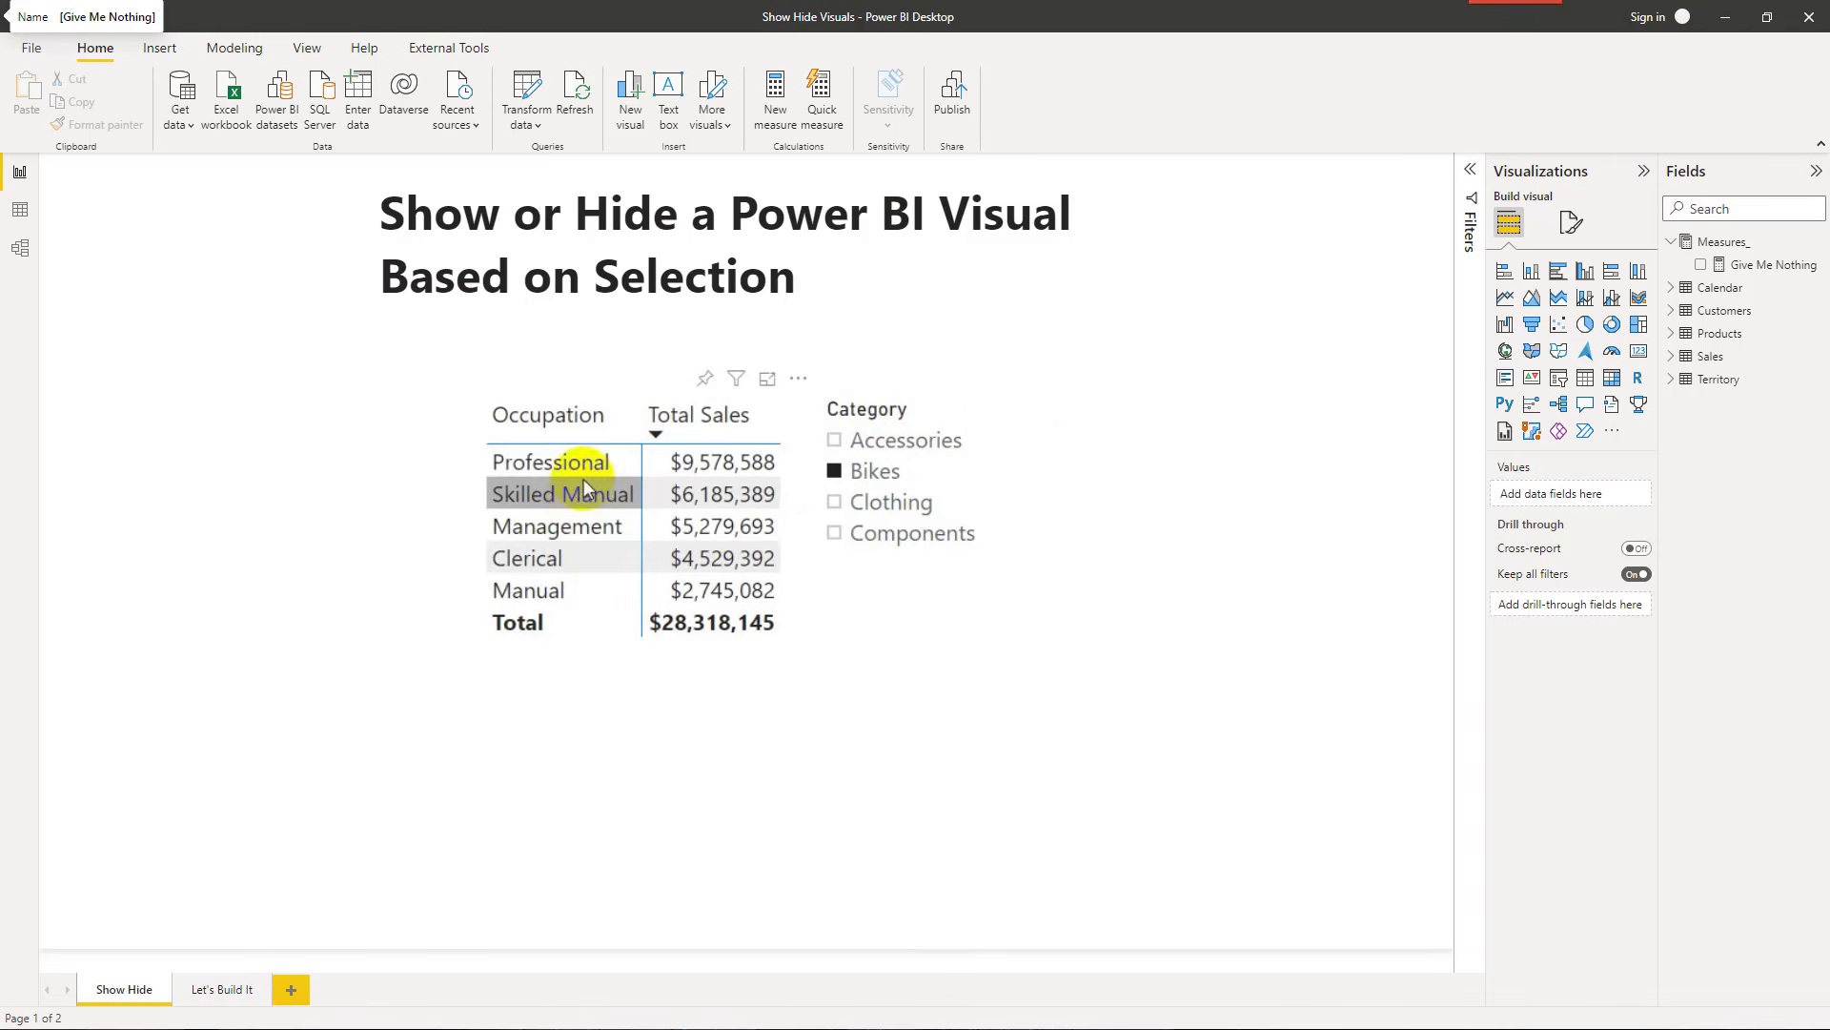
{"action": "left_click", "coordinate": [587, 465]}
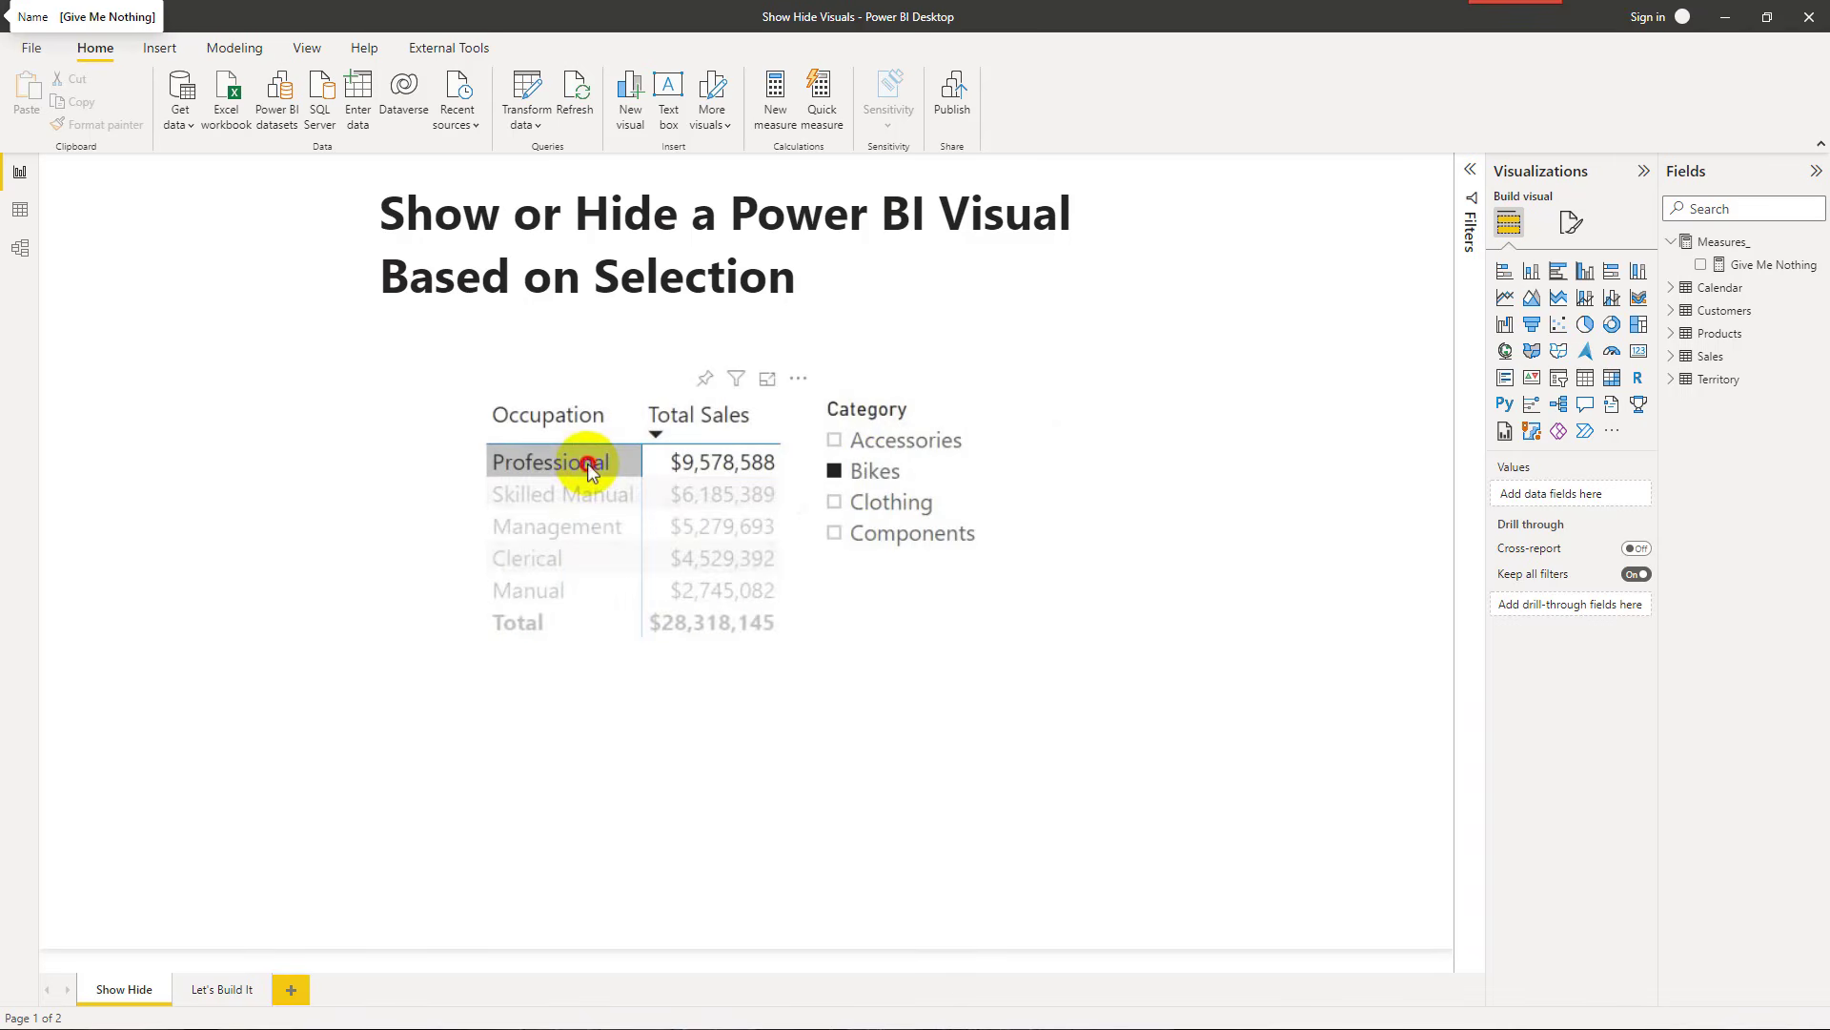
{"action": "left_click", "coordinate": [587, 463]}
Step: Filter the sales table by Components, Clothing and Accessories in turn, and clear the Category slicer
{"action": "left_click", "coordinate": [834, 533]}
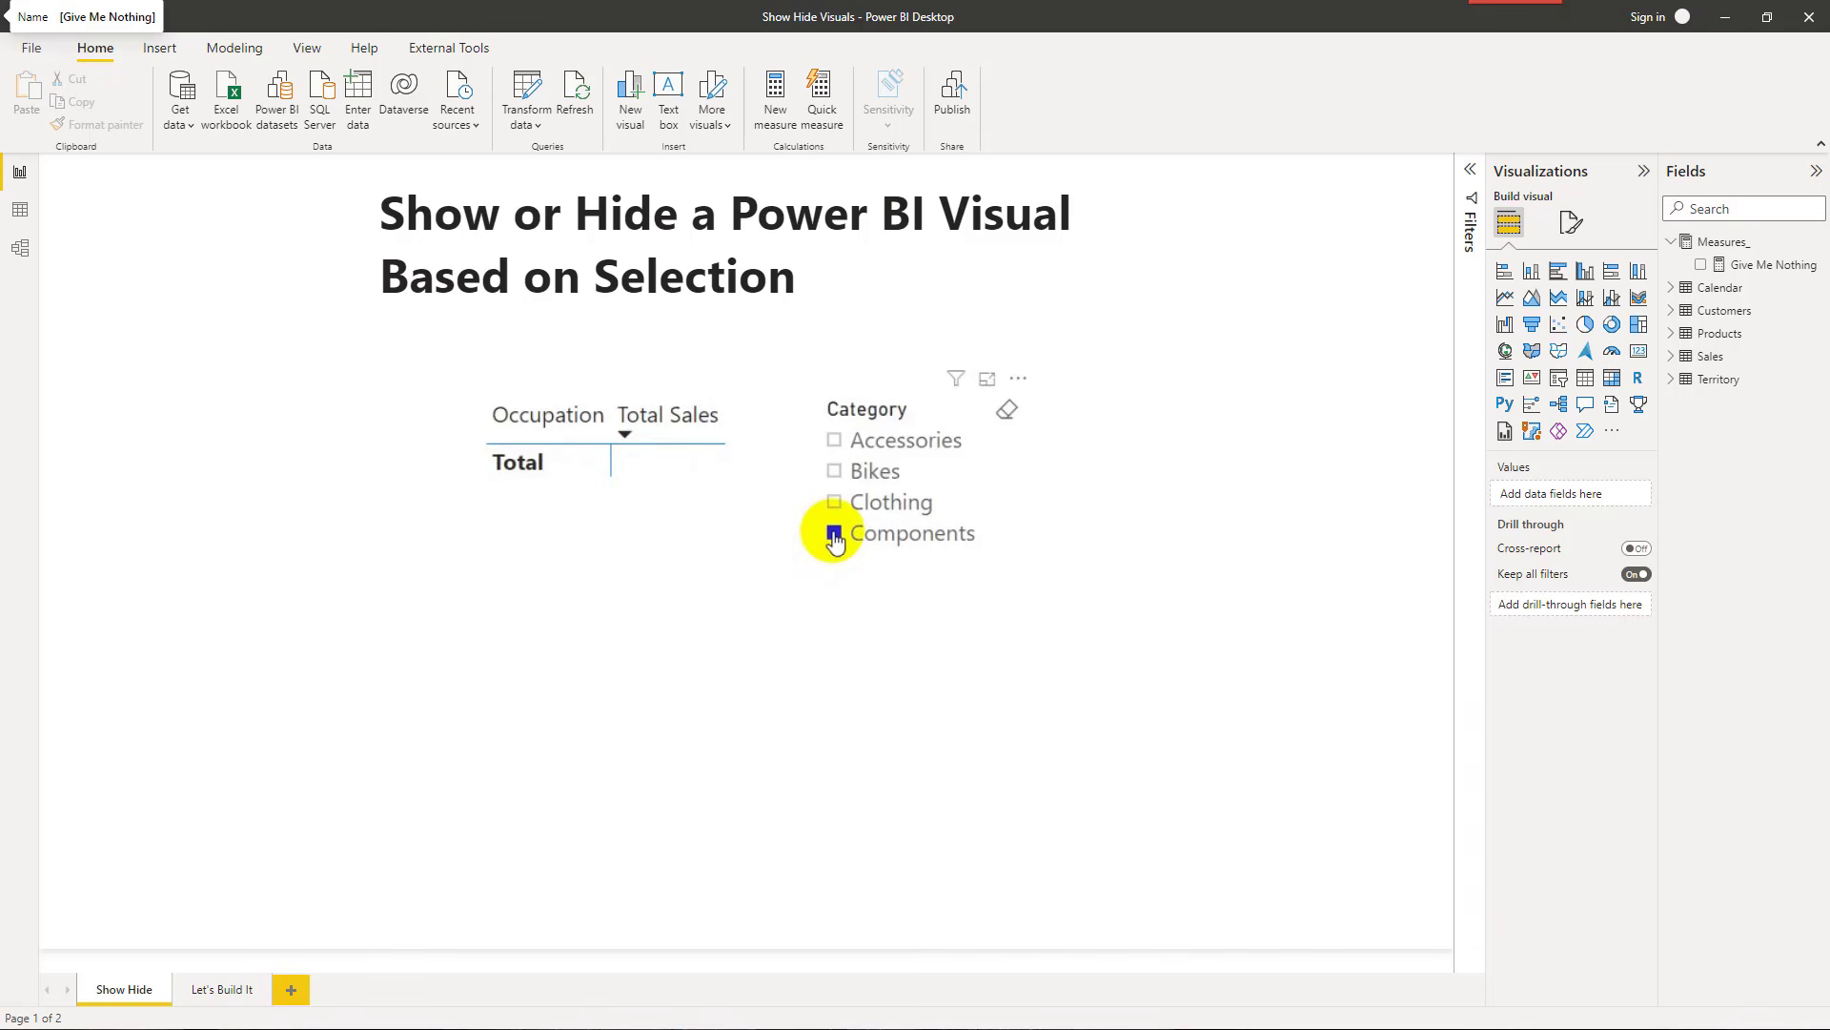
{"action": "left_click", "coordinate": [835, 503]}
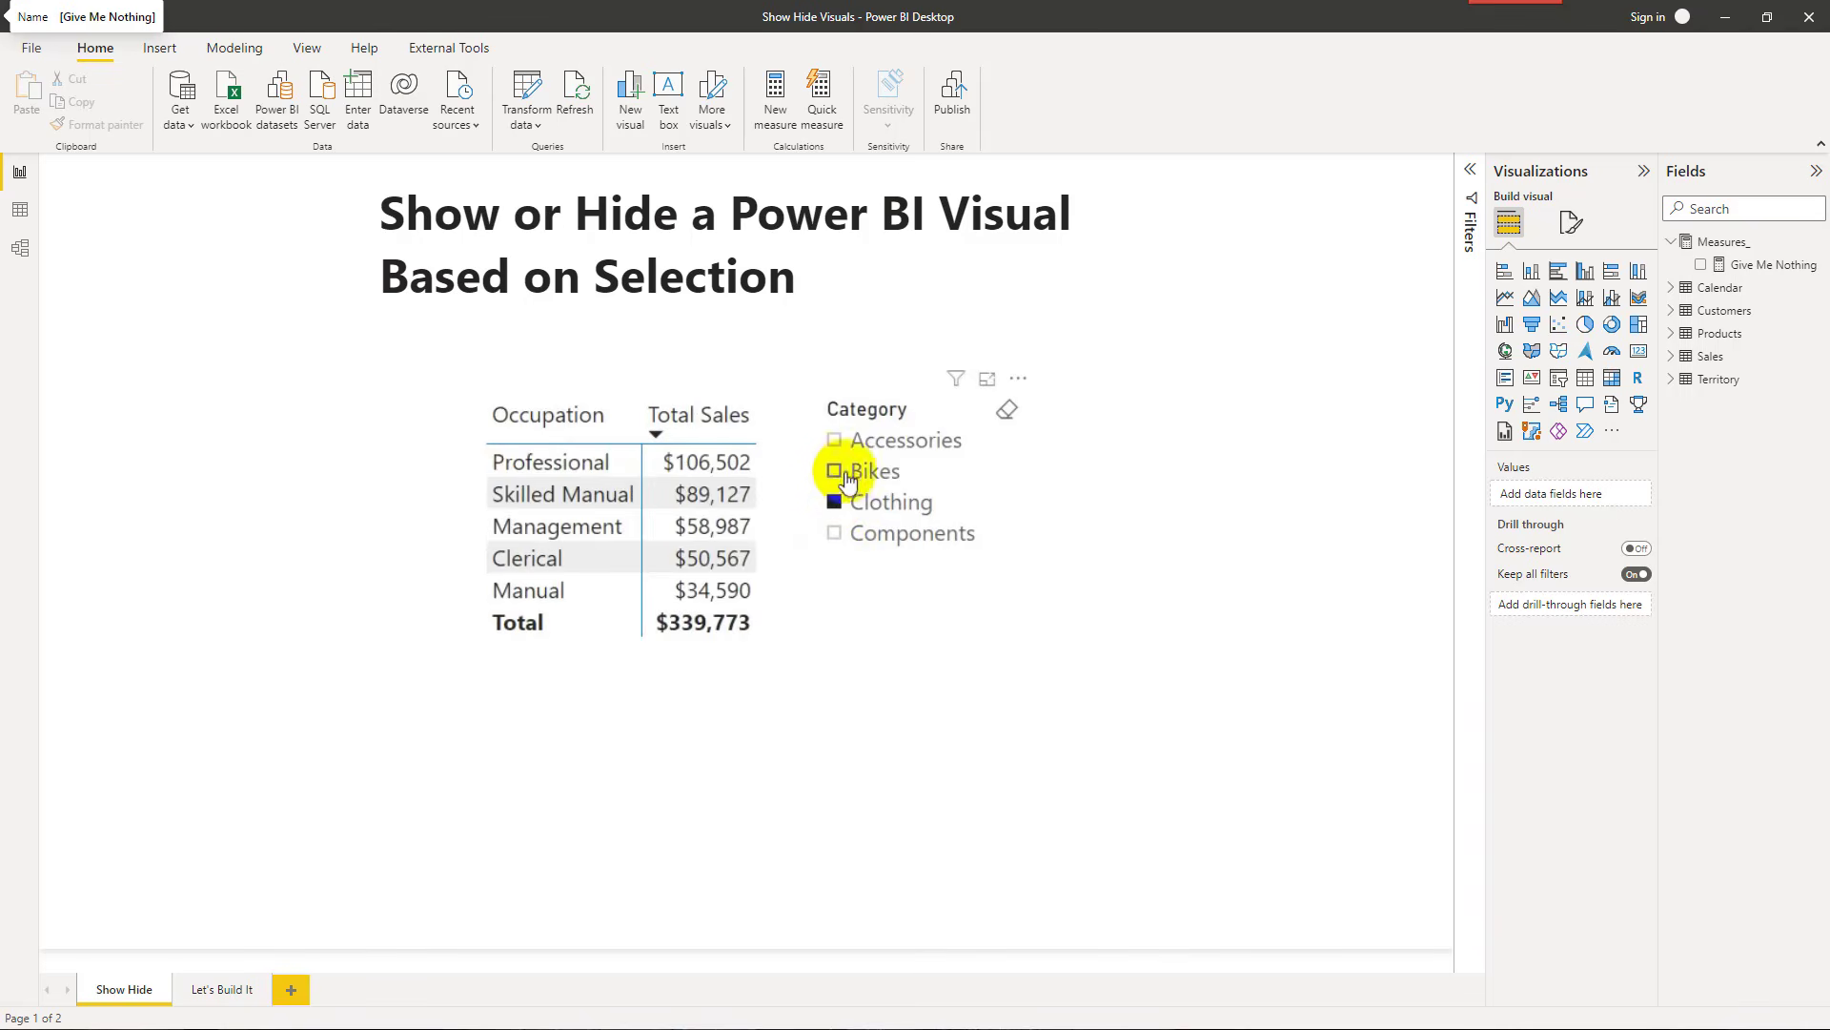
{"action": "left_click", "coordinate": [835, 442]}
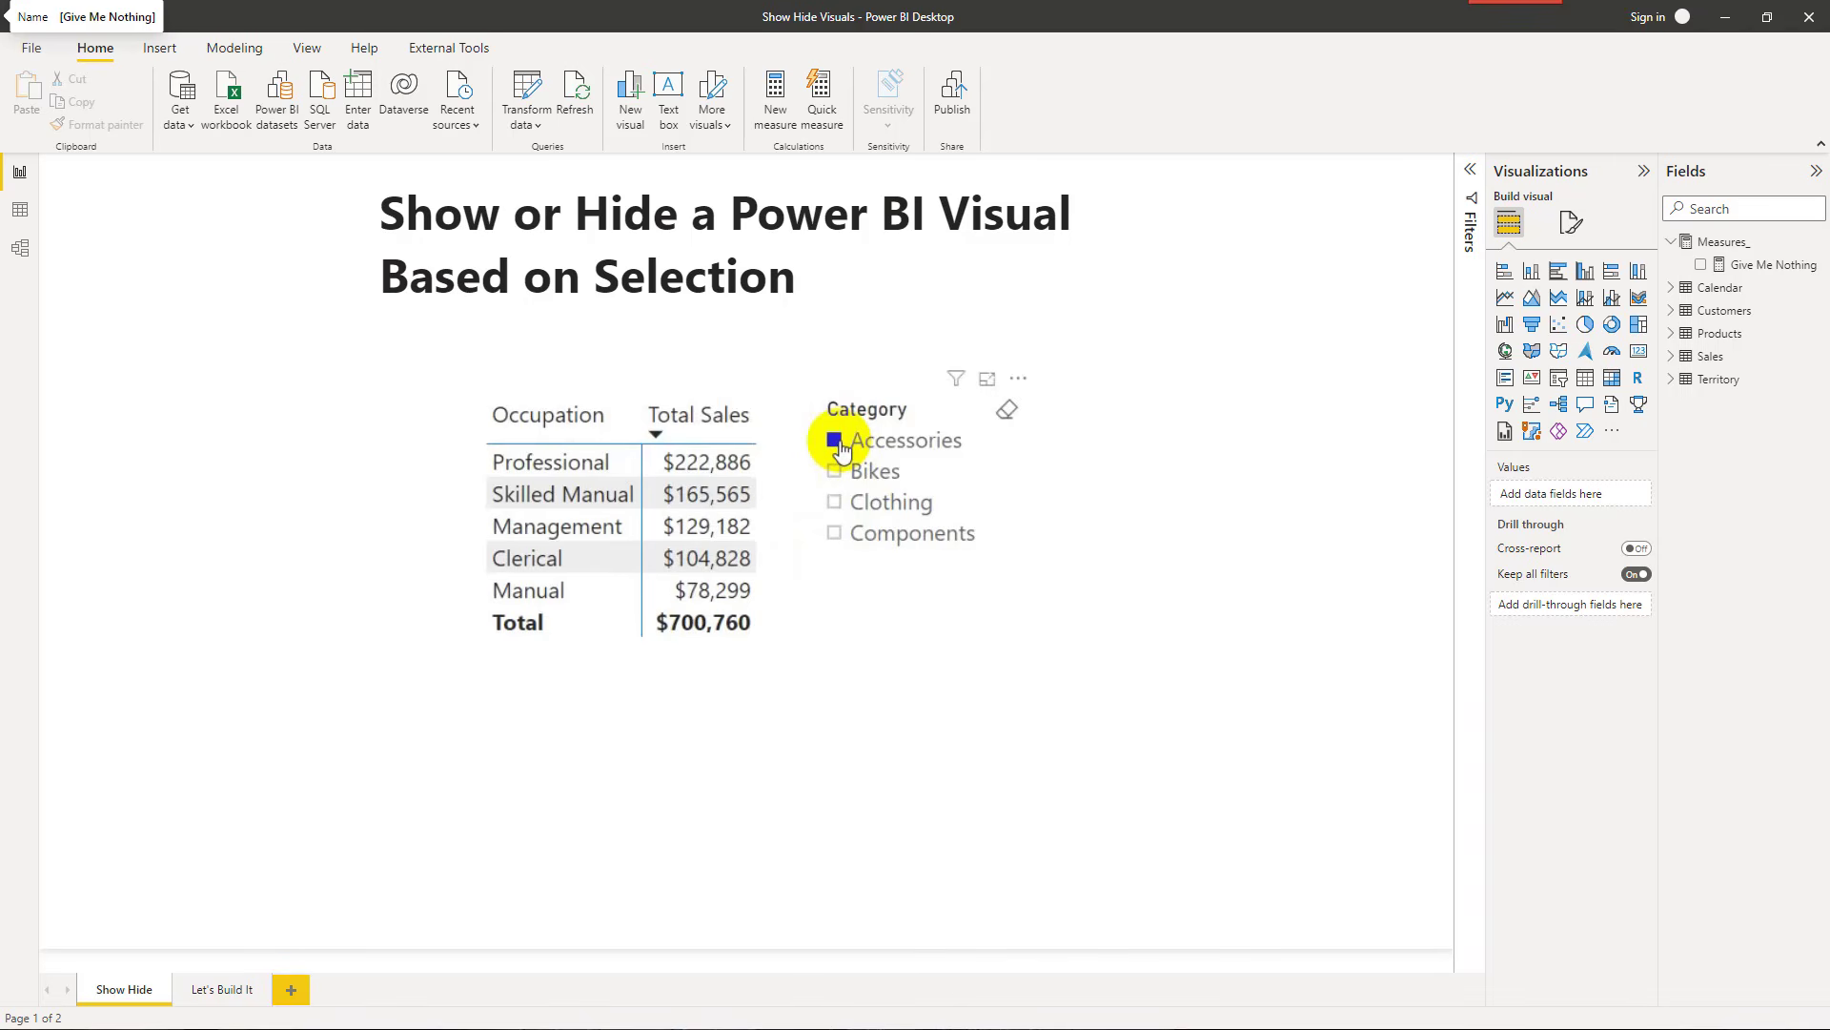
{"action": "left_click", "coordinate": [1008, 414]}
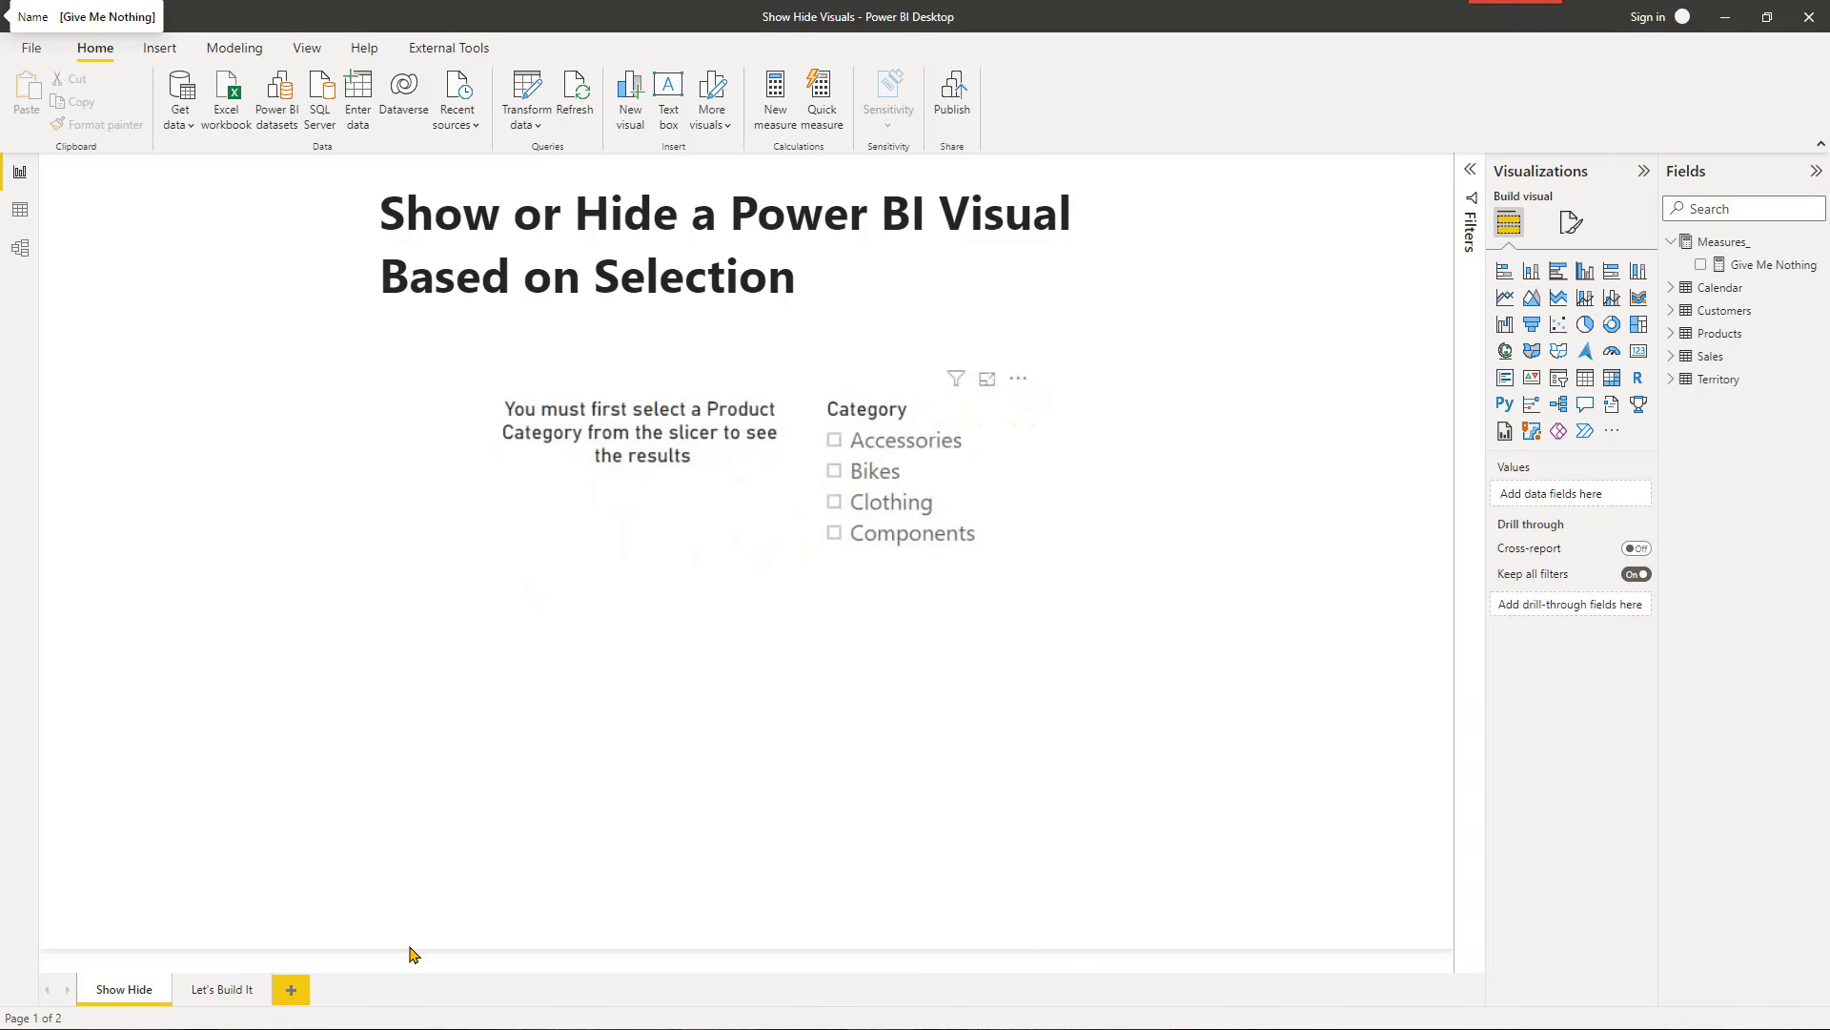
Step: On the Let's Build It page, try each category in the Category slicer and leave it with nothing selected
{"action": "left_click", "coordinate": [228, 998]}
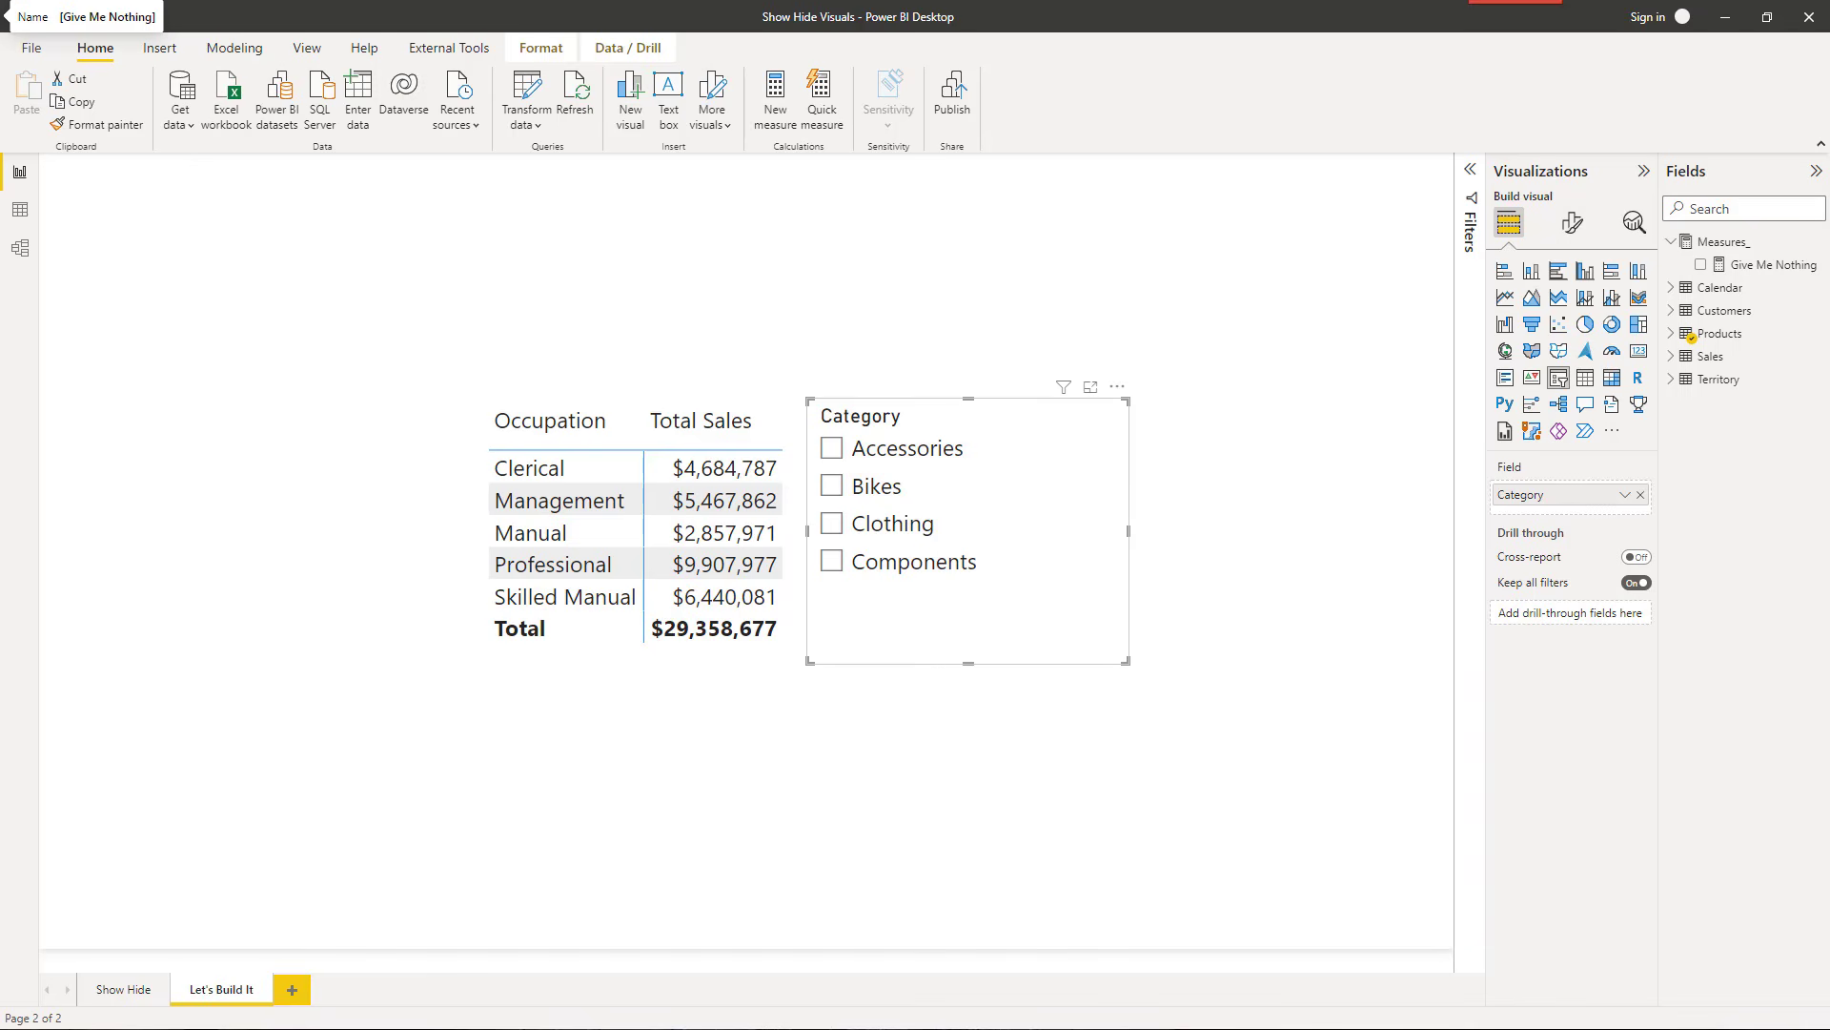
{"action": "left_click", "coordinate": [874, 497]}
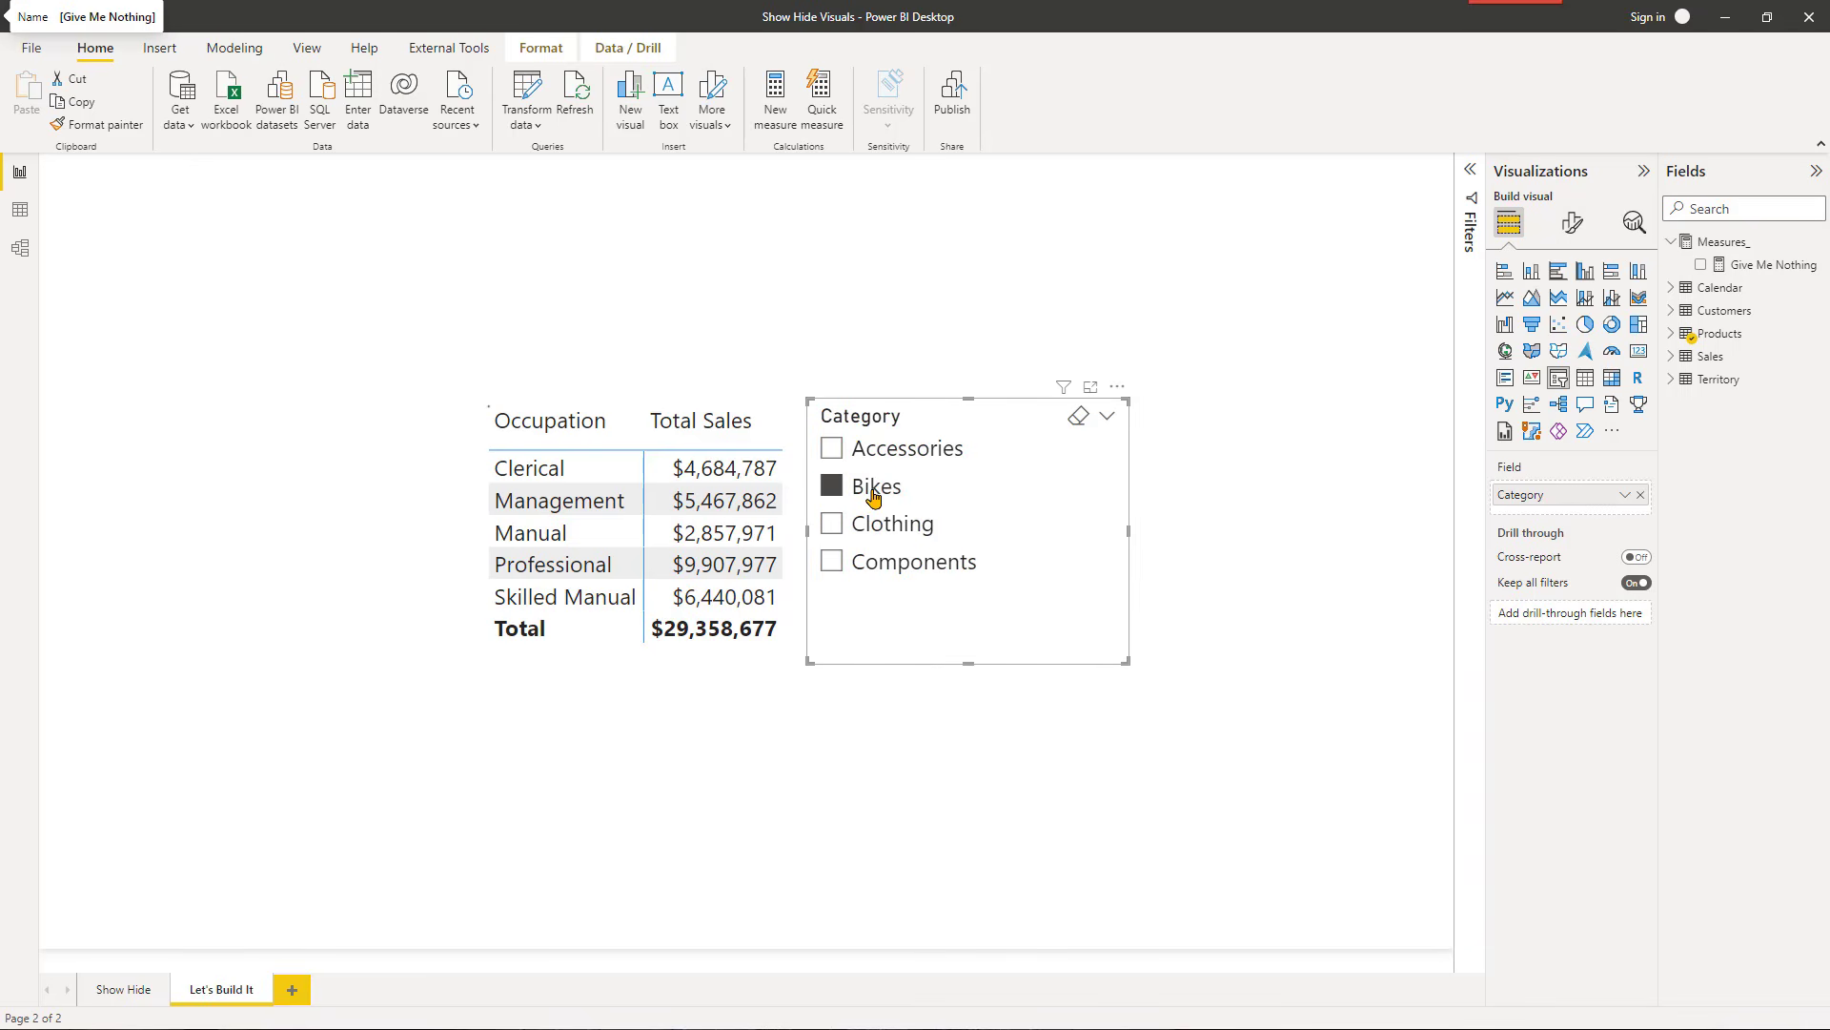
{"action": "left_click", "coordinate": [883, 540]}
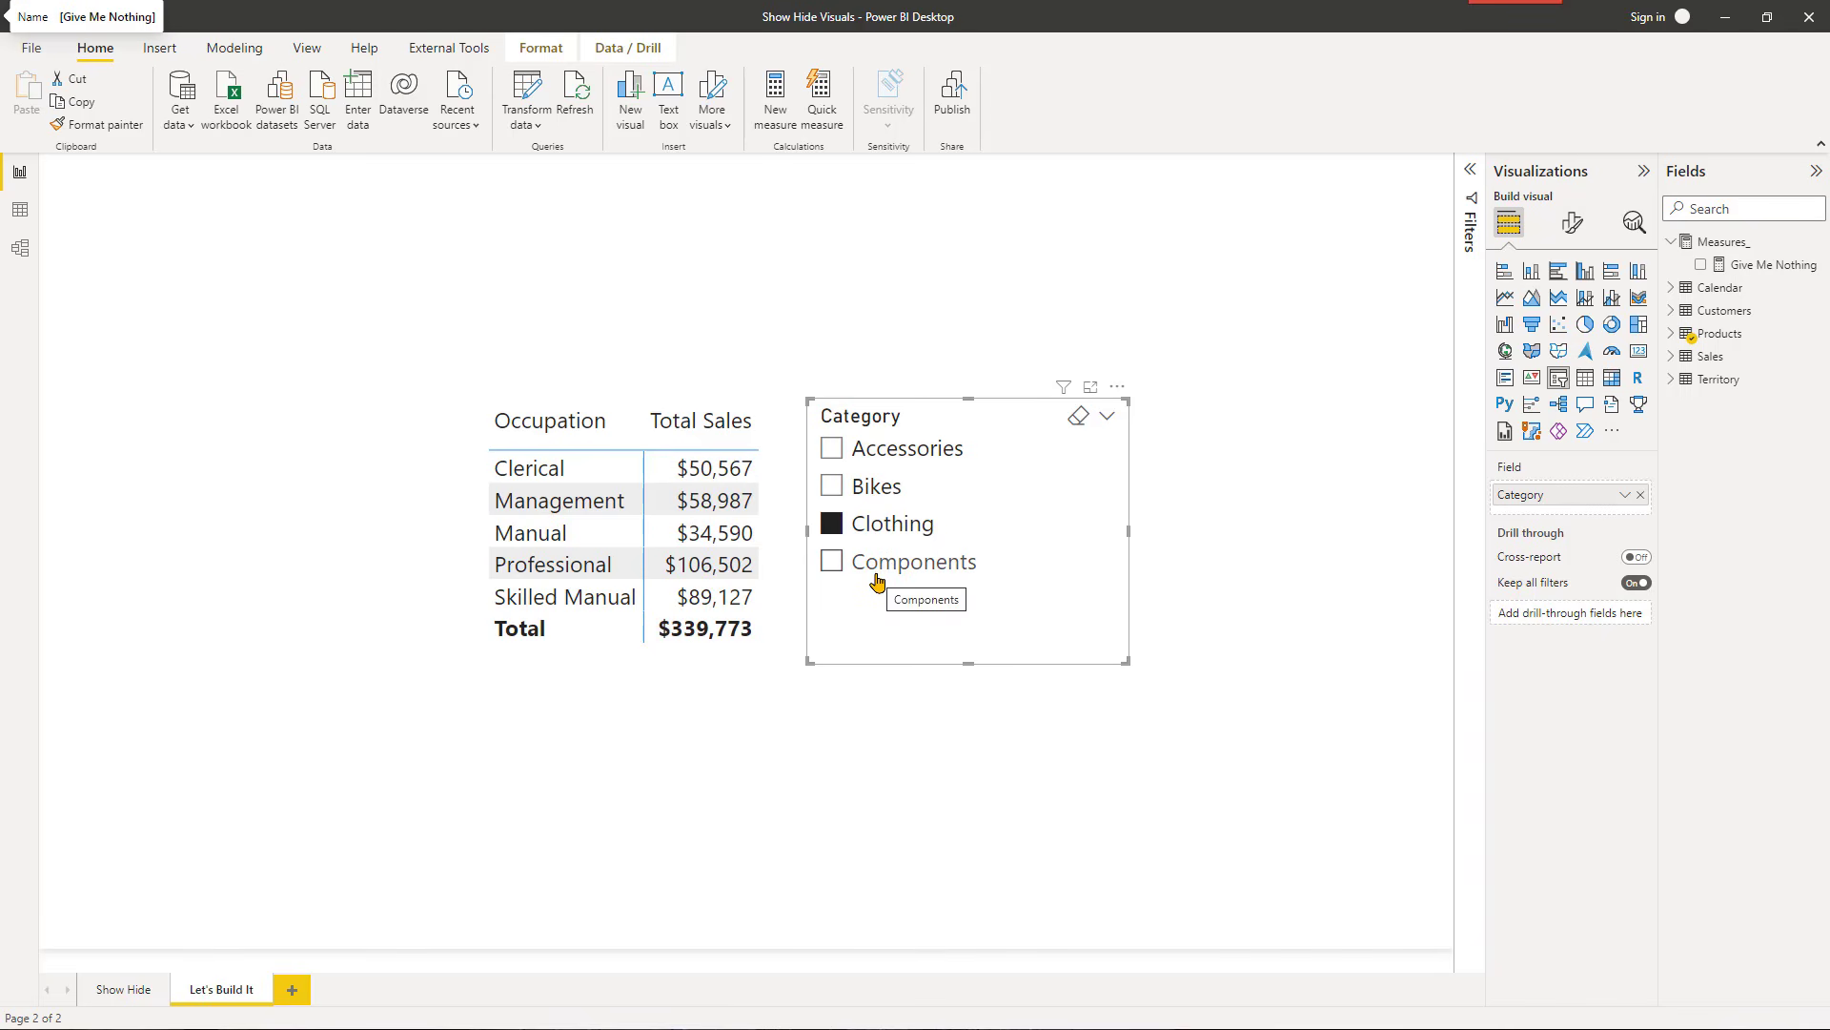
{"action": "left_click", "coordinate": [877, 579]}
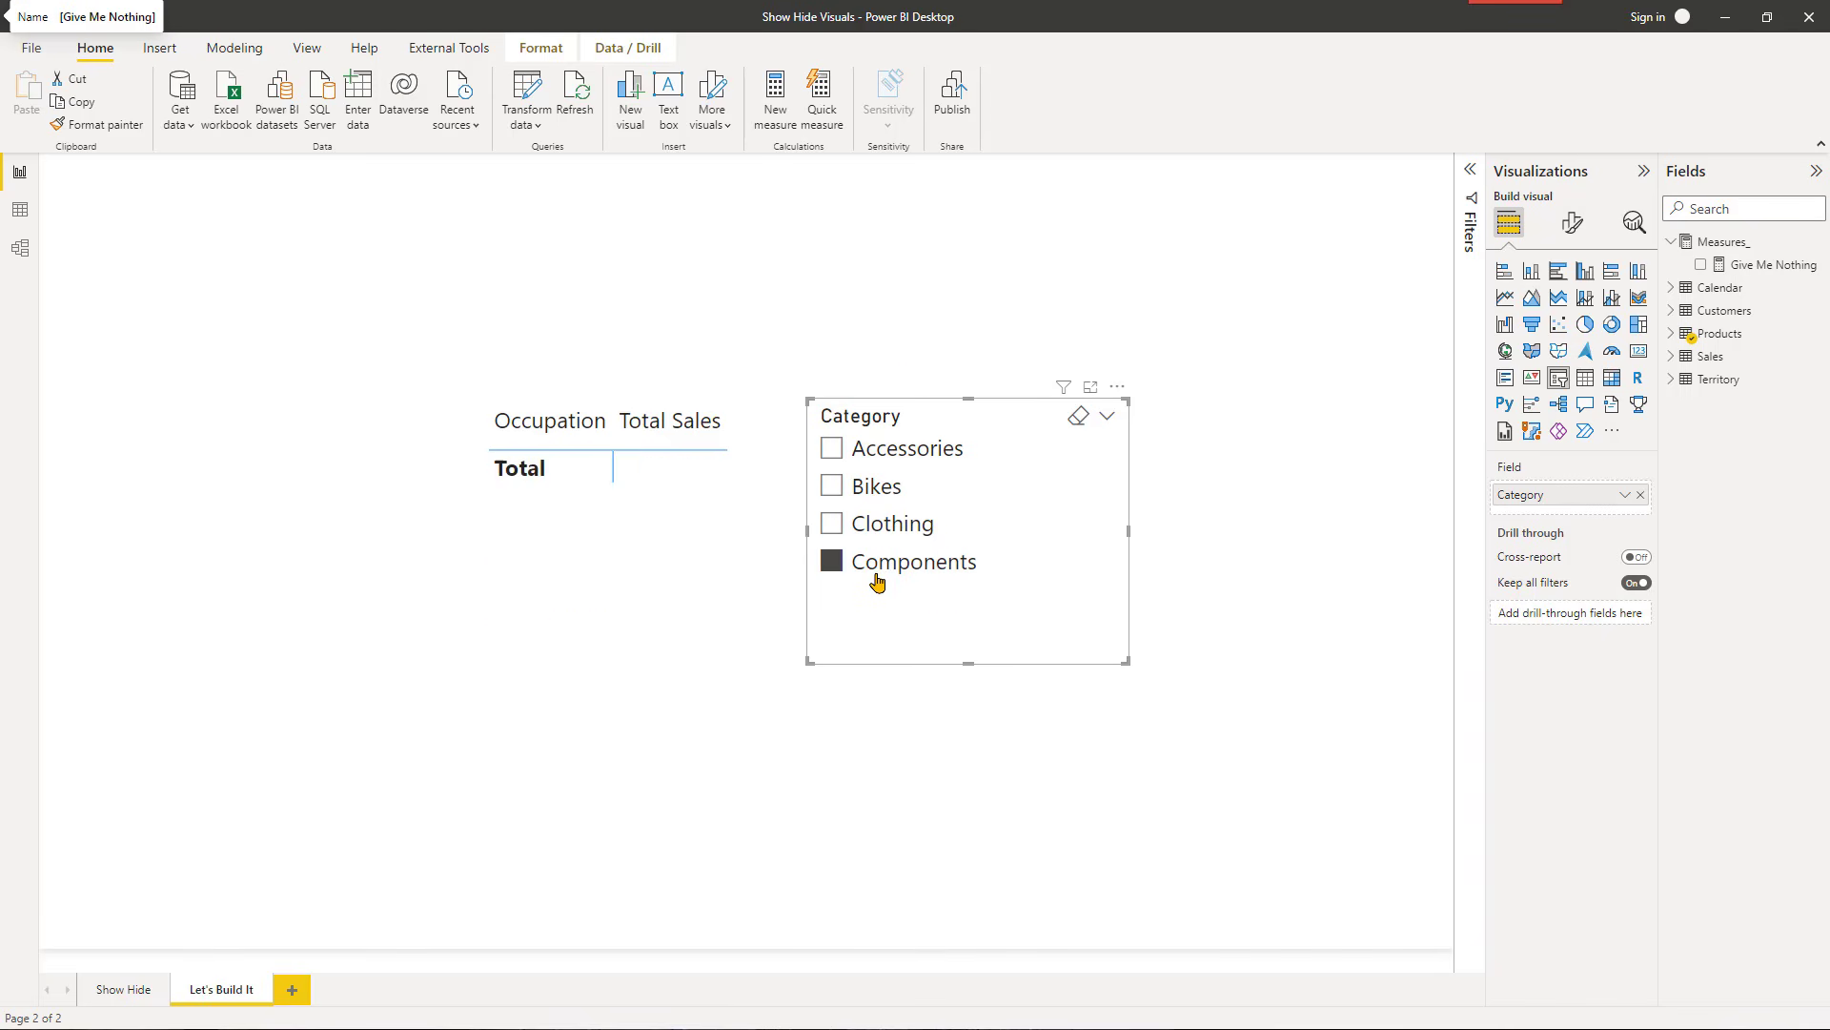
{"action": "left_click", "coordinate": [879, 460]}
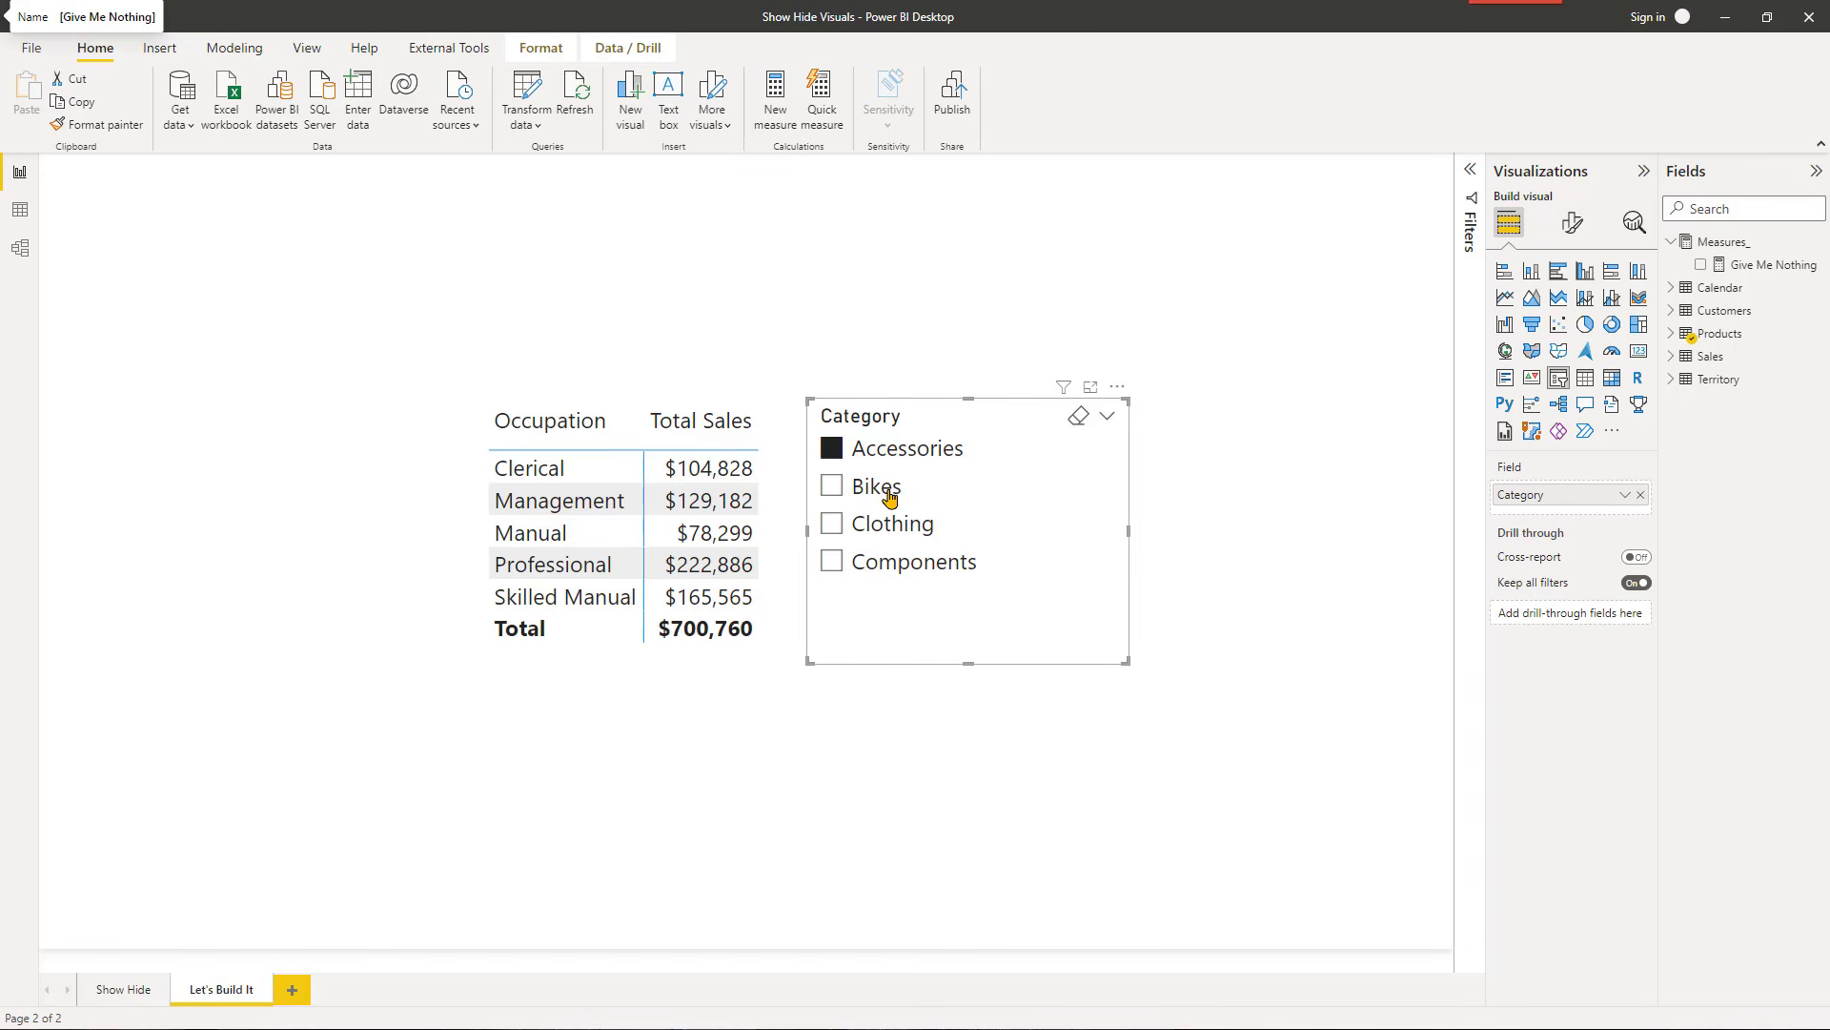
{"action": "left_click", "coordinate": [872, 459]}
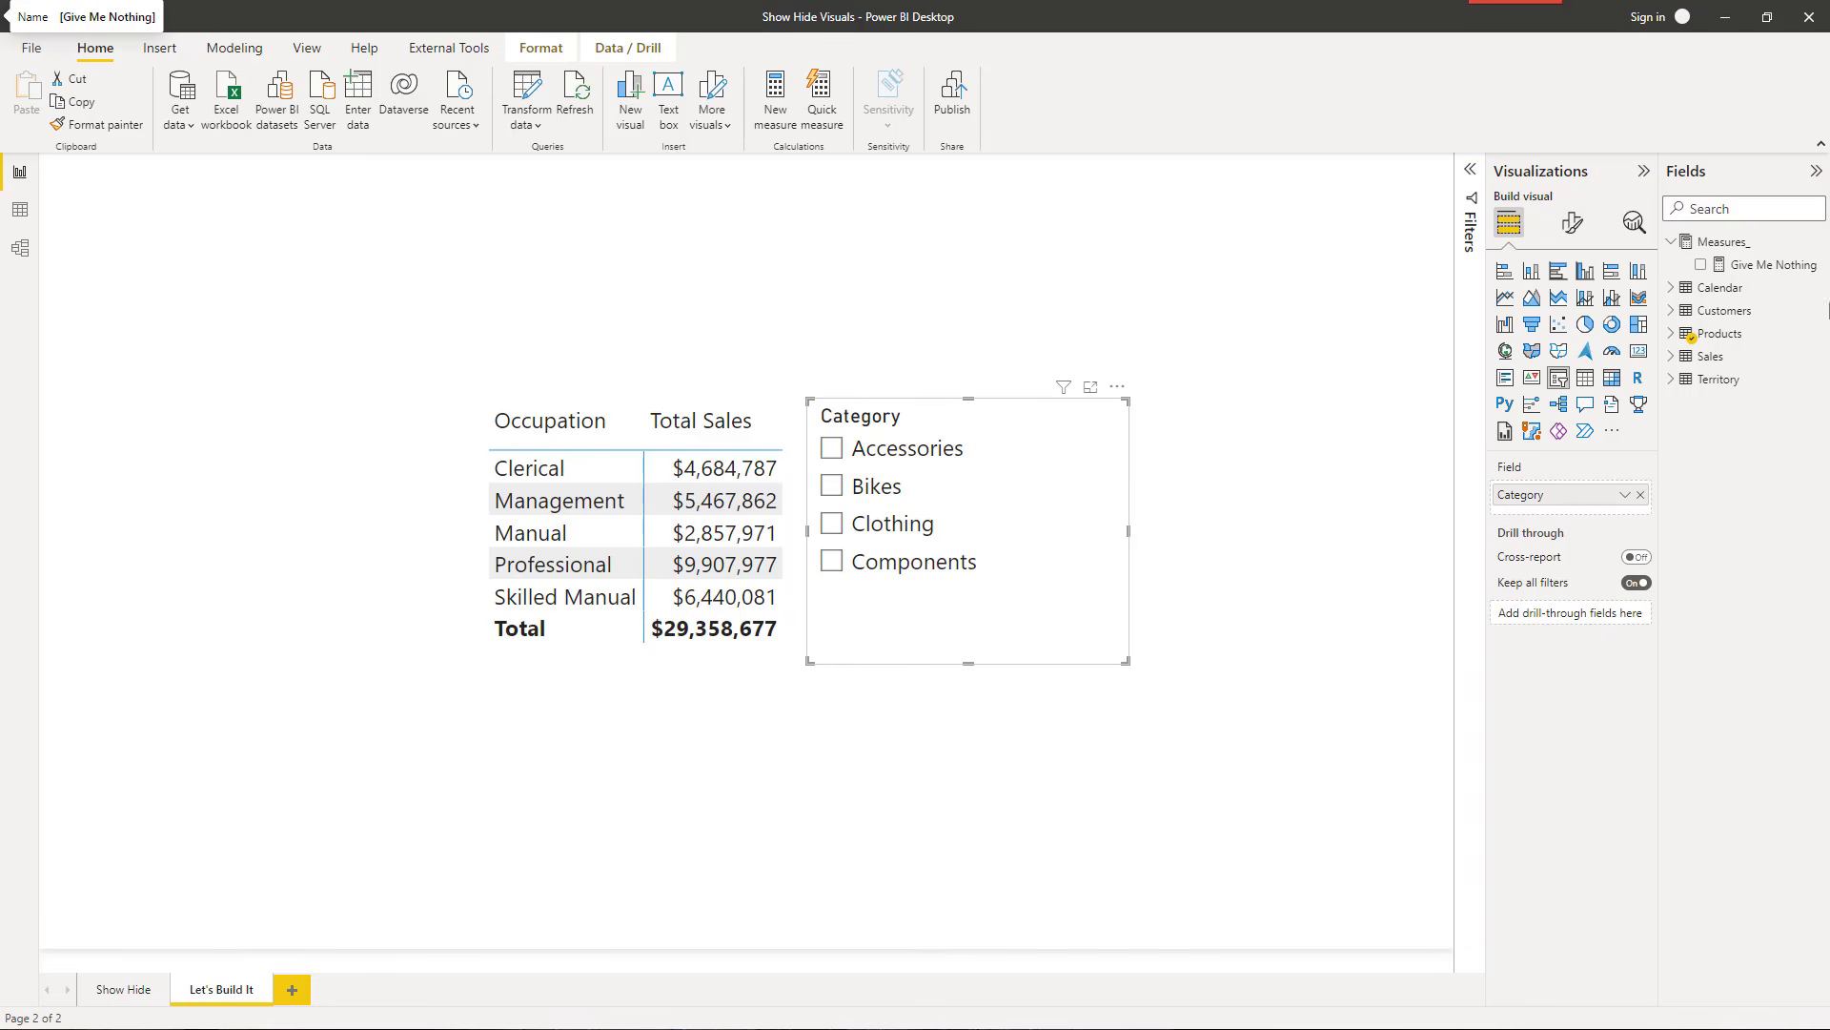
Step: Create a measure named Check Filtered in the Measures_ table that applies ISFILTERED to Products[Category]
{"action": "right_click", "coordinate": [1755, 244]}
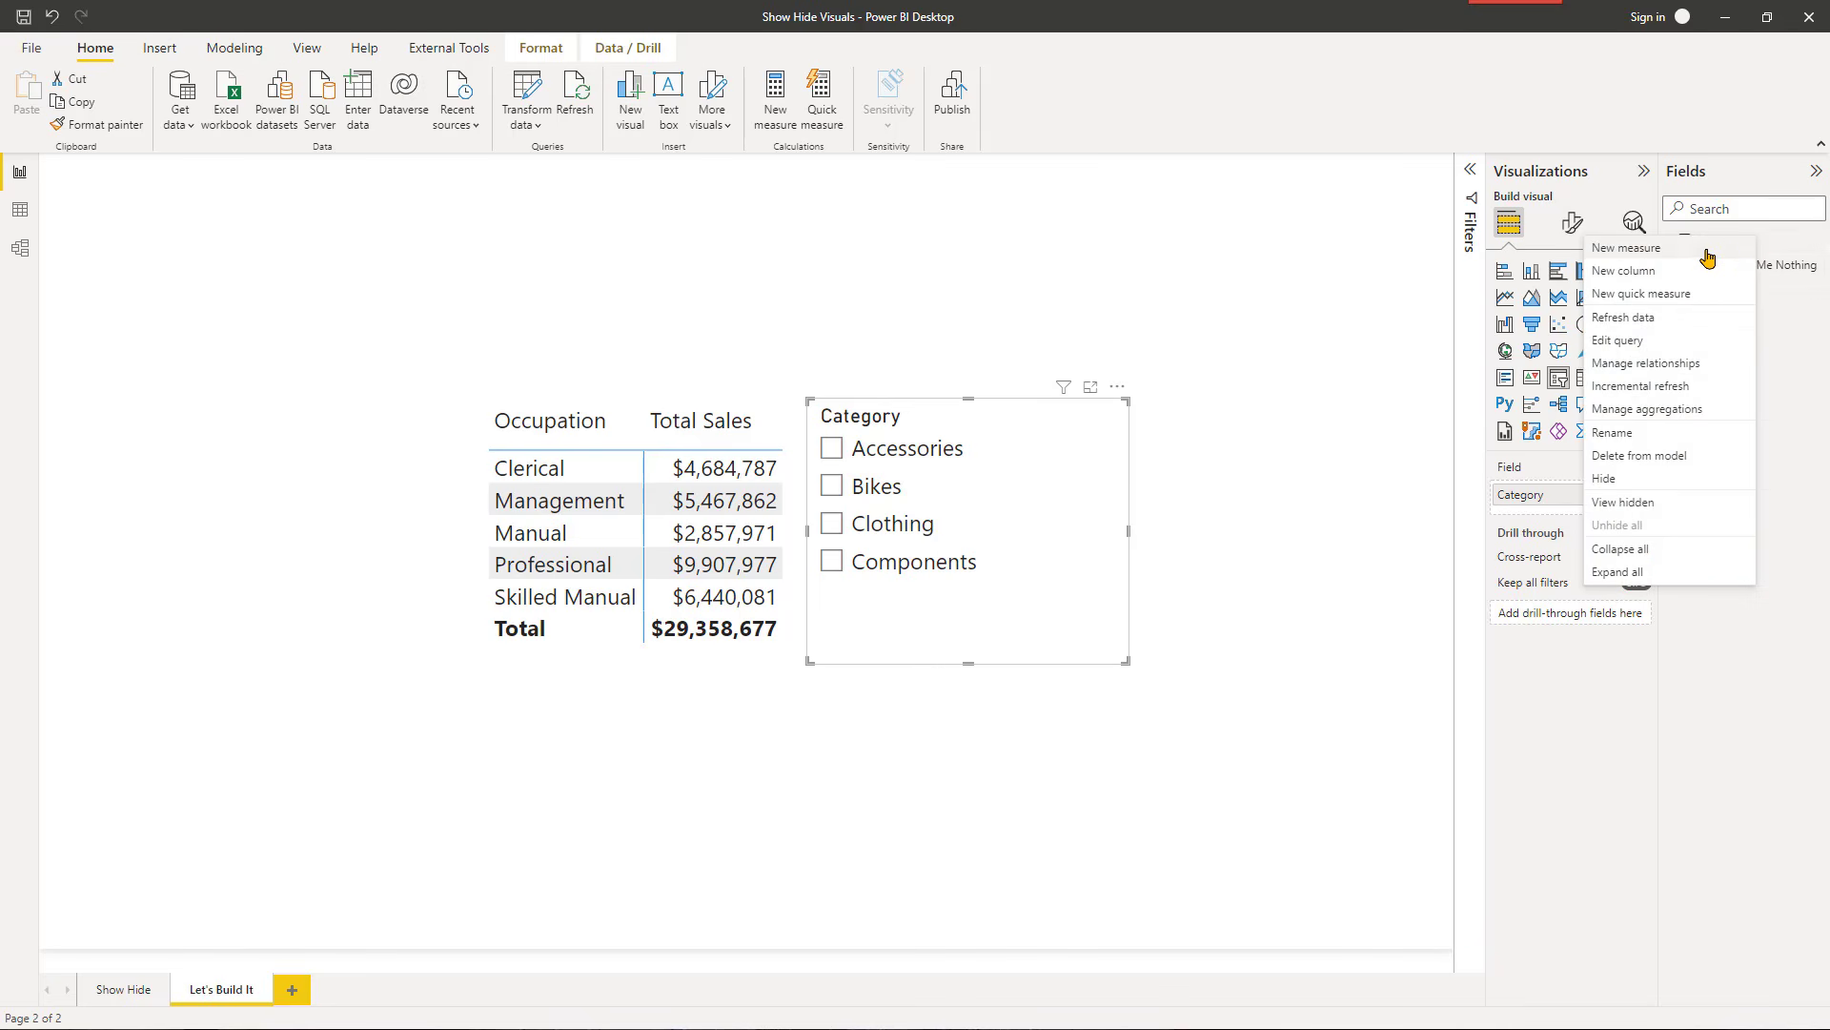
{"action": "key", "text": "Escape"}
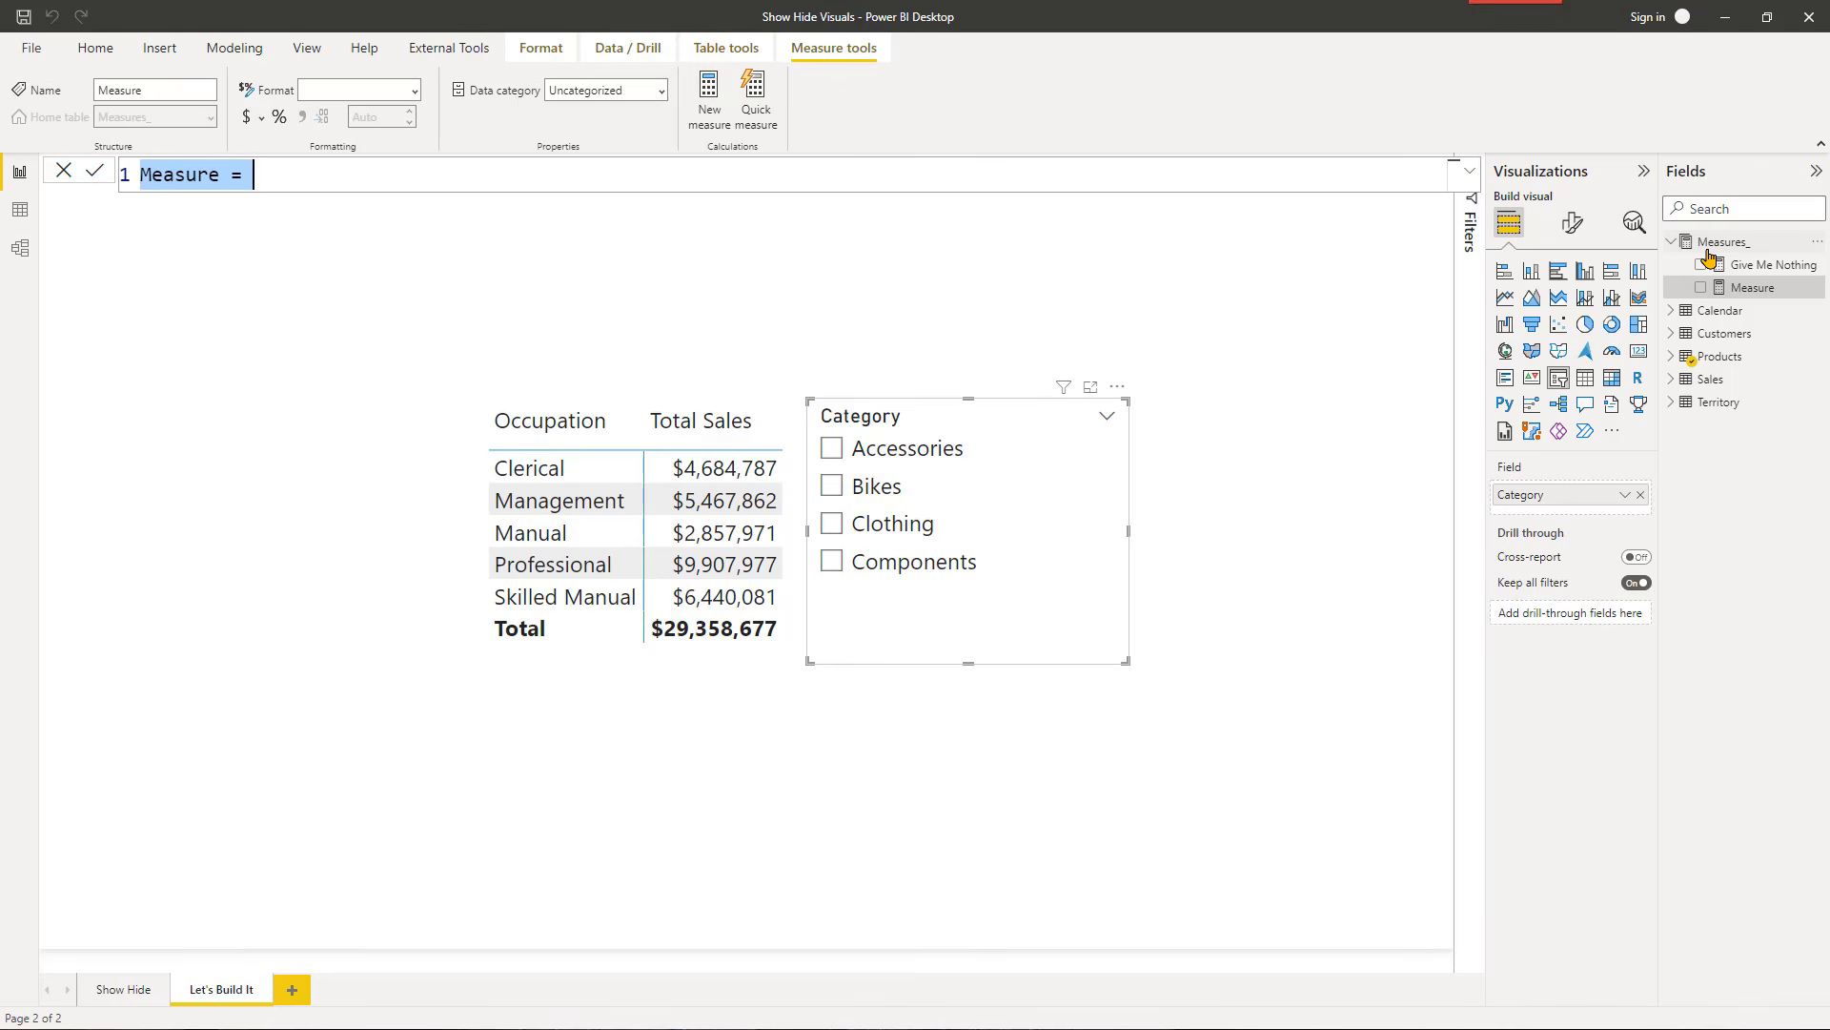
{"action": "type", "text": "Check Fil"}
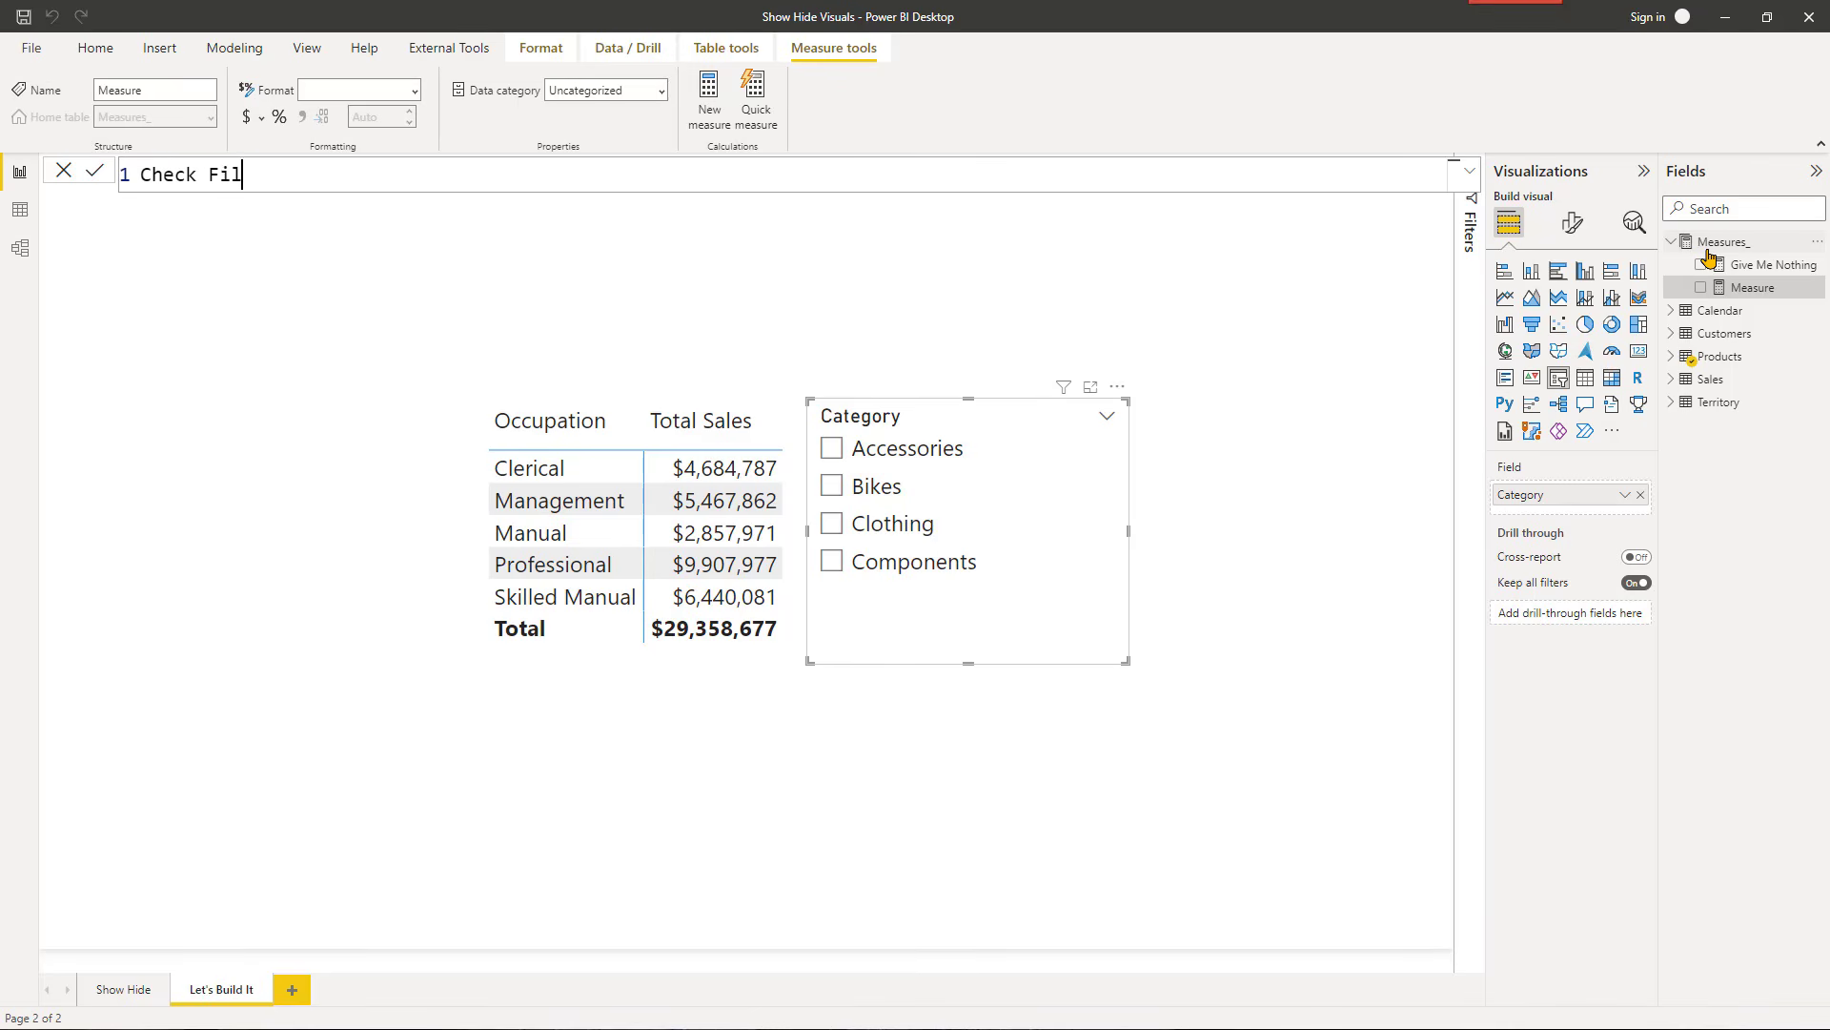
{"action": "type", "text": "tered = isfil"}
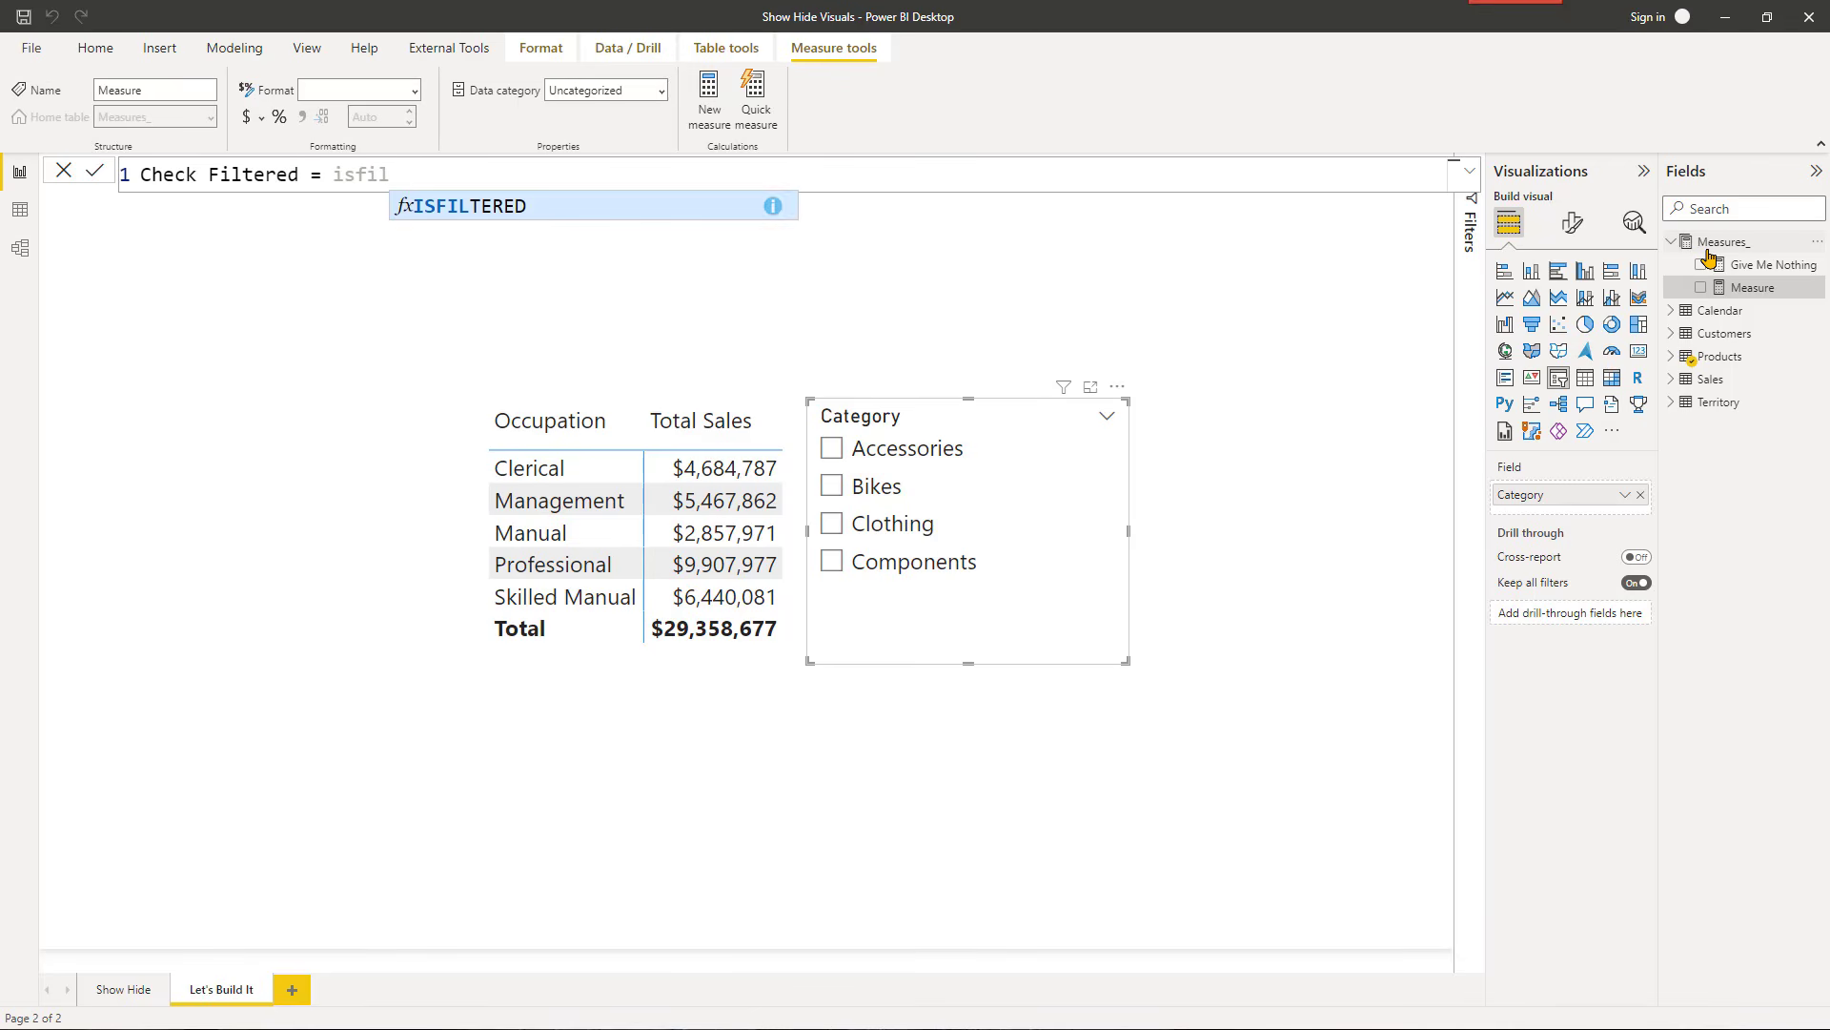
{"action": "key", "text": "Tab"}
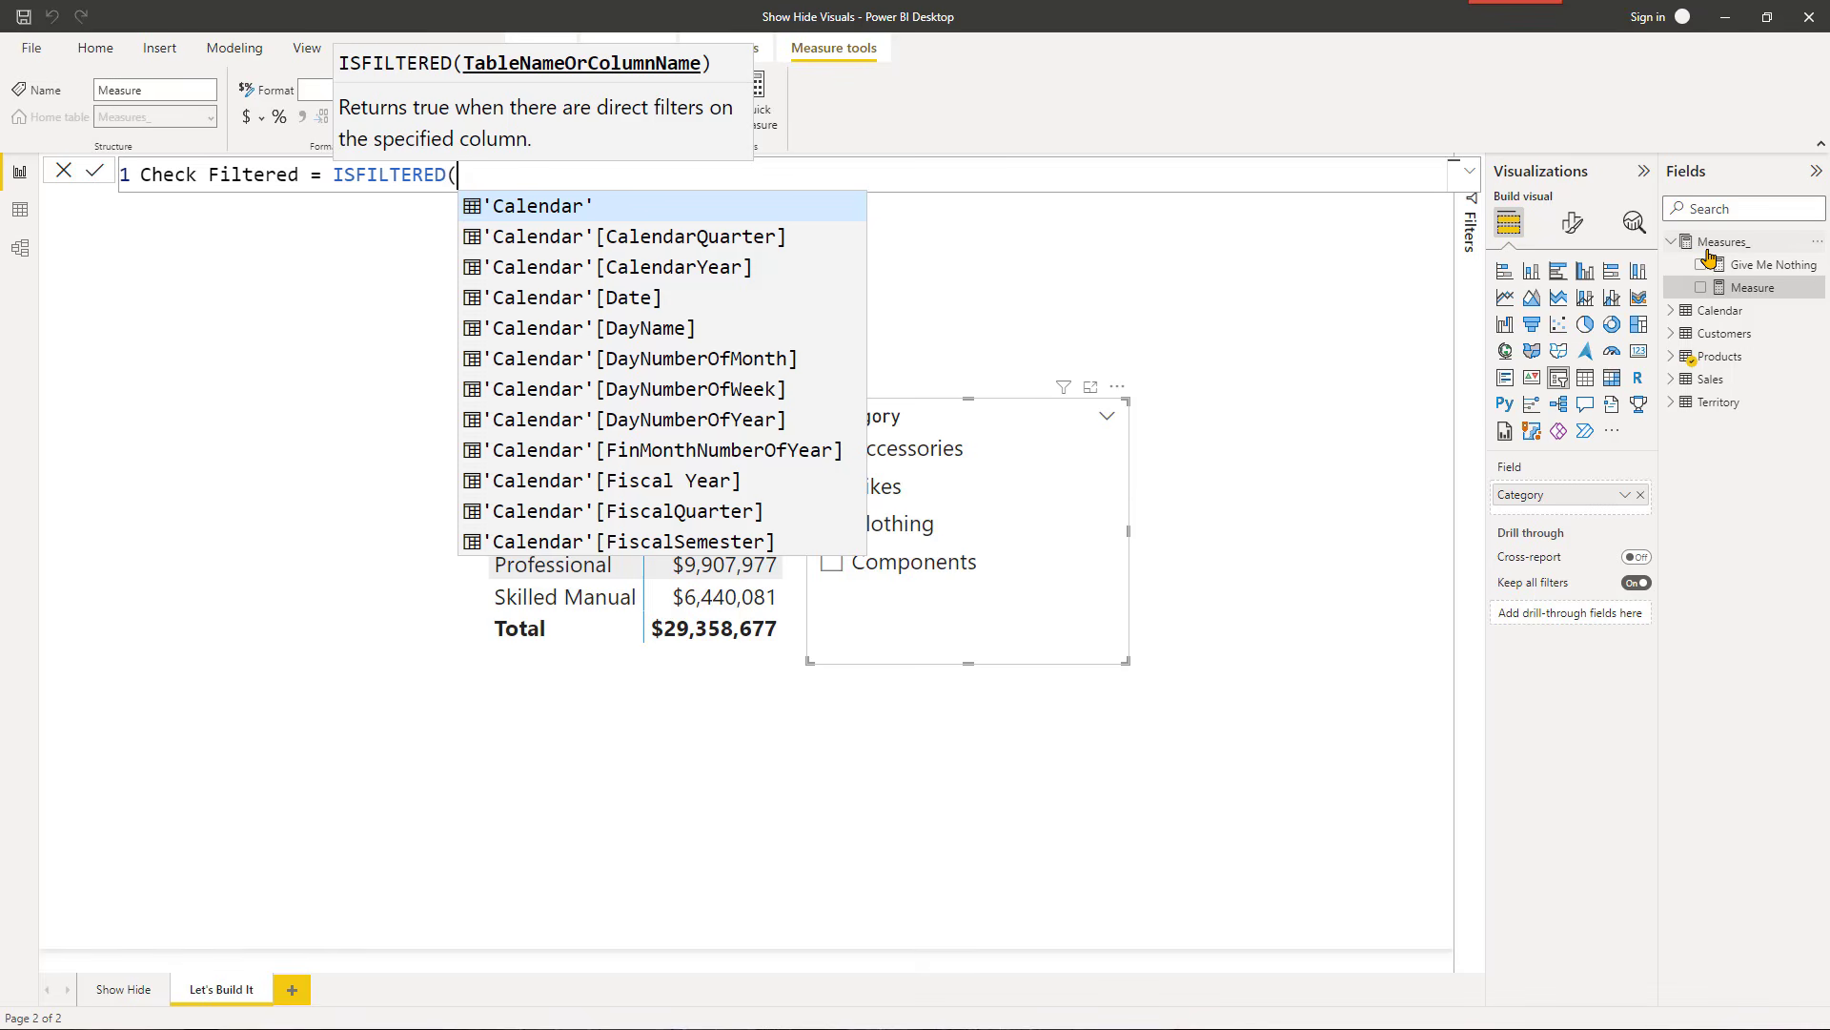
{"action": "type", "text": "cator"}
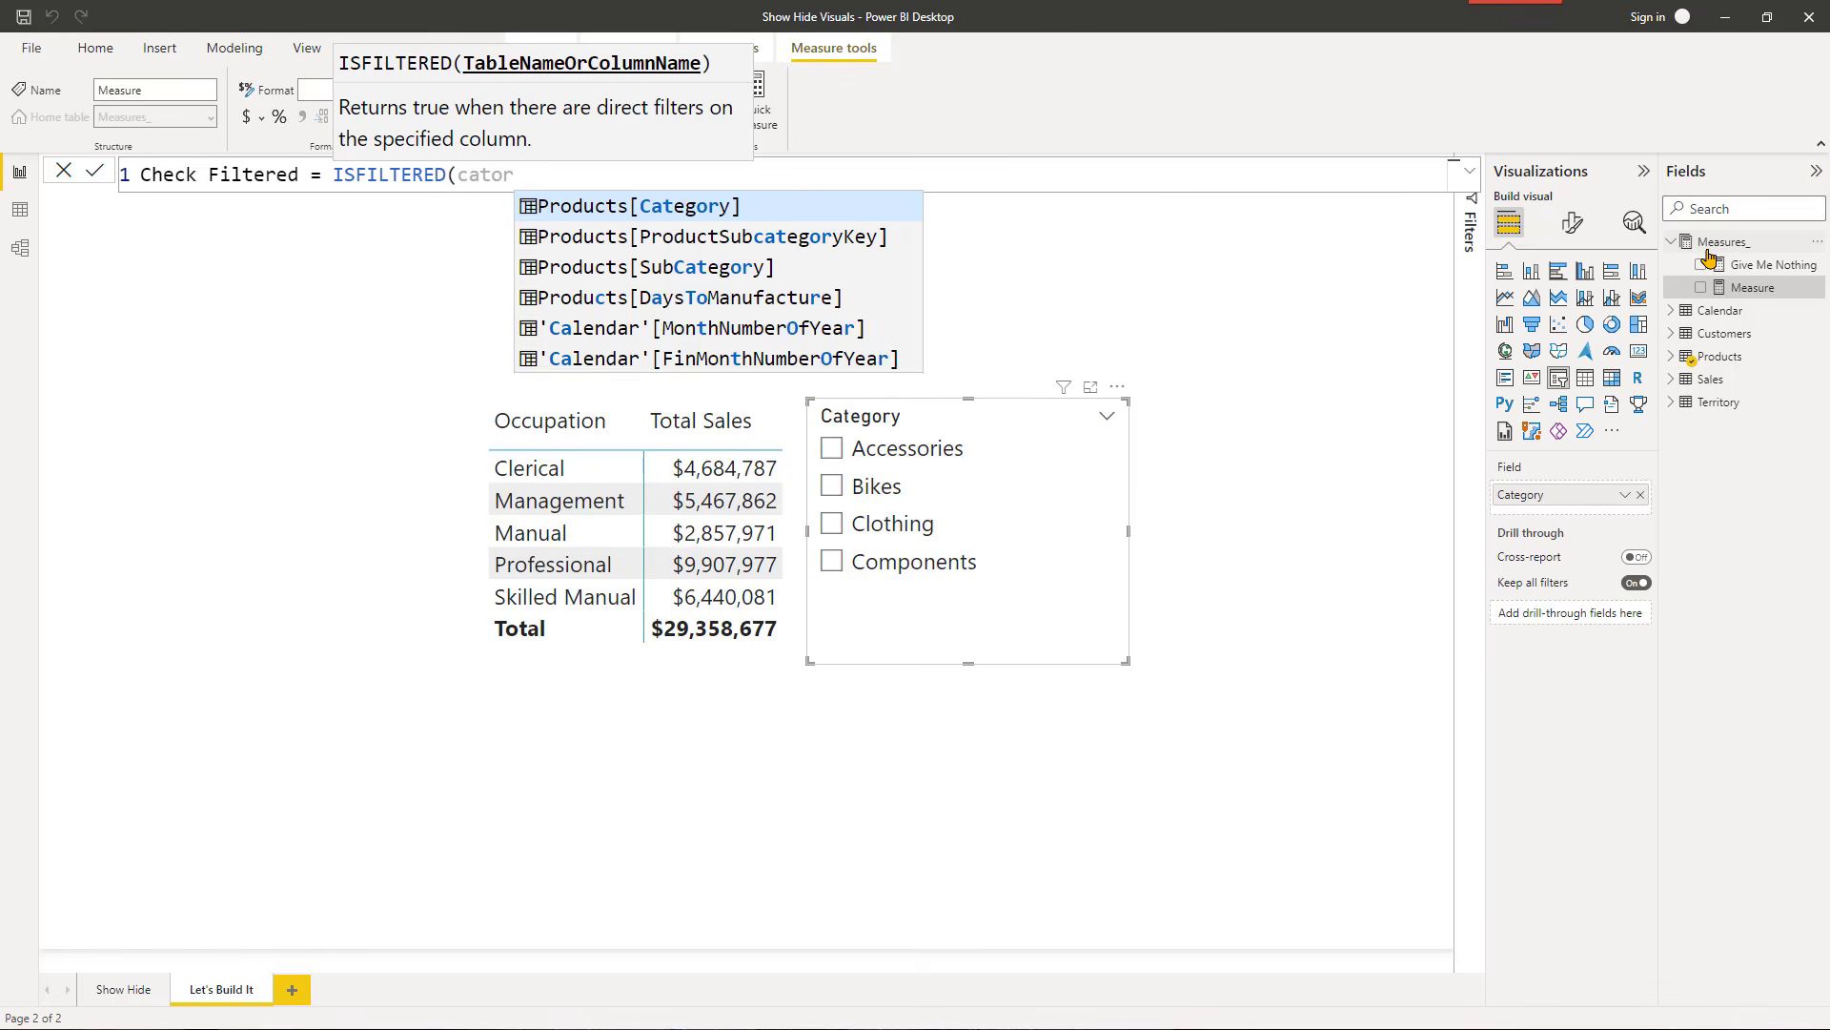
{"action": "key", "text": "Tab"}
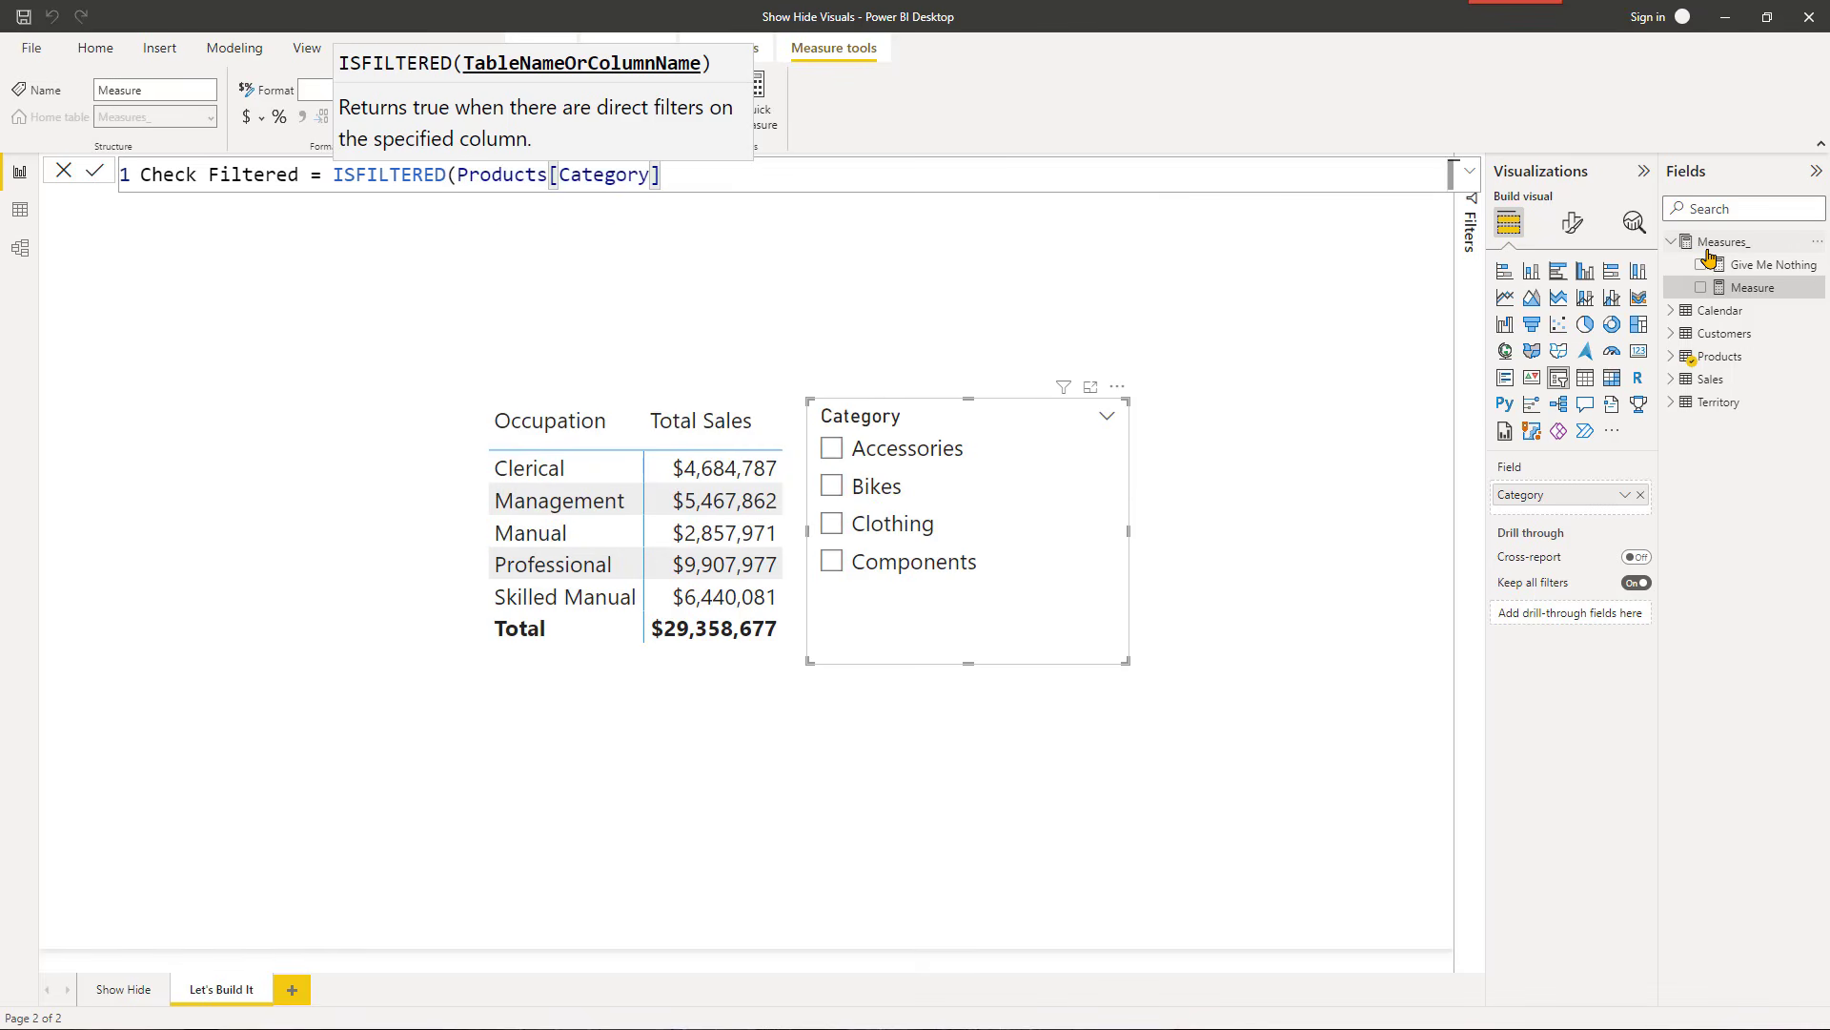
Step: Close the formula, append the comment "-- Returns True when any selection is made on the Category slicer" and commit the measure
{"action": "type", "text": ") -- "}
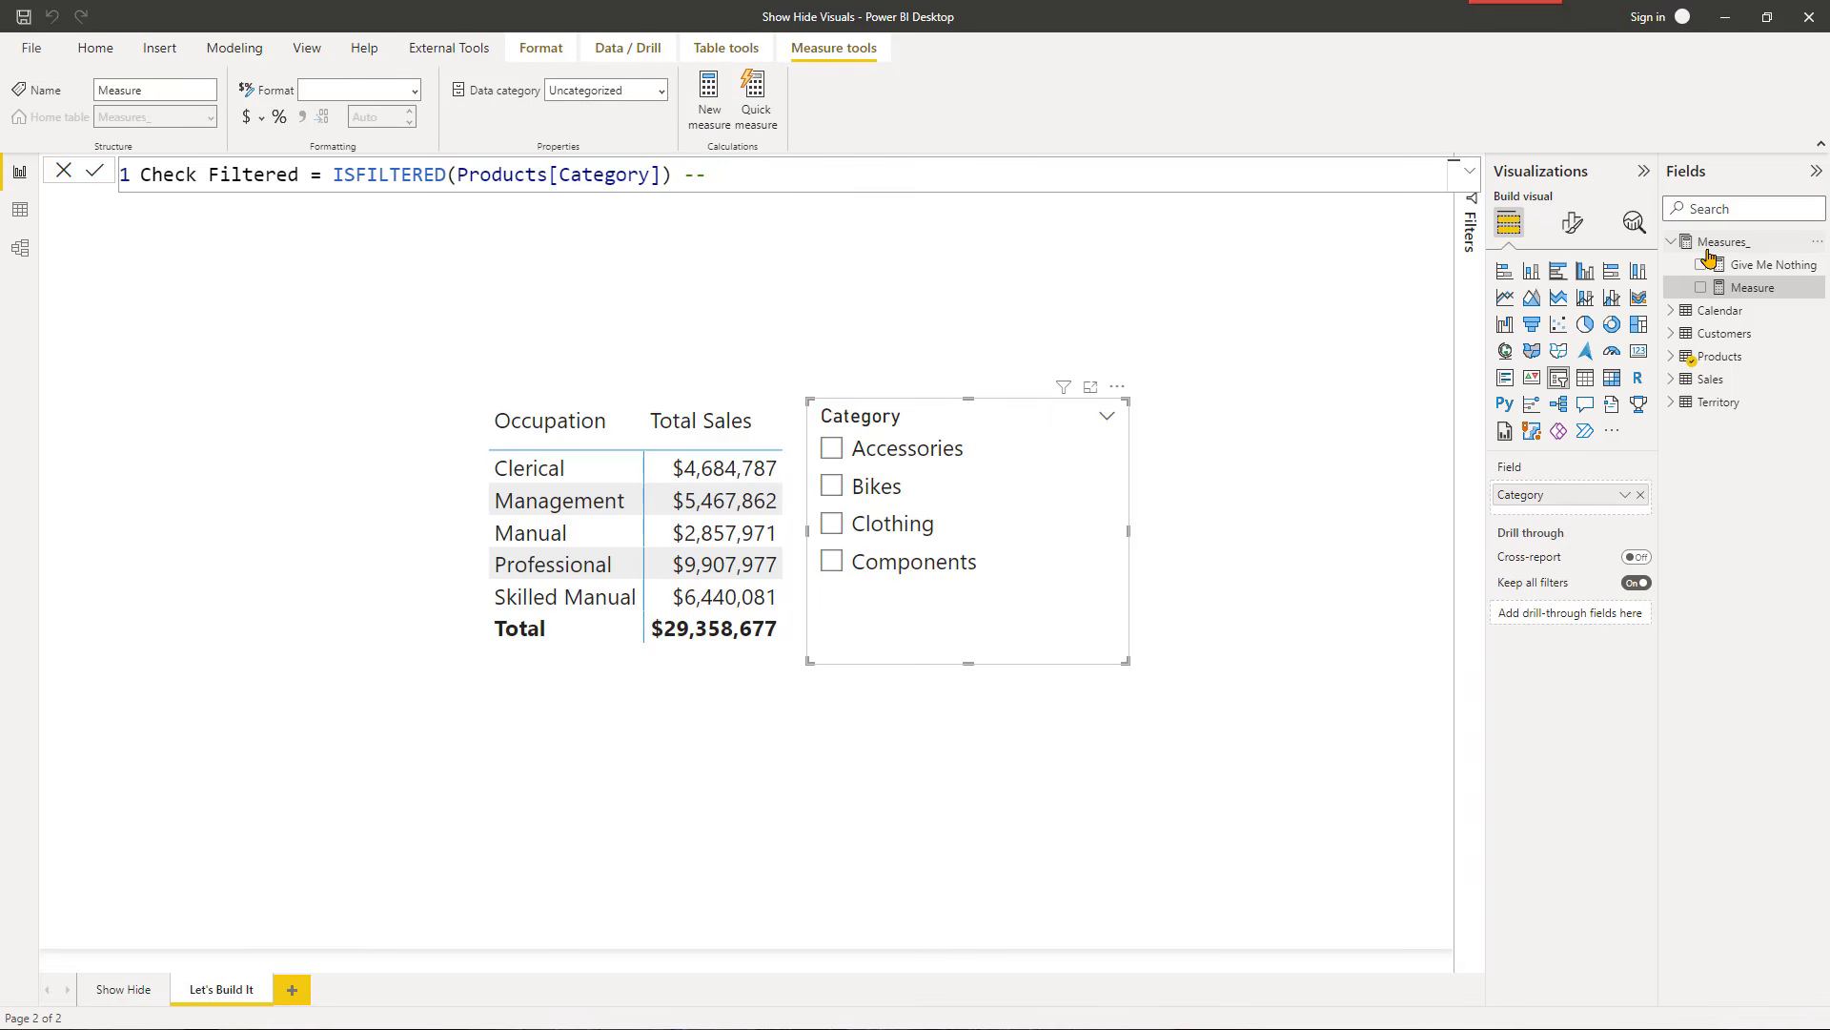
{"action": "type", "text": "Returns True when an"}
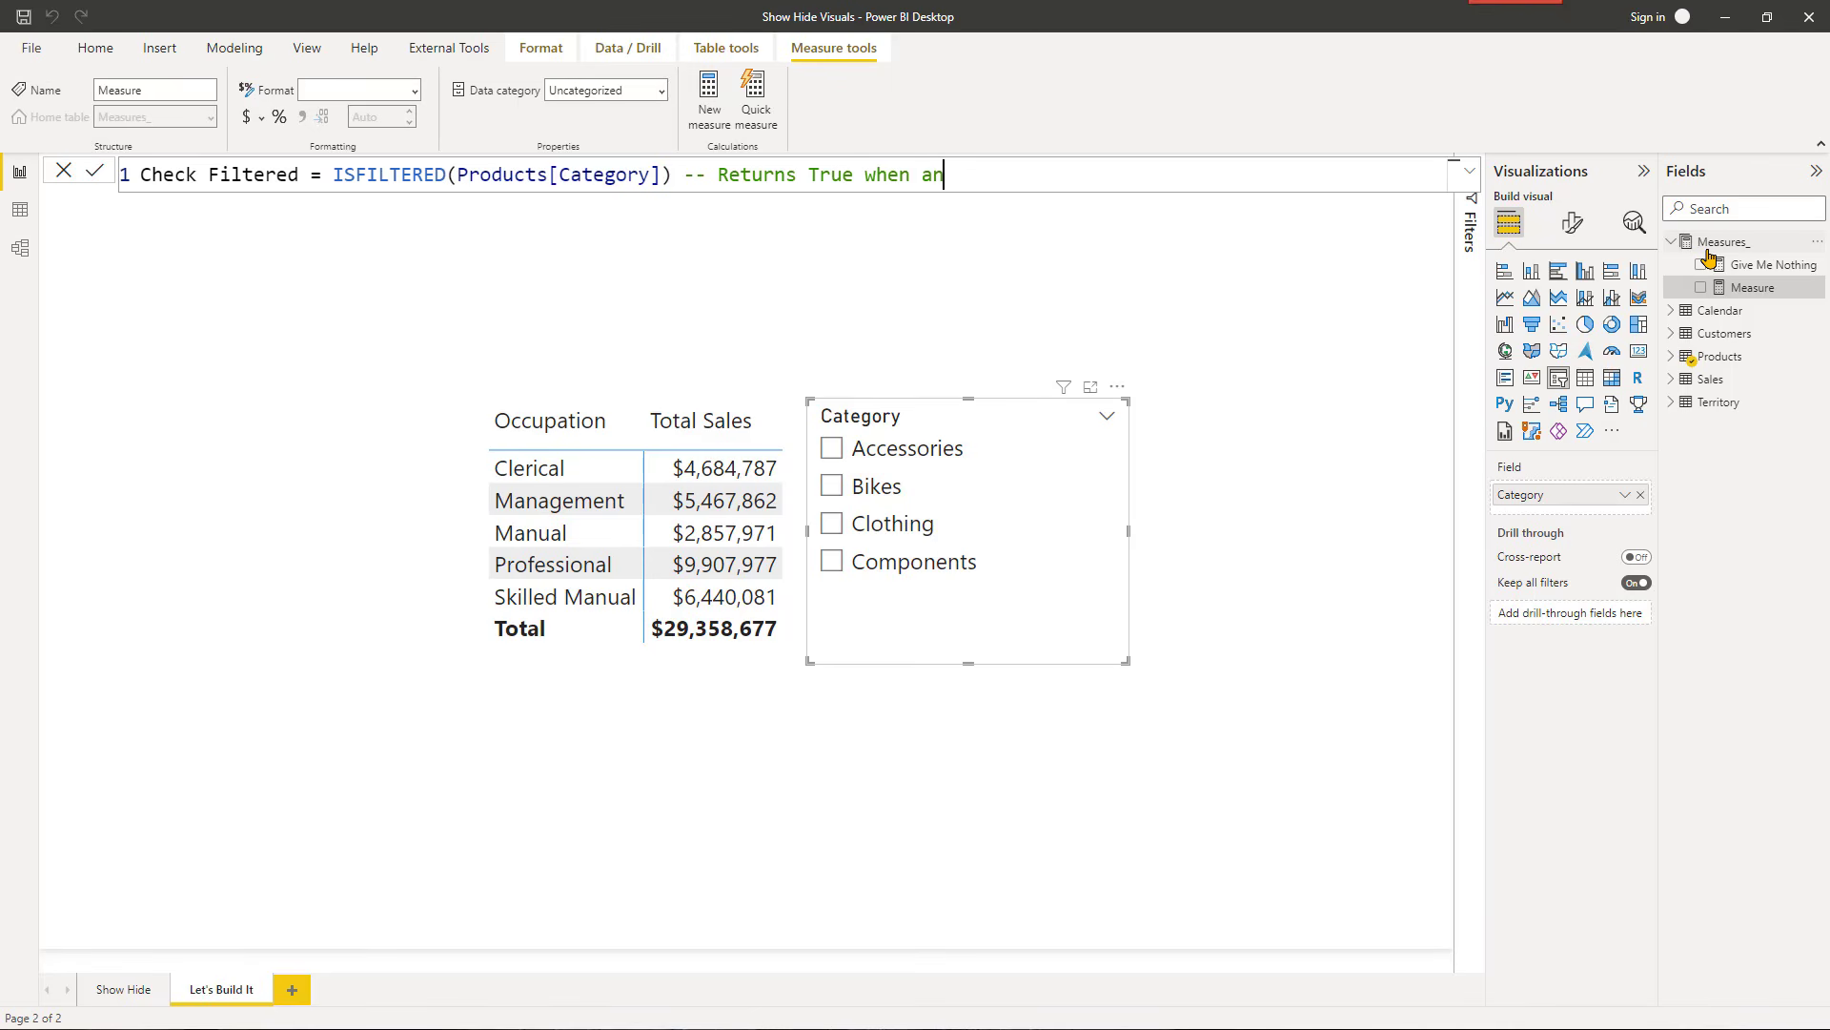
{"action": "type", "text": "y selection is made on t"}
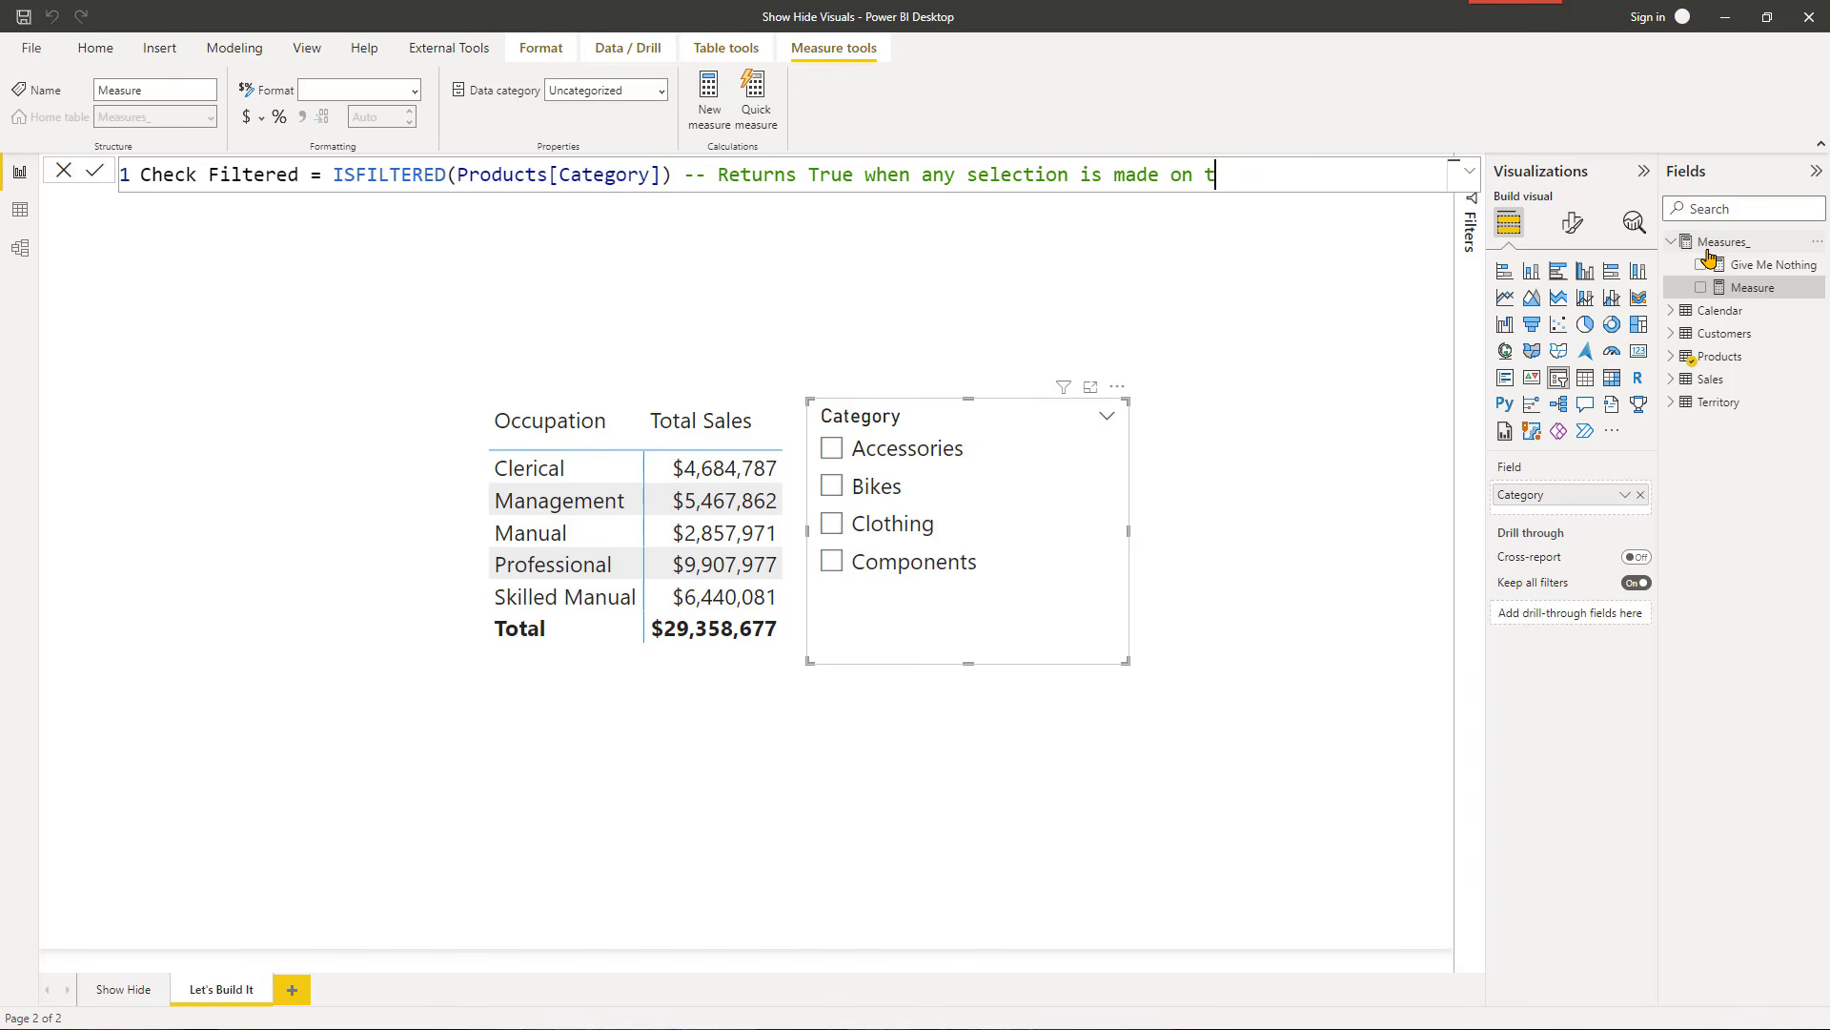
{"action": "type", "text": "he Category slicer"}
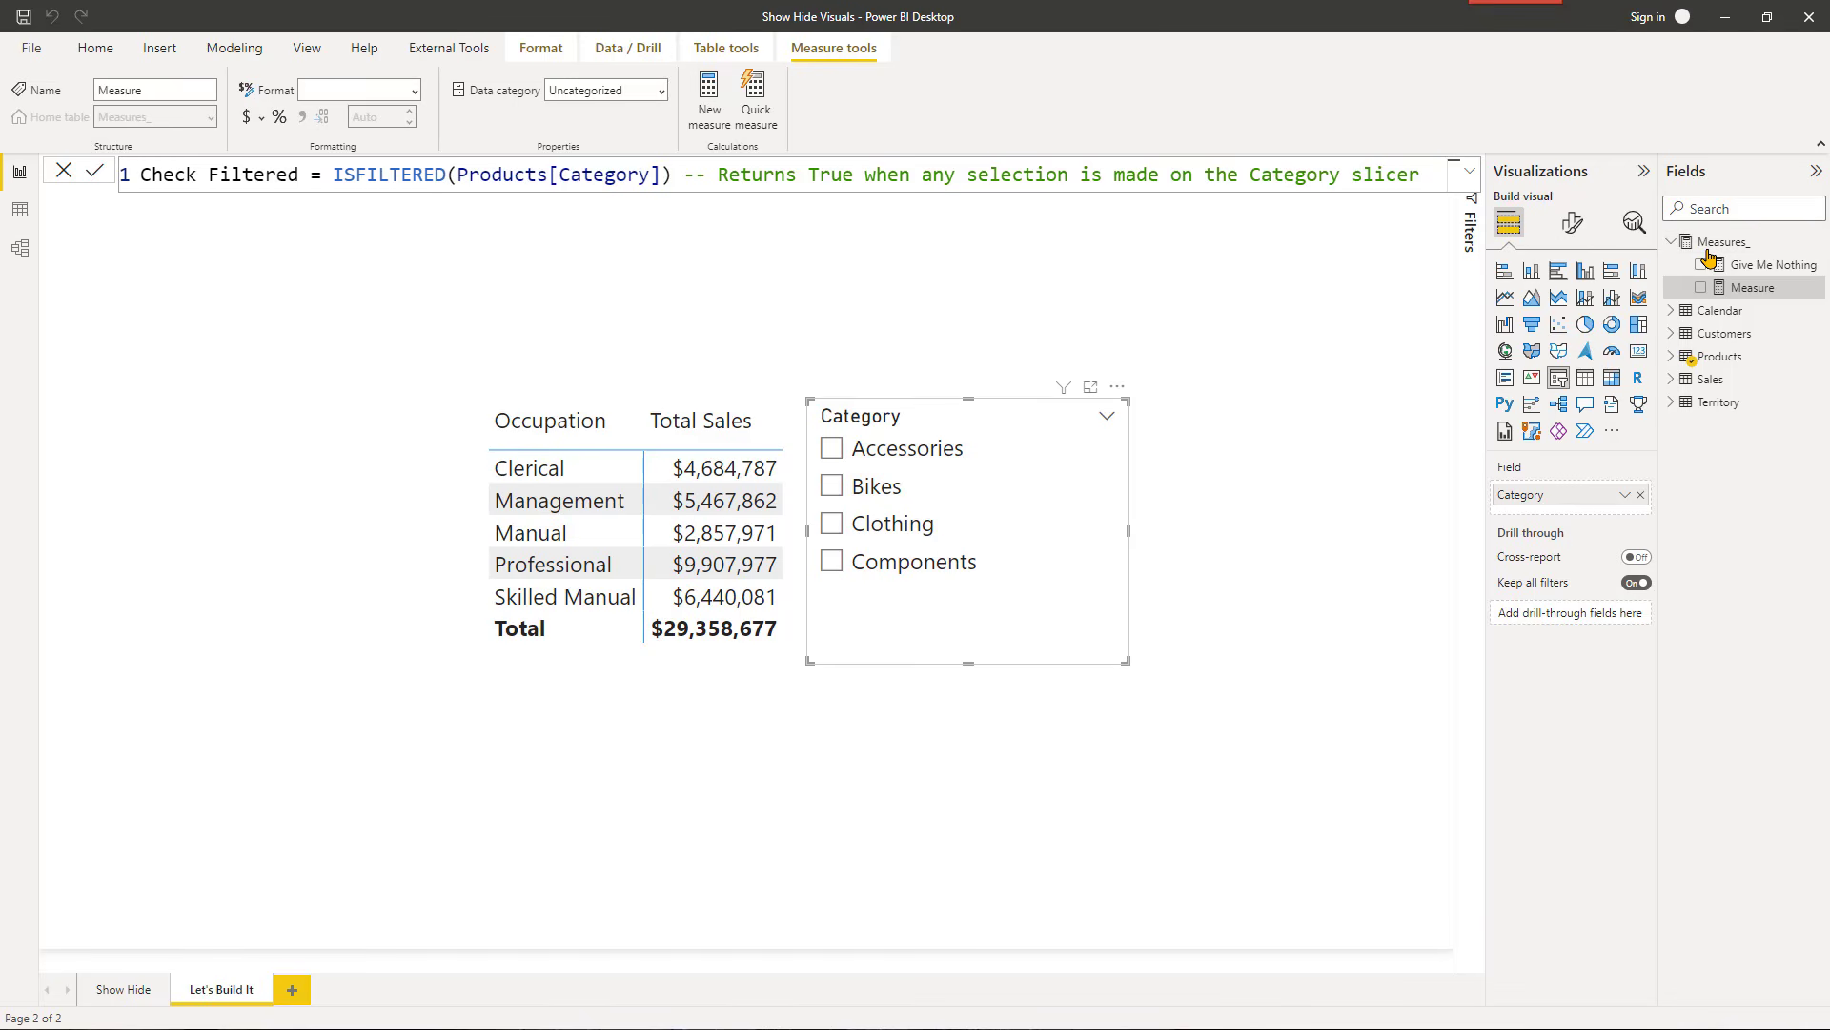
{"action": "key", "text": "Return"}
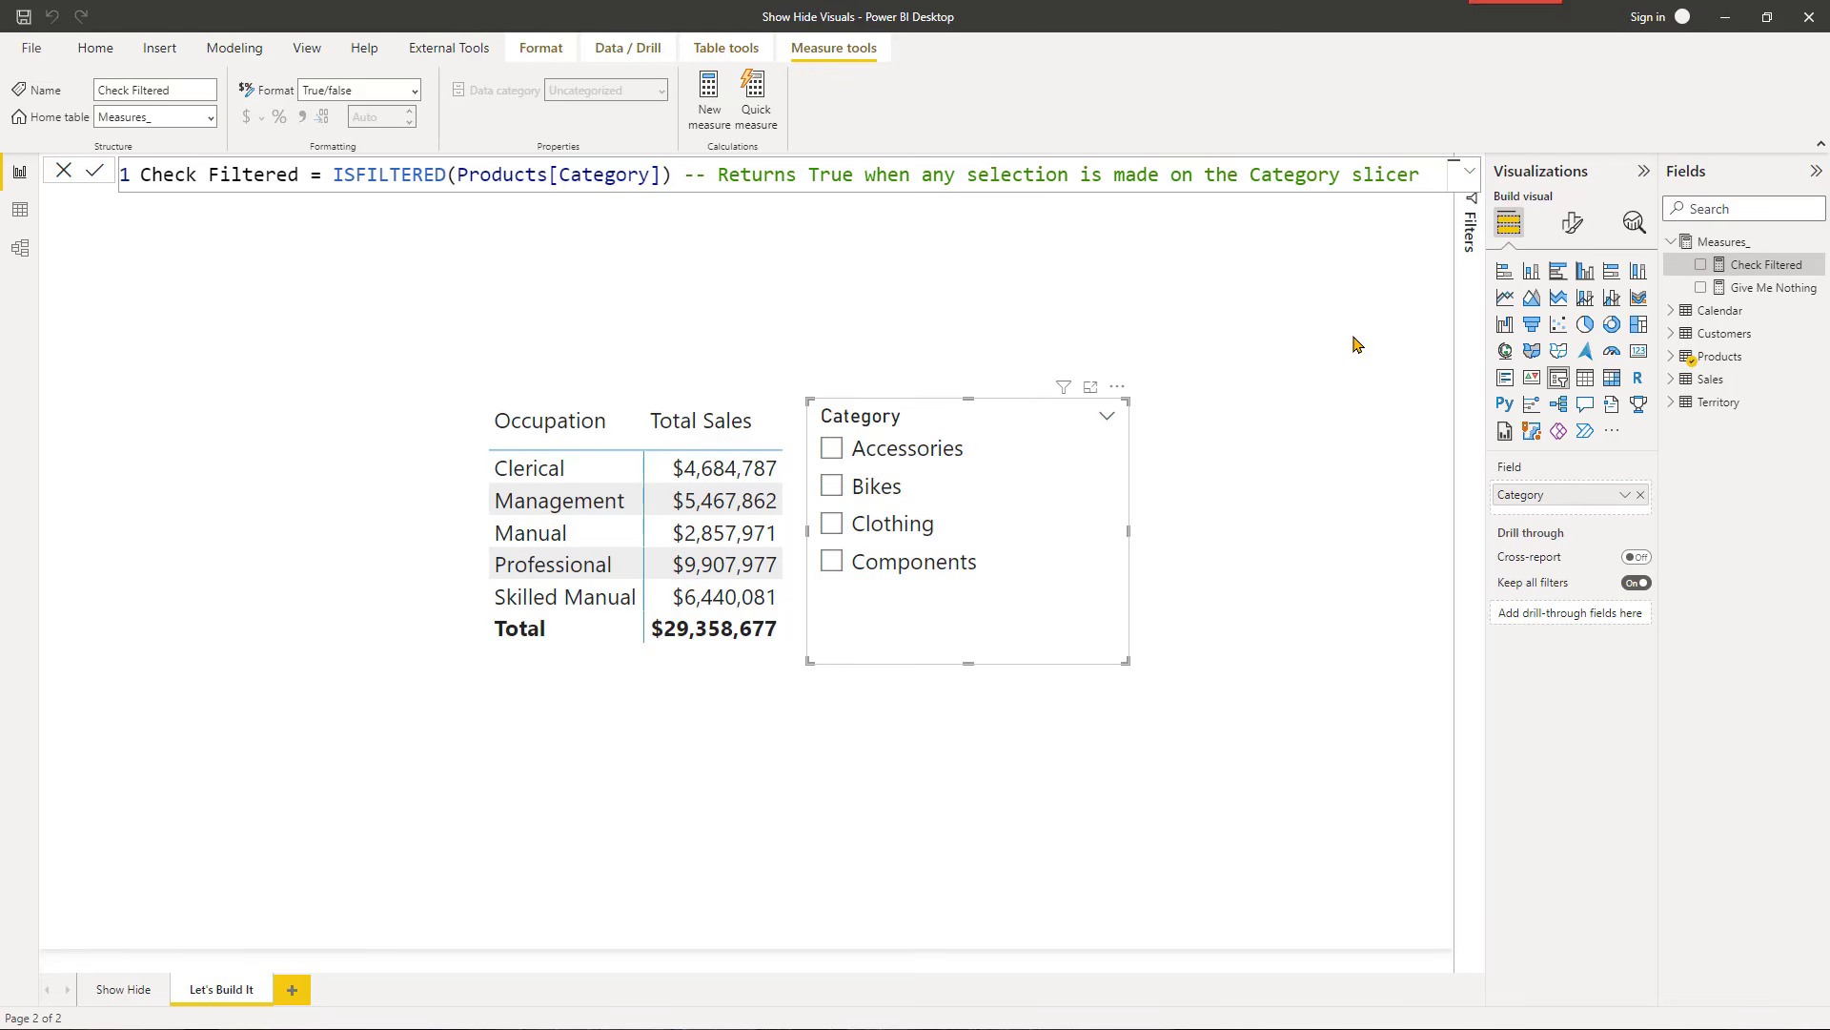
Step: Add a shallow card showing Check Filtered in the report page's upper-right corner and test it with Bikes selected in the Category slicer
{"action": "left_click", "coordinate": [1279, 351]}
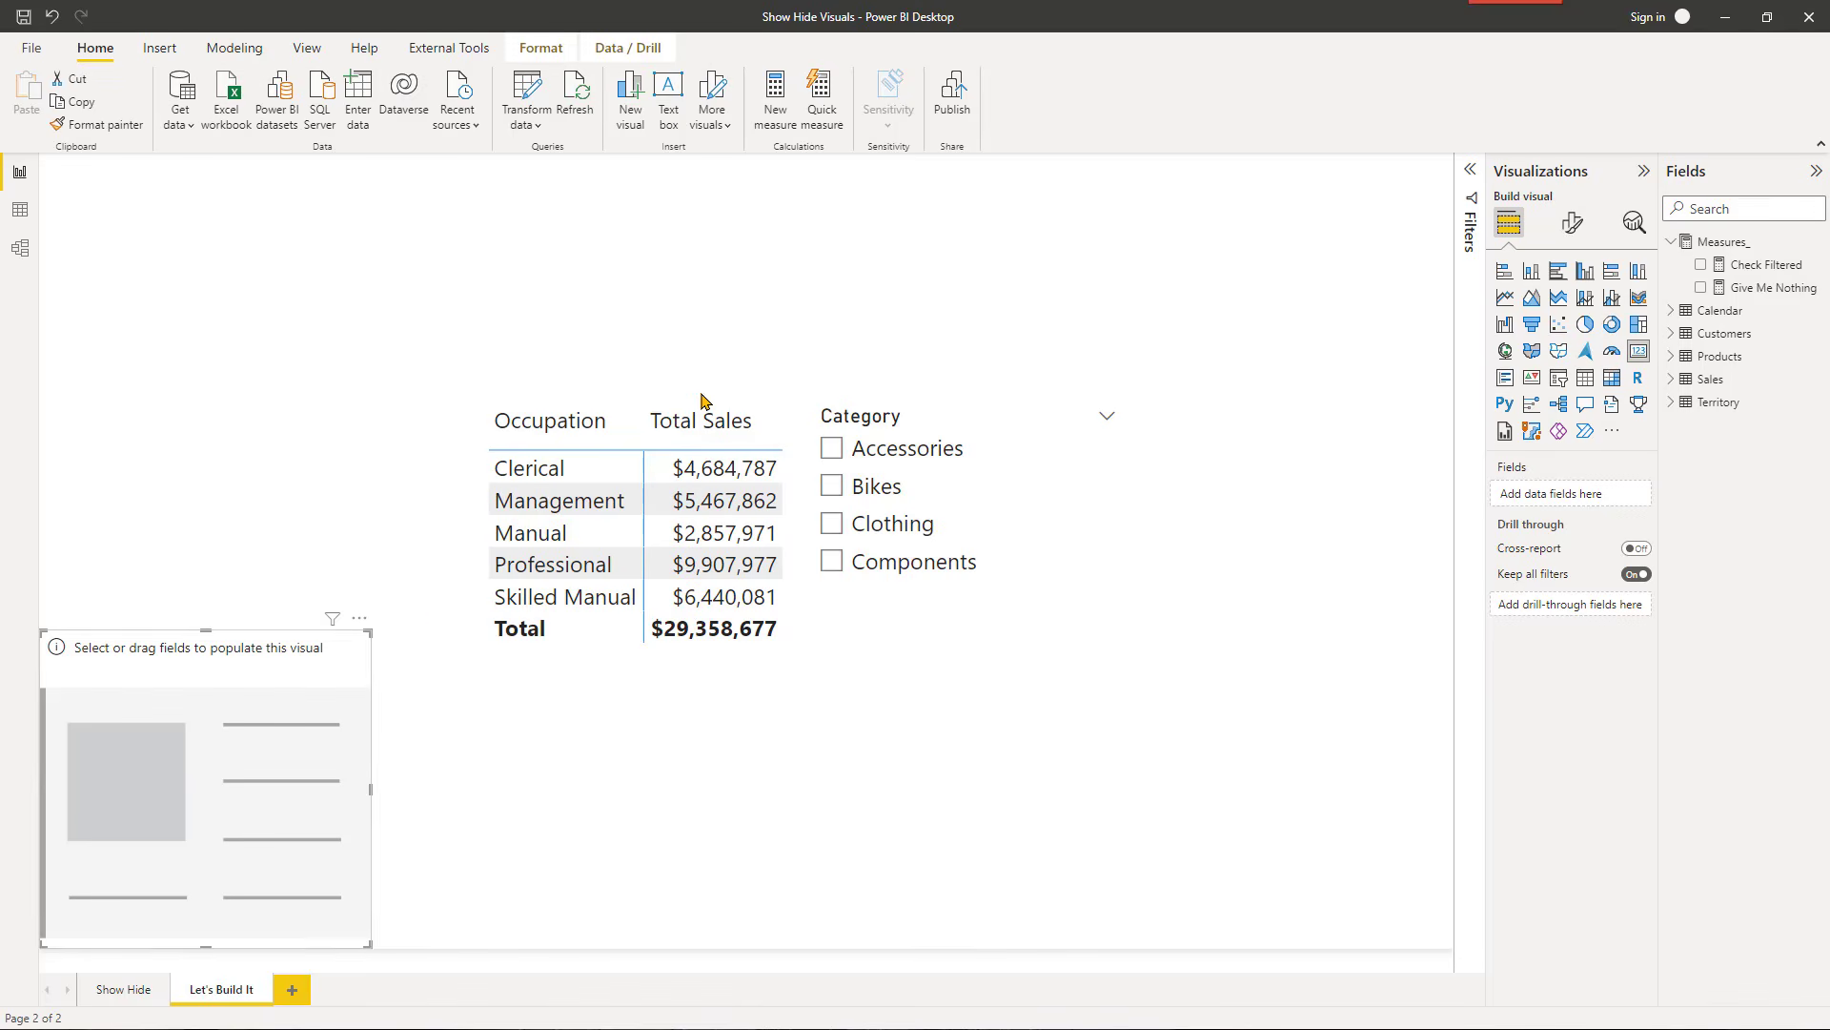
{"action": "left_click_drag", "start_coordinate": [253, 740], "coordinate": [1398, 113]}
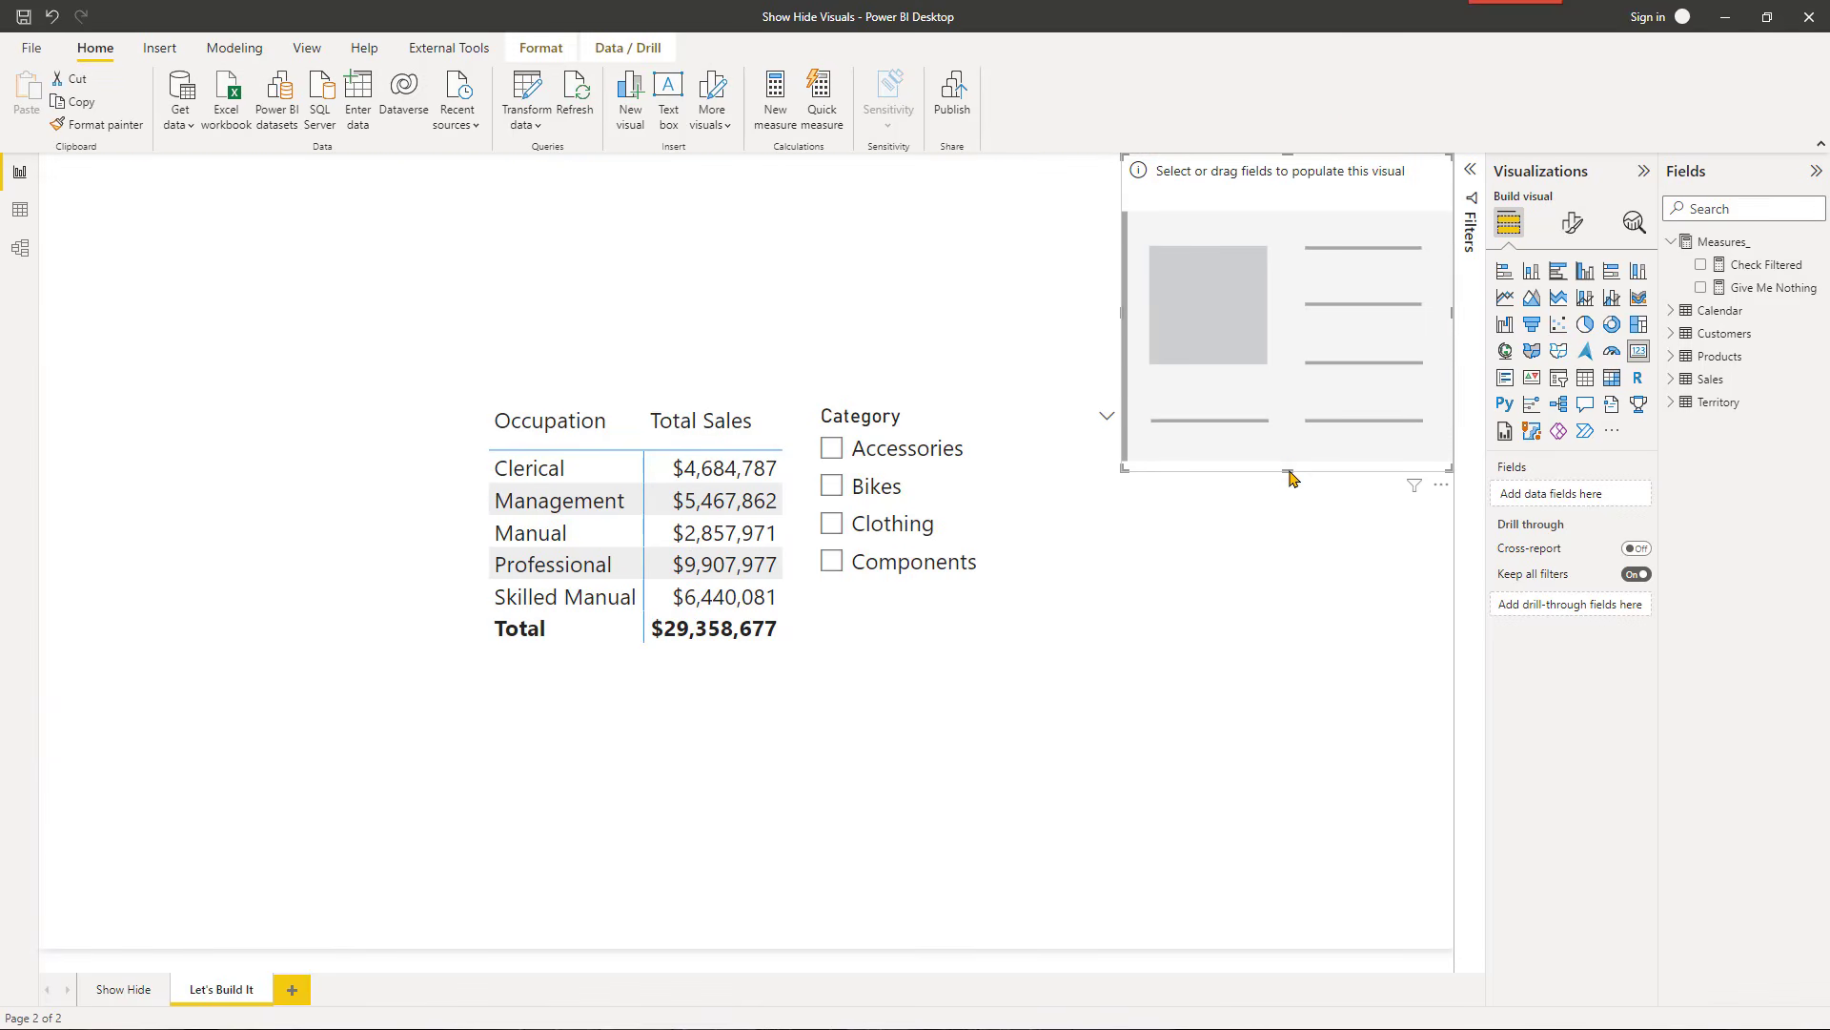
{"action": "left_click_drag", "start_coordinate": [1289, 473], "coordinate": [1316, 284]}
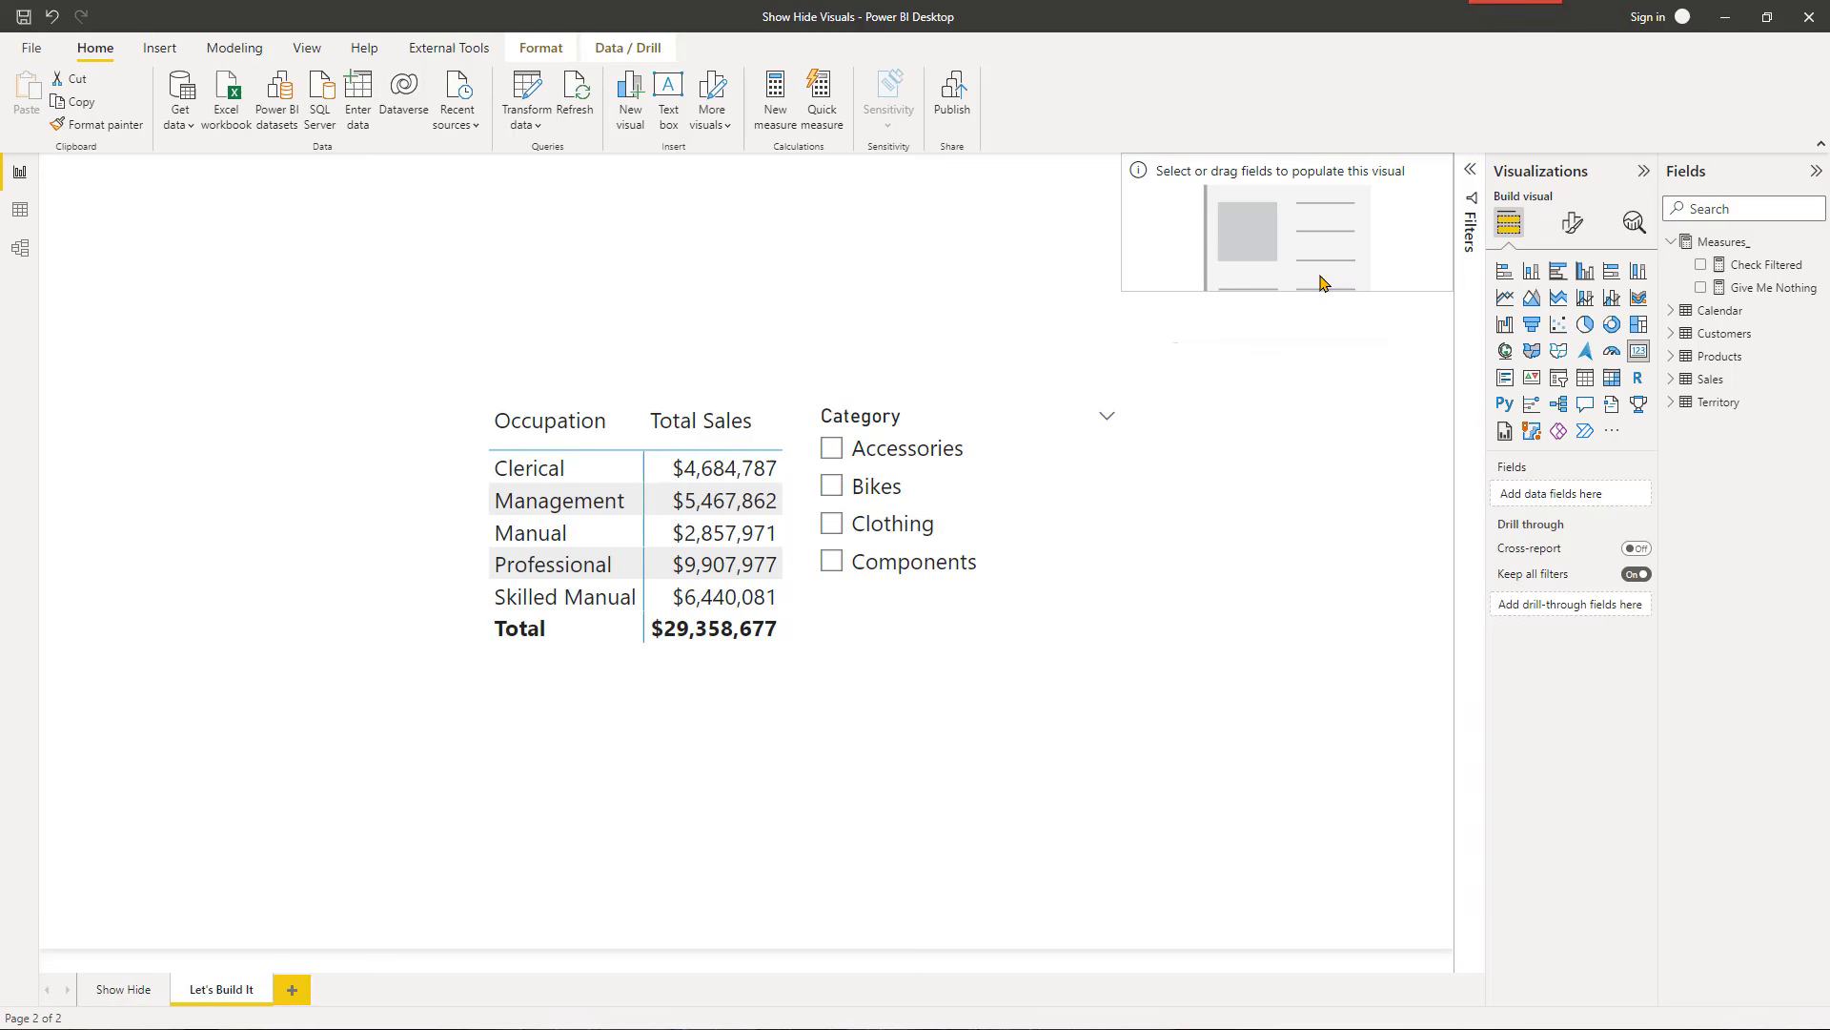
{"action": "left_click", "coordinate": [1702, 266]}
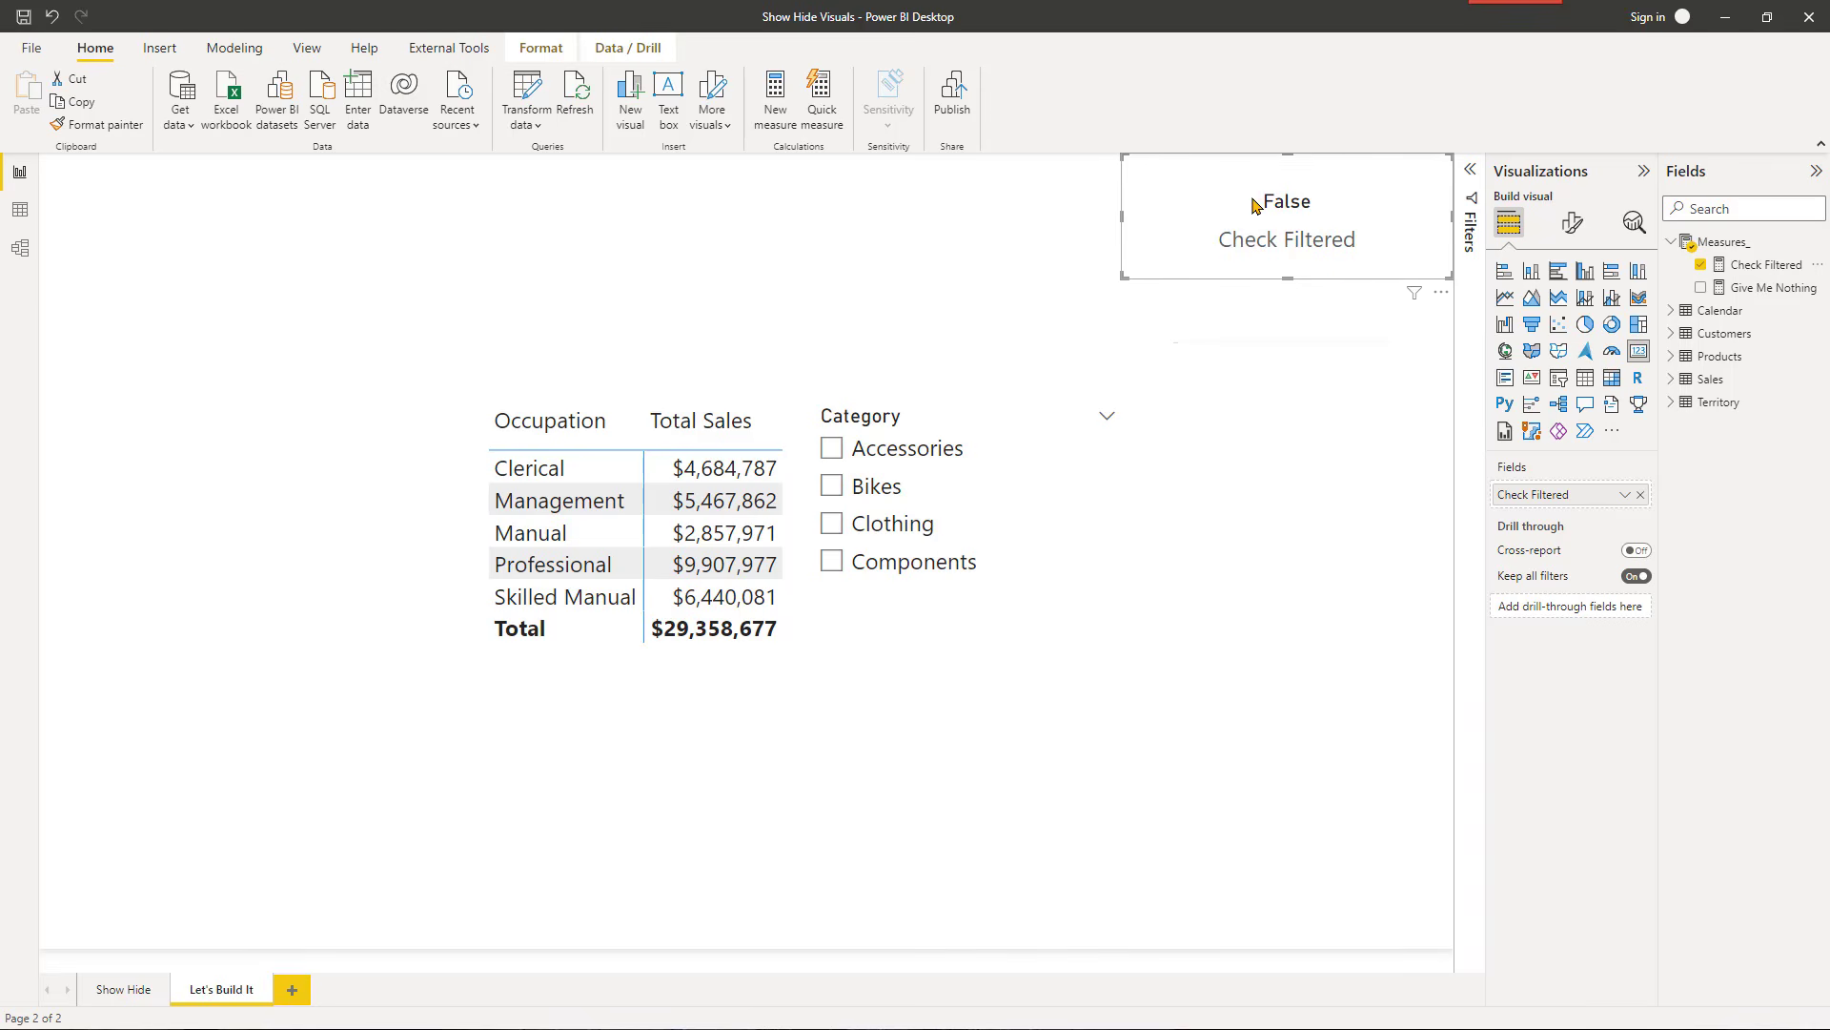
{"action": "left_click", "coordinate": [859, 500]}
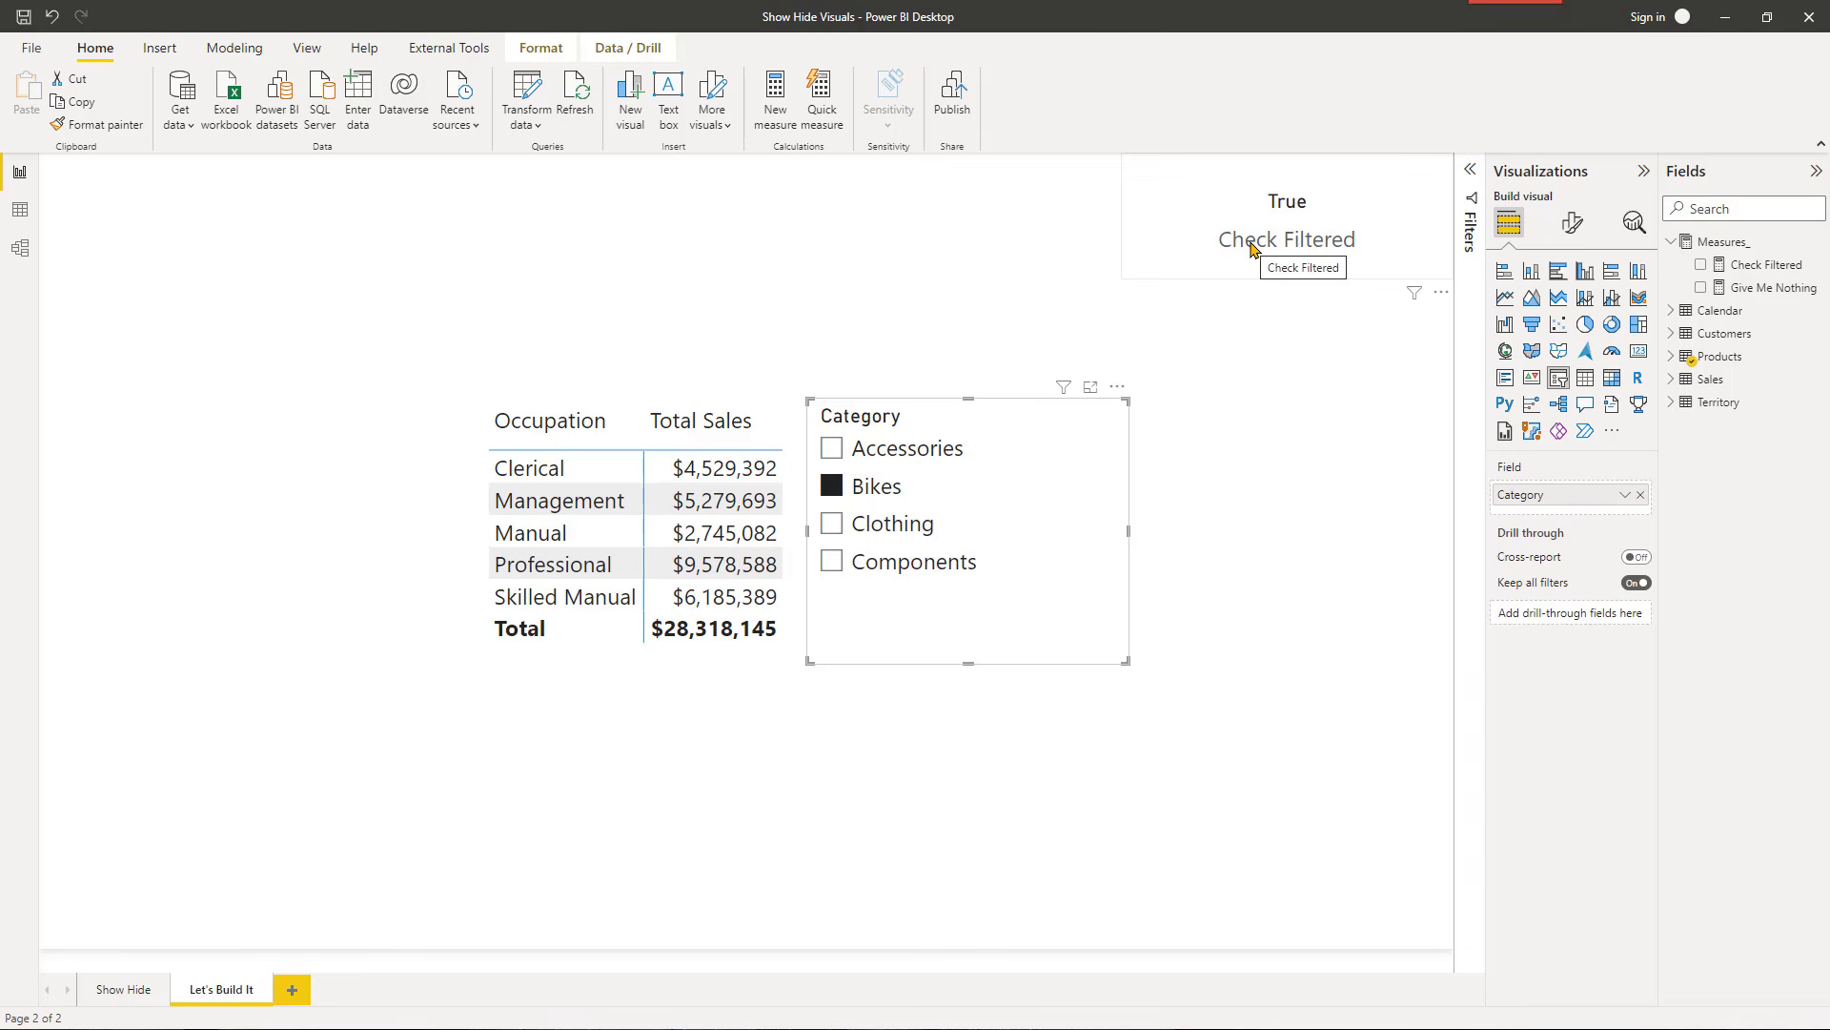
Step: Deselect Bikes in the Category slicer and start a measure named Message in the Measures_ table with an IF that tests [Check Filtered]
{"action": "left_click", "coordinate": [882, 499]}
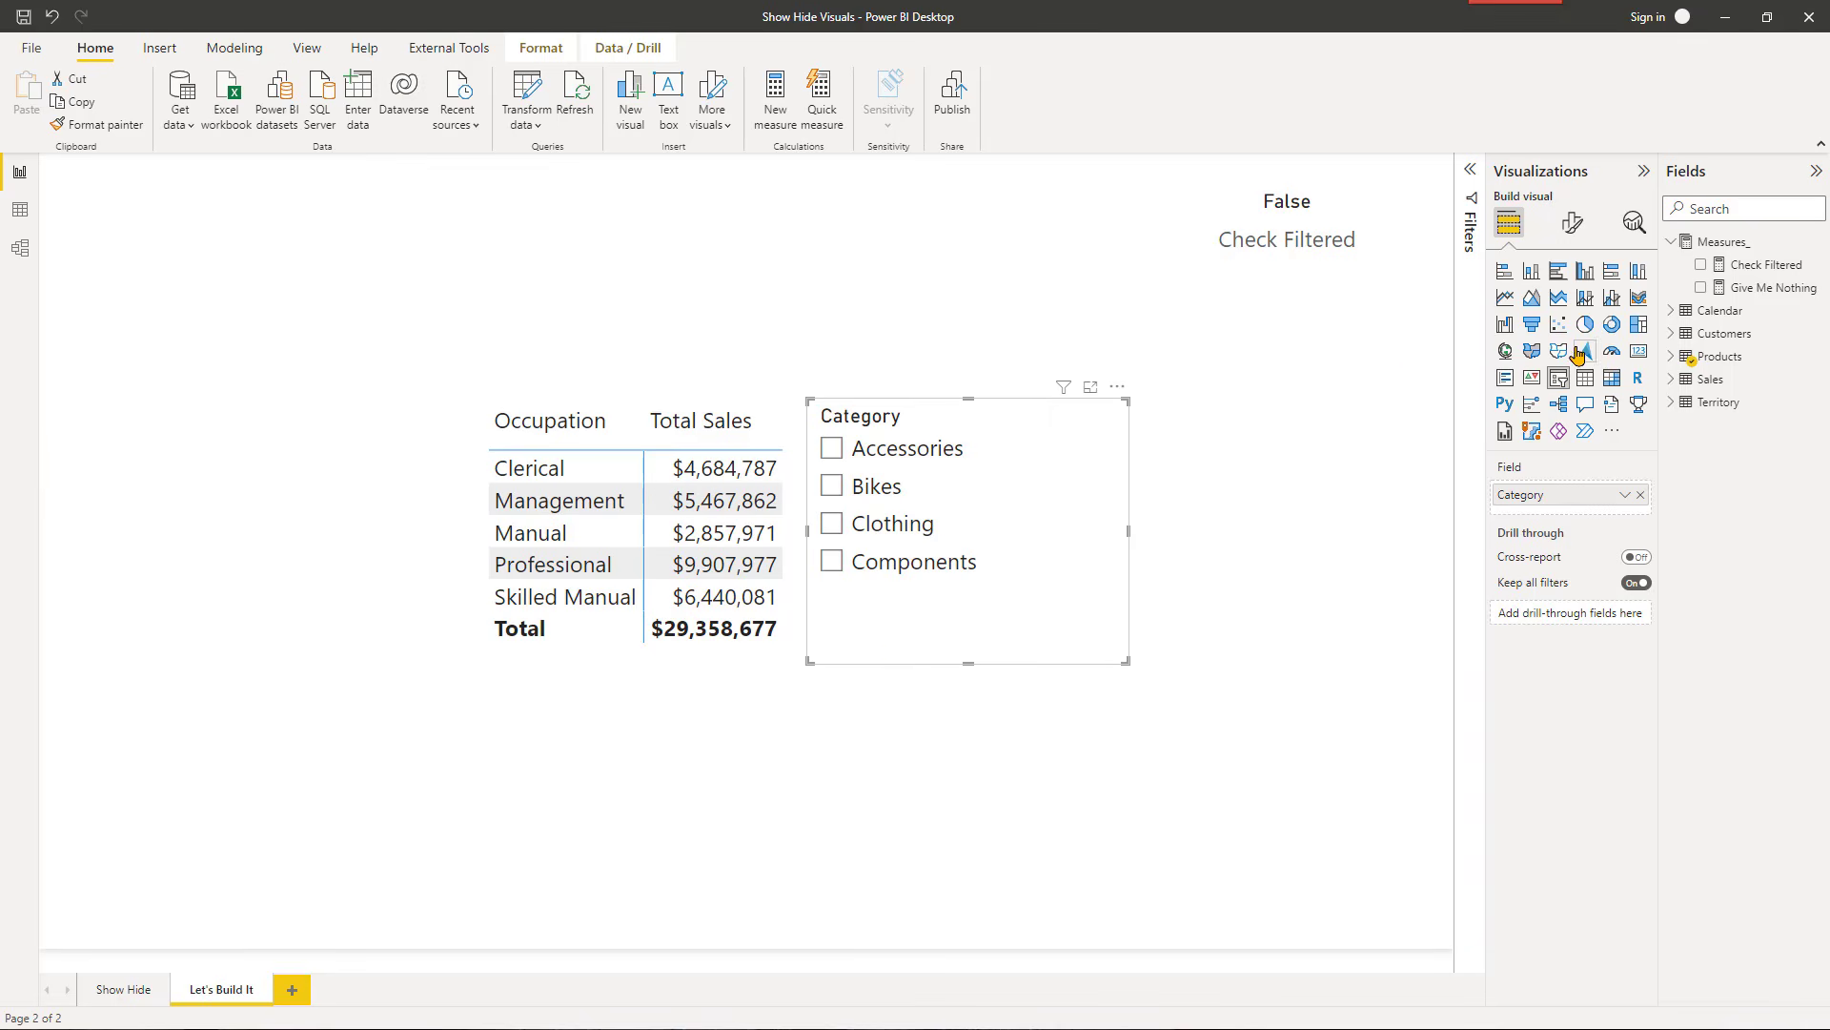
{"action": "right_click", "coordinate": [1733, 245]}
{"action": "left_click", "coordinate": [1683, 266]}
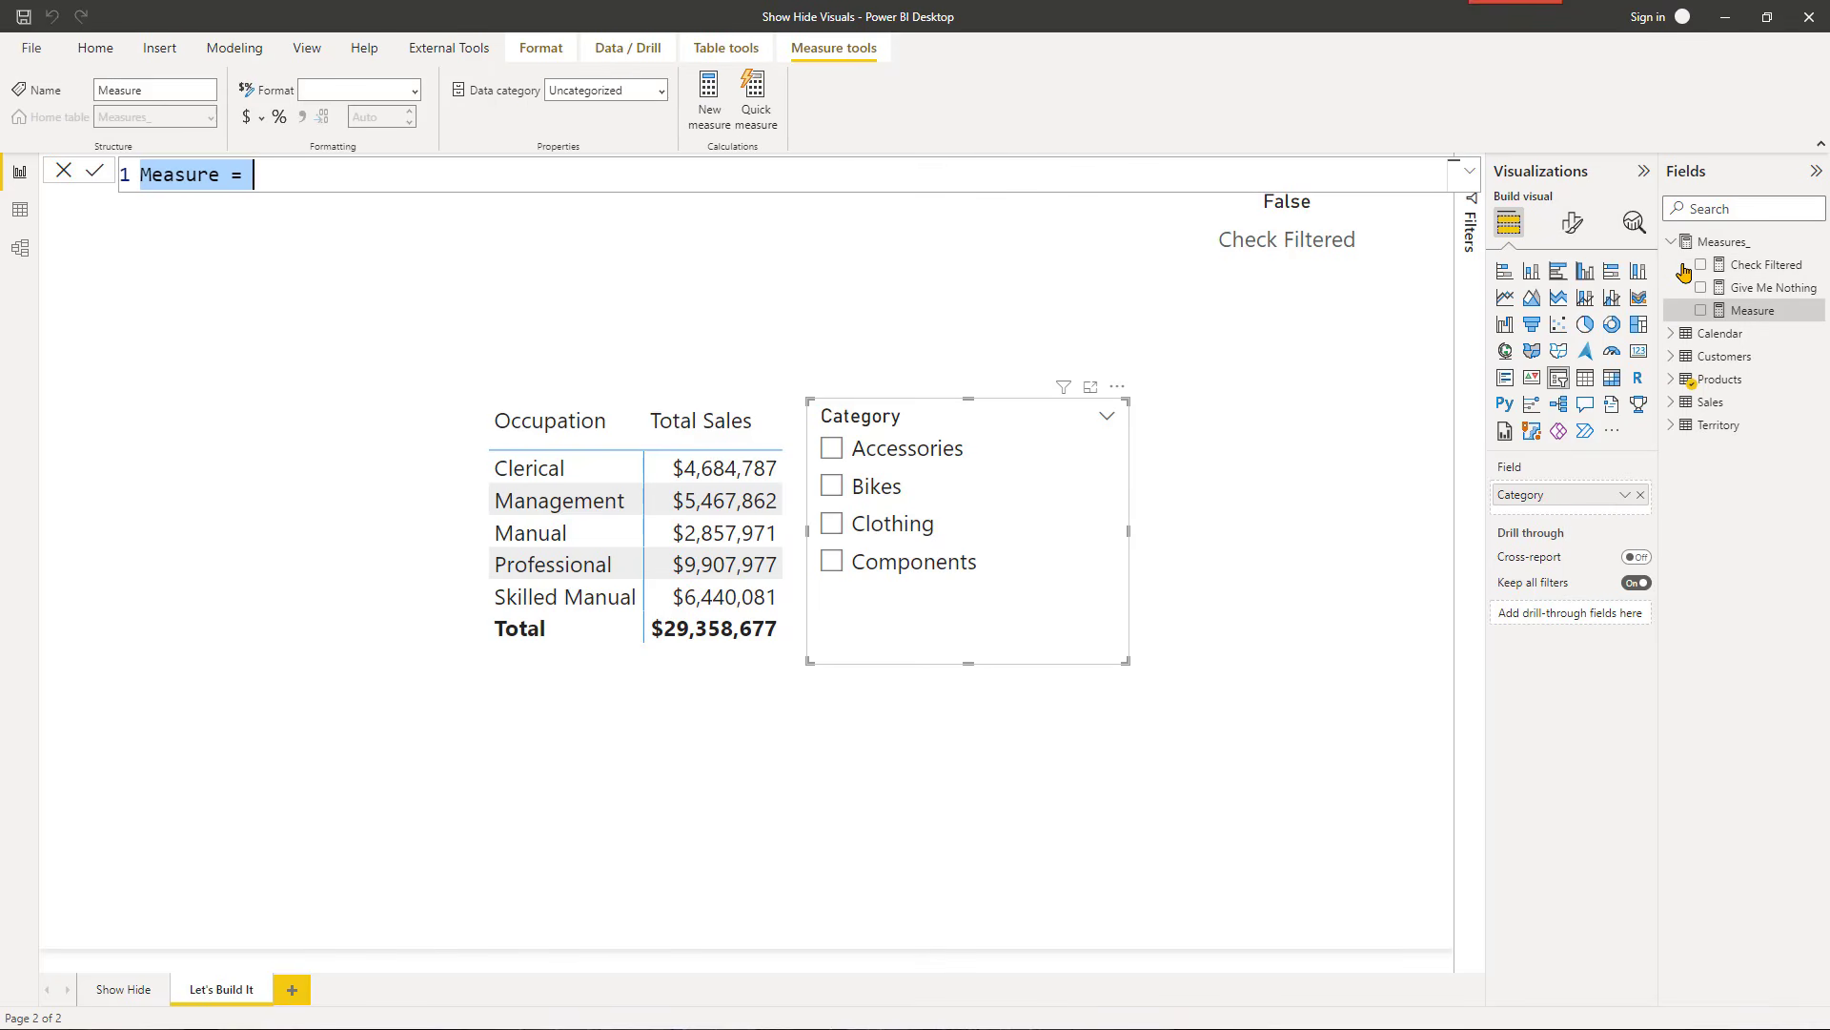
{"action": "type", "text": "Message"}
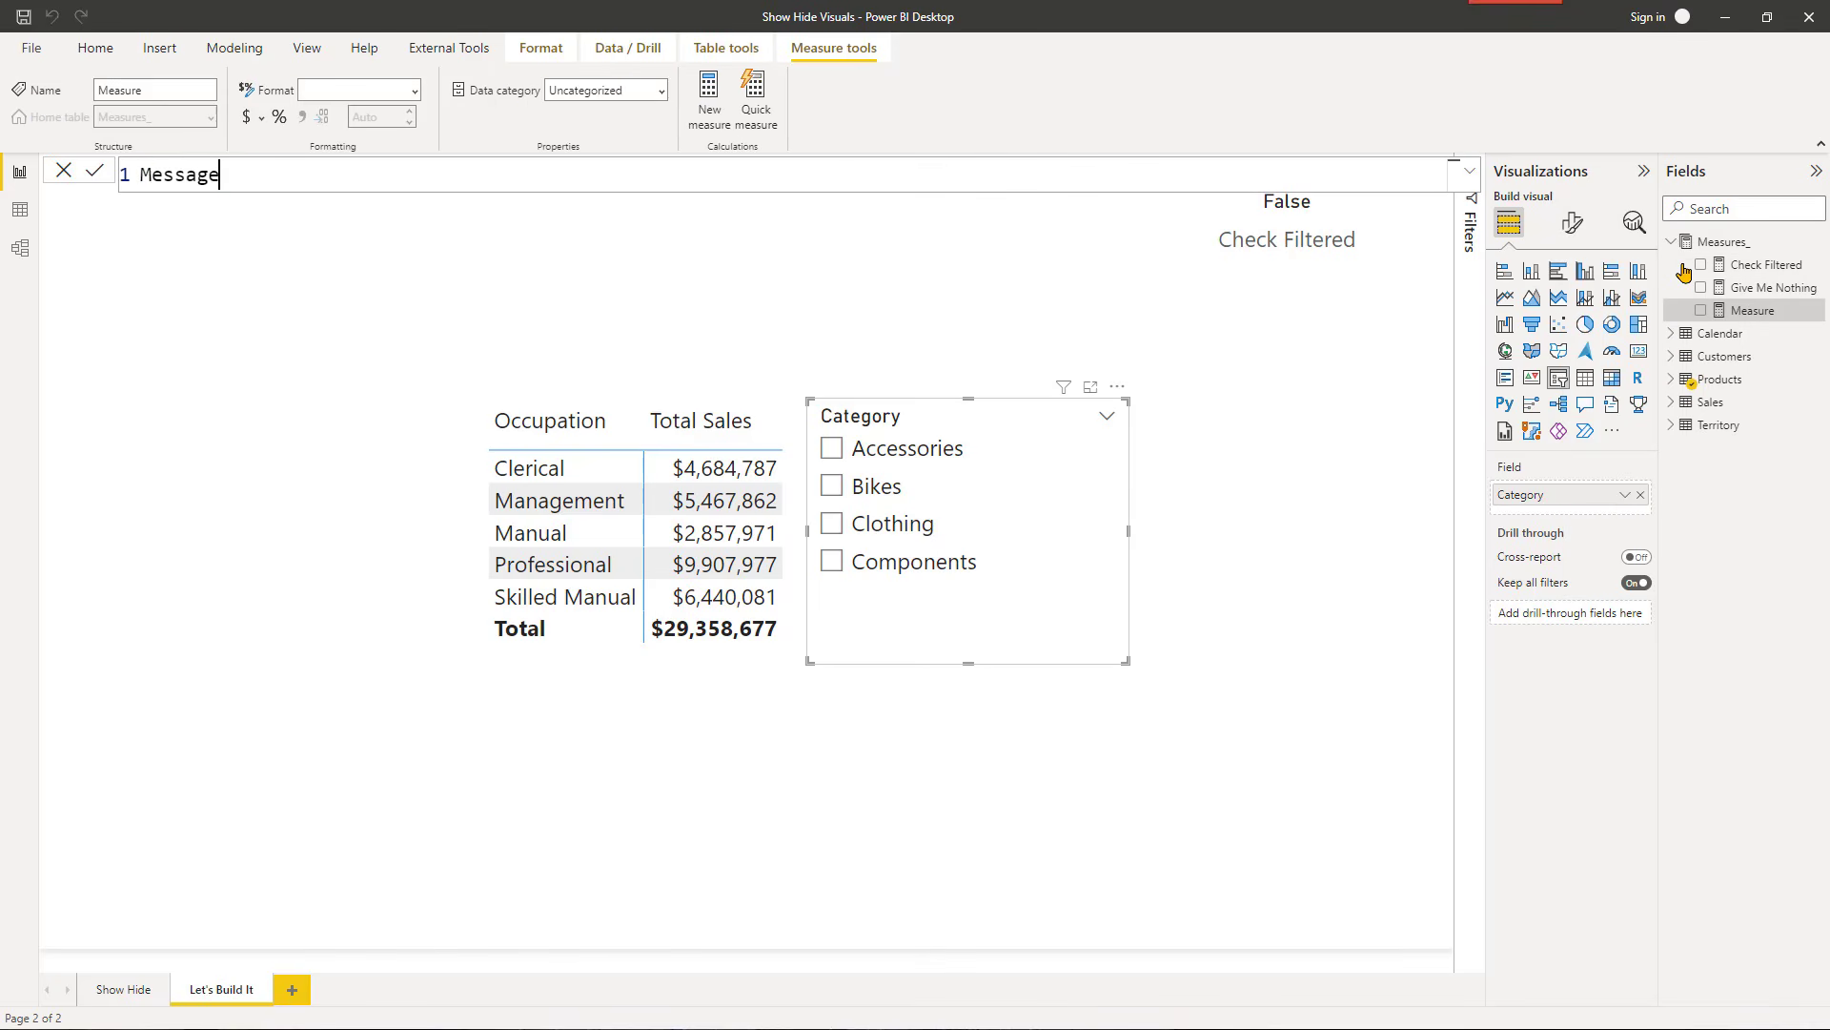
{"action": "type", "text": " ="}
{"action": "key", "text": "shift+Return"}
{"action": "type", "text": "if("}
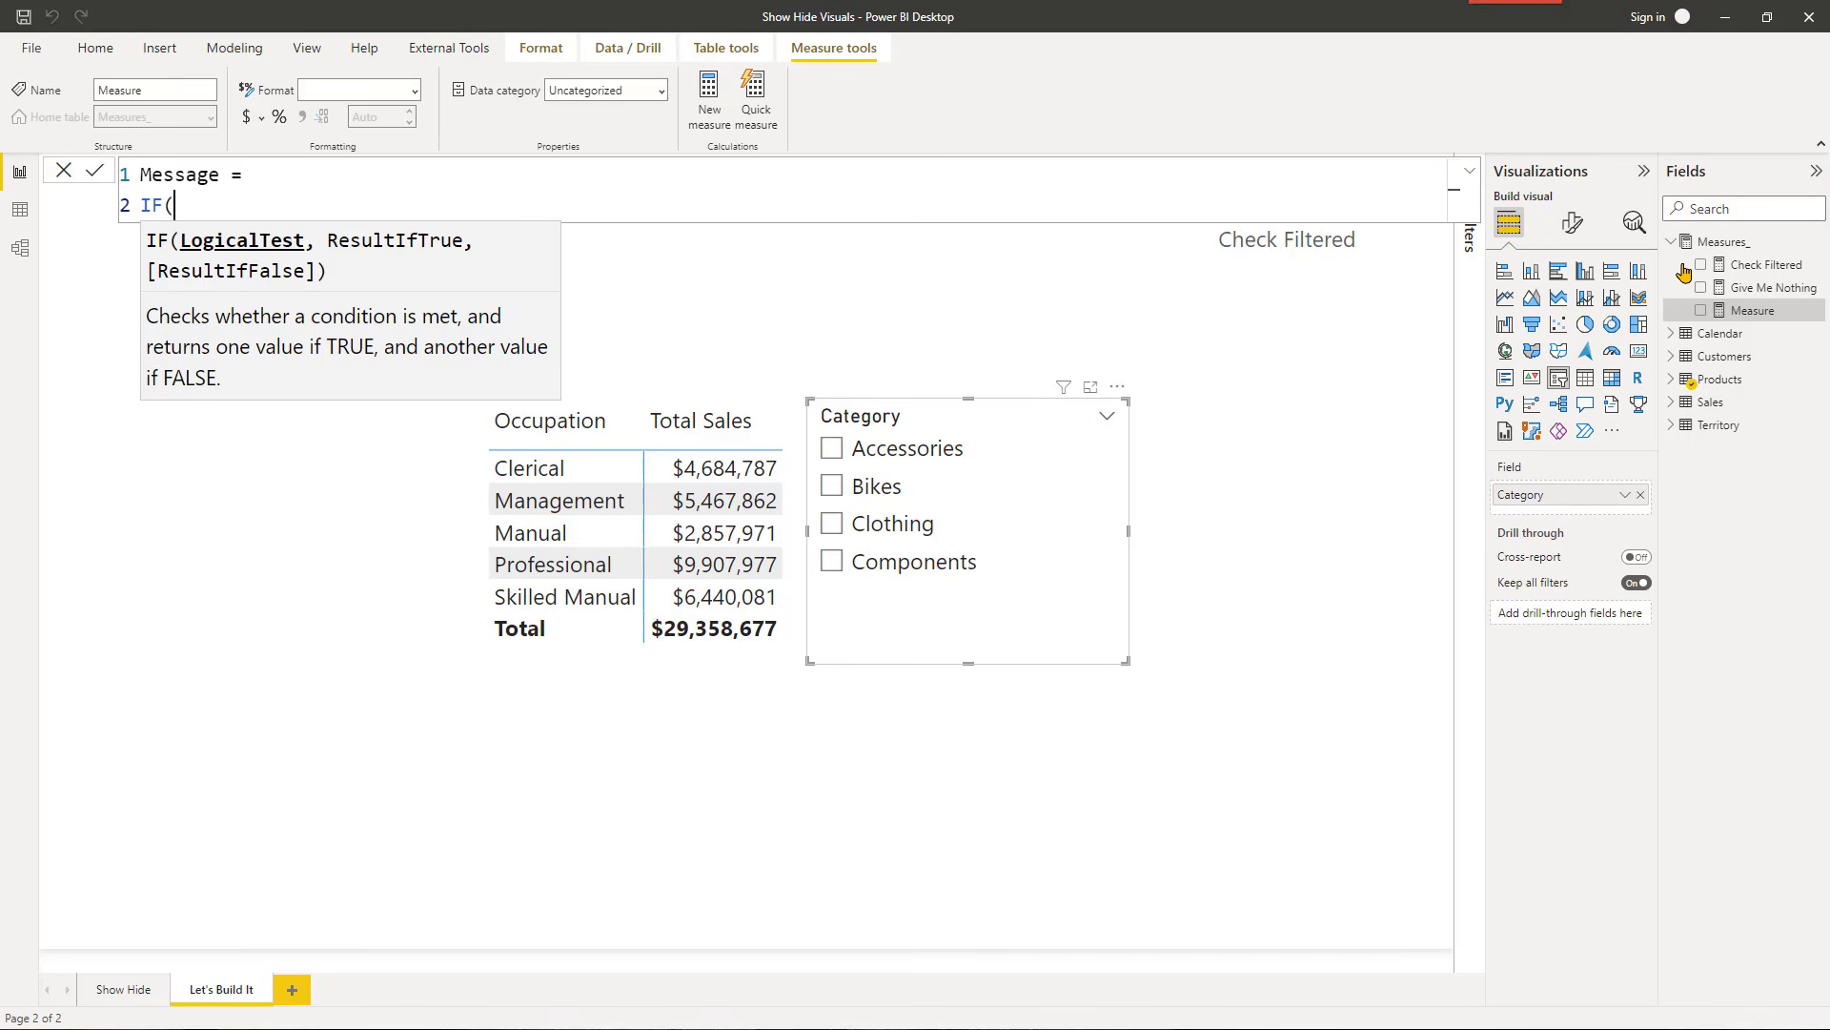
{"action": "type", "text": " check"}
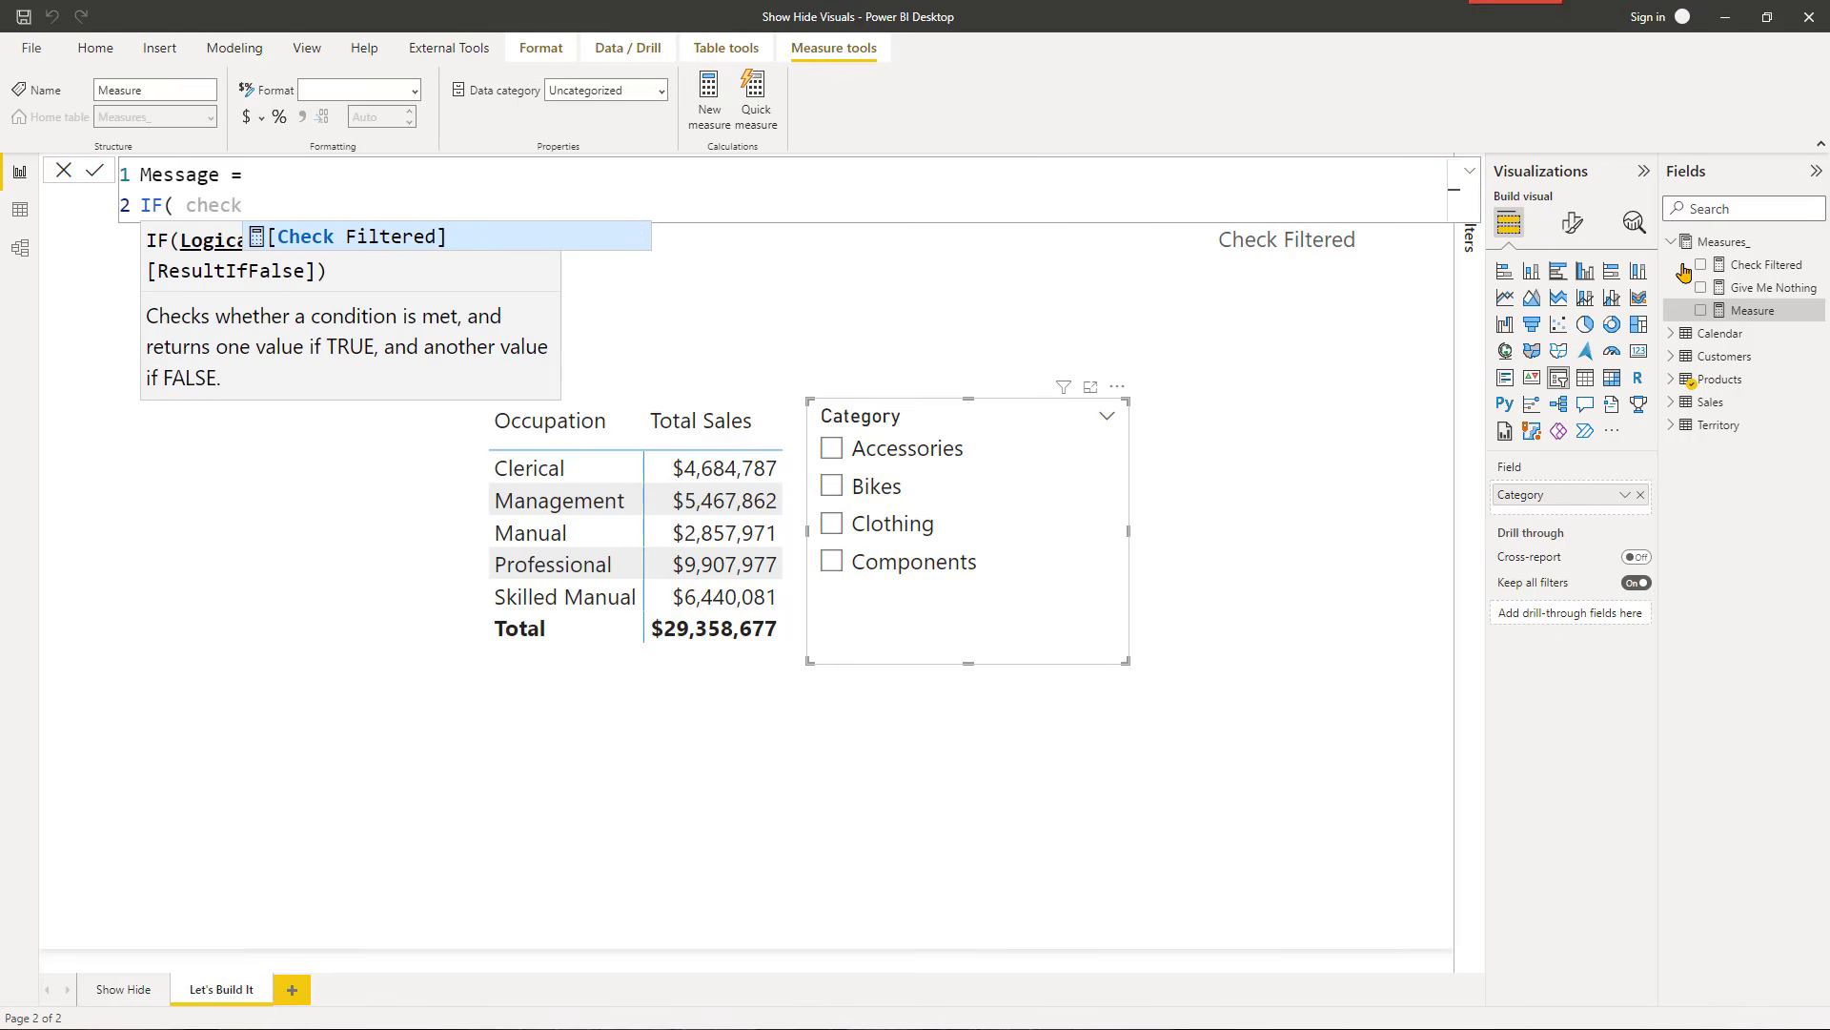
{"action": "key", "text": "Tab"}
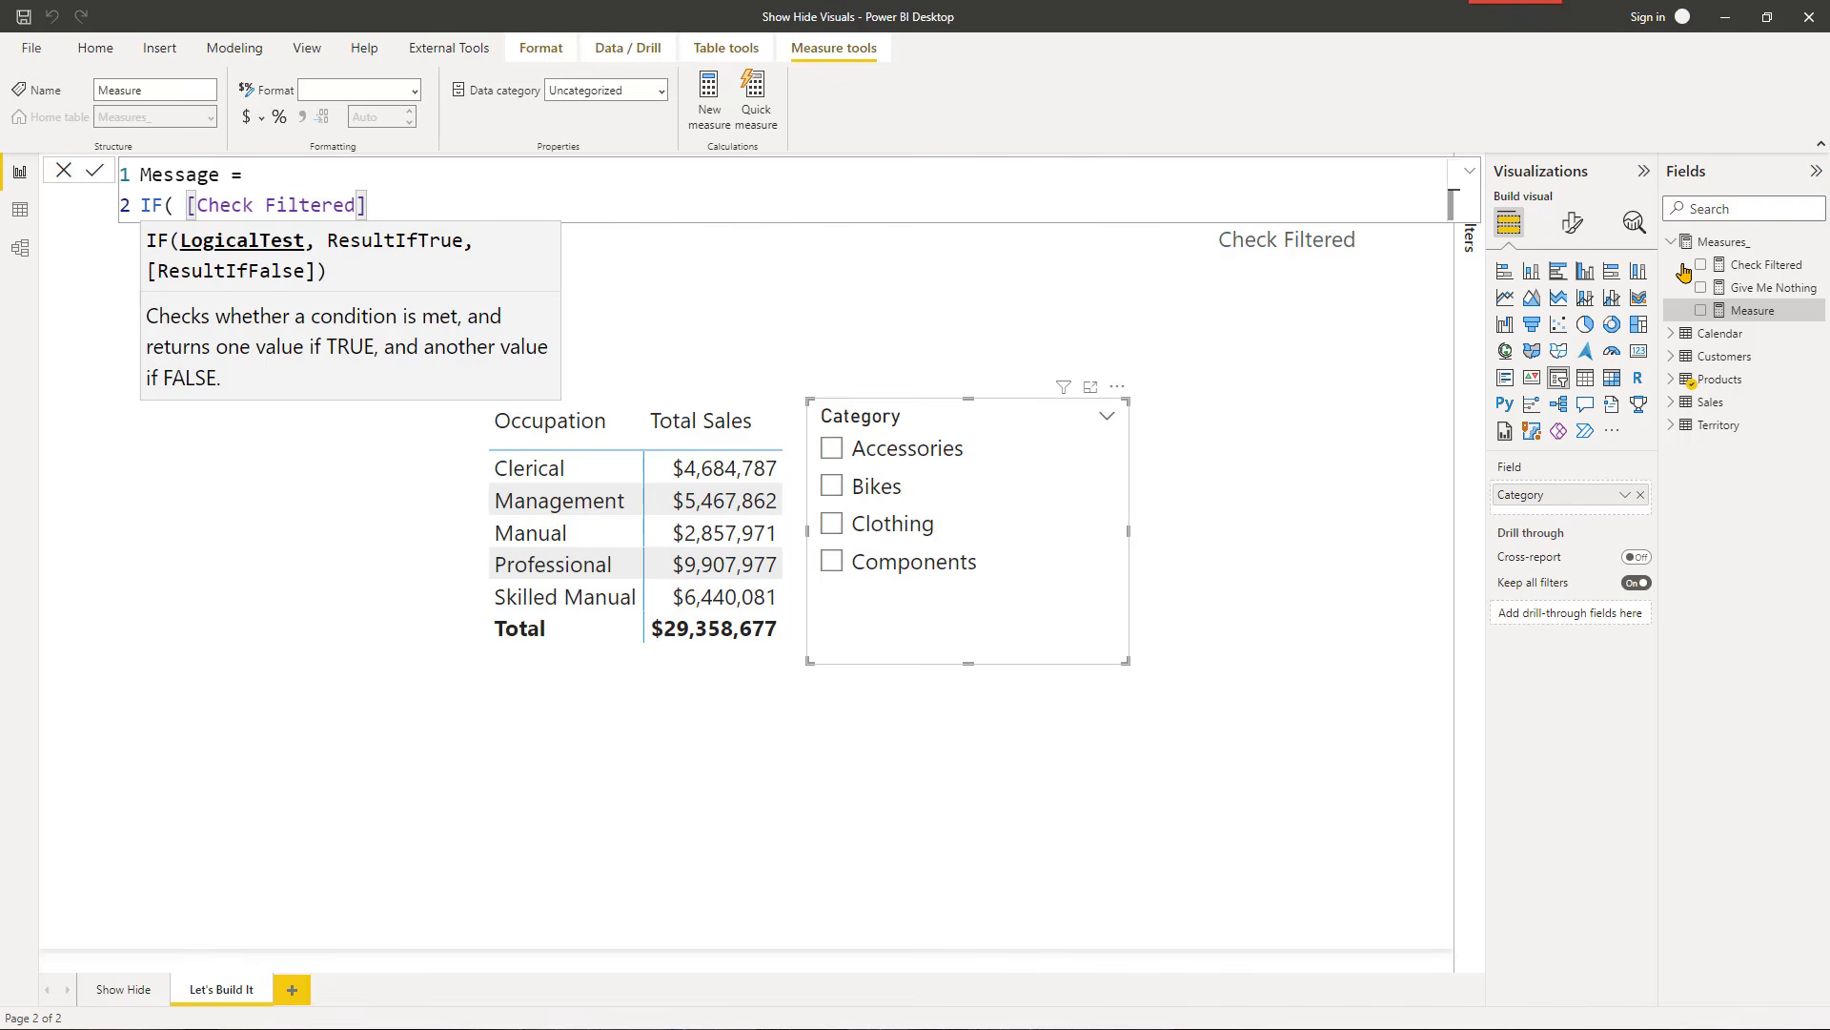
Step: After the IF condition, add the comment "-- Check Filtered returns true or false based on selection in slicer" and start a new line
{"action": "type", "text": ", -- "}
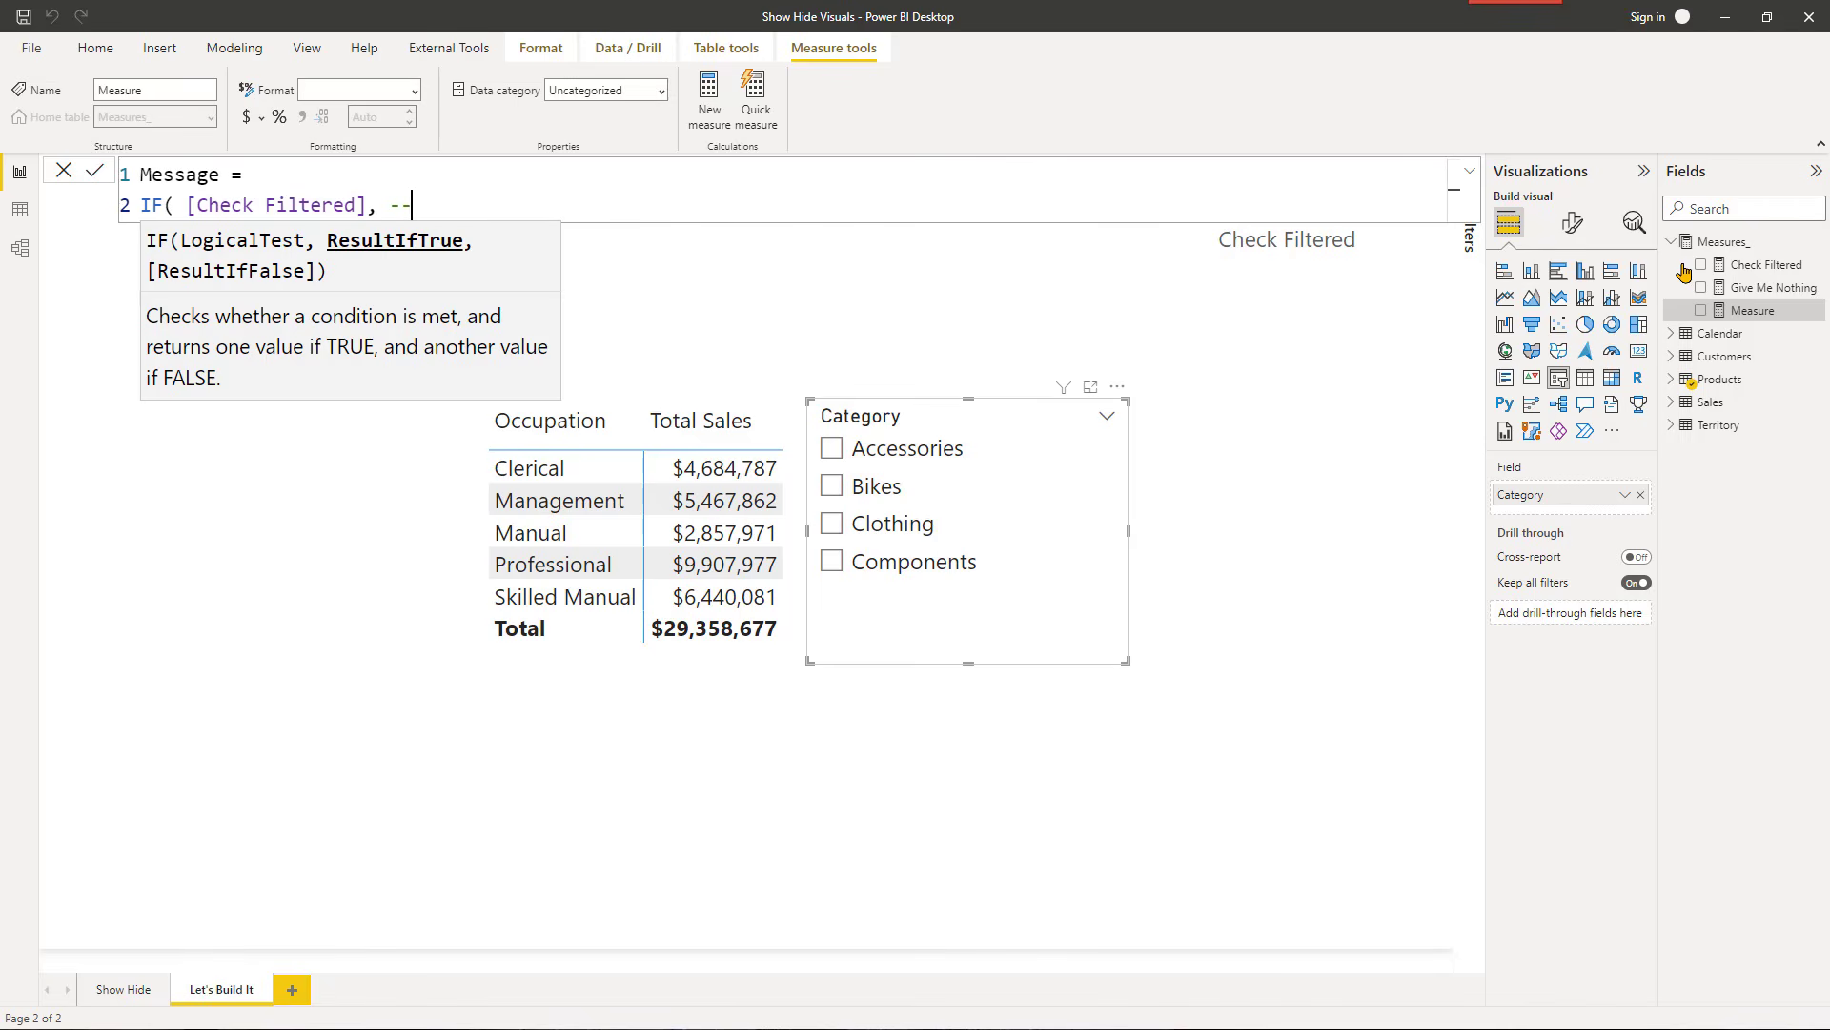
{"action": "type", "text": "Chec"}
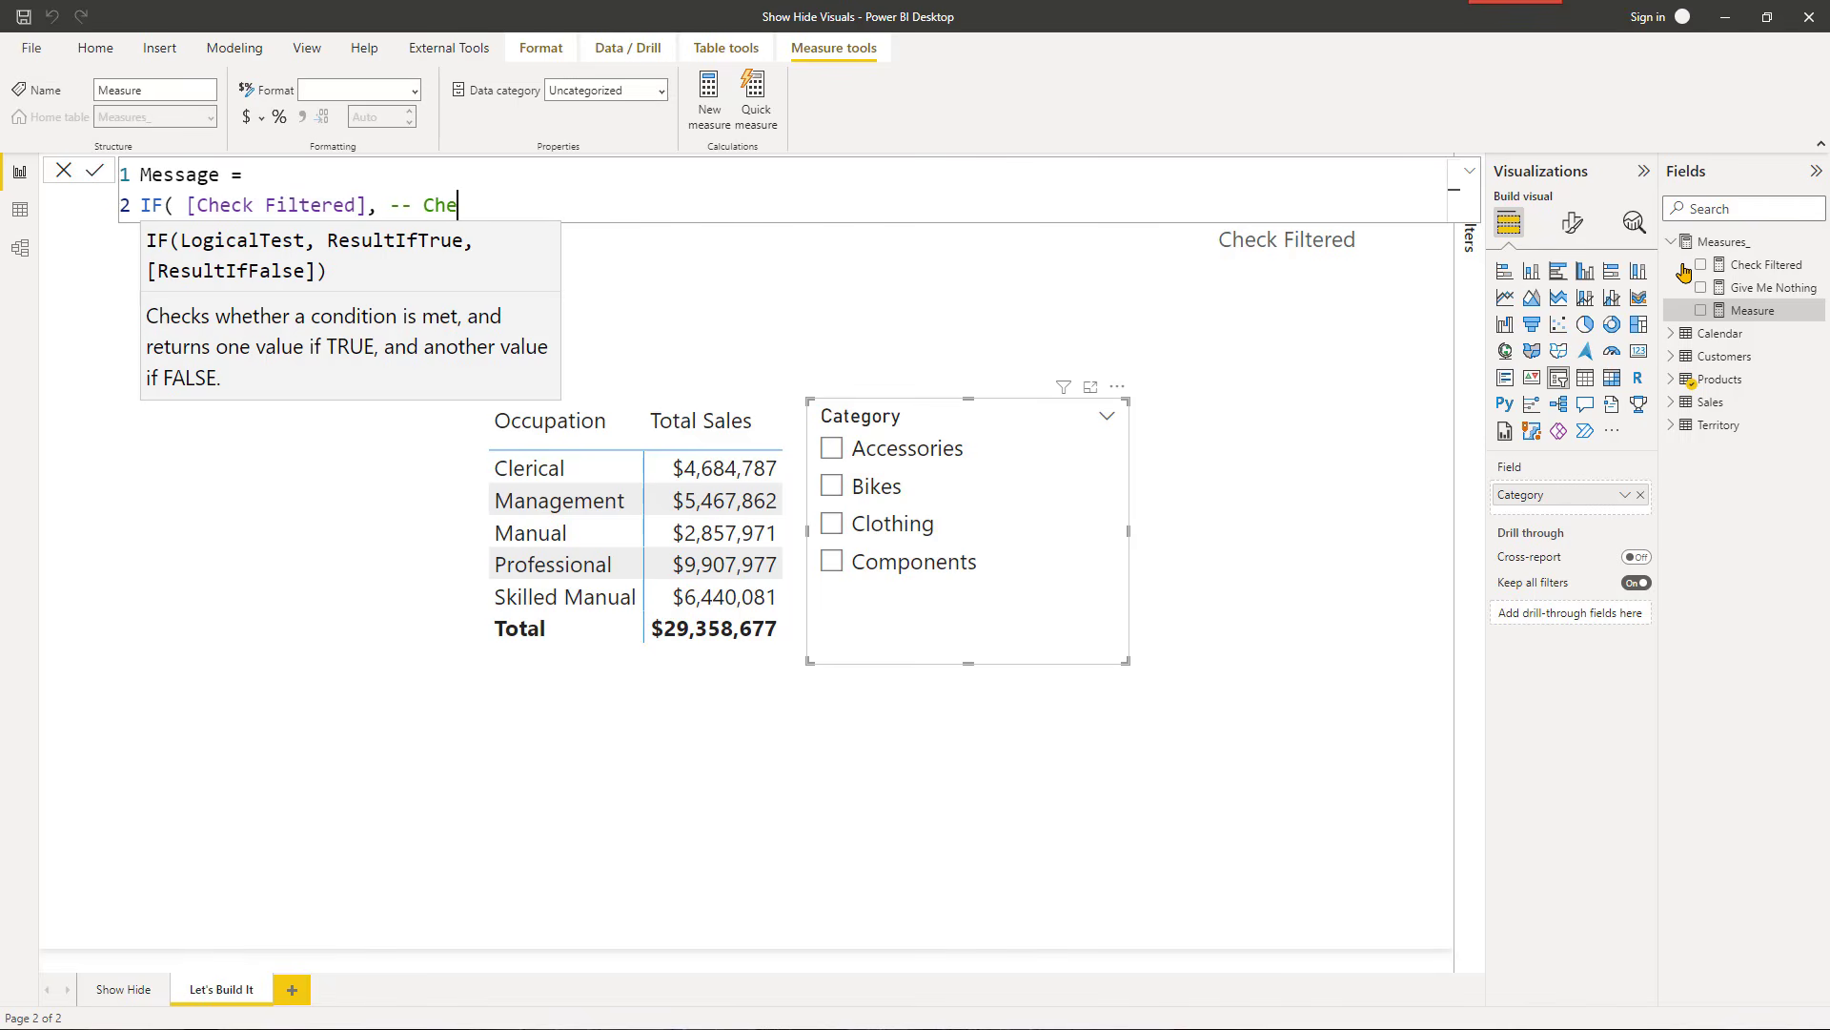
{"action": "key", "text": "Return"}
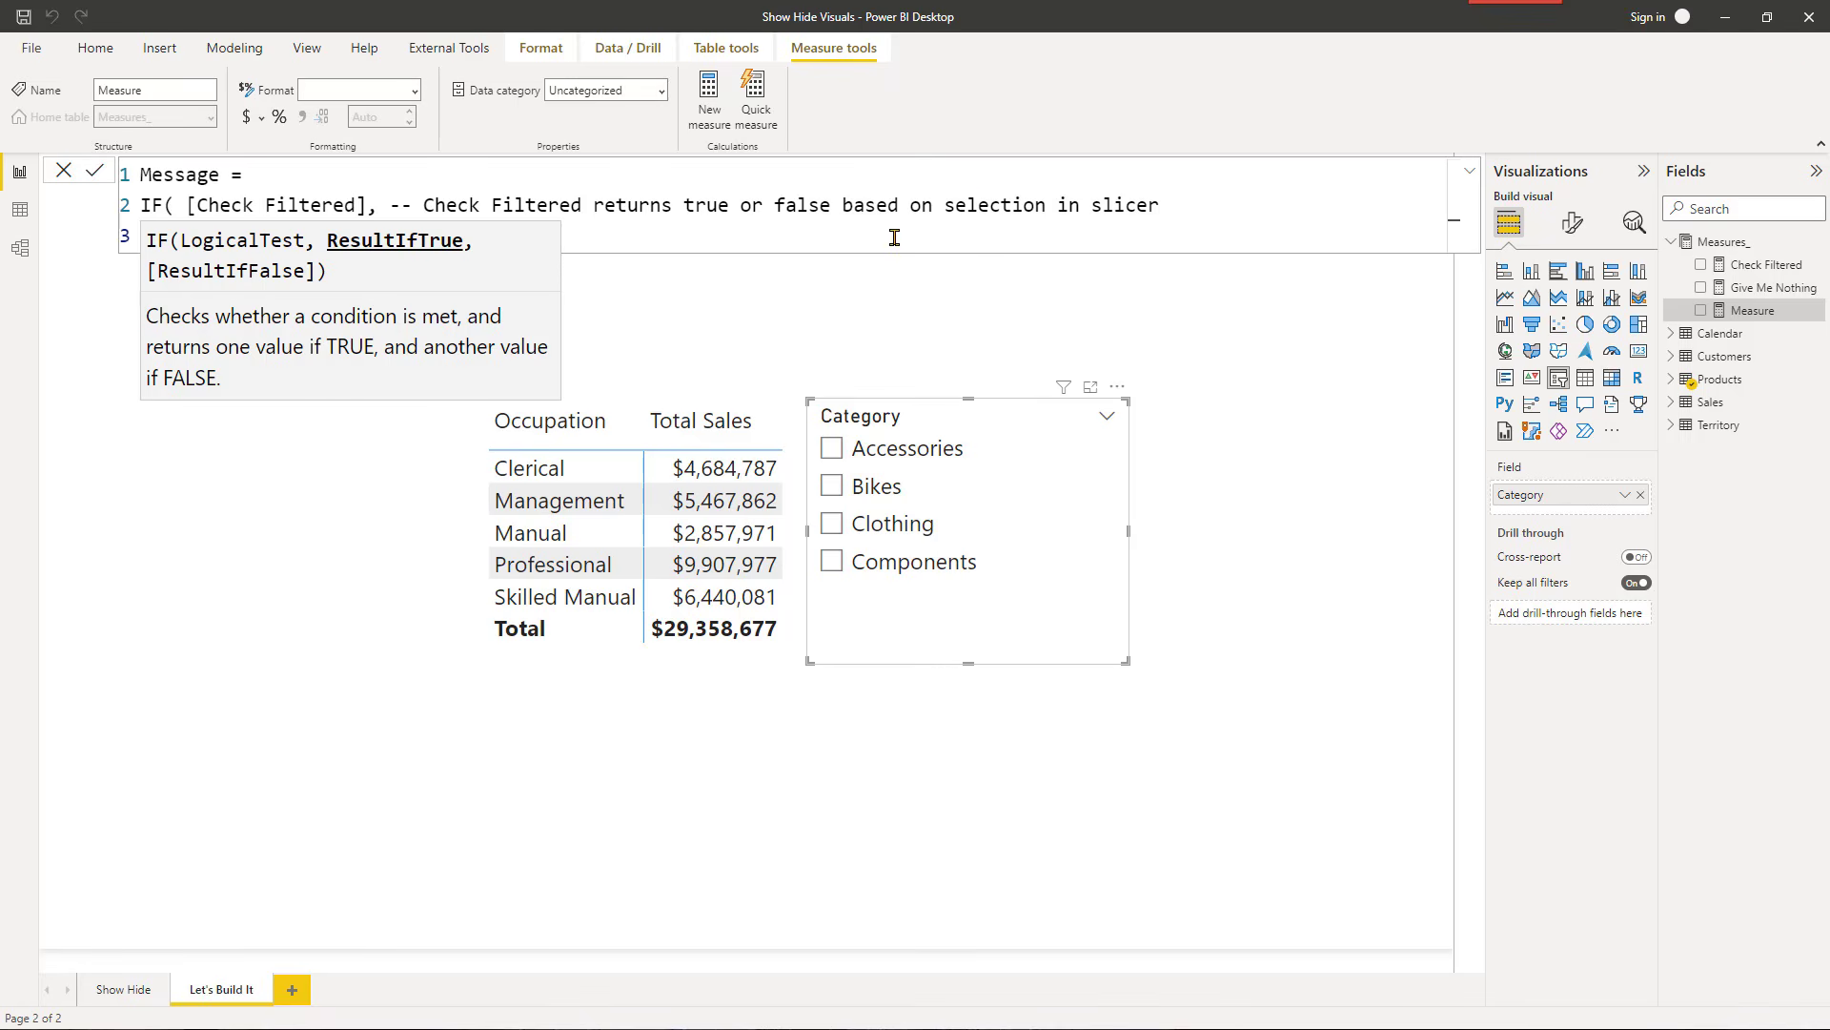
Step: Set the IF's true result to an empty string, commented "-- Give me nothing when Check Filtered returns True"
{"action": "type", "text": "\"\""}
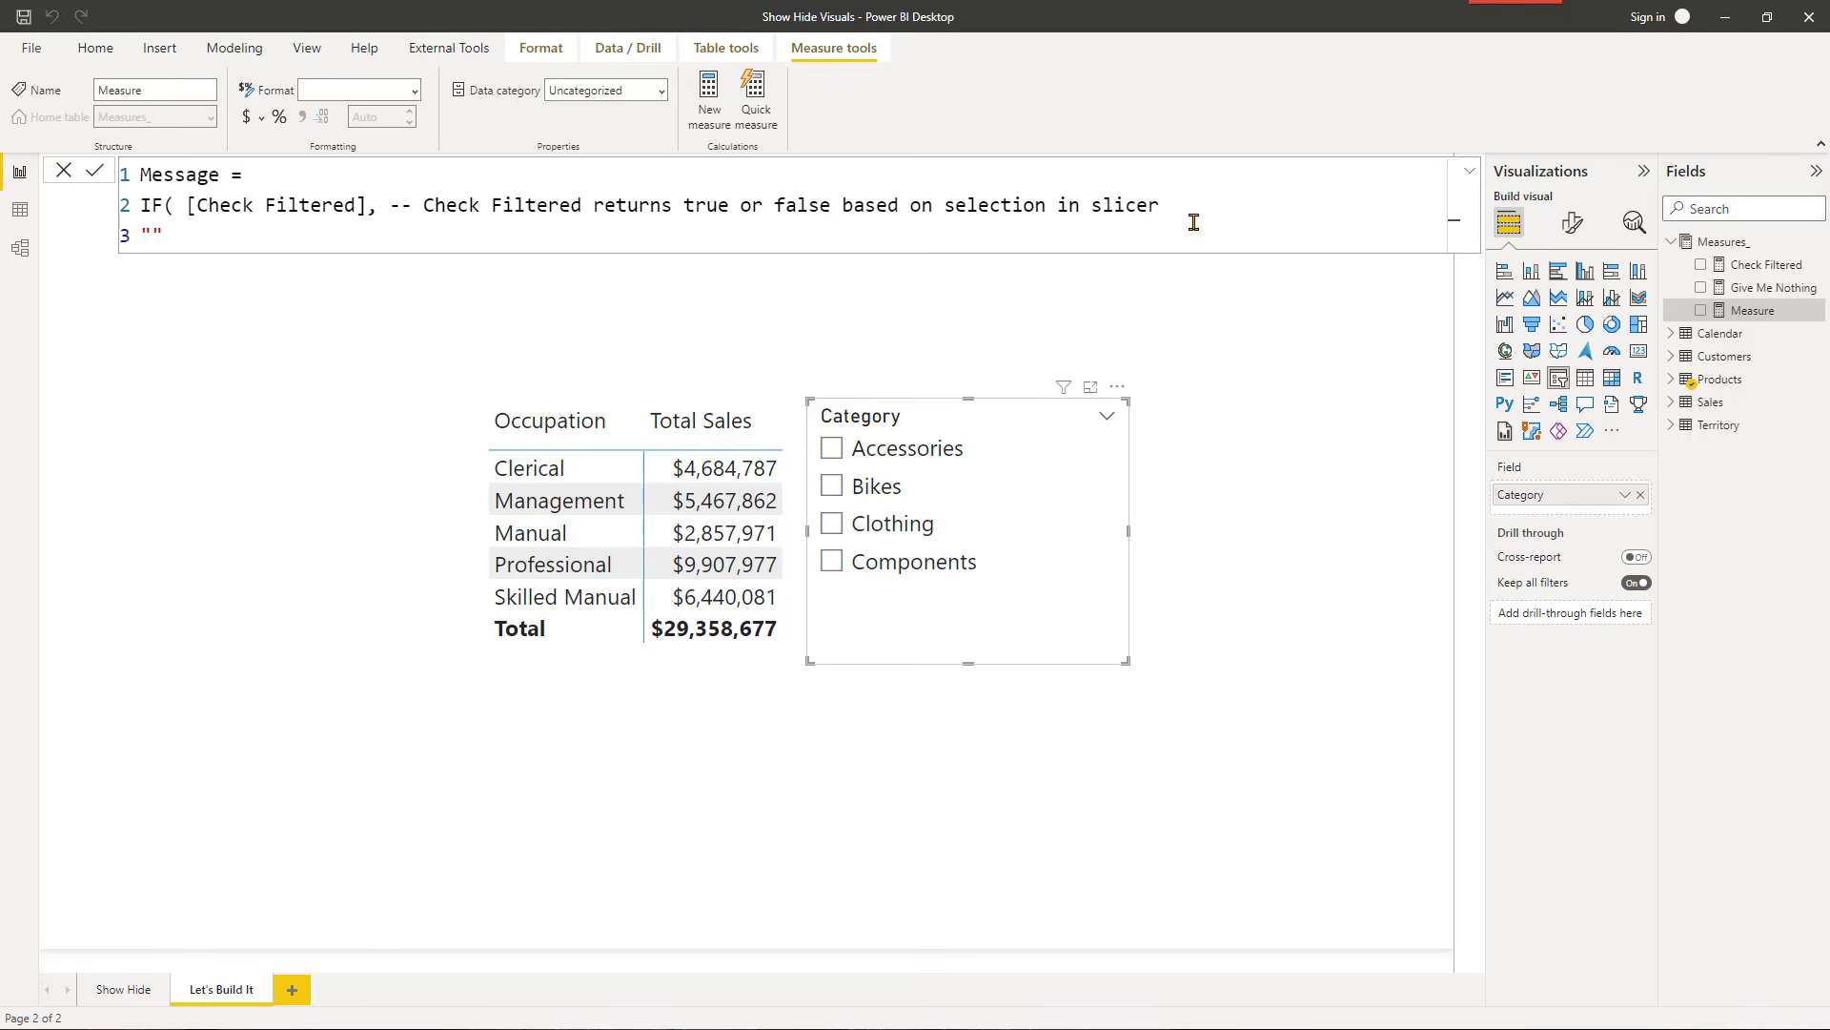
{"action": "type", "text": ", "}
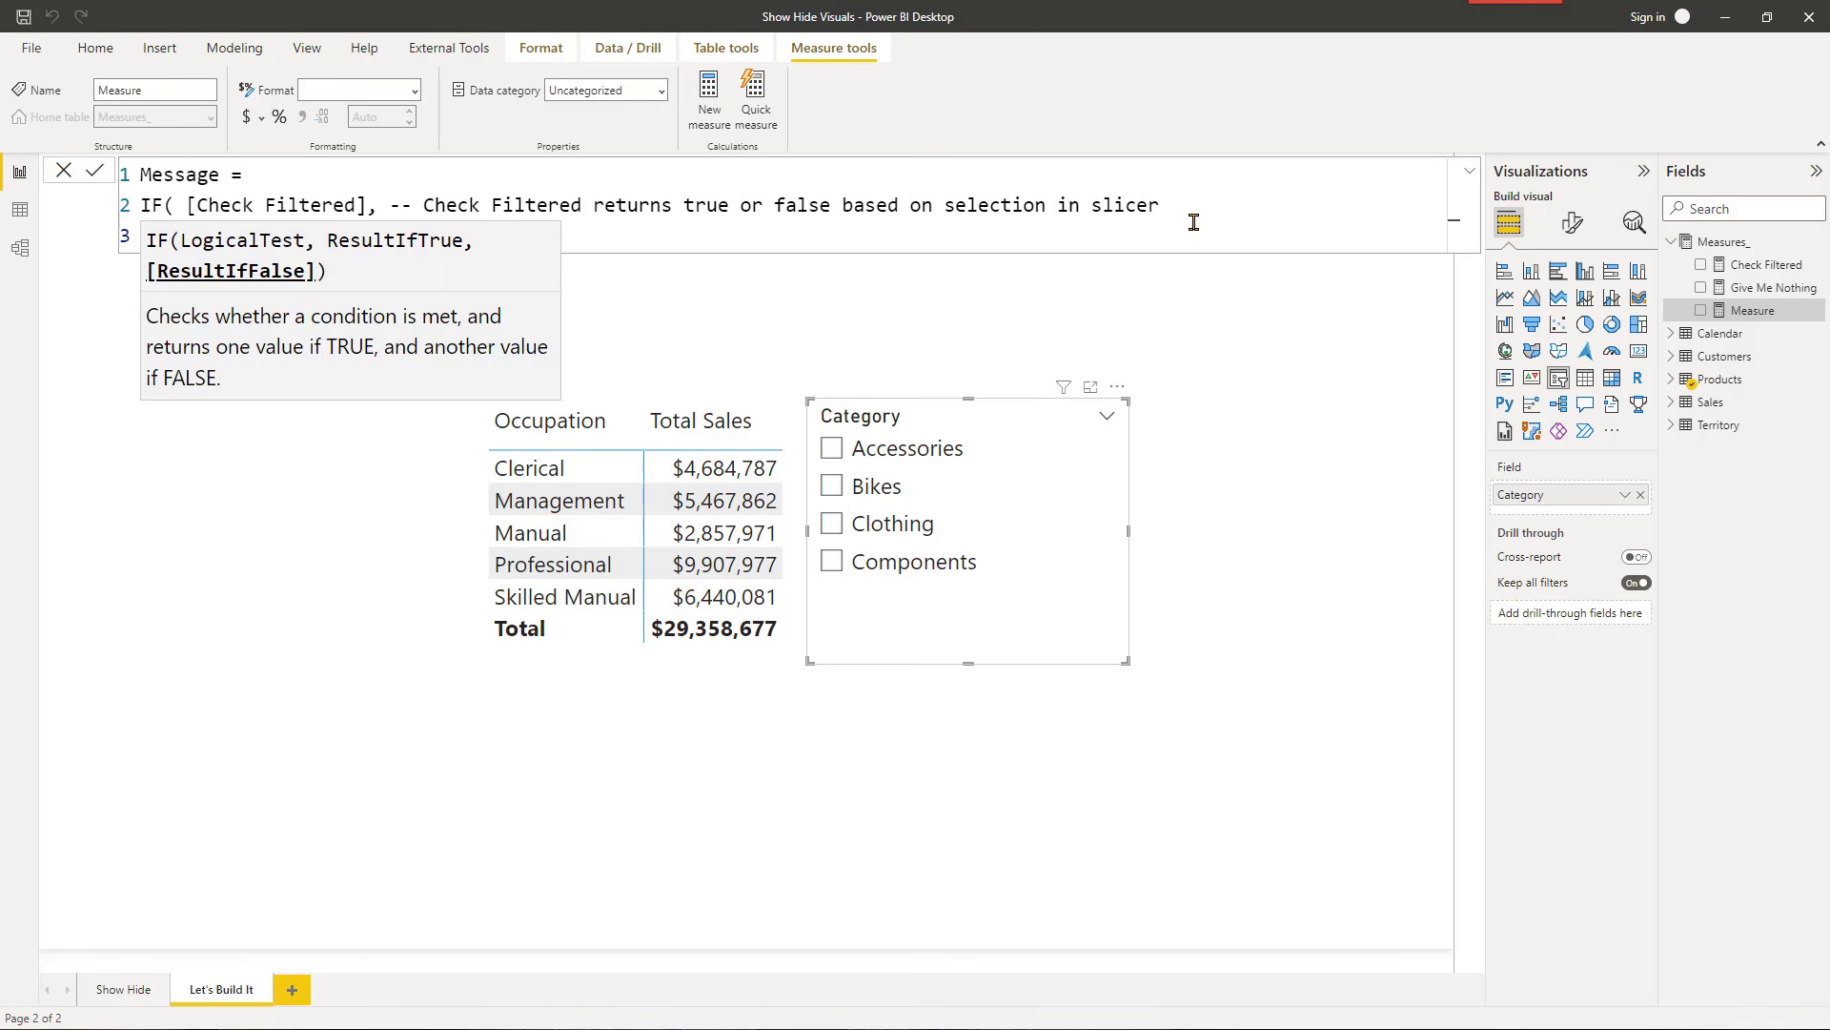
{"action": "type", "text": "--"}
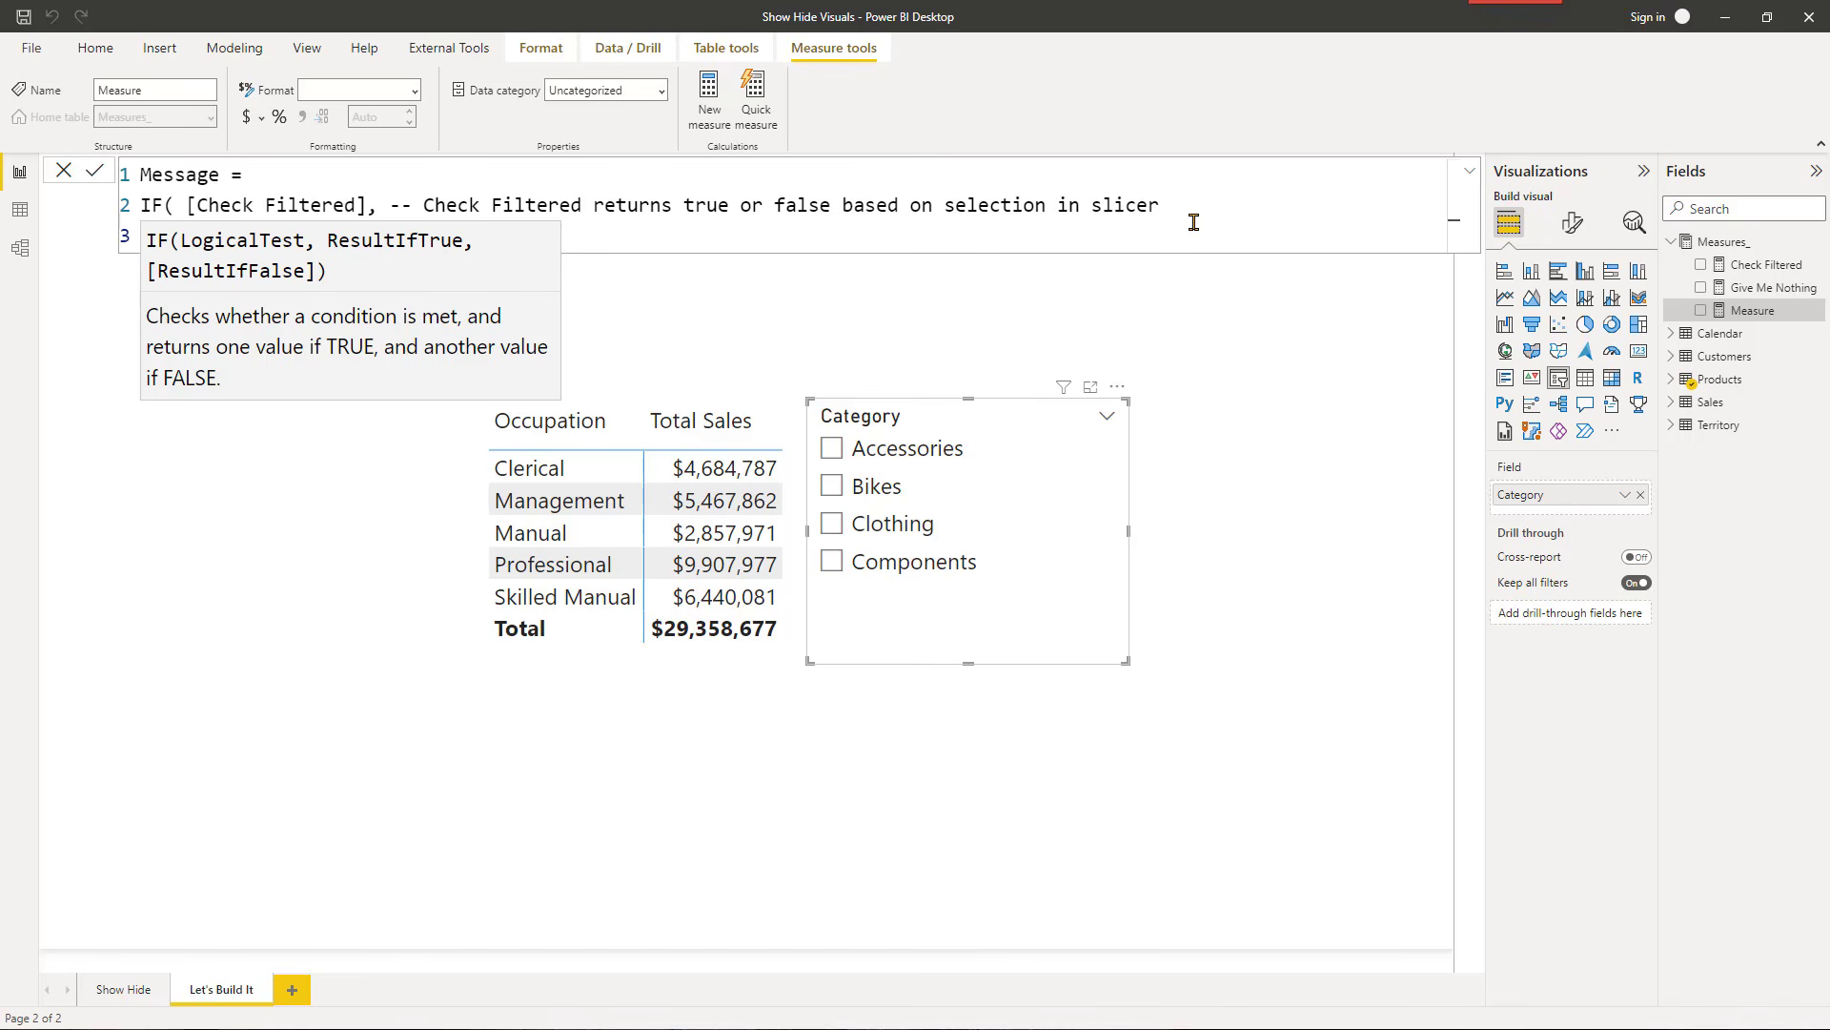
{"action": "type", "text": "tered returns True"}
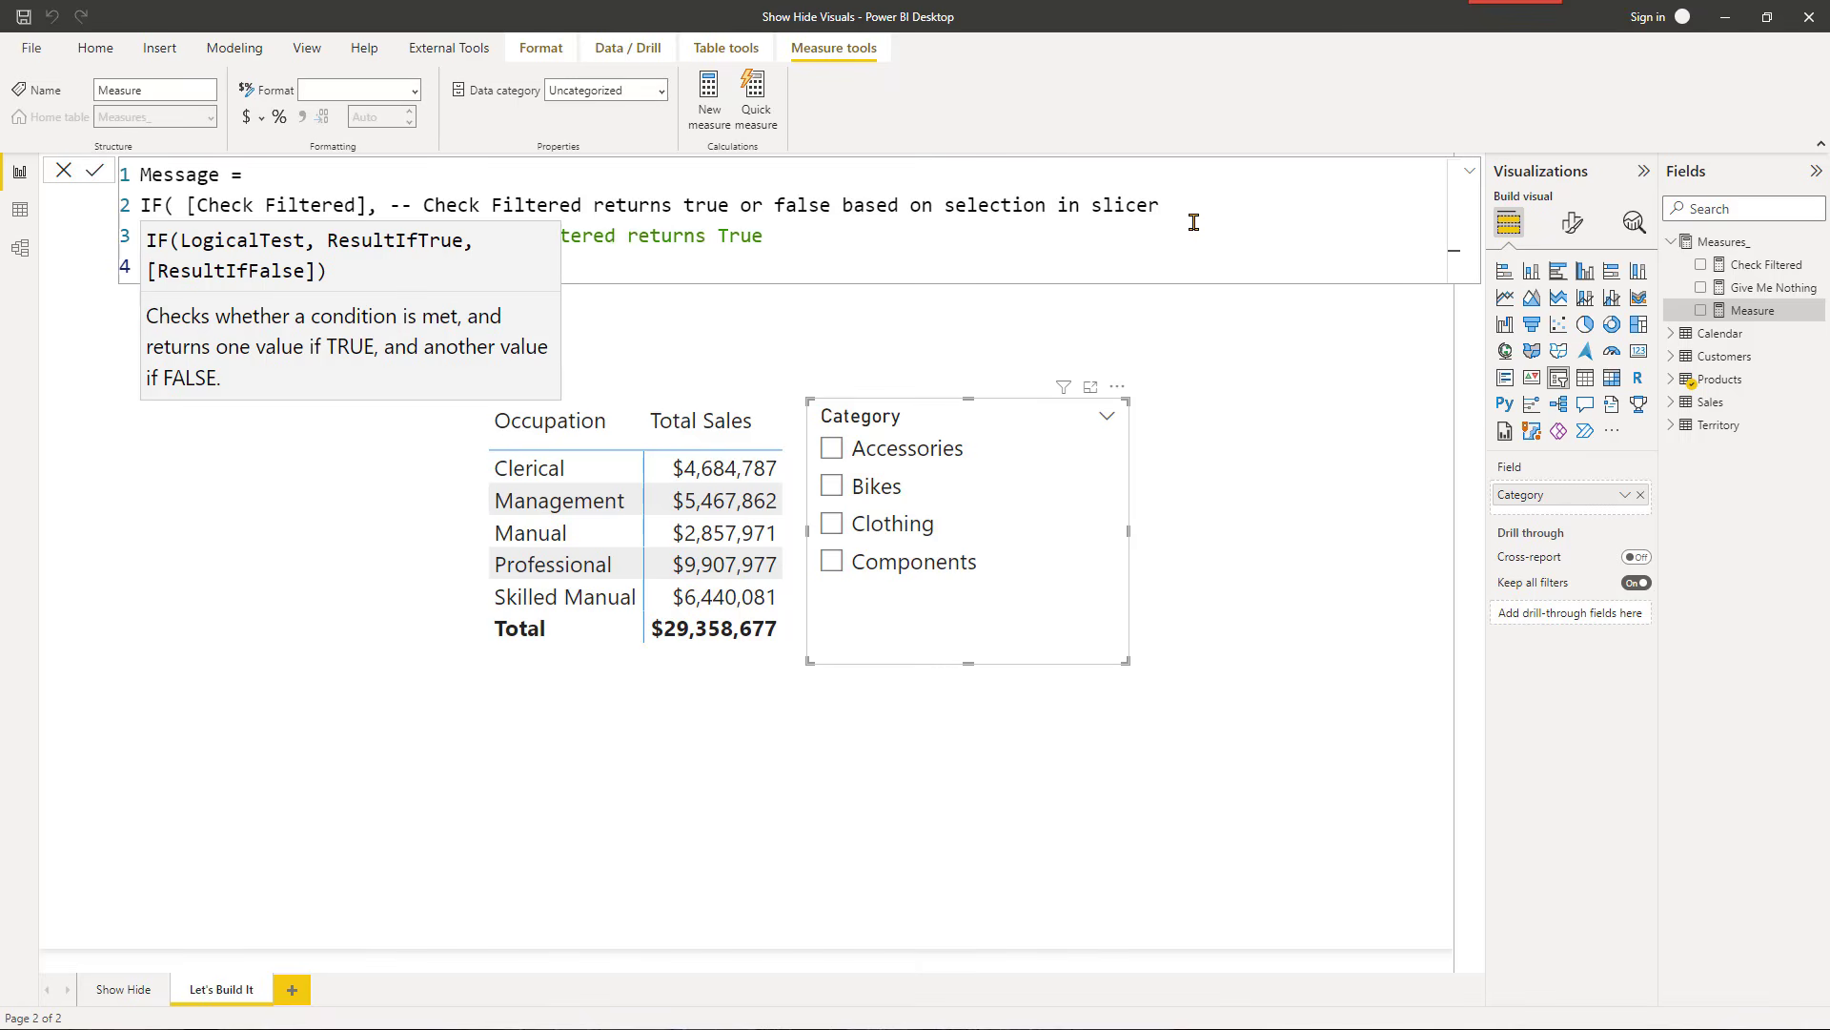
{"action": "key", "text": "Return"}
{"action": "left_click", "coordinate": [1191, 222]}
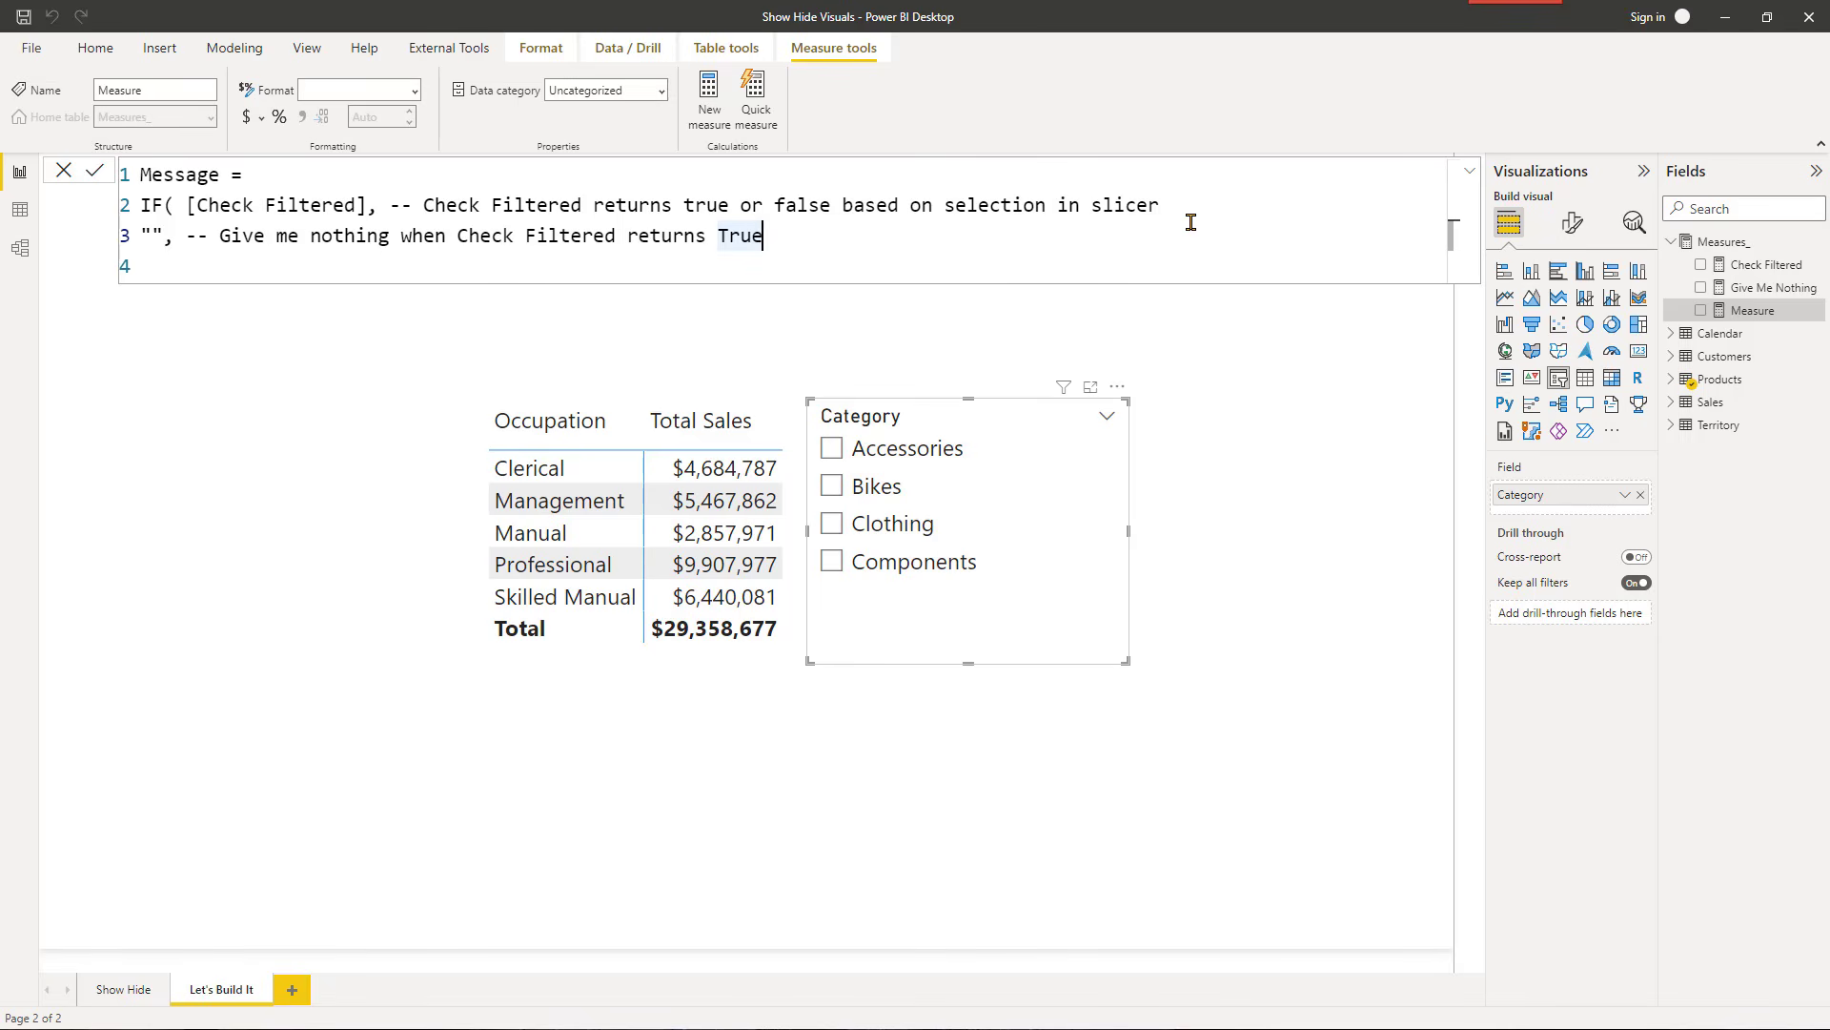
Step: Set the false result to "You must first select a Product Category from the slicer to see the results" and close the IF
{"action": "key", "text": "Return"}
{"action": "type", "text": "\"You"}
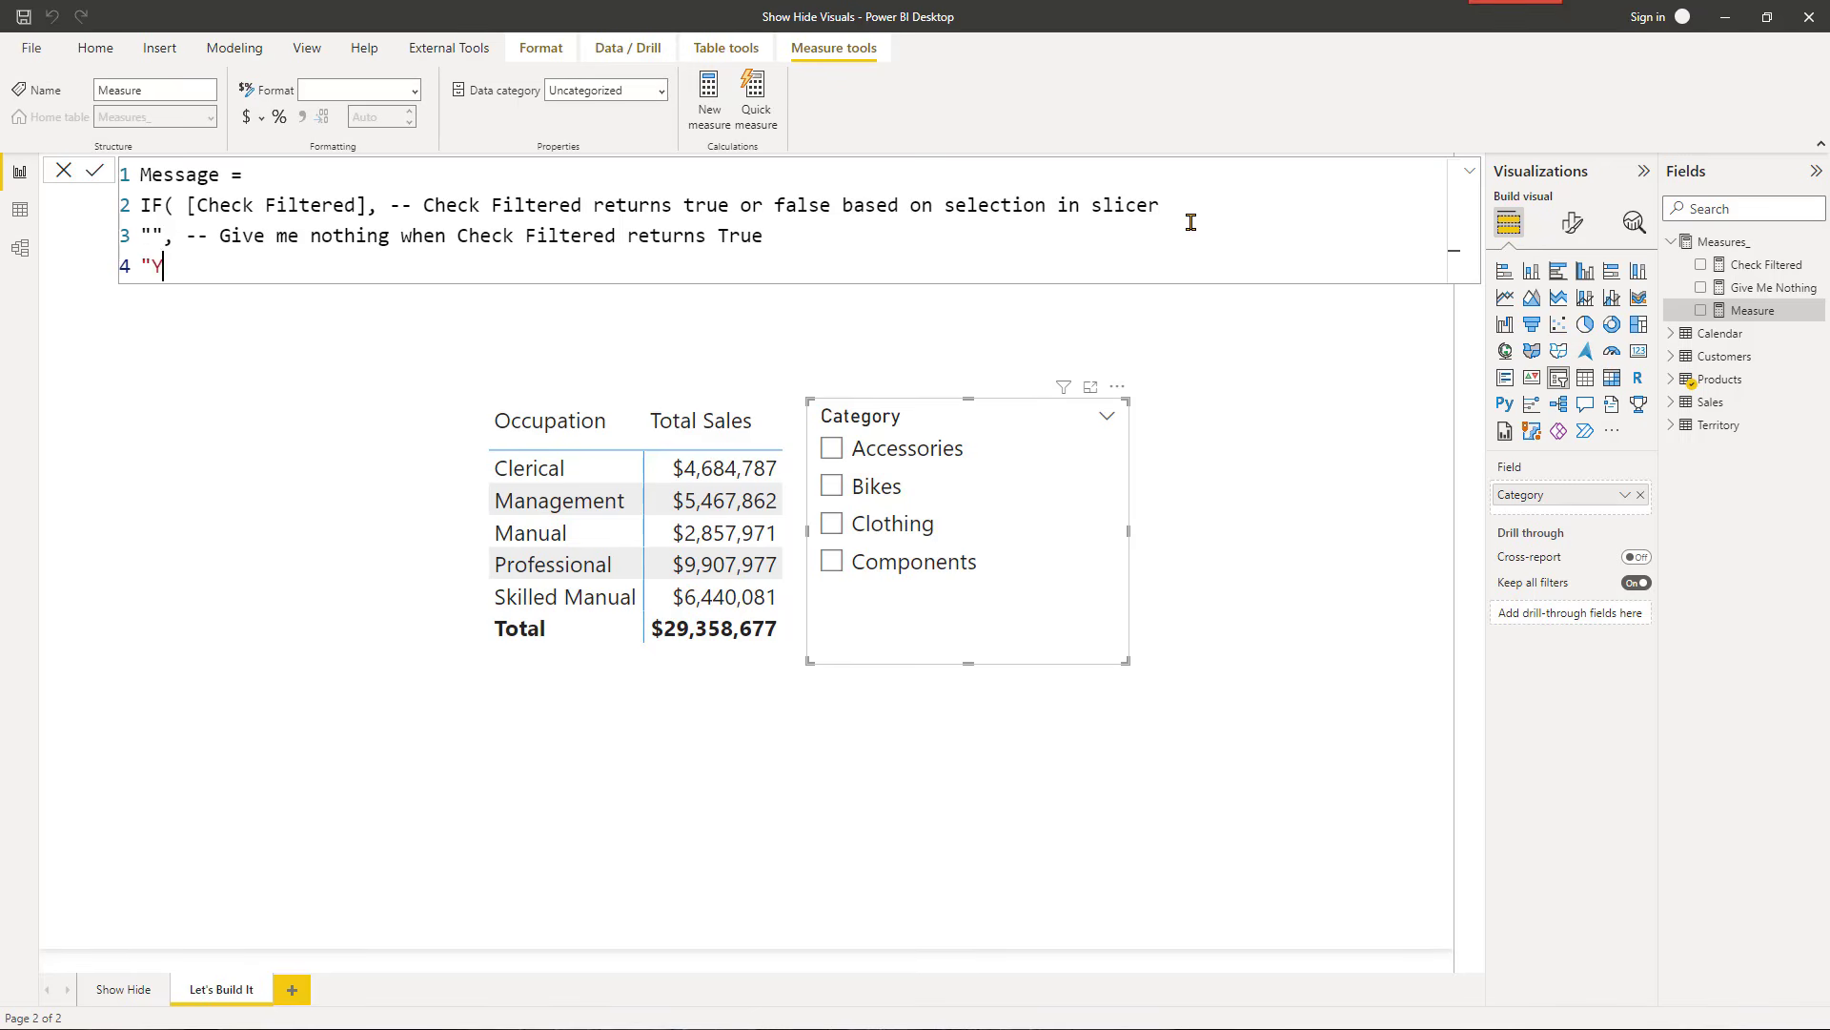
{"action": "type", "text": "must first select a Product Category from the slicer to see the results\""}
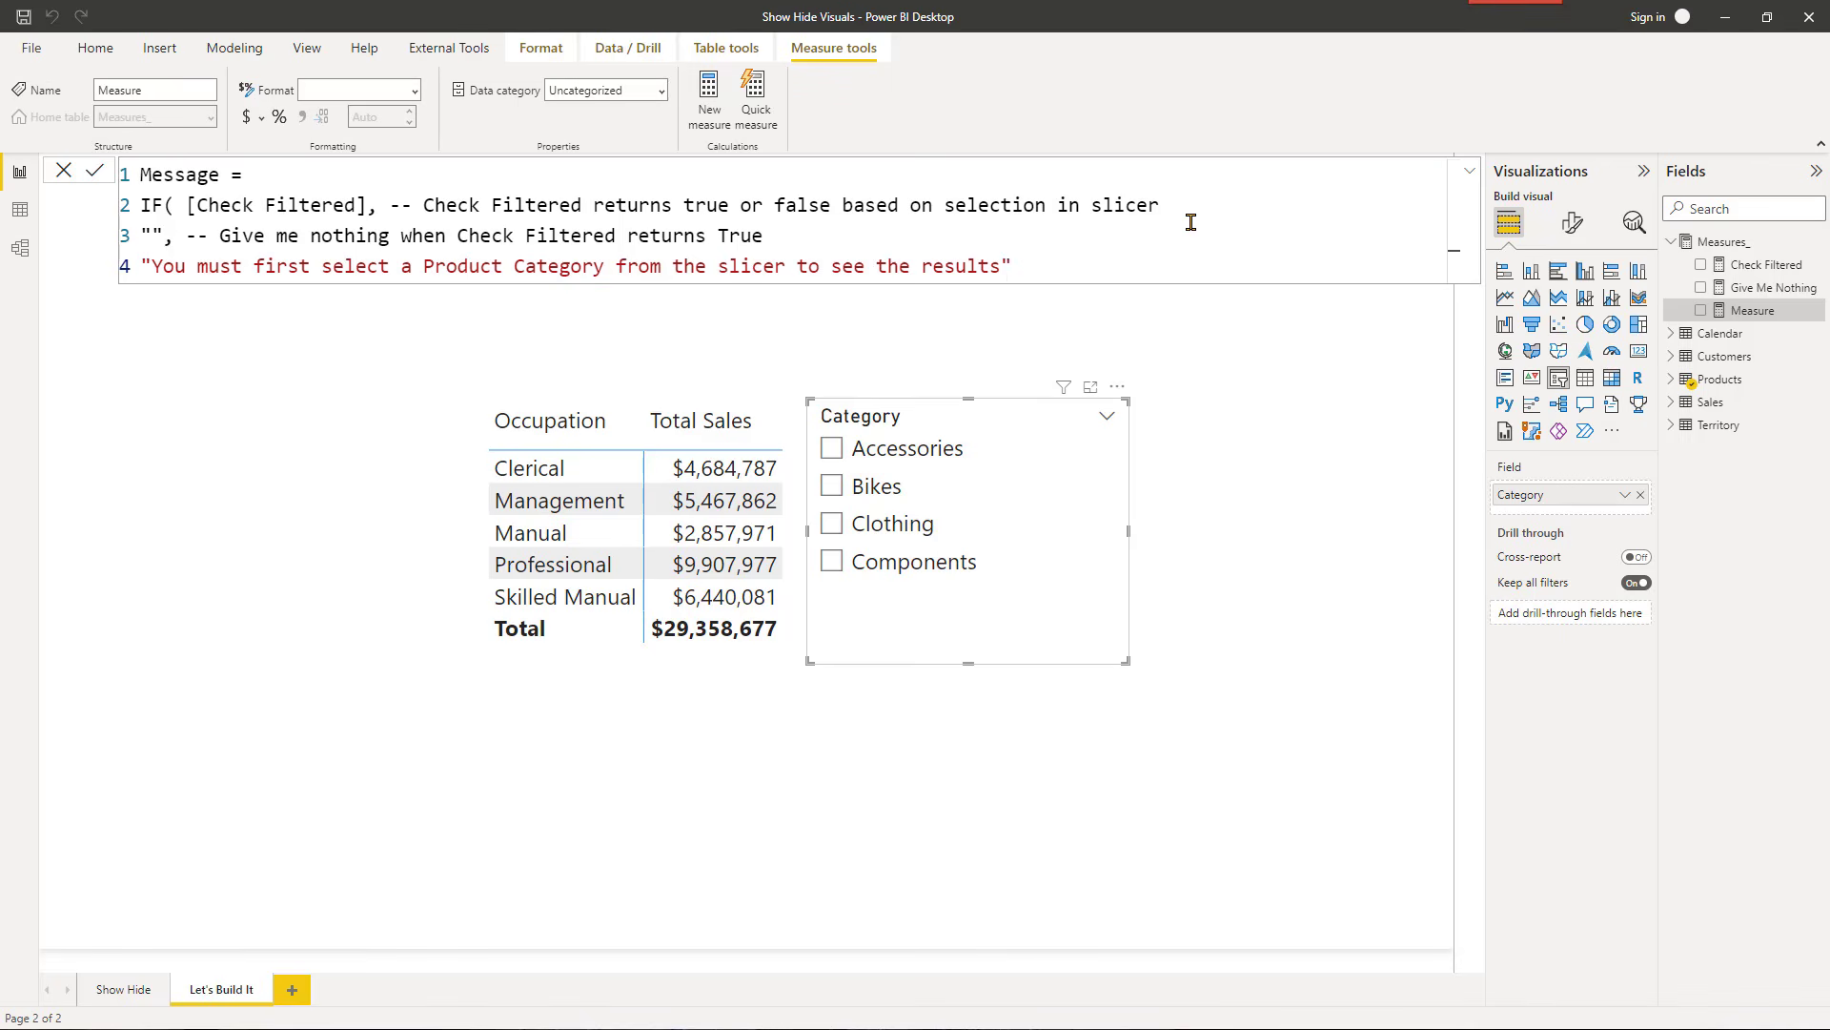
{"action": "key", "text": "Return"}
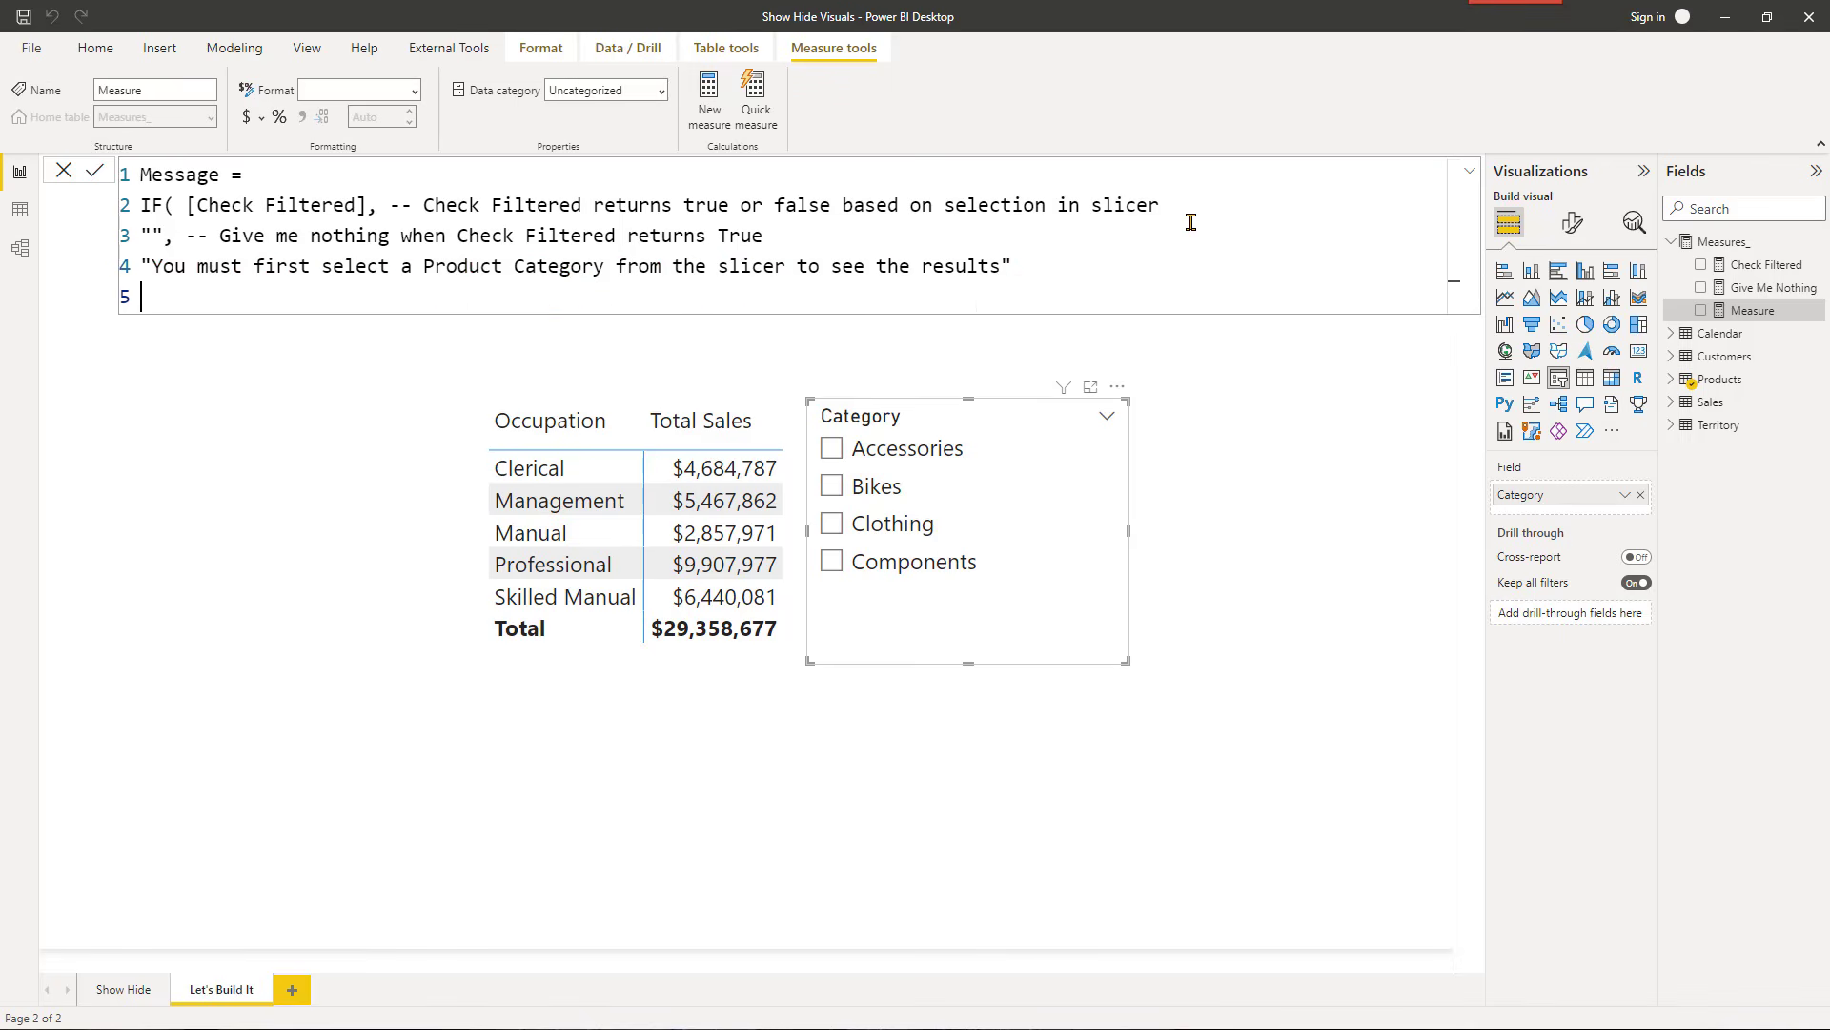
{"action": "type", "text": ")"}
Step: Copy the entire Message formula and launch the DAX Formatter website from the external tools
{"action": "left_click_drag", "start_coordinate": [215, 286], "coordinate": [169, 147]}
{"action": "key", "text": "ctrl+c"}
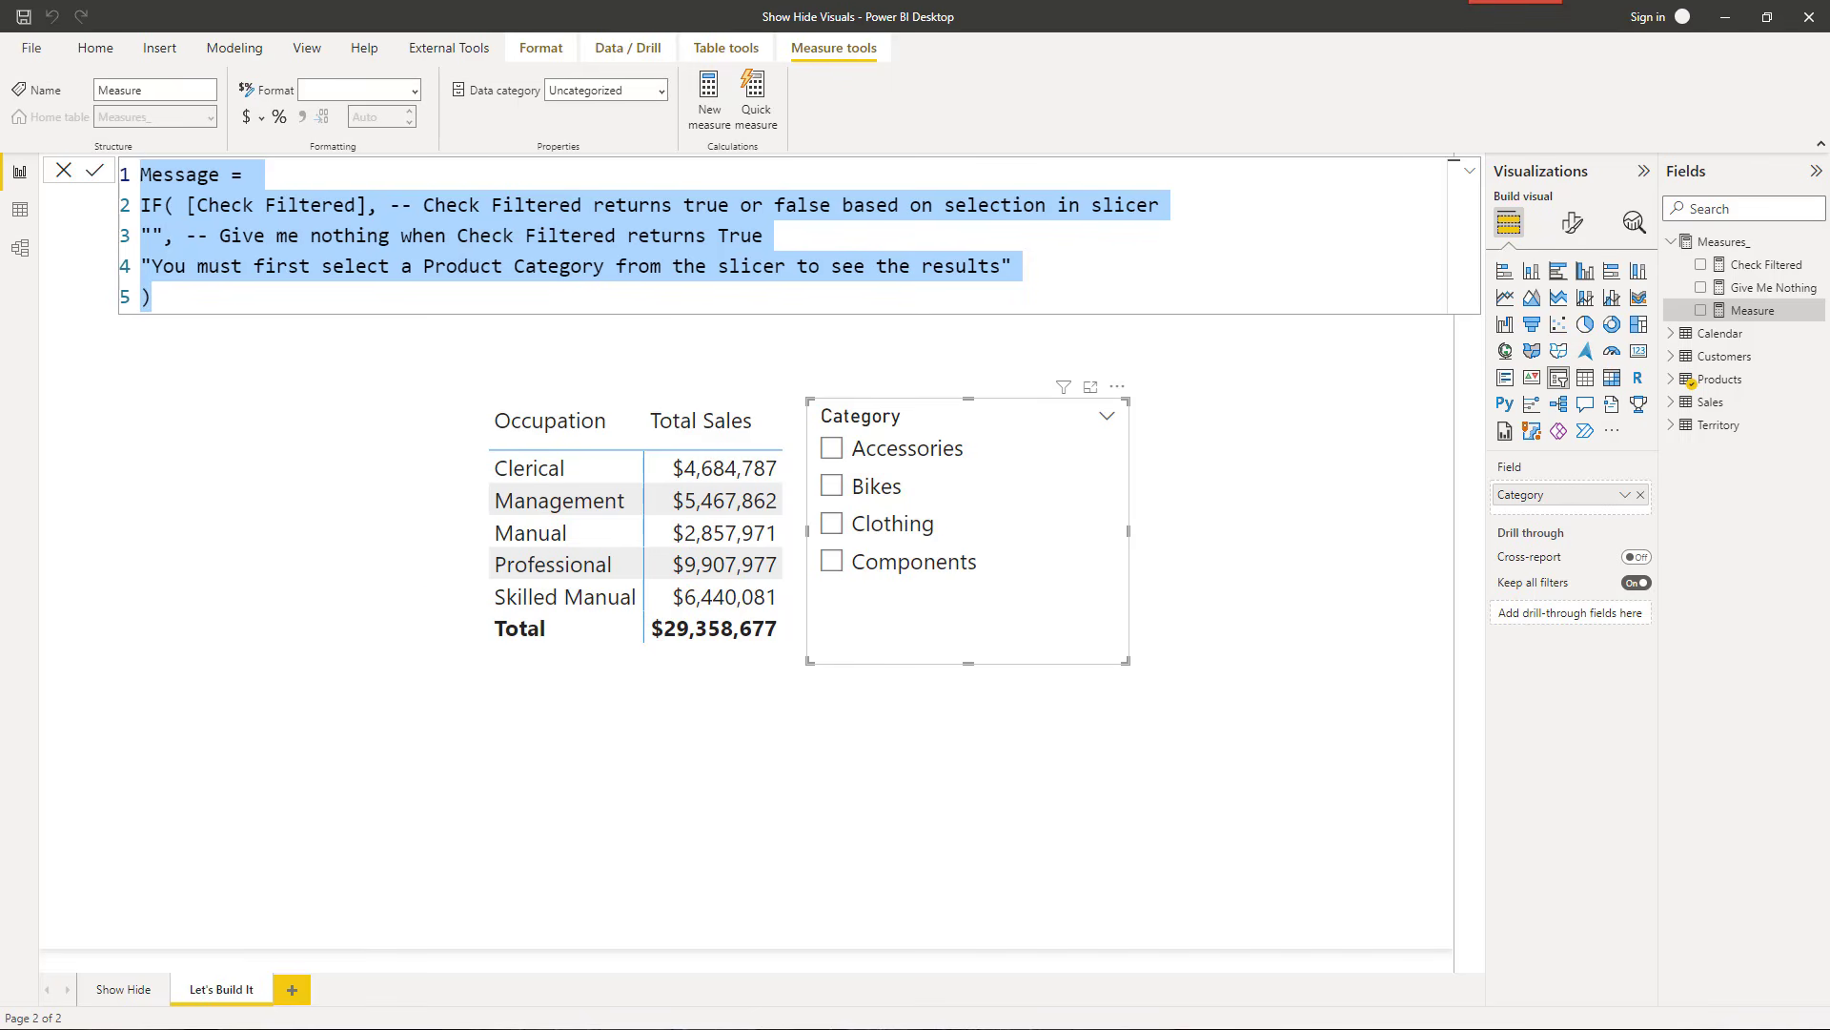
{"action": "left_click", "coordinate": [448, 48]}
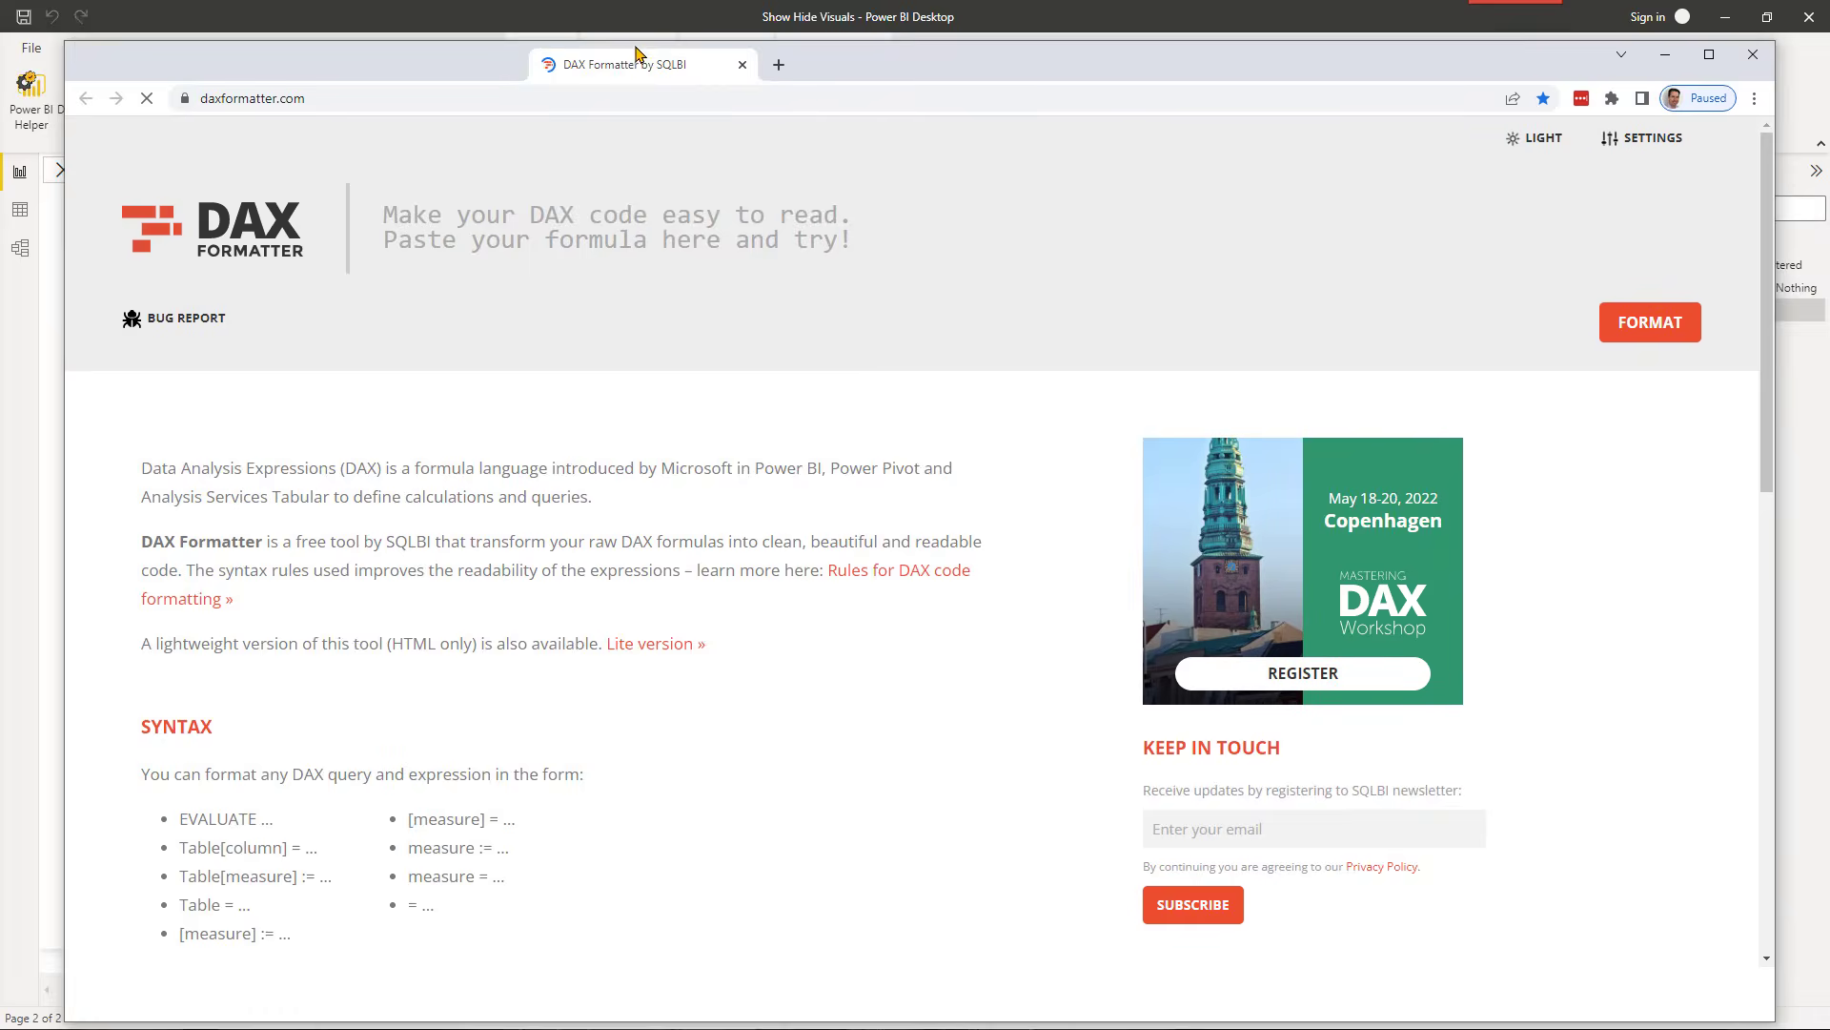
{"action": "mouse_move", "coordinate": [636, 47]}
{"action": "left_mouse_down"}
{"action": "mouse_move", "coordinate": [662, 22]}
{"action": "mouse_move", "coordinate": [636, 40]}
{"action": "left_mouse_up"}
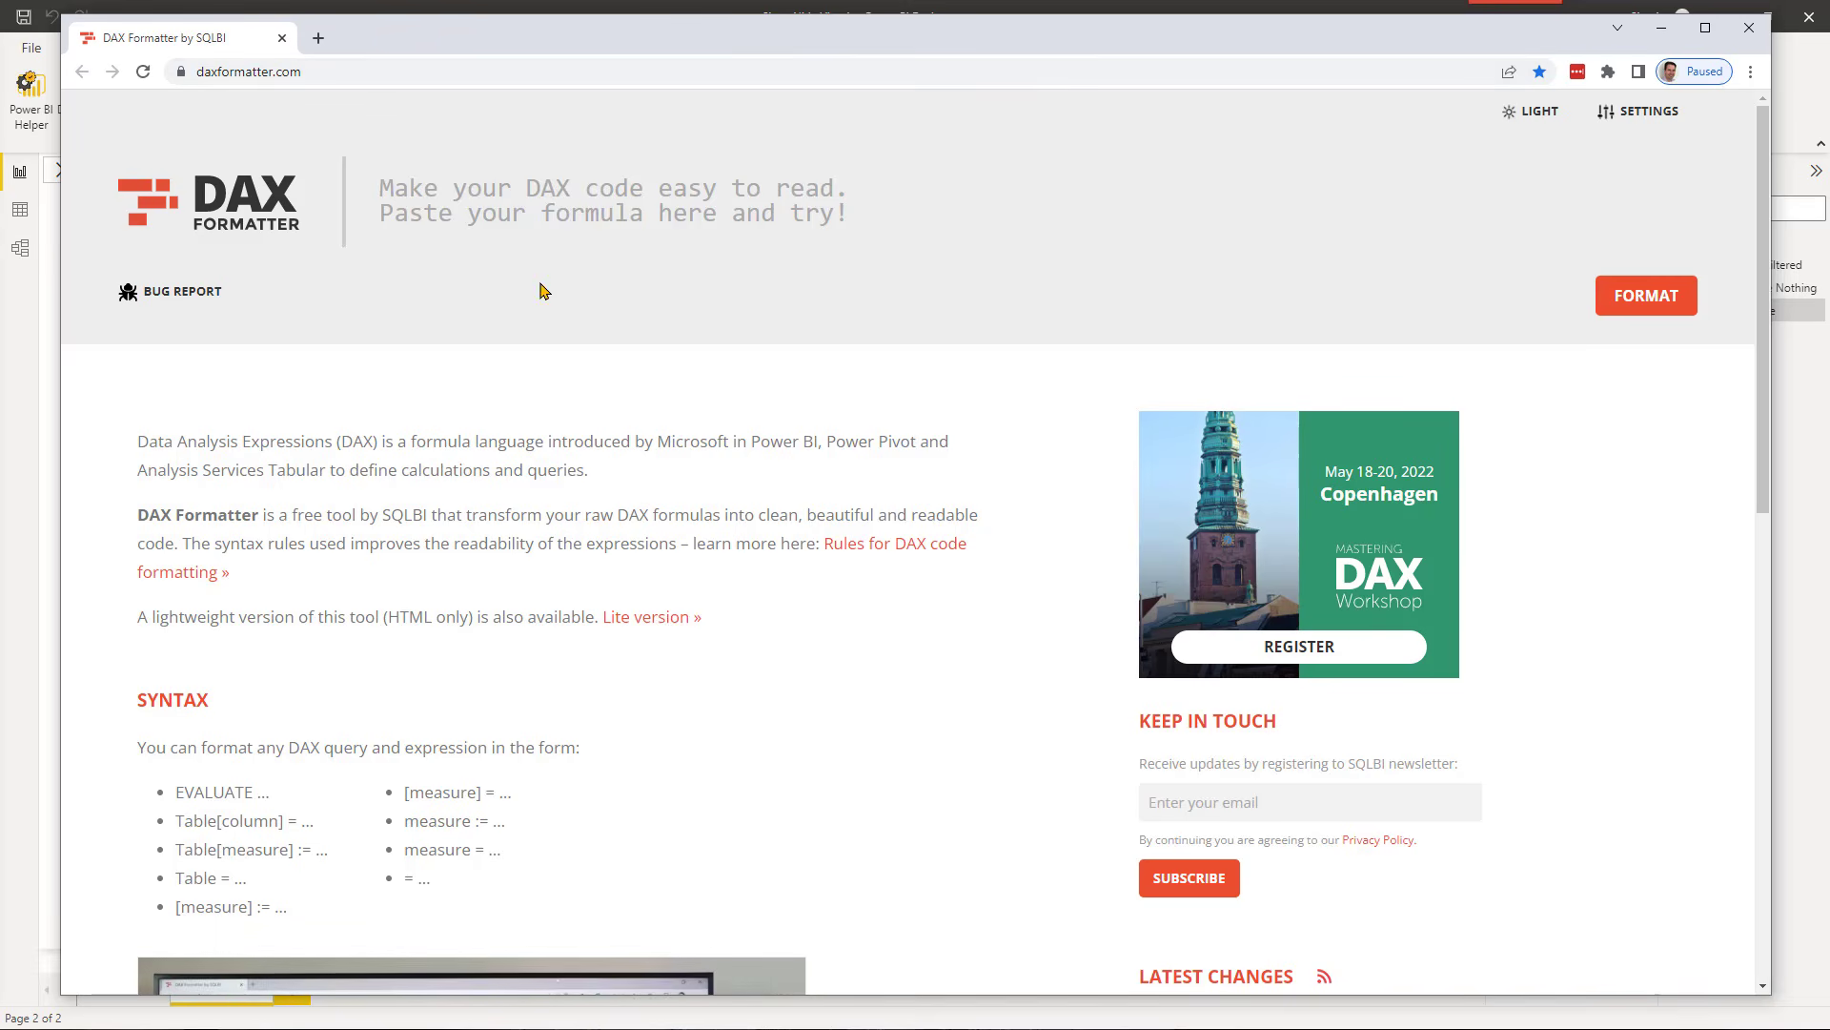
Step: Paste the Message formula into DAX Formatter, format it and copy the formatted code
{"action": "left_click", "coordinate": [529, 173]}
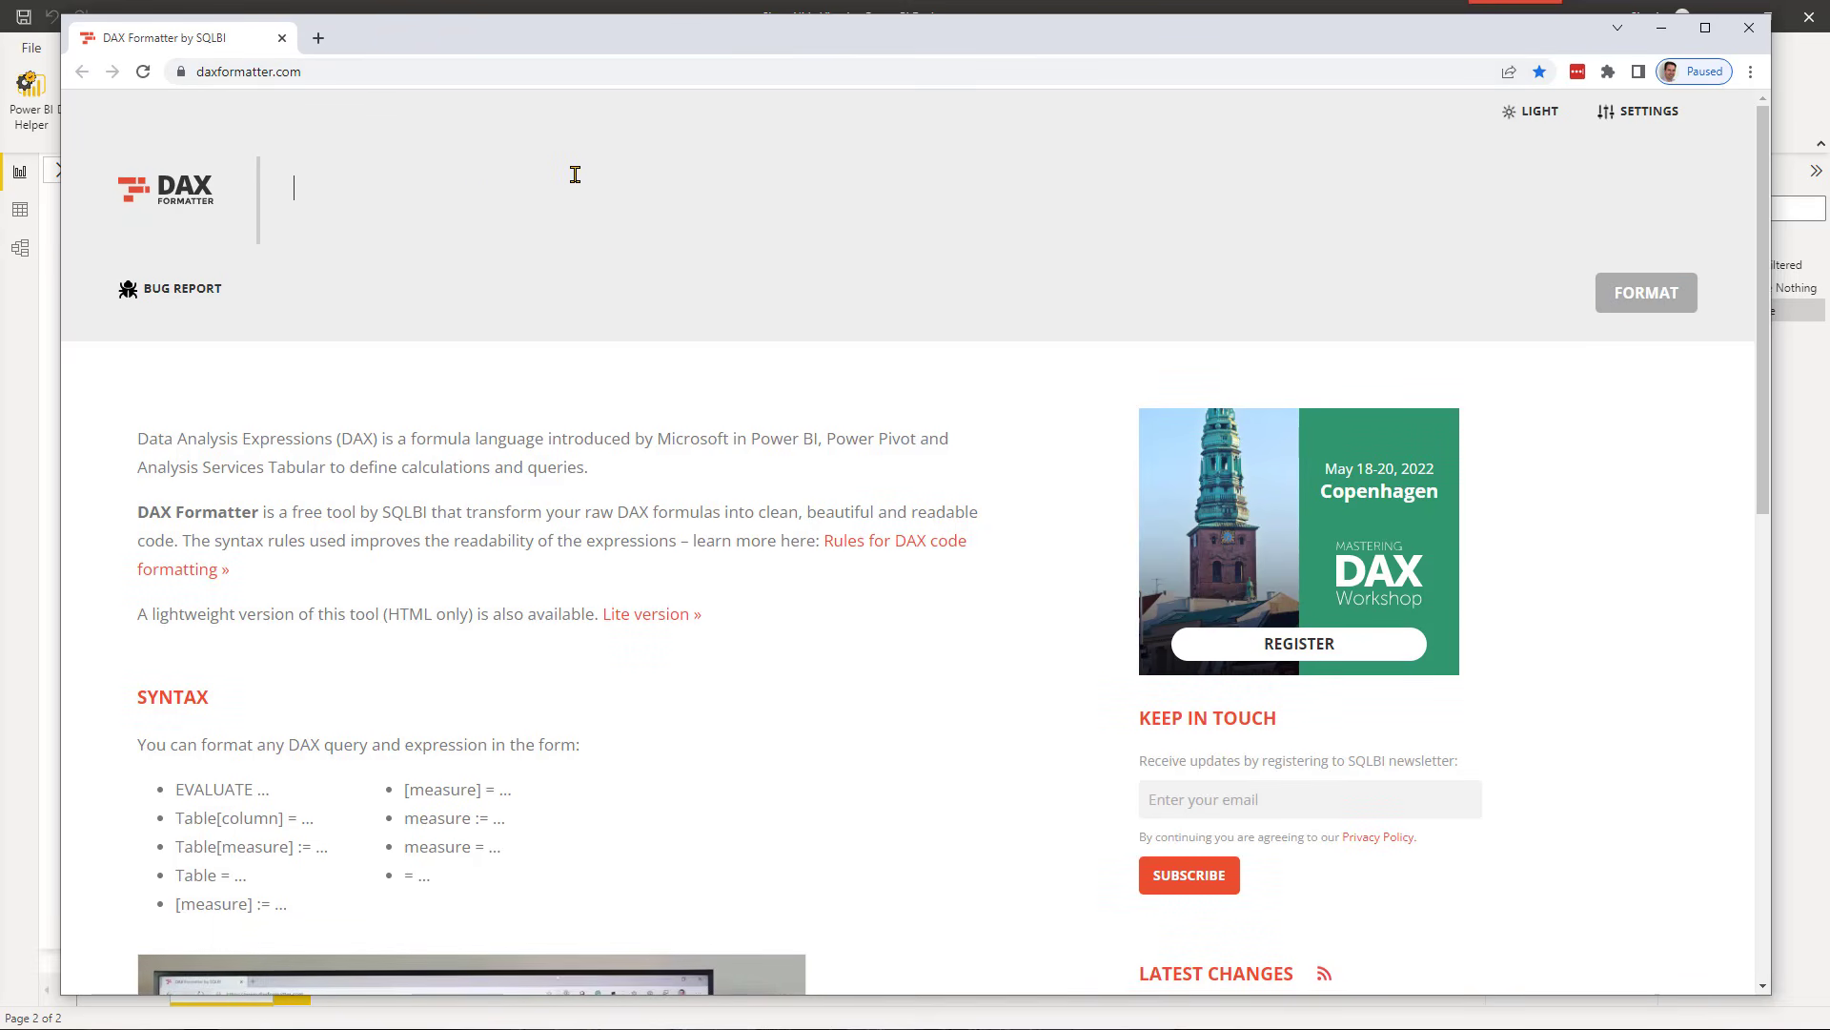
{"action": "key", "text": "ctrl+v"}
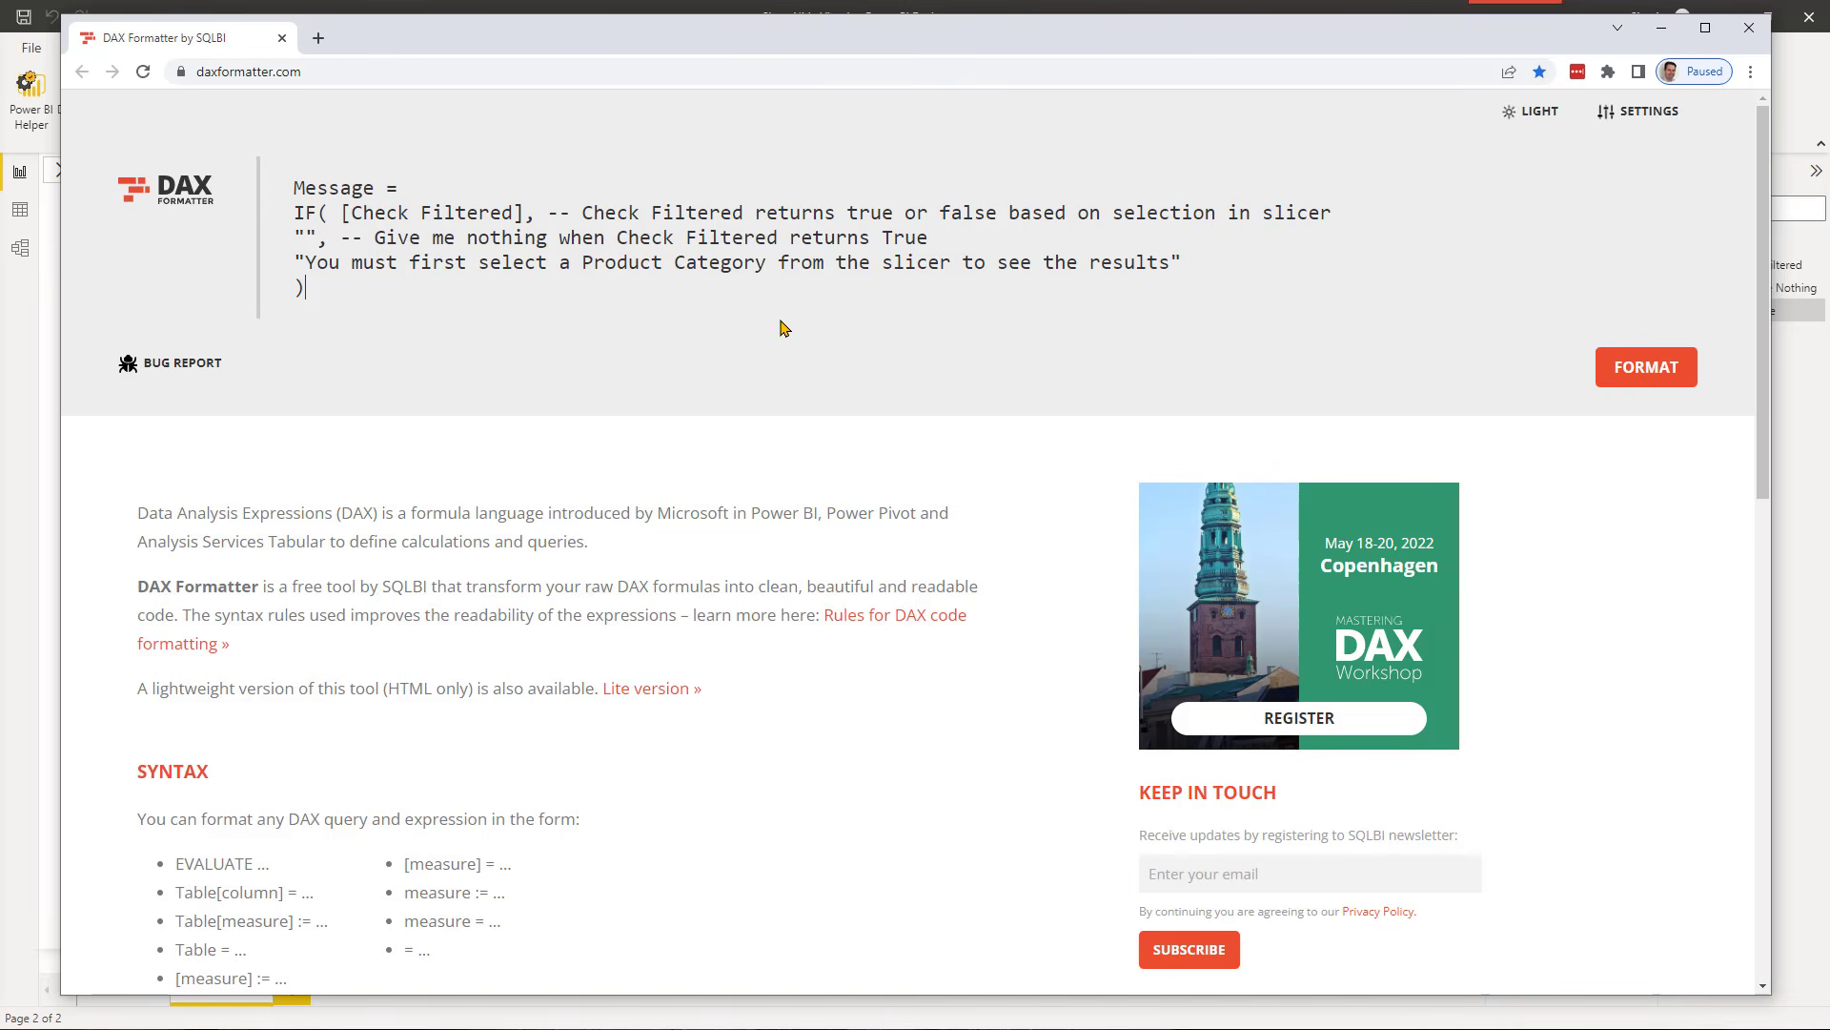
{"action": "left_click", "coordinate": [1671, 372]}
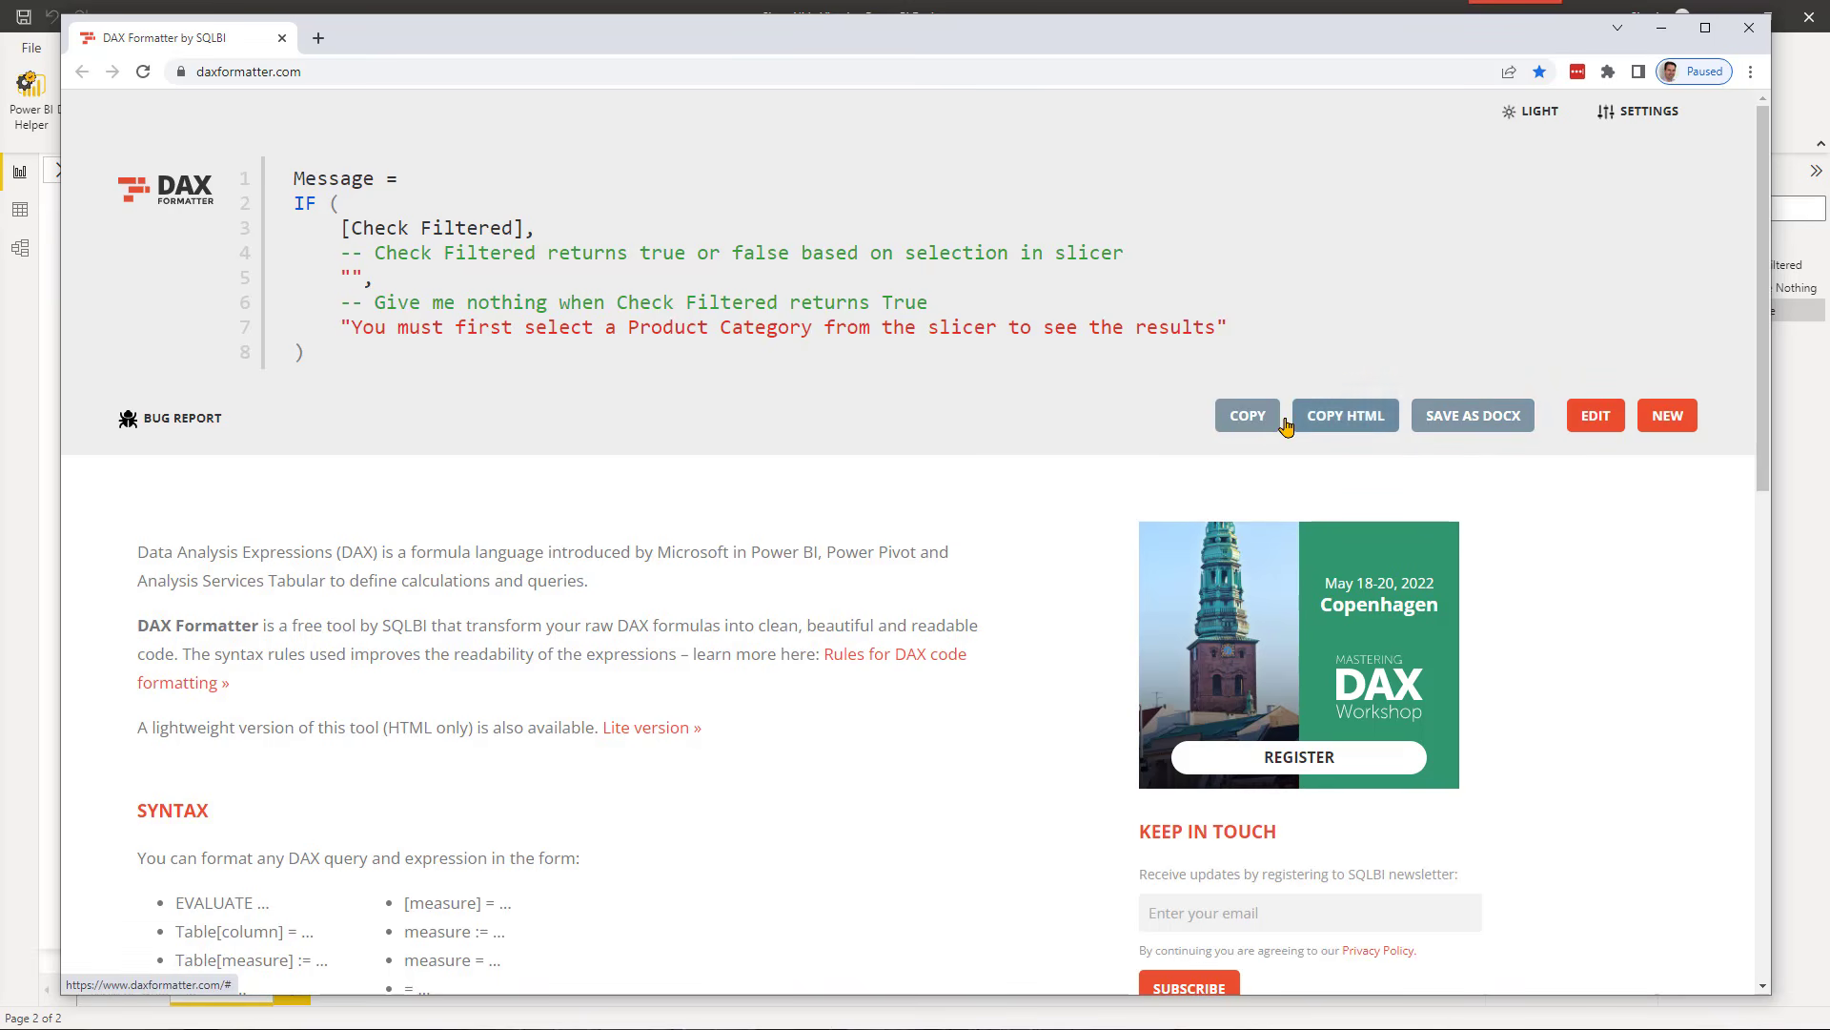
{"action": "left_click", "coordinate": [1238, 419]}
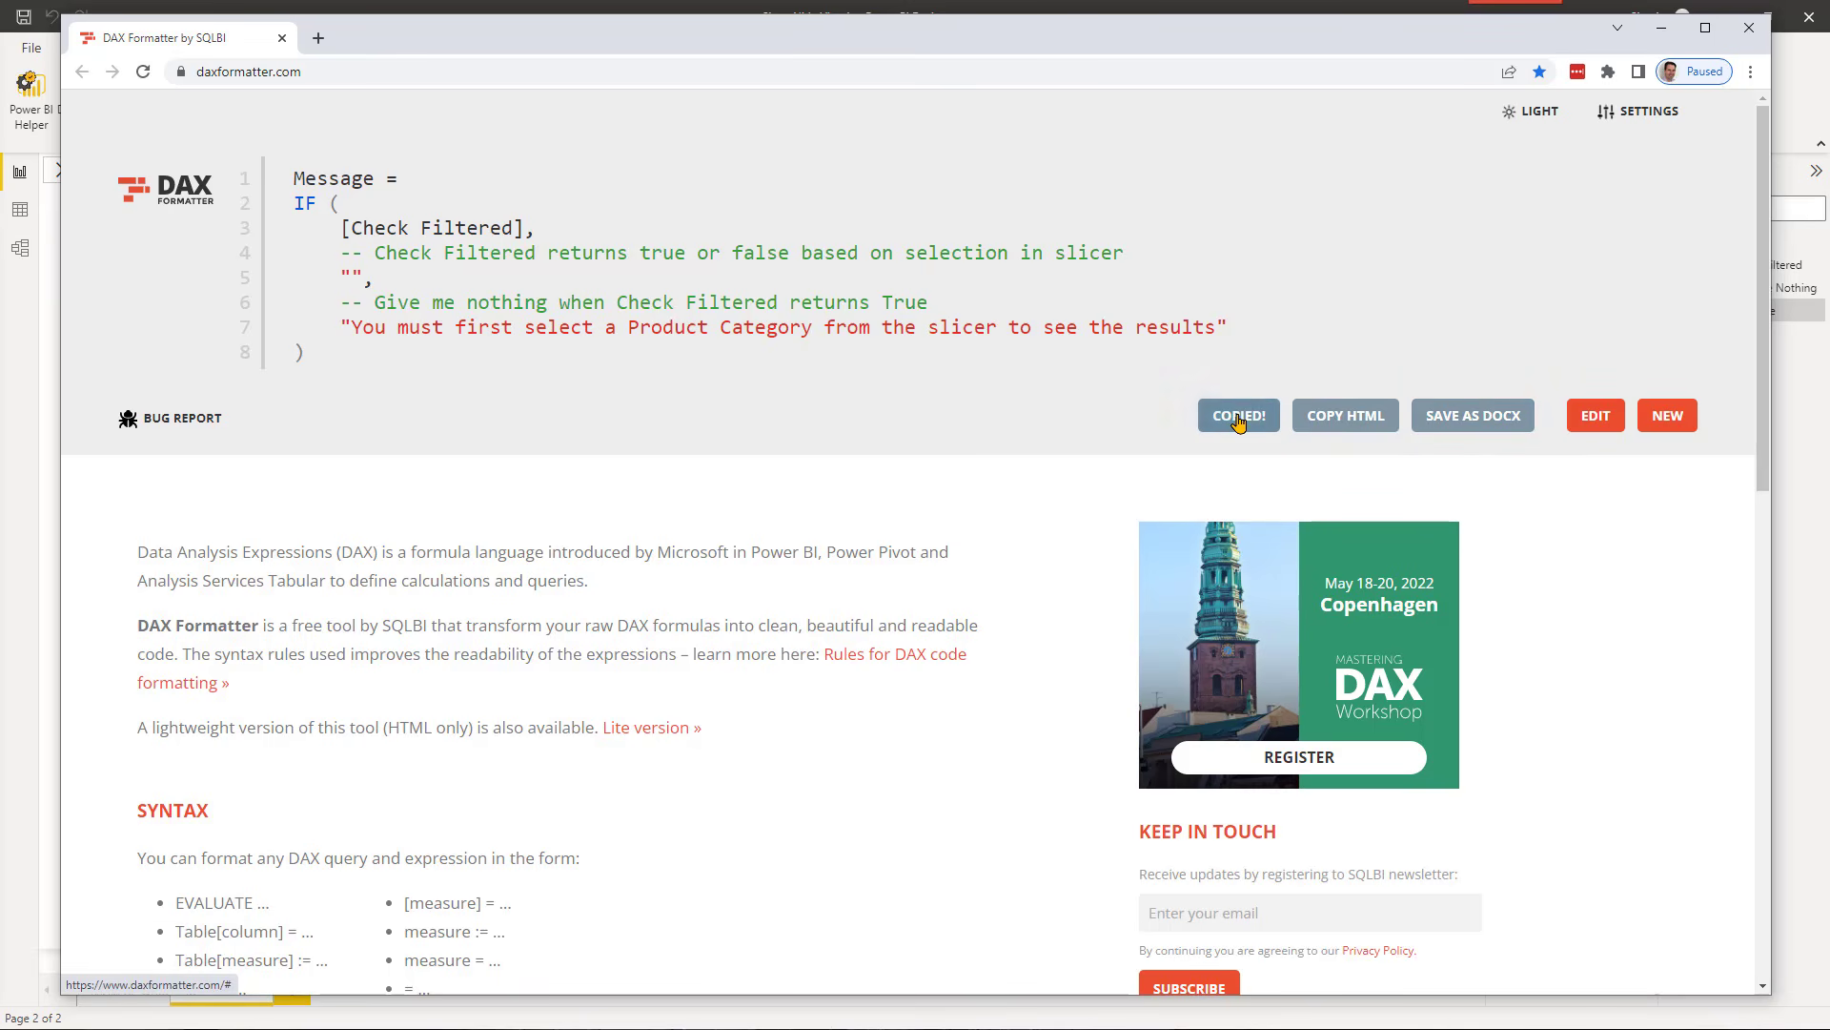
Step: Return to Power BI Desktop, replace the Message formula with the formatted code, remove the trailing blank line and close the formula
{"action": "left_click", "coordinate": [1660, 28]}
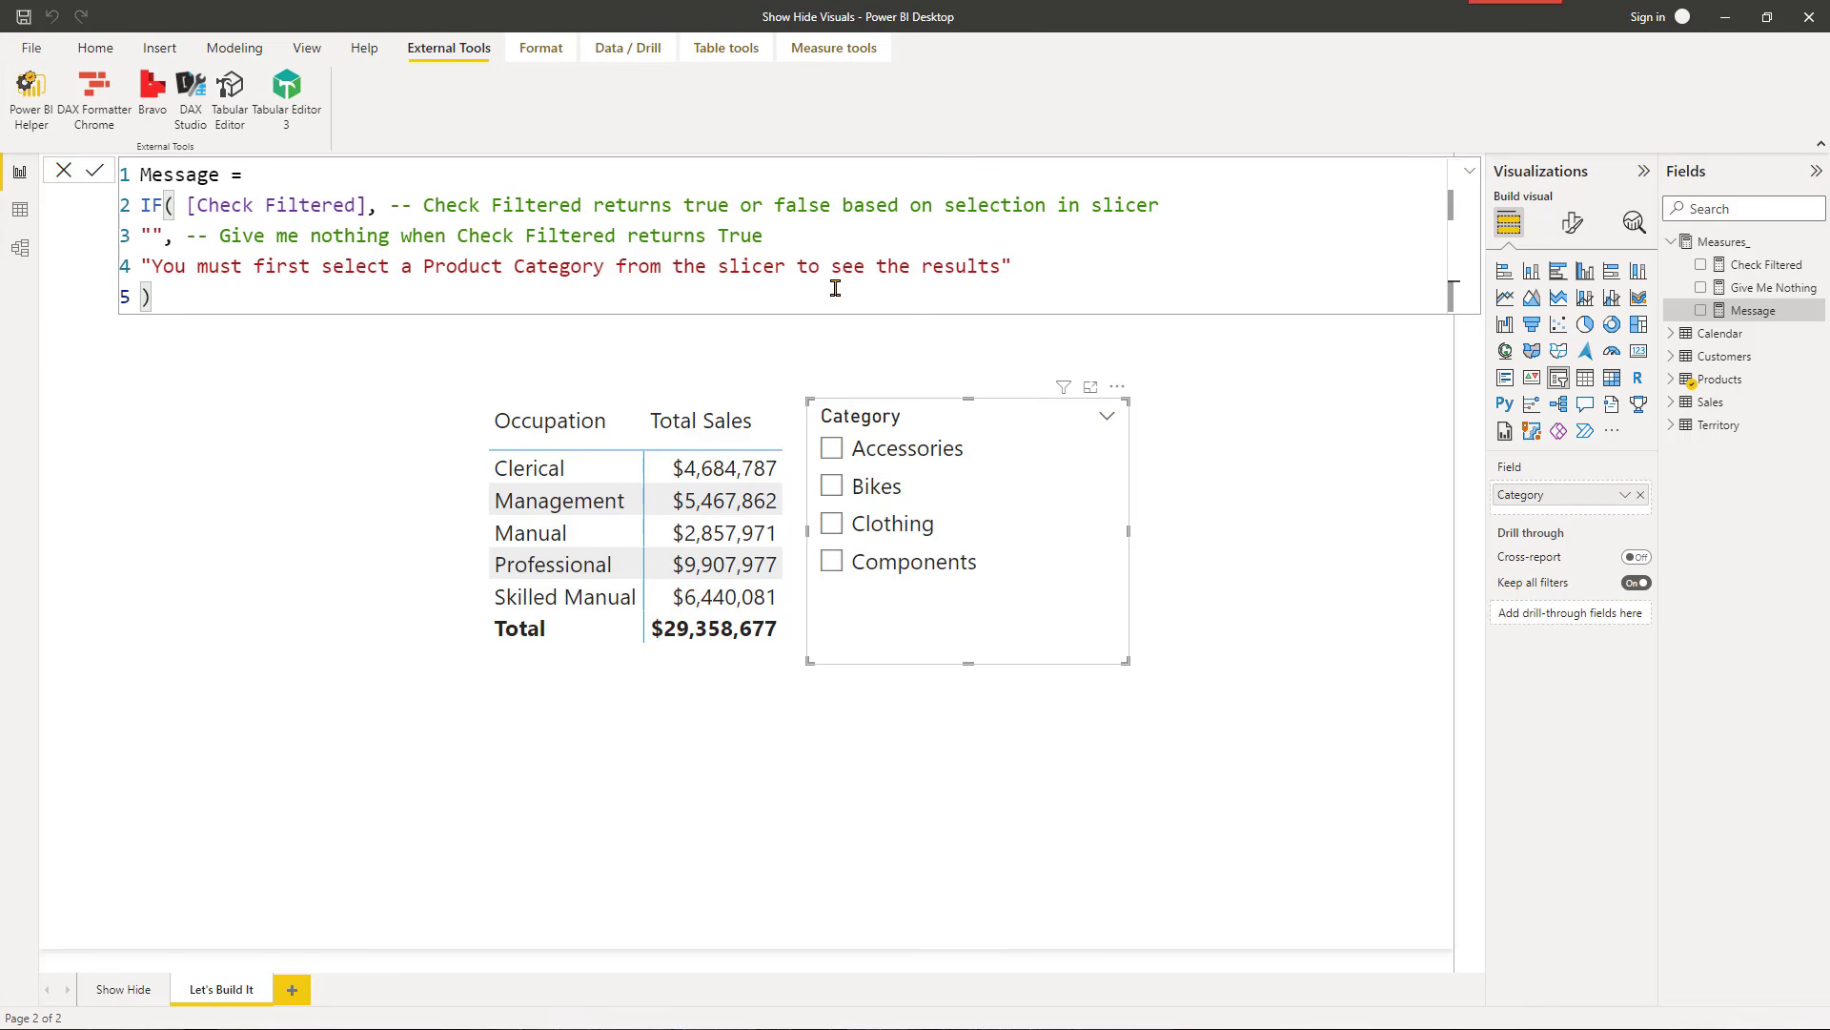
{"action": "key", "text": "ctrl+a"}
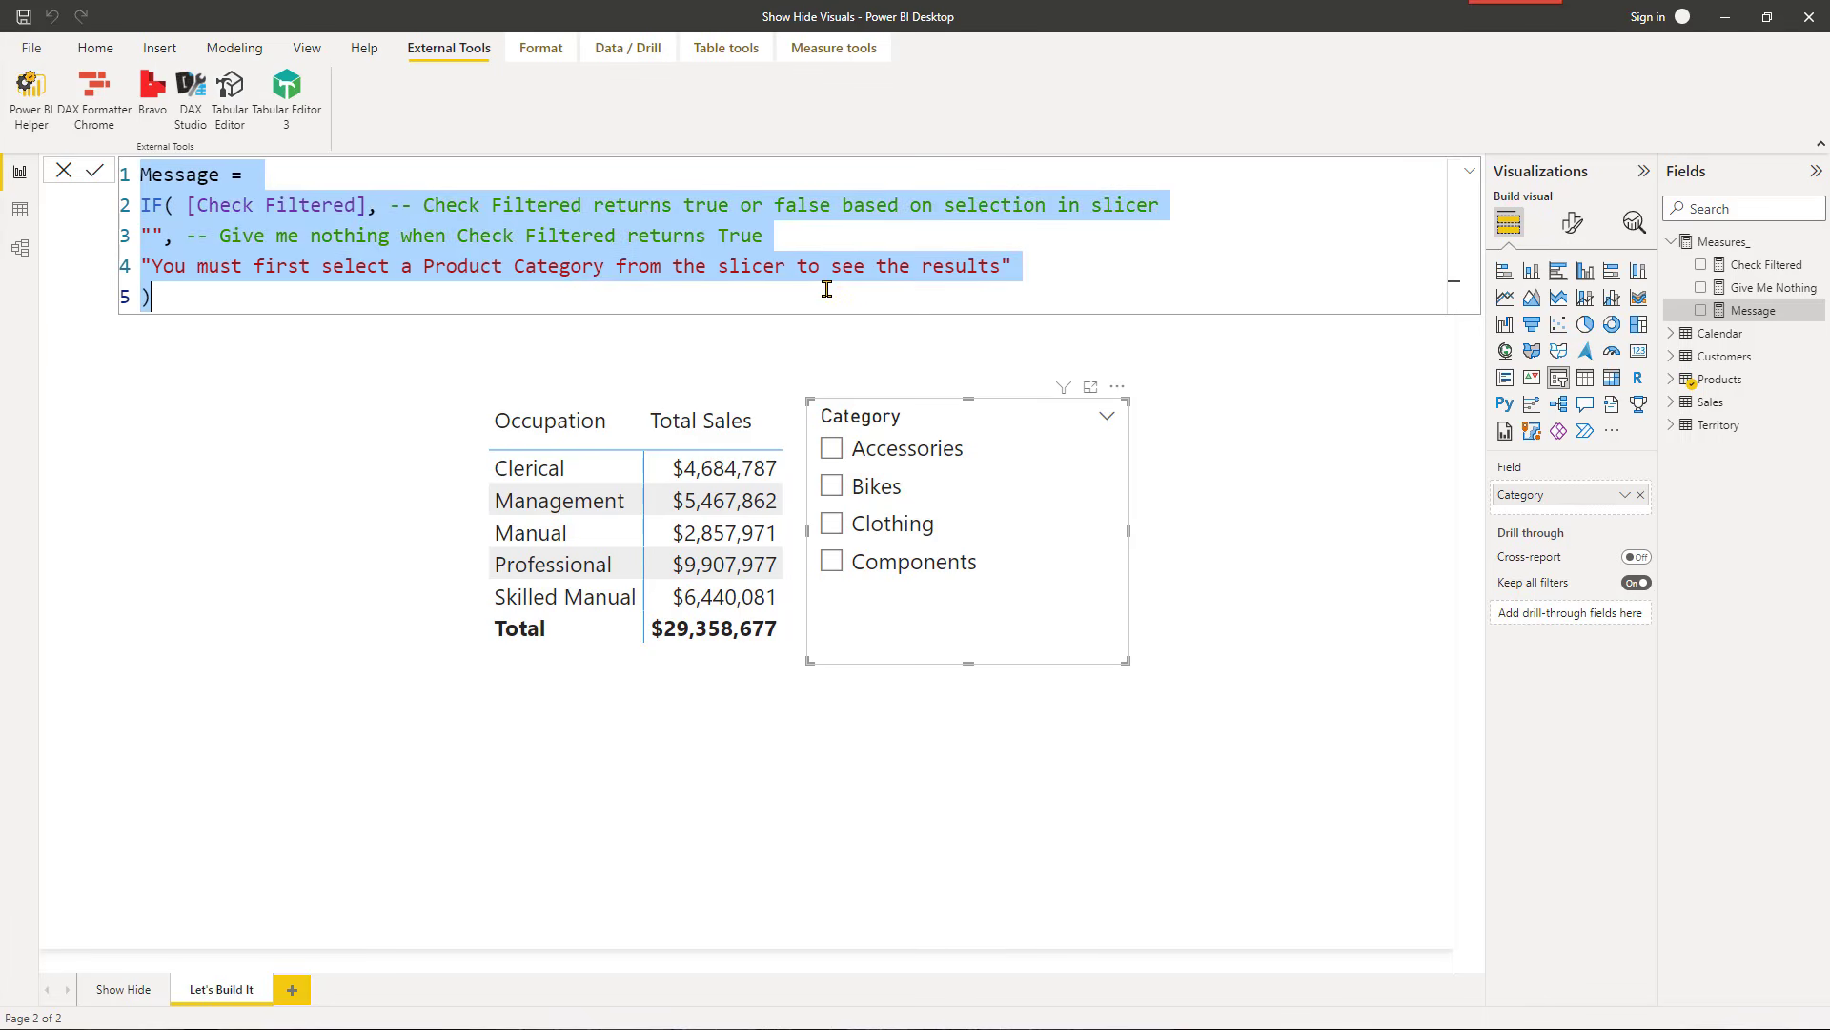
{"action": "type", "text": "Message = IF (     [Check Filtered],     -- Check Filtered returns true or false based on selection in slicer     \"\",     -- Give me nothing when Check Filtered returns True     \"You must first select a Product Category from the slicer to see the results\" )"}
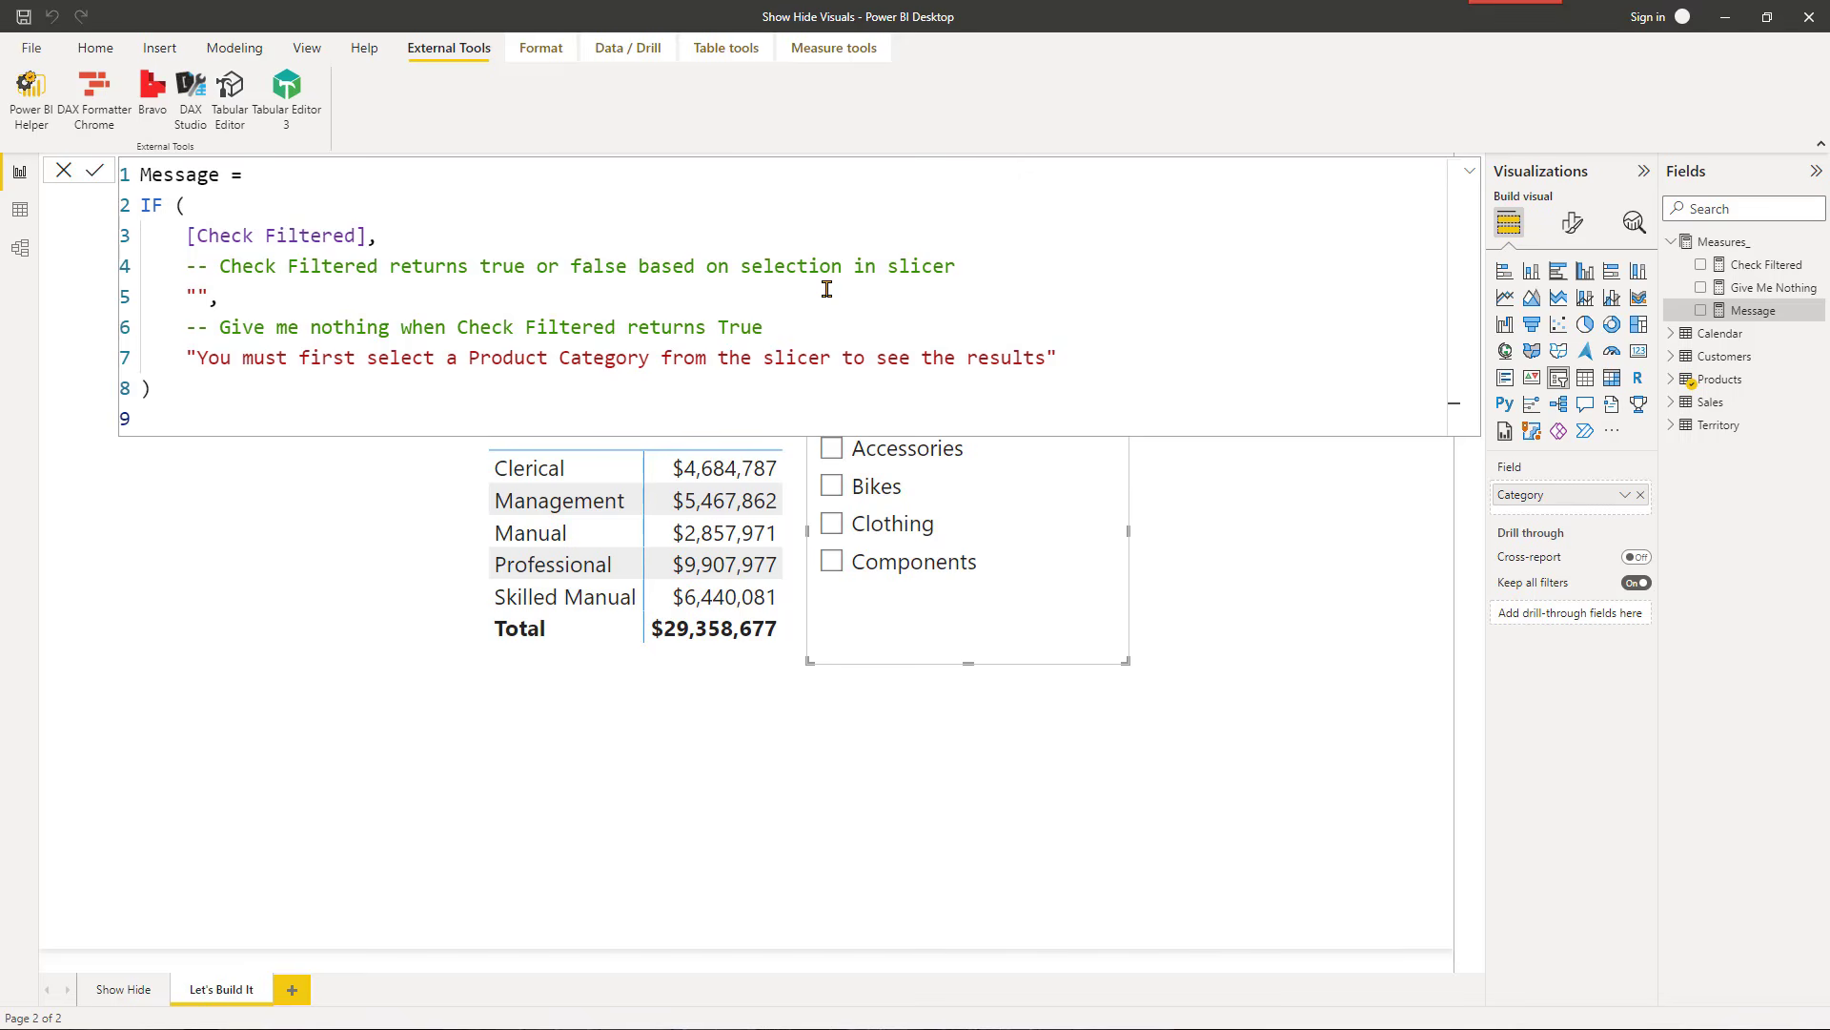
{"action": "key", "text": "BackSpace"}
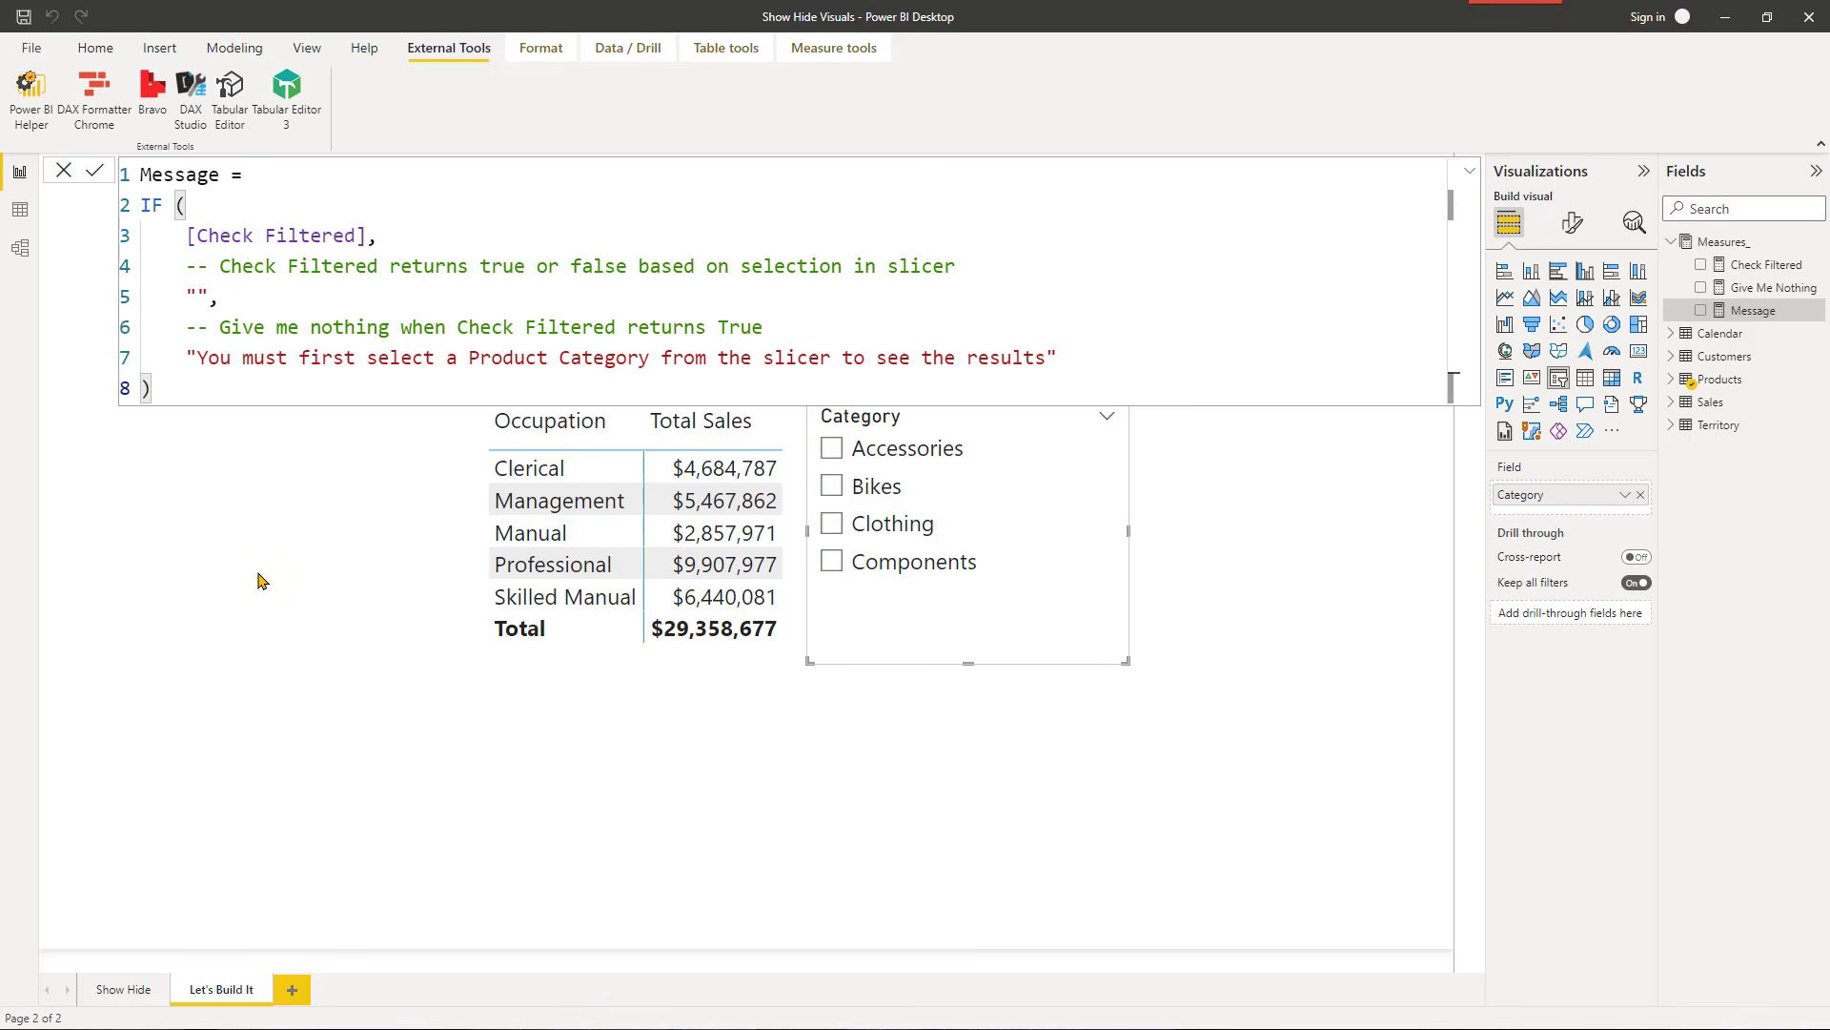
{"action": "left_click", "coordinate": [257, 579]}
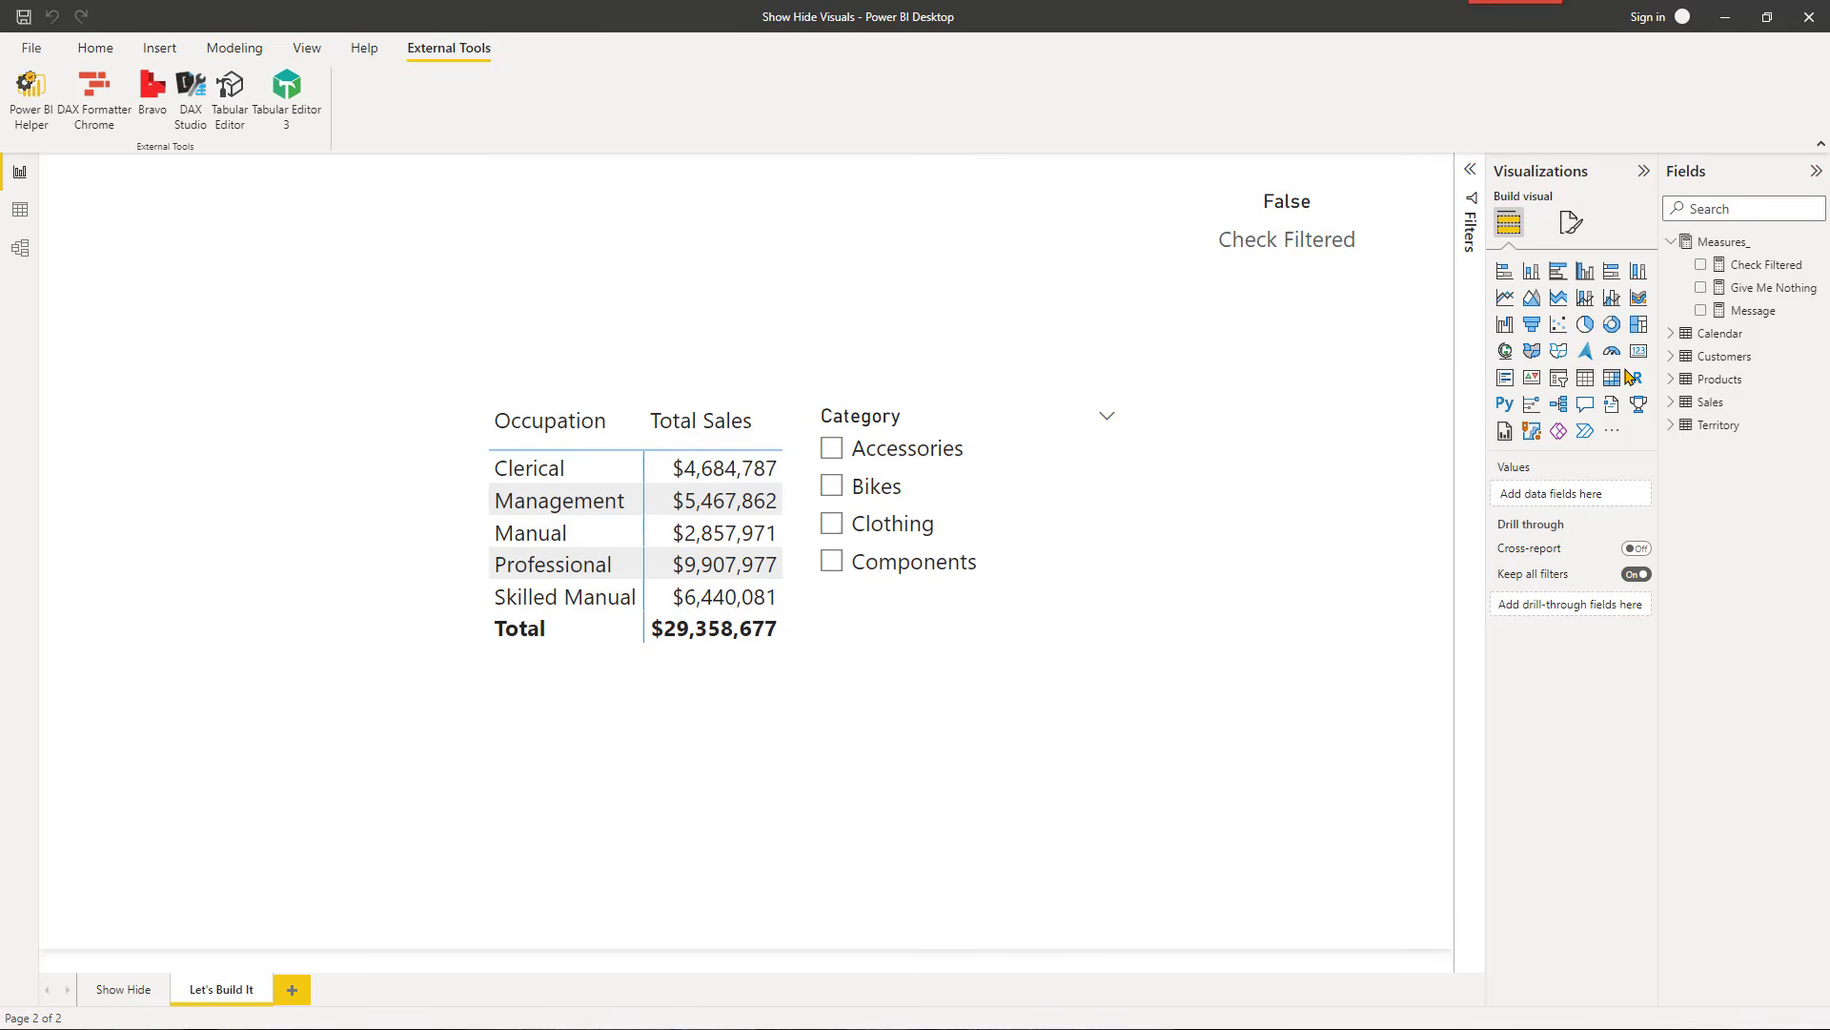
Step: Add a shallow card showing Message beside the Check Filtered card and test it by selecting and clearing Bikes in the Category slicer
{"action": "left_click", "coordinate": [1639, 359]}
{"action": "left_click_drag", "start_coordinate": [271, 651], "coordinate": [1072, 170]}
{"action": "left_click_drag", "start_coordinate": [1008, 470], "coordinate": [1054, 275]}
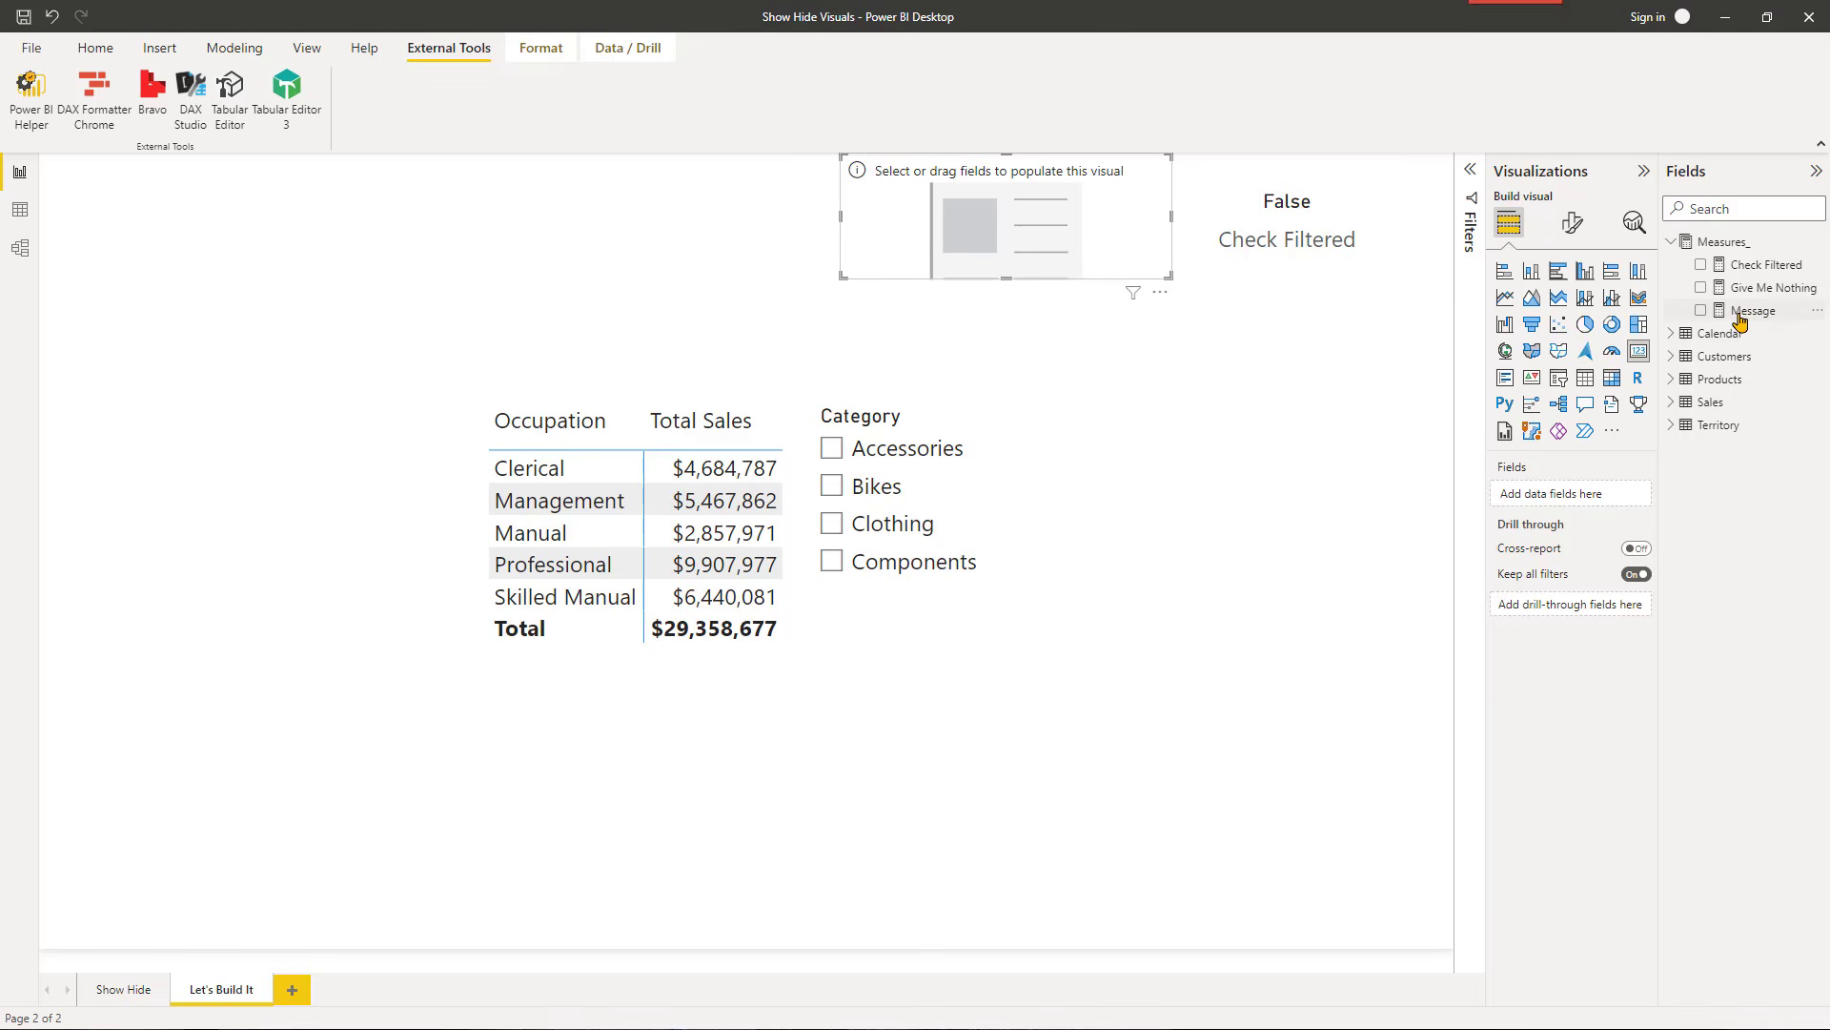
{"action": "left_click", "coordinate": [1701, 311]}
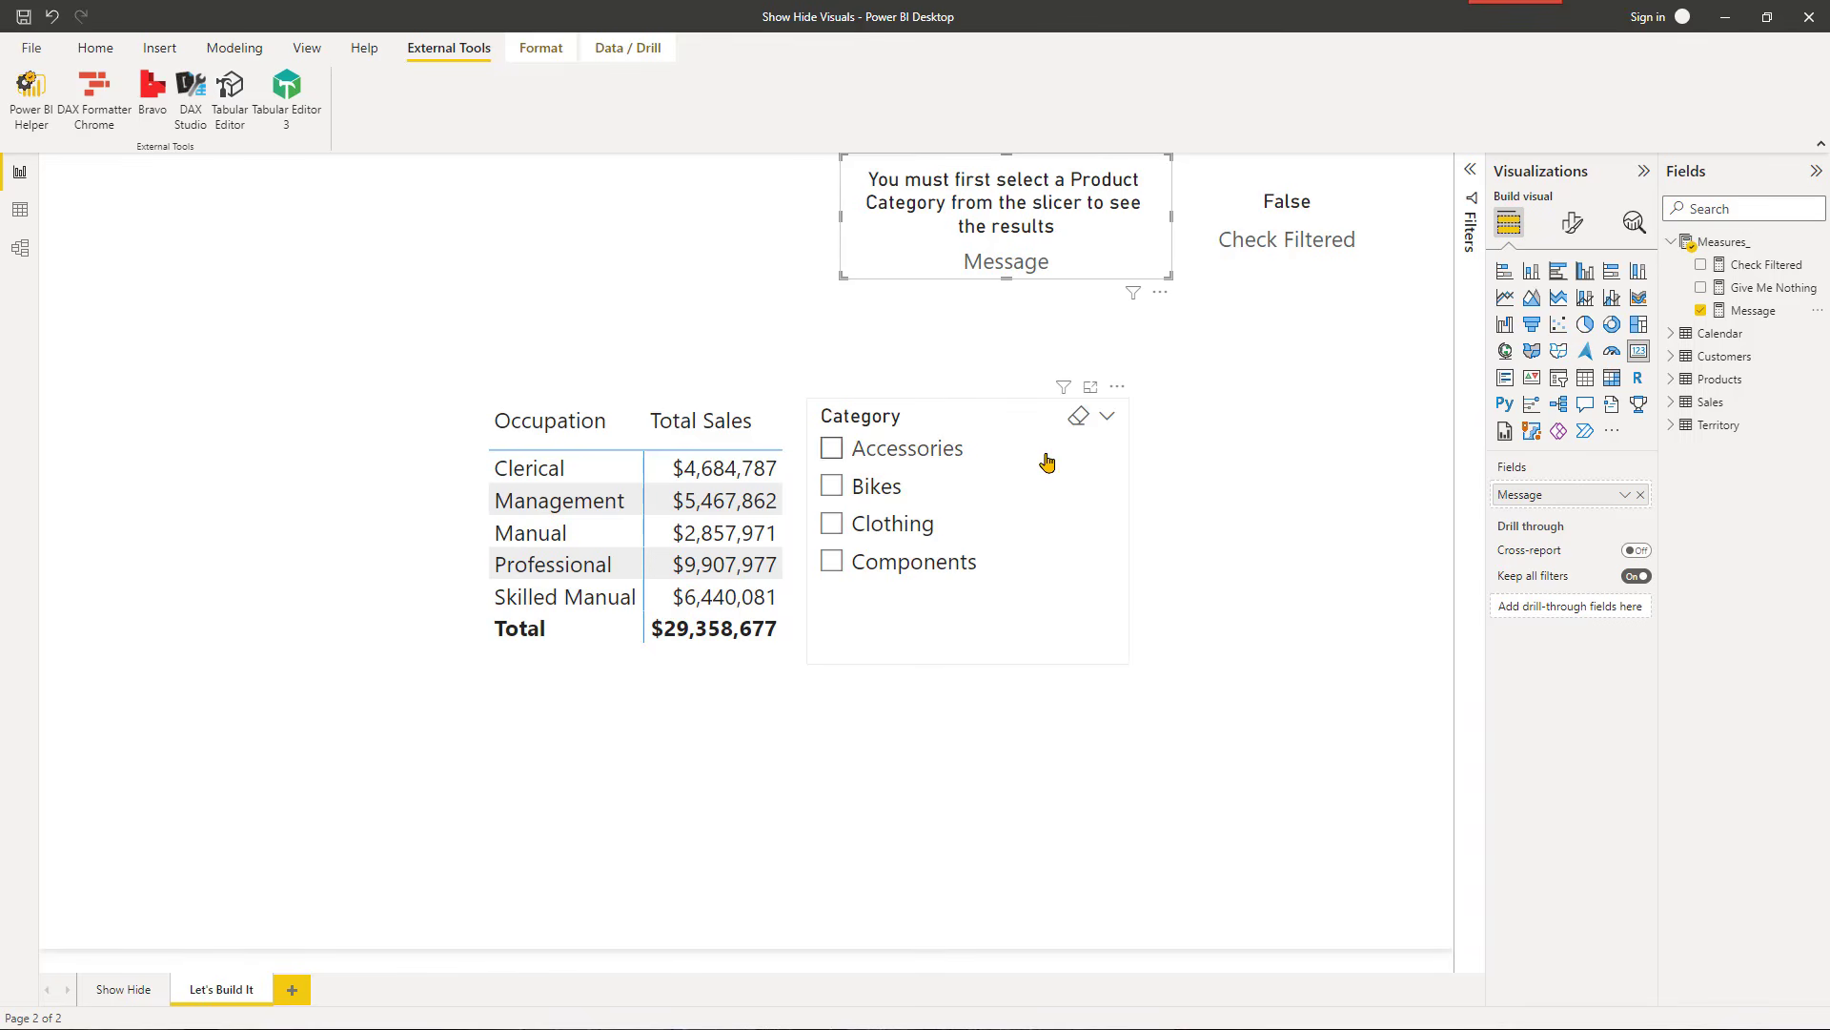
{"action": "left_click", "coordinate": [877, 494]}
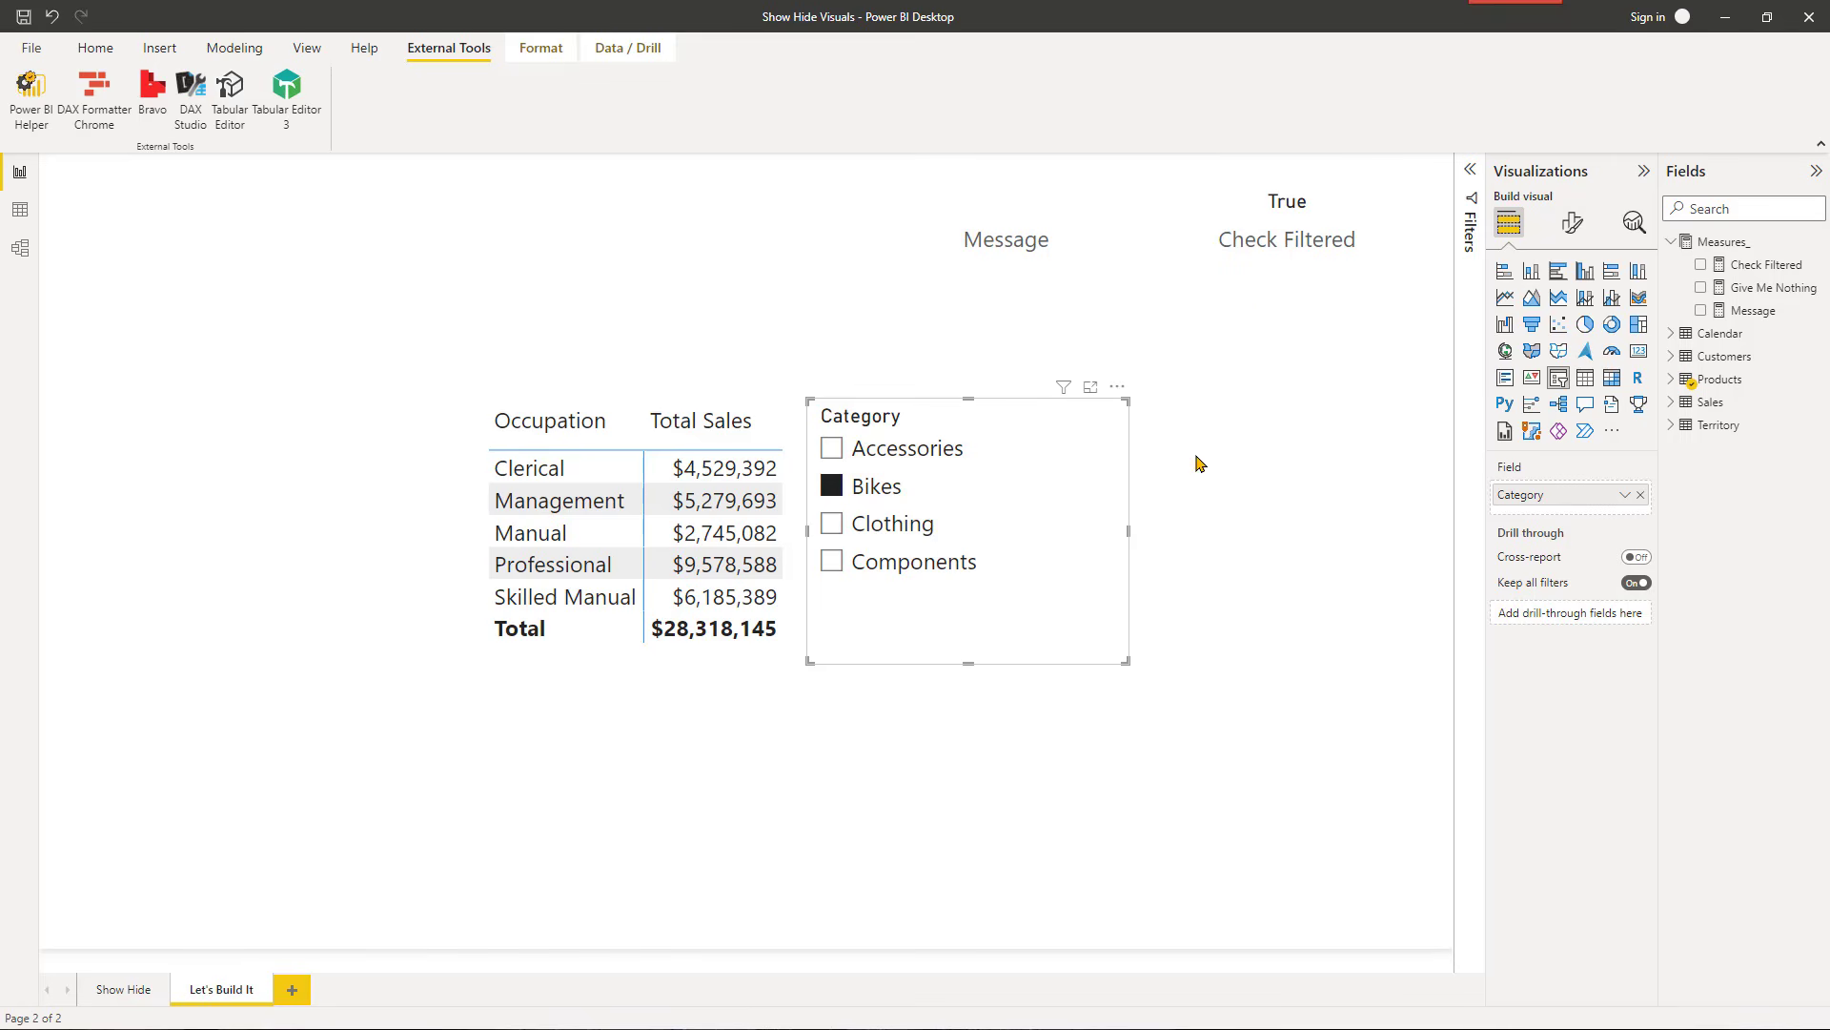
{"action": "left_click", "coordinate": [863, 493]}
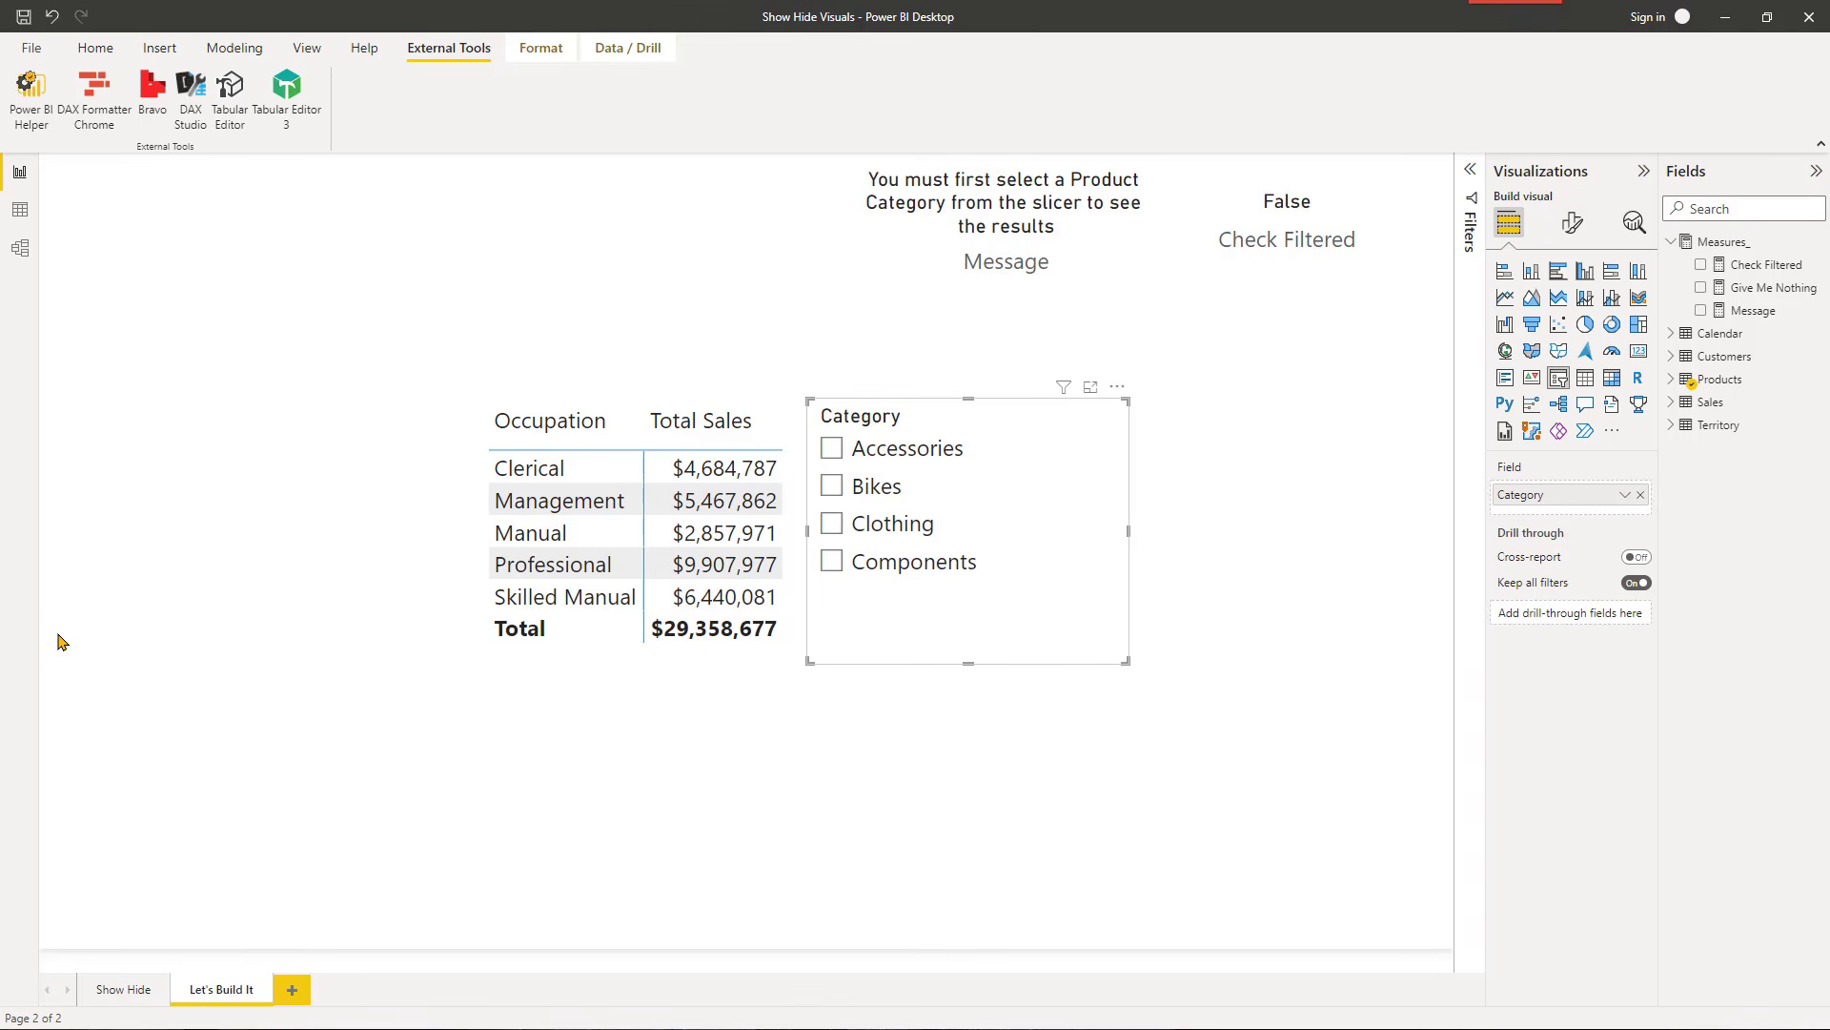
Step: Create a measure in the Measures_ table named Hide Visual and begin an IF formula that tests [Check Filtered]
{"action": "right_click", "coordinate": [1764, 252]}
{"action": "key", "text": "Escape"}
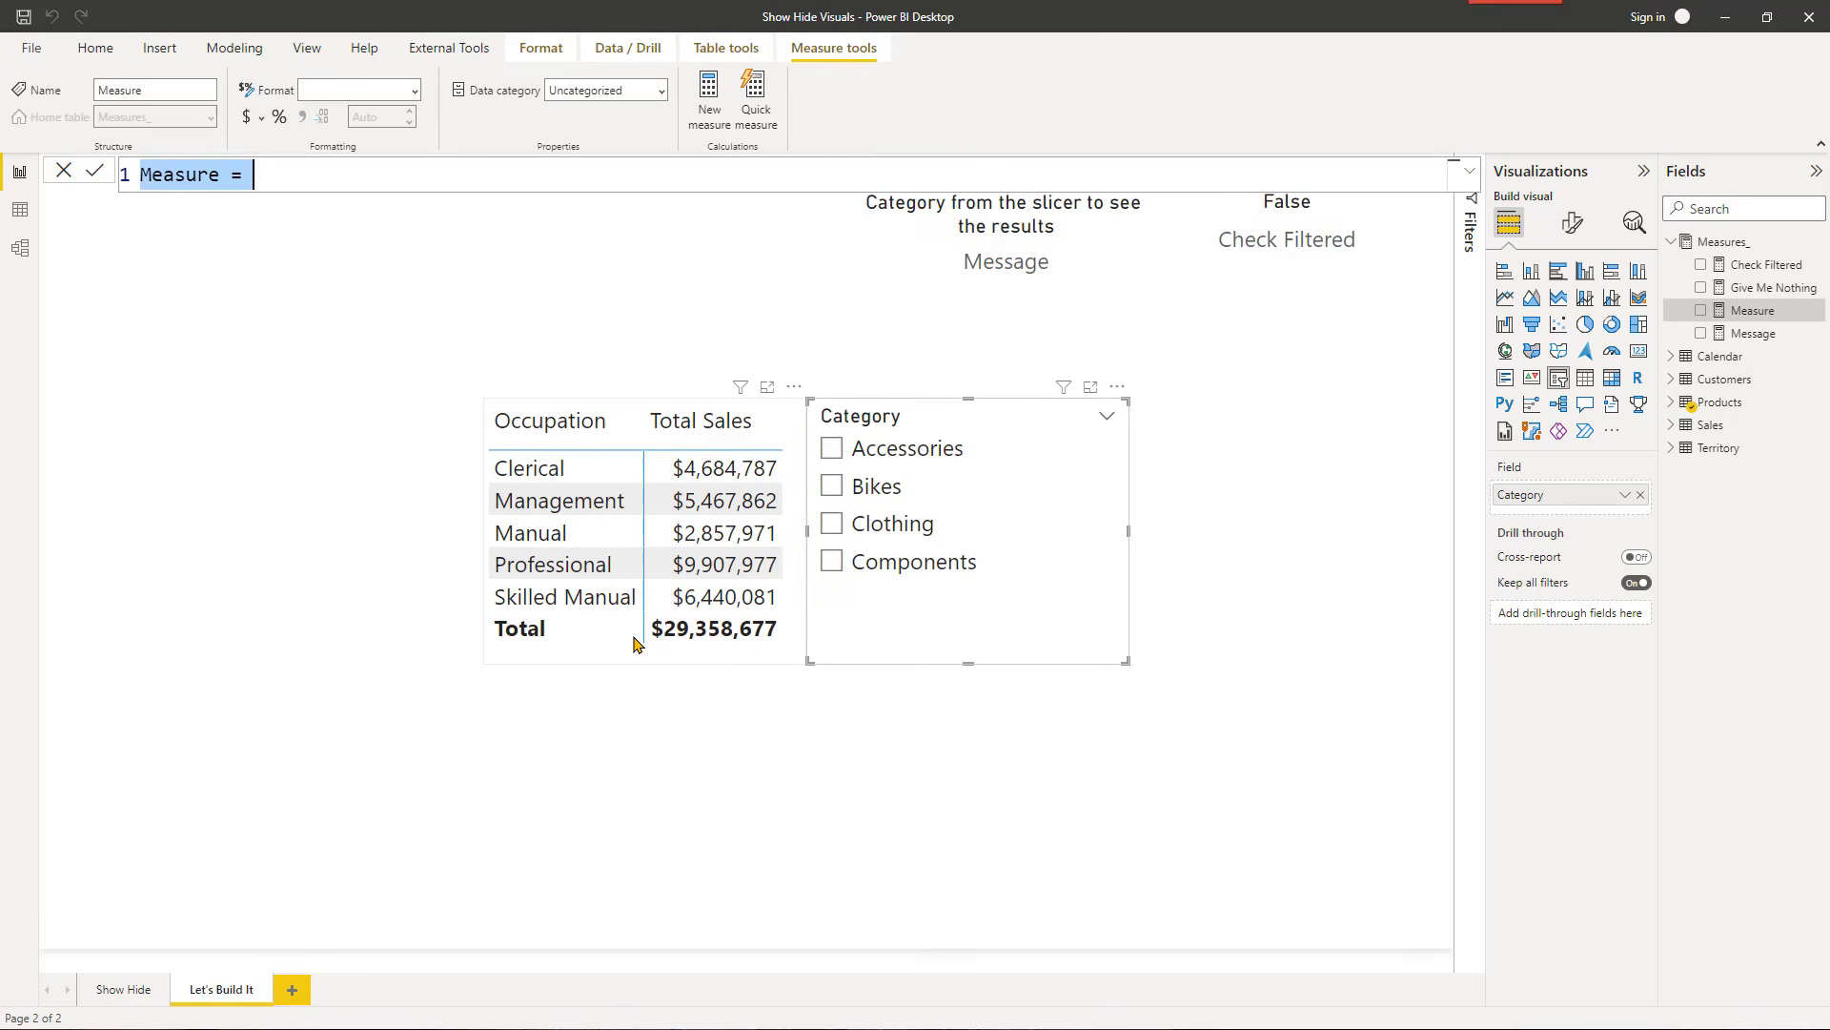
{"action": "type", "text": "Hid"}
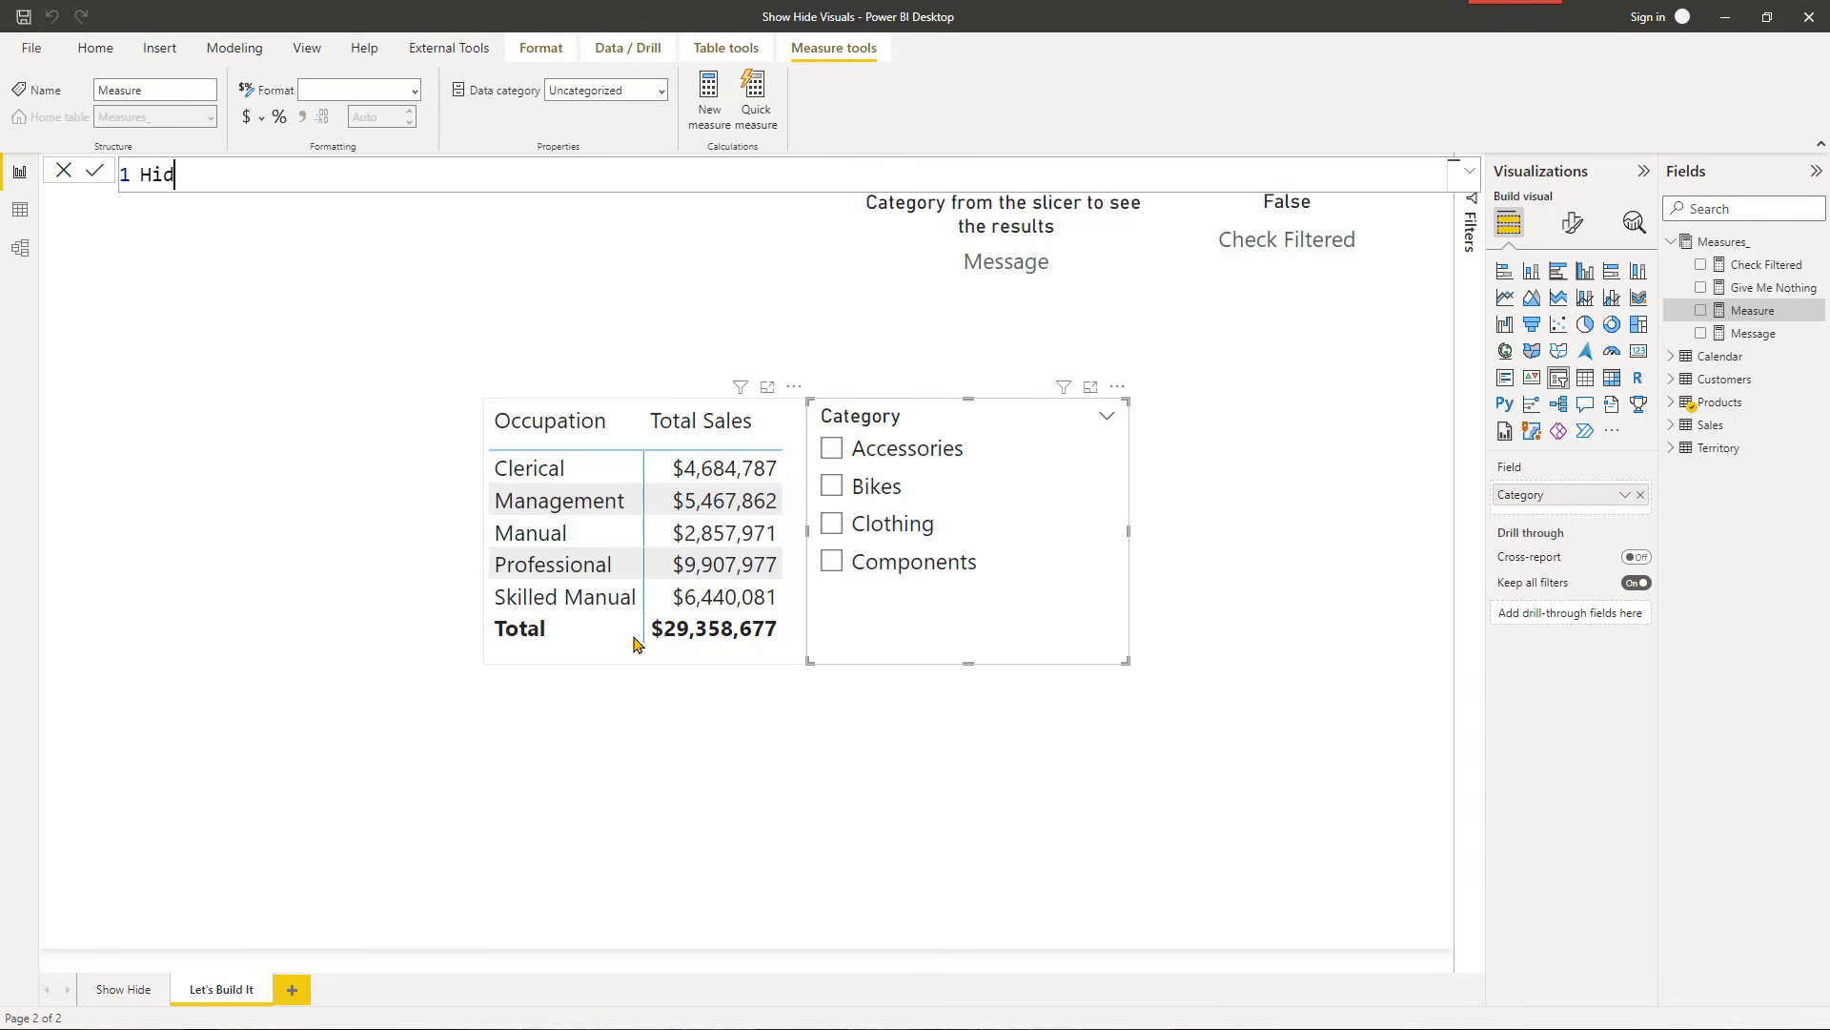
{"action": "type", "text": "e Visual ="}
{"action": "key", "text": "shift+Return"}
{"action": "type", "text": "if"}
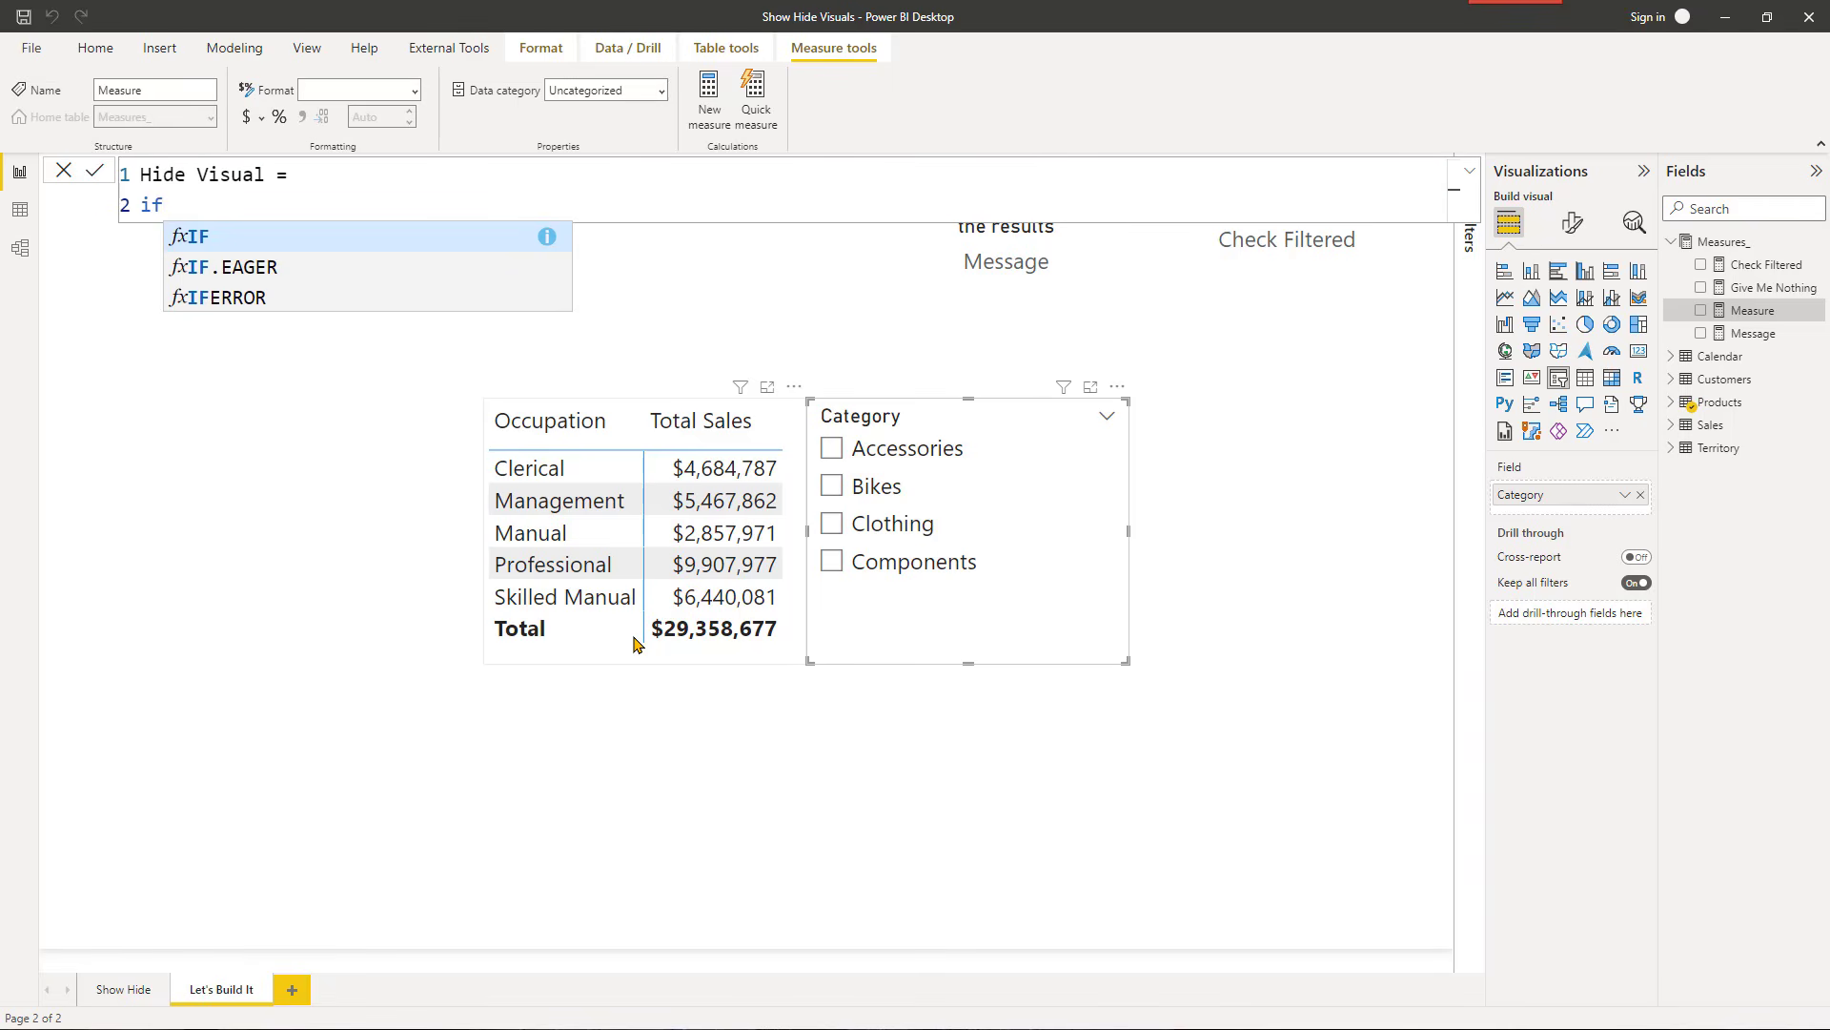
{"action": "type", "text": "("}
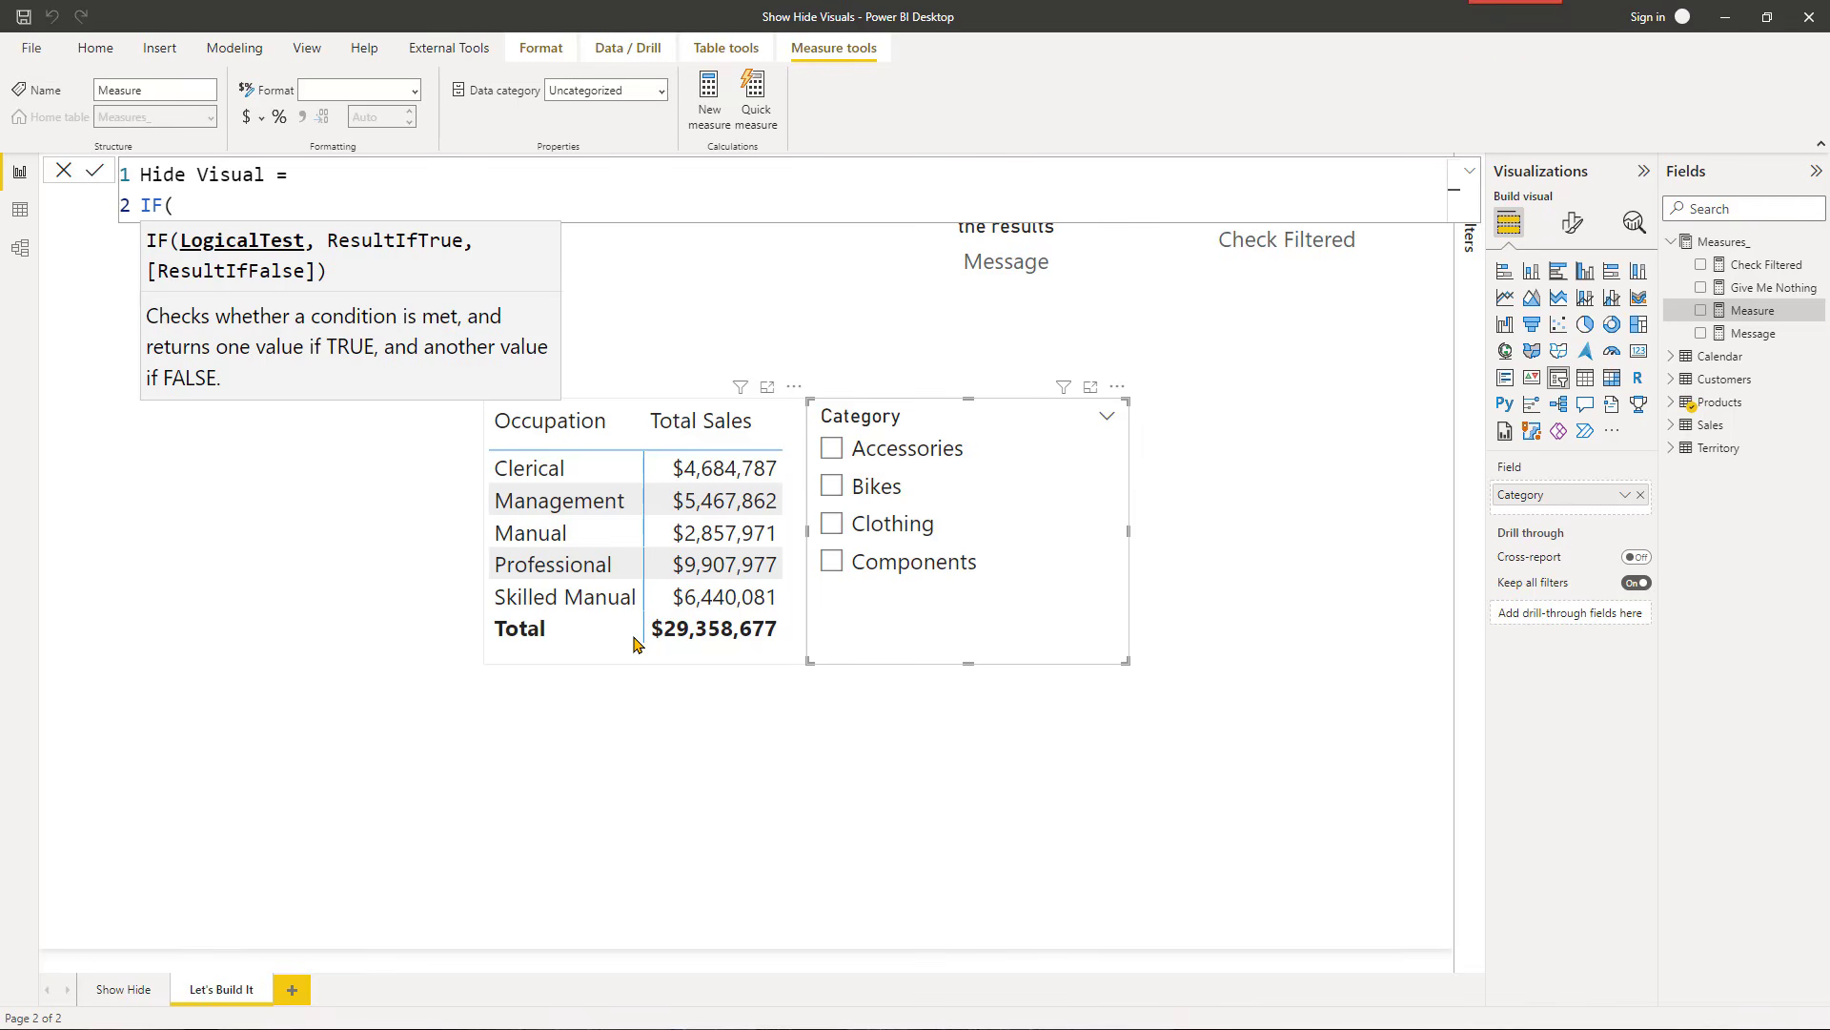
{"action": "key", "text": "shift+Return"}
{"action": "type", "text": "che"}
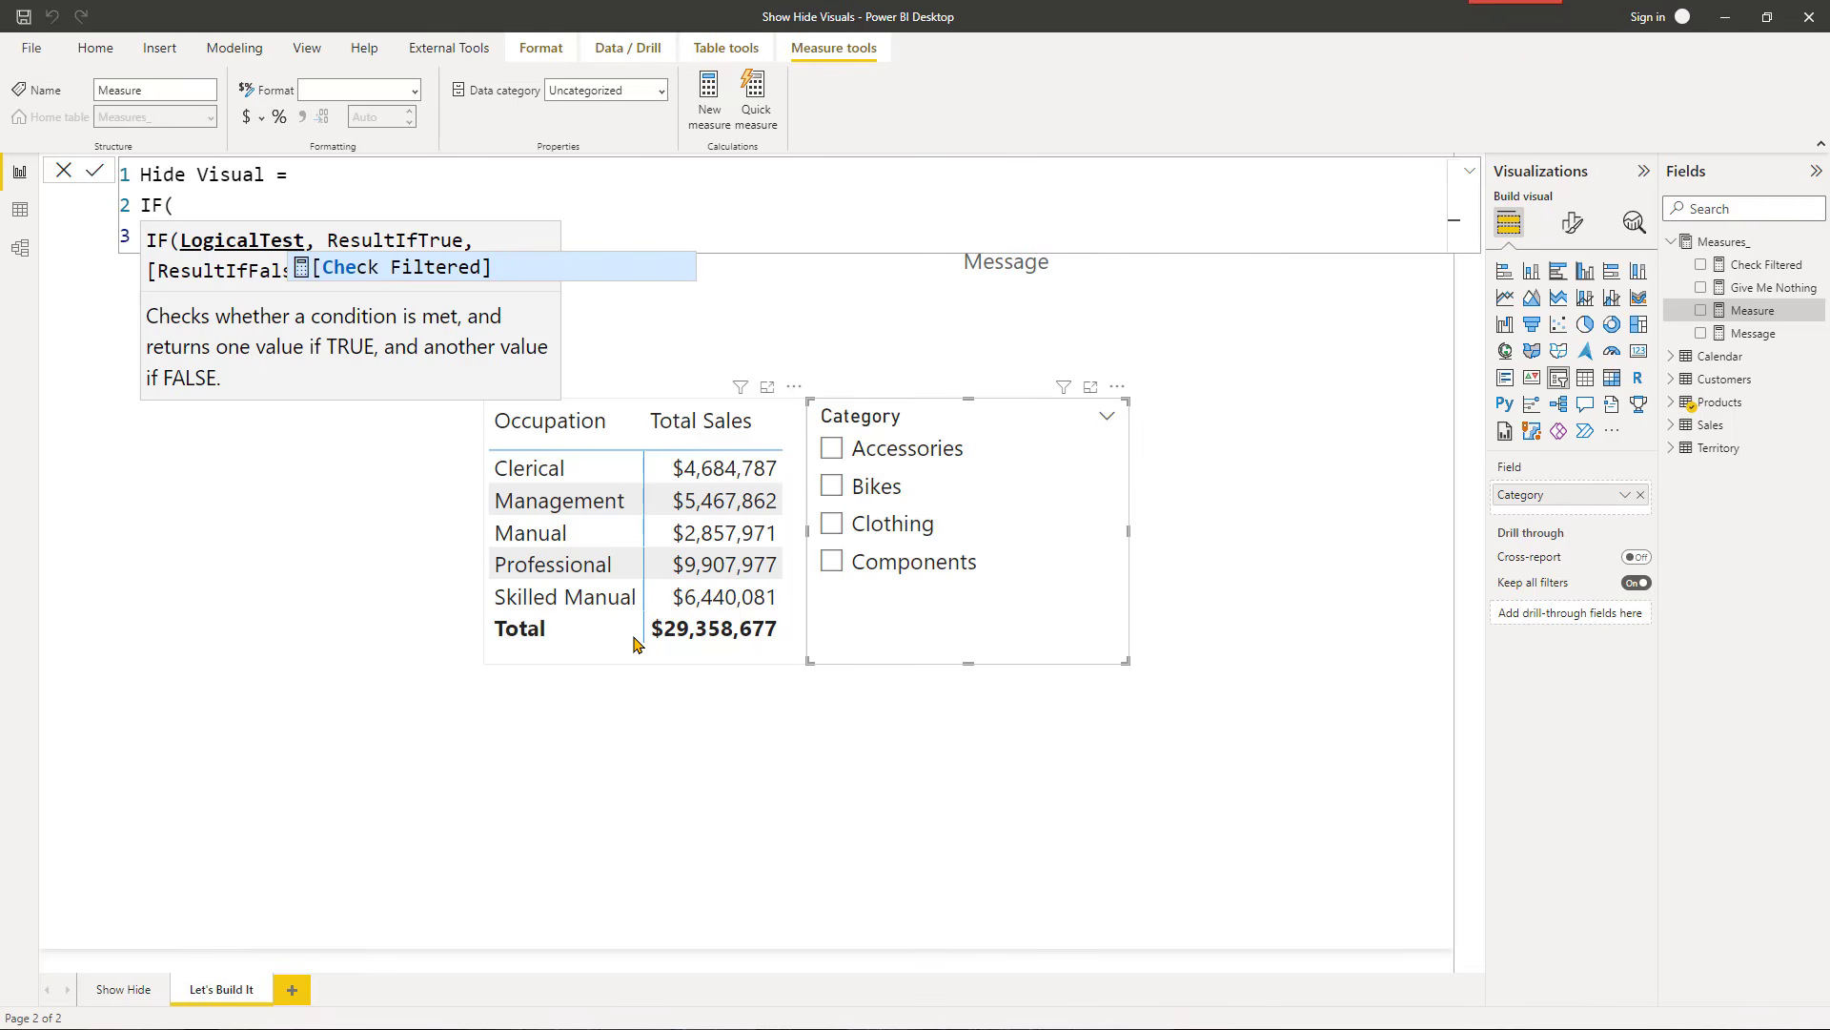
Step: Complete the Hide Visual formula to return 1 when the test is true and 0 otherwise, and commit it
{"action": "type", "text": ","}
{"action": "key", "text": "shift+Return"}
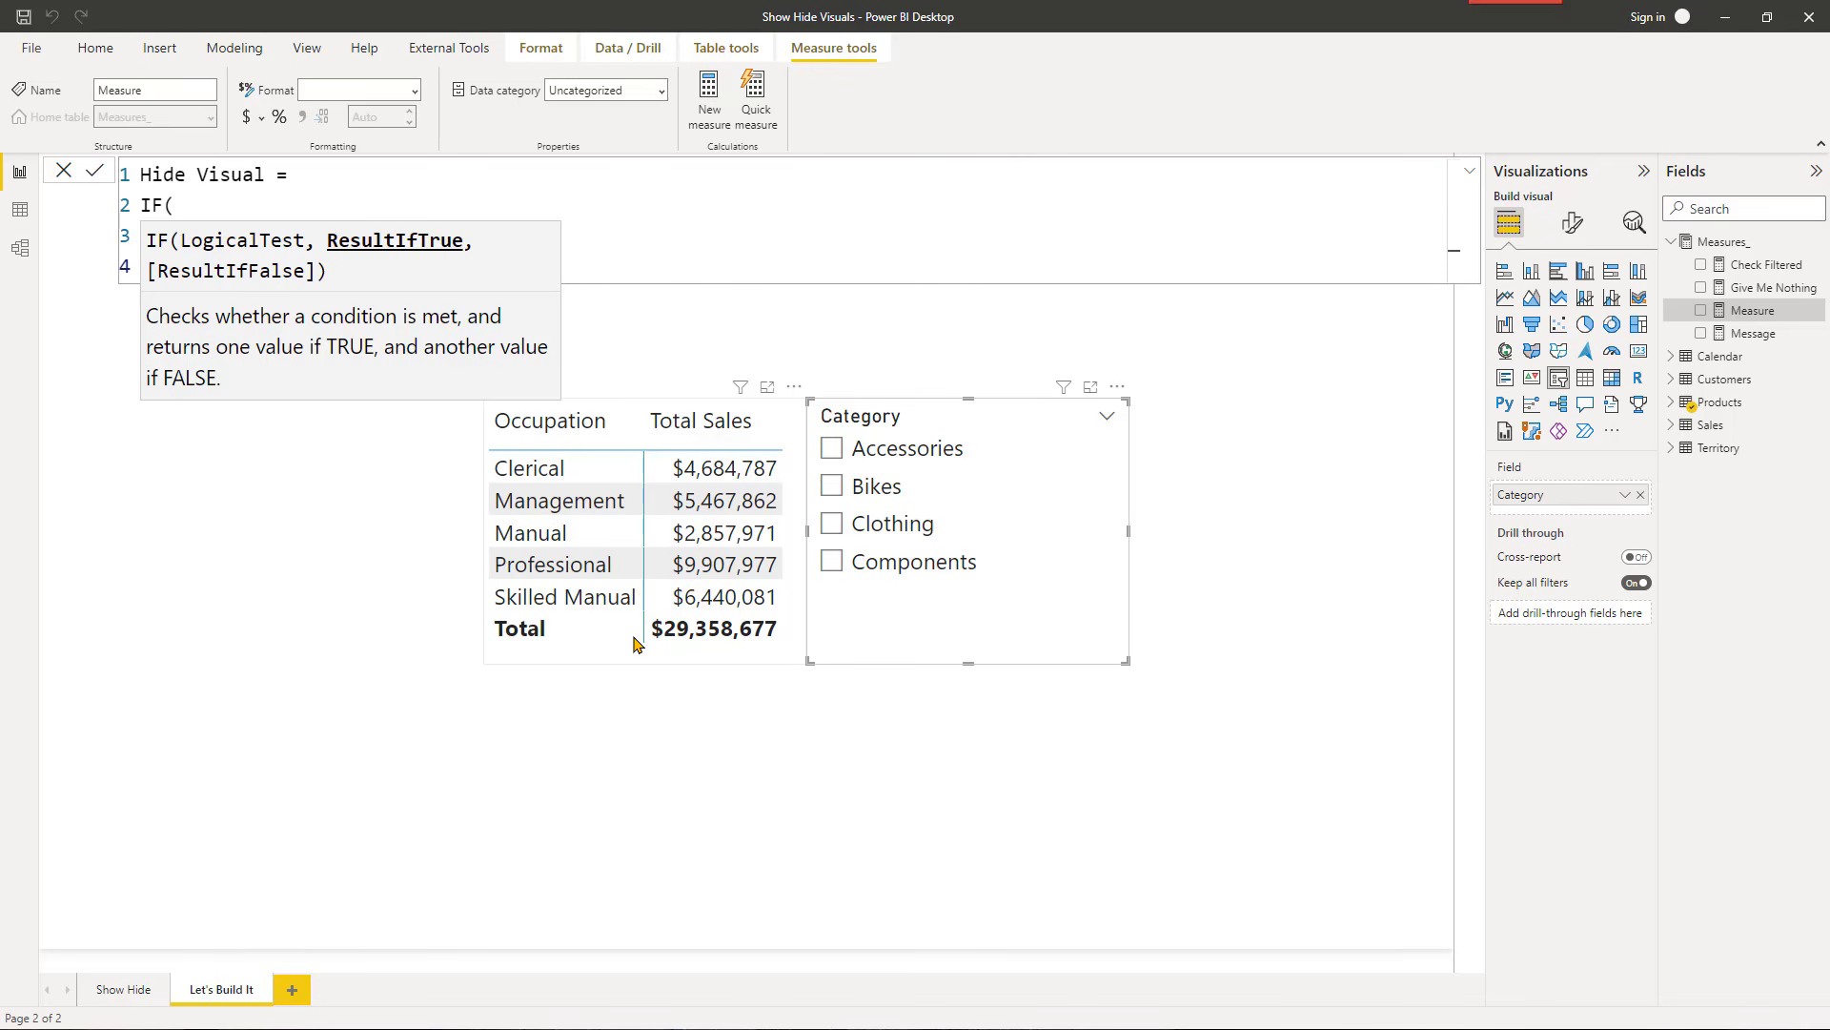
{"action": "type", "text": ","}
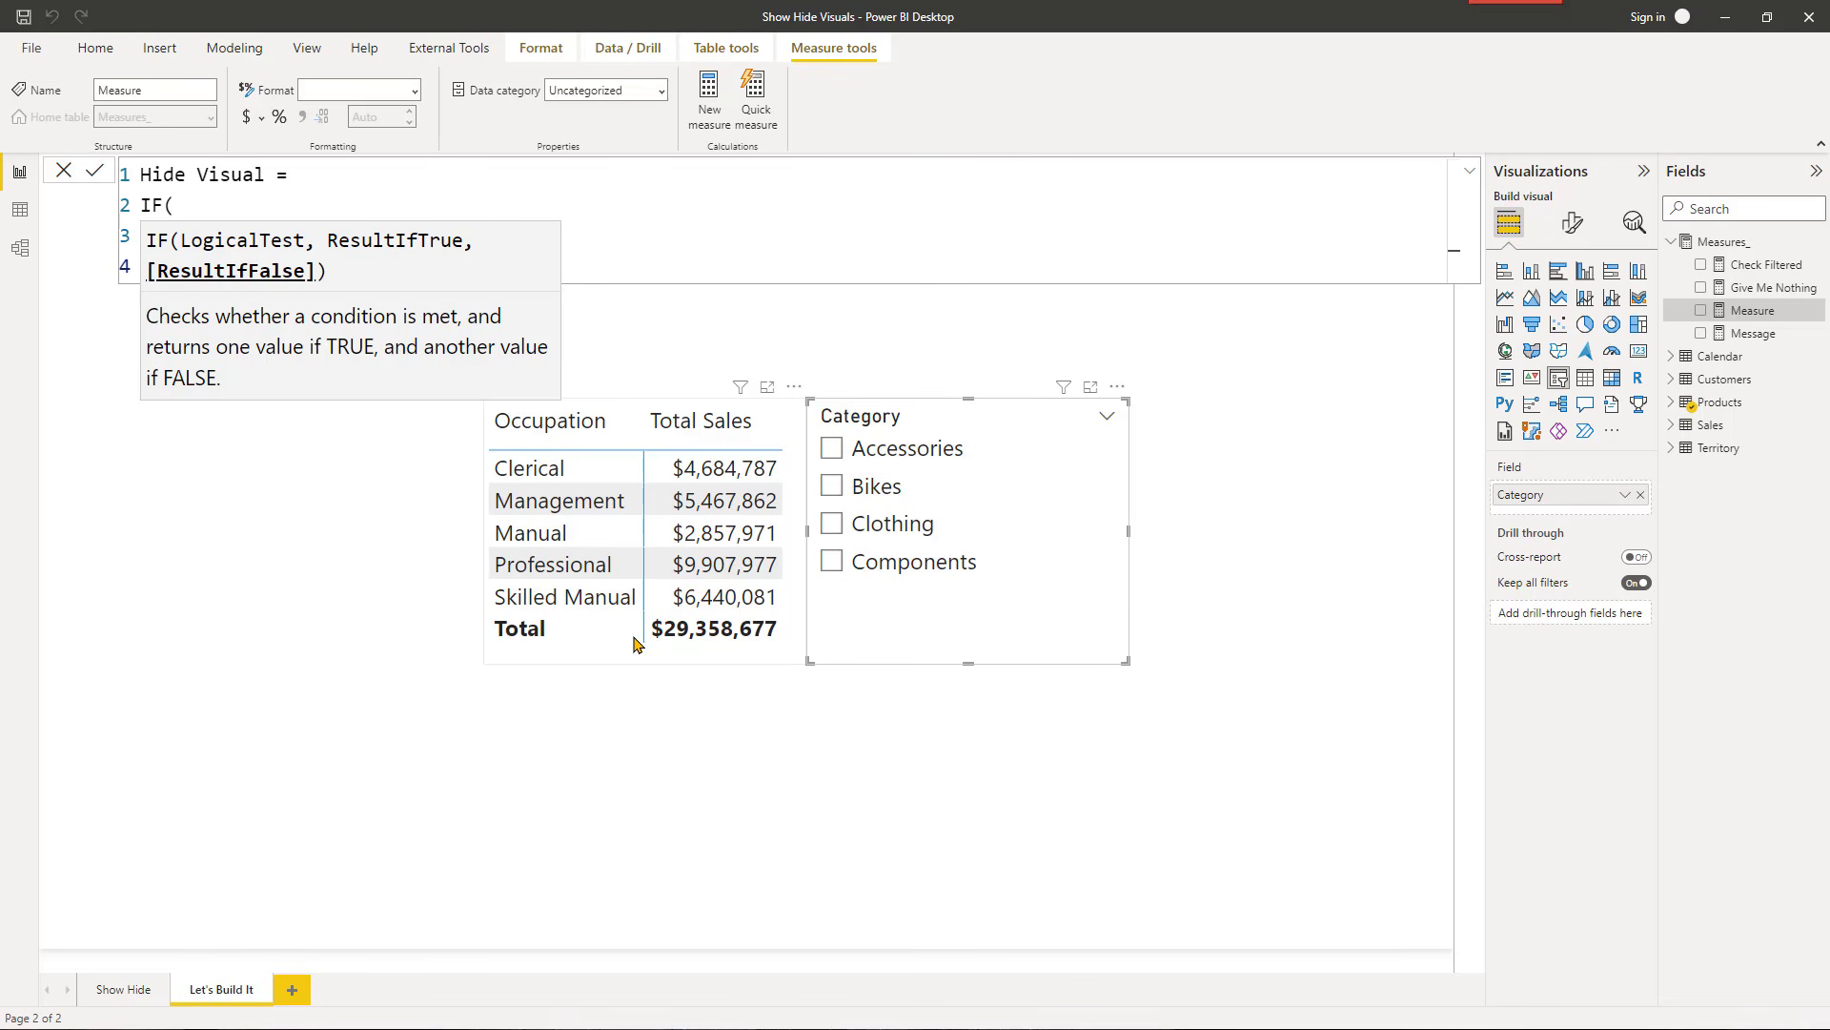
{"action": "key", "text": "shift+Return"}
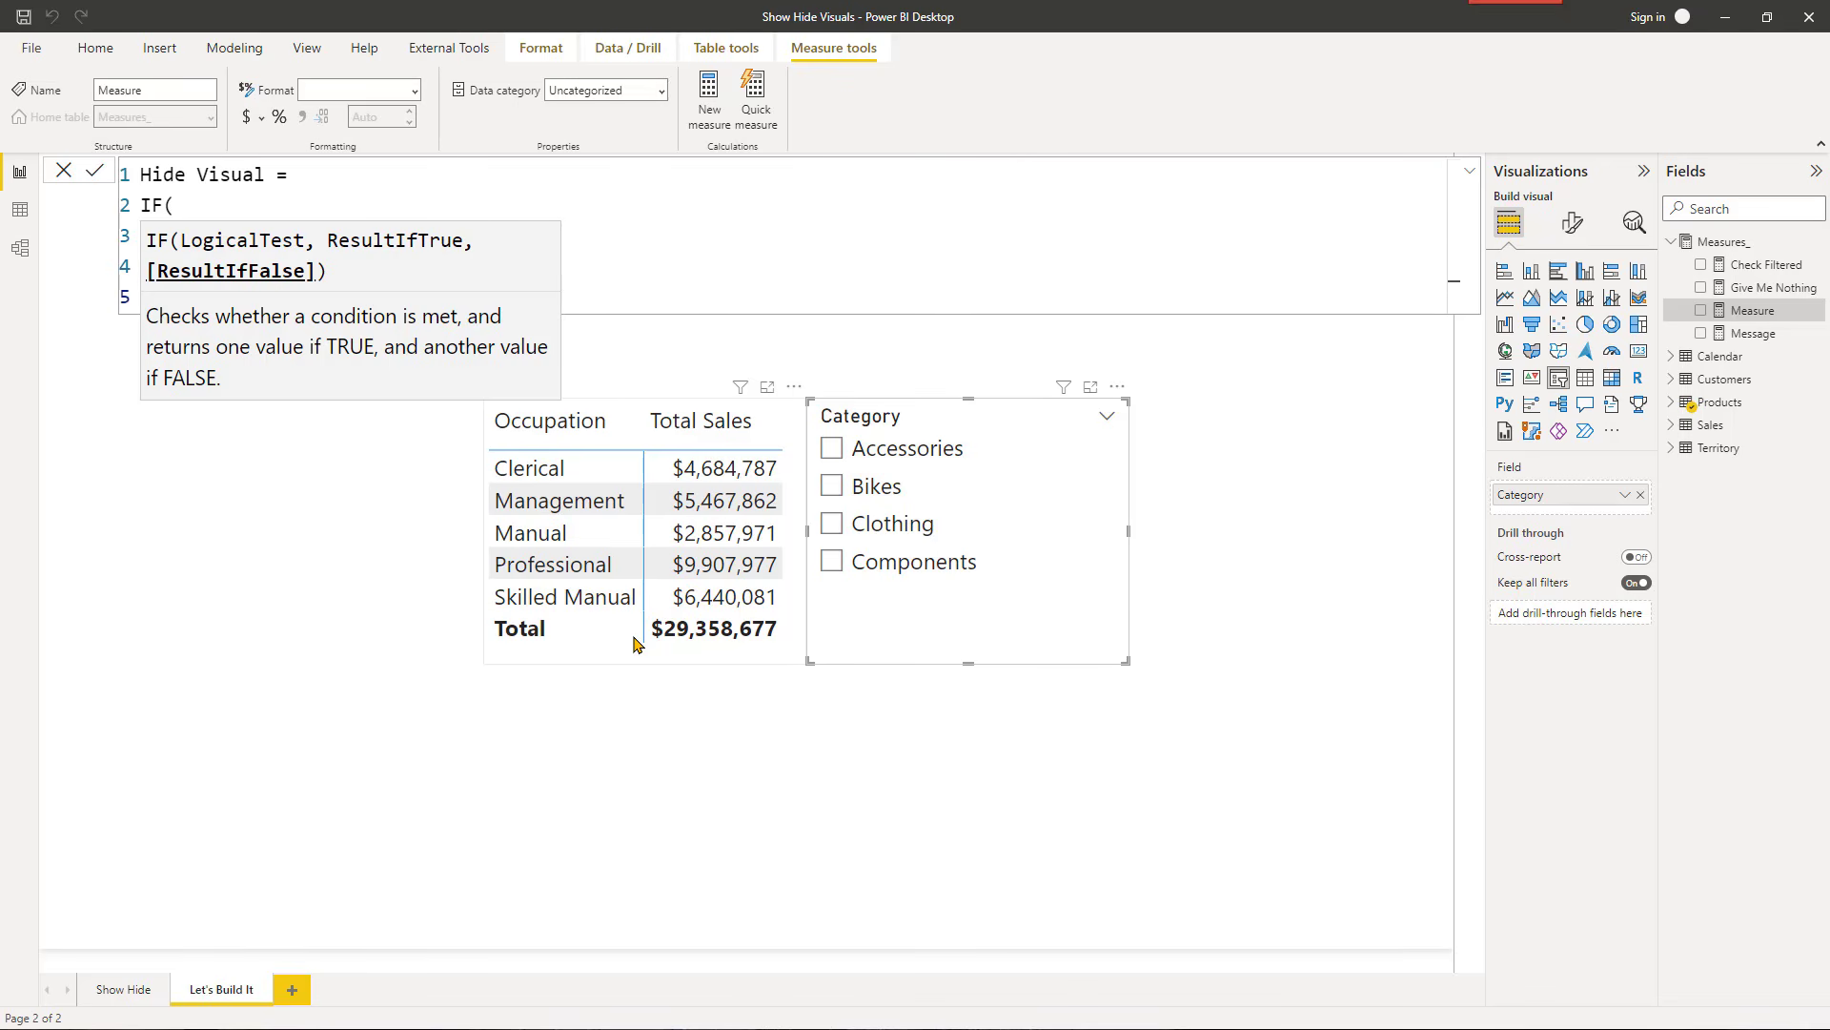
{"action": "key", "text": "shift+Return"}
{"action": "type", "text": ")"}
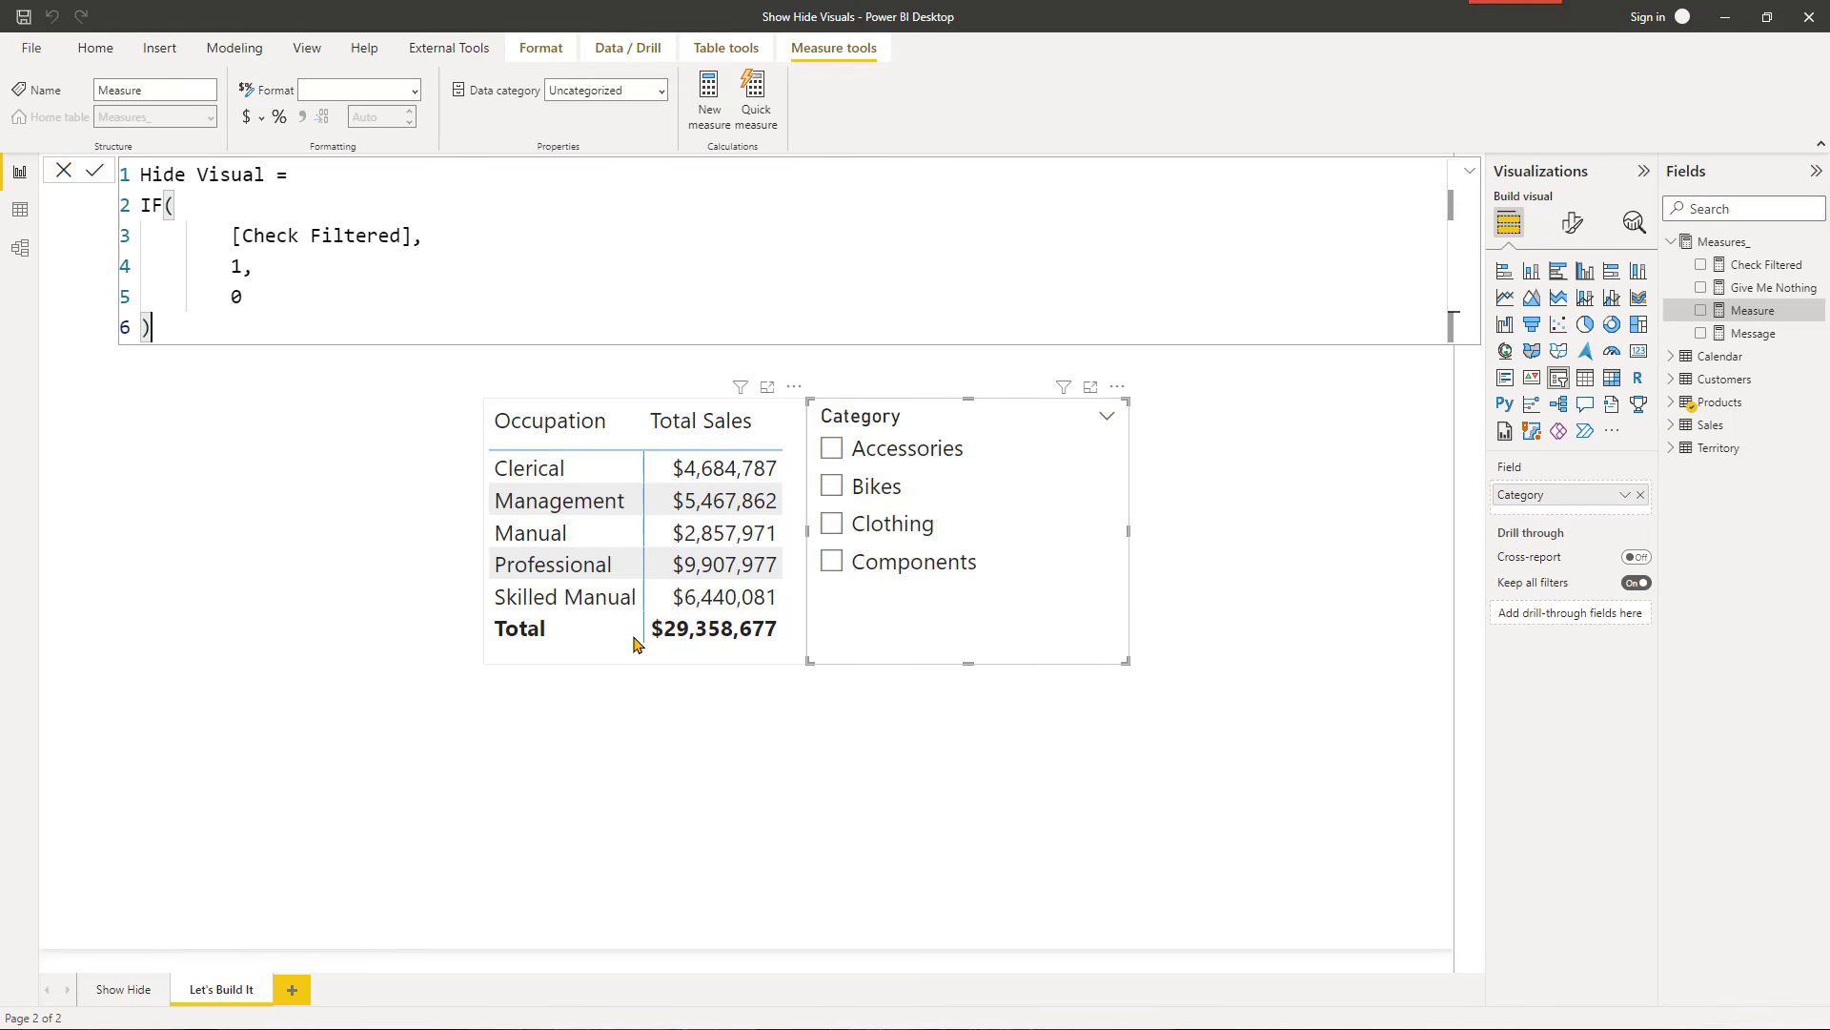
{"action": "key", "text": "Return"}
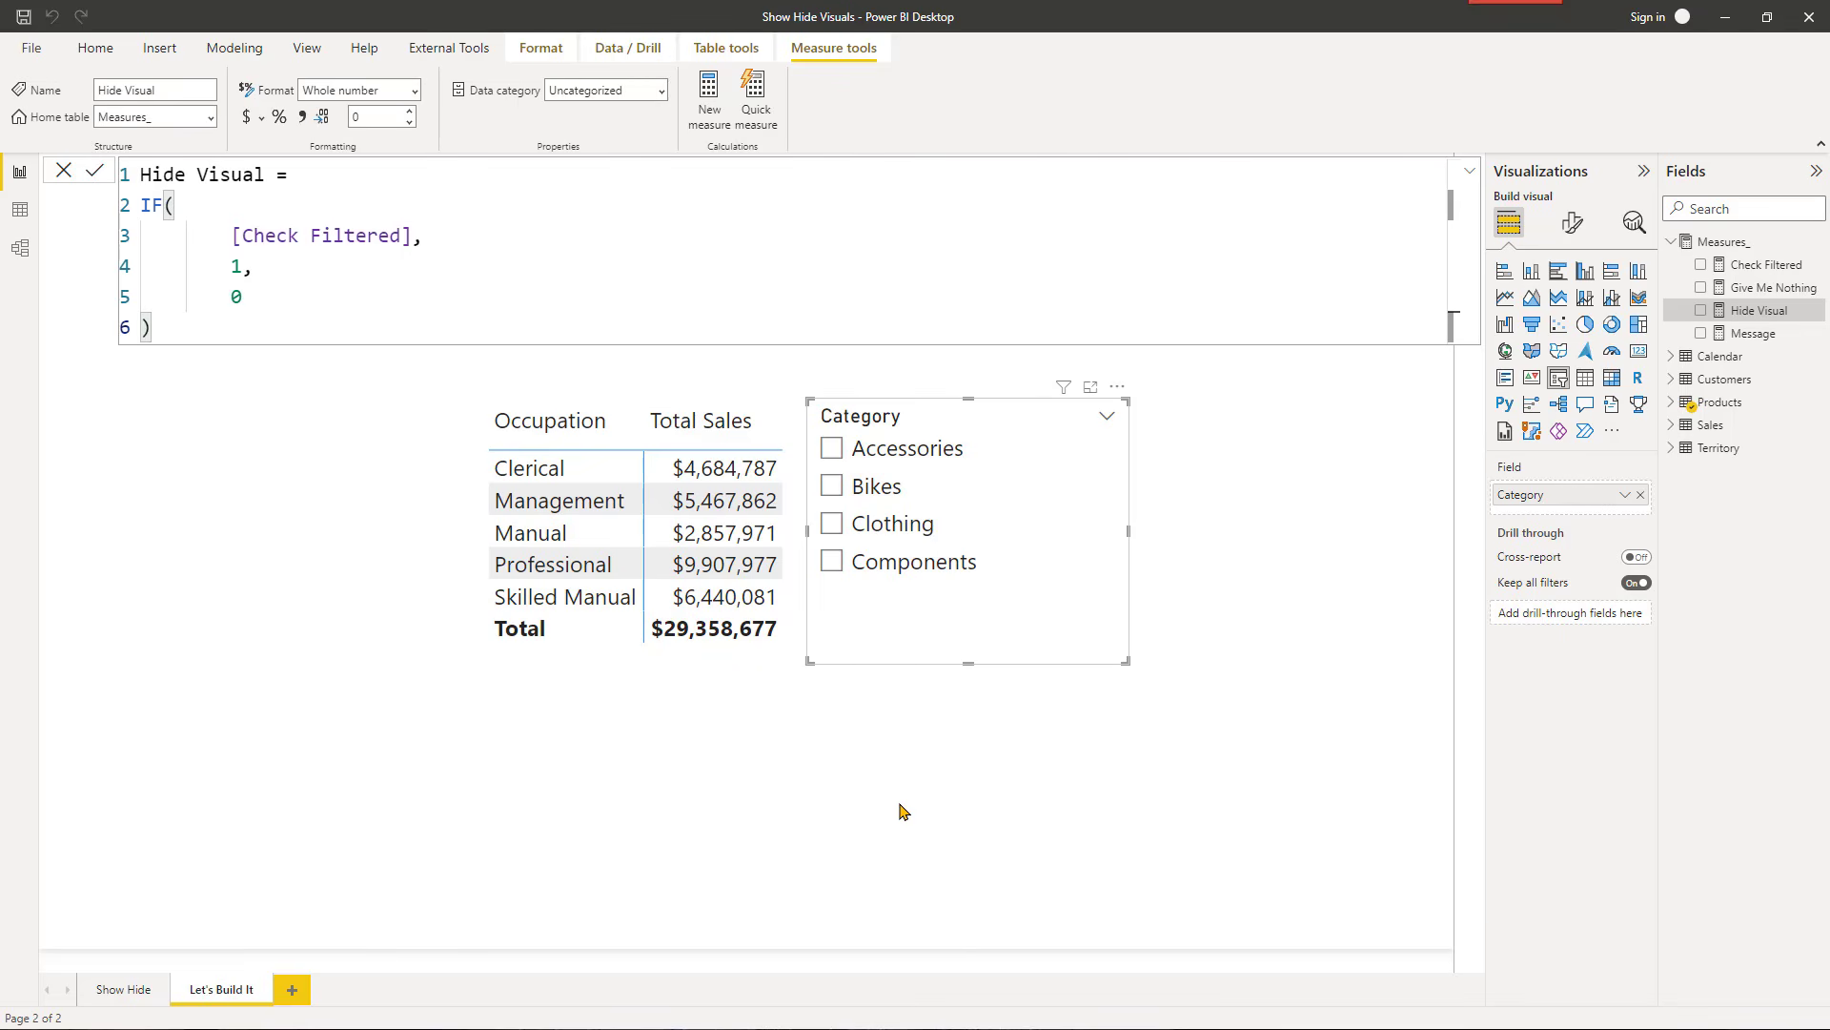
{"action": "left_click", "coordinate": [1156, 514]}
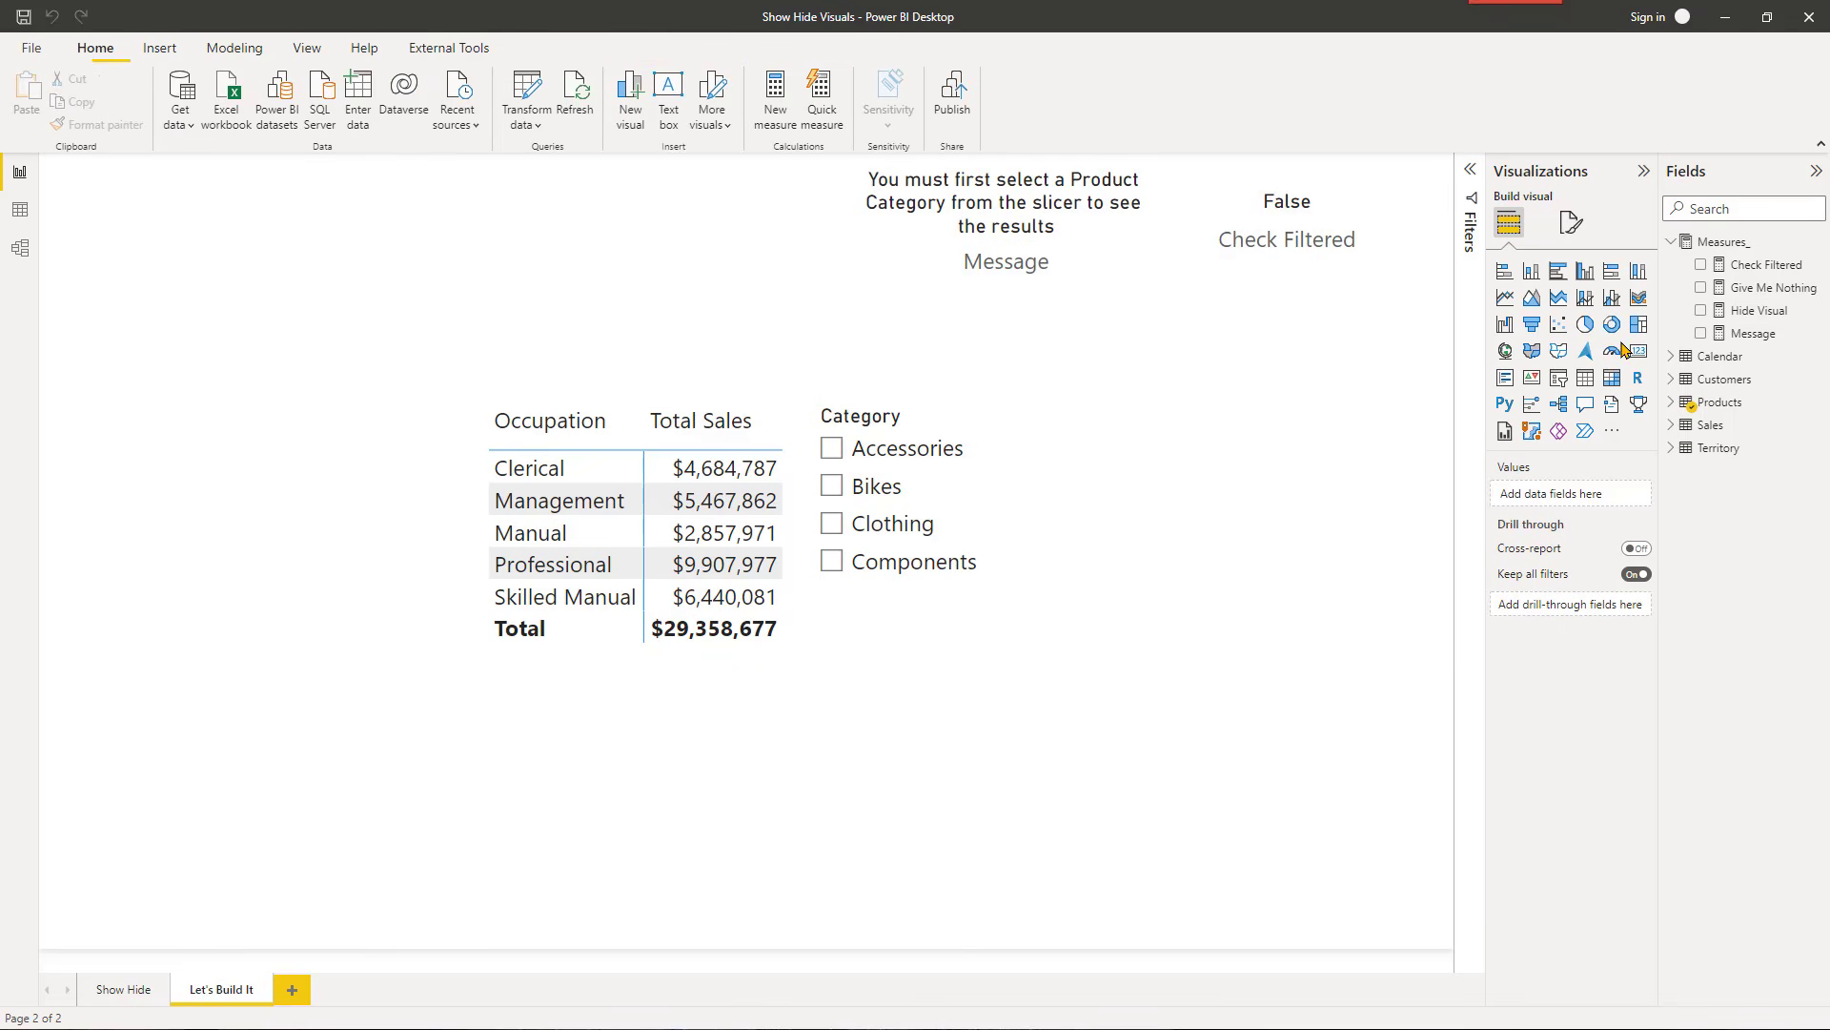
Step: Add a shallow card showing Hide Visual beside the Message card and test it by selecting and clearing Bikes in the Category slicer
{"action": "left_click_drag", "start_coordinate": [214, 694], "coordinate": [687, 229]}
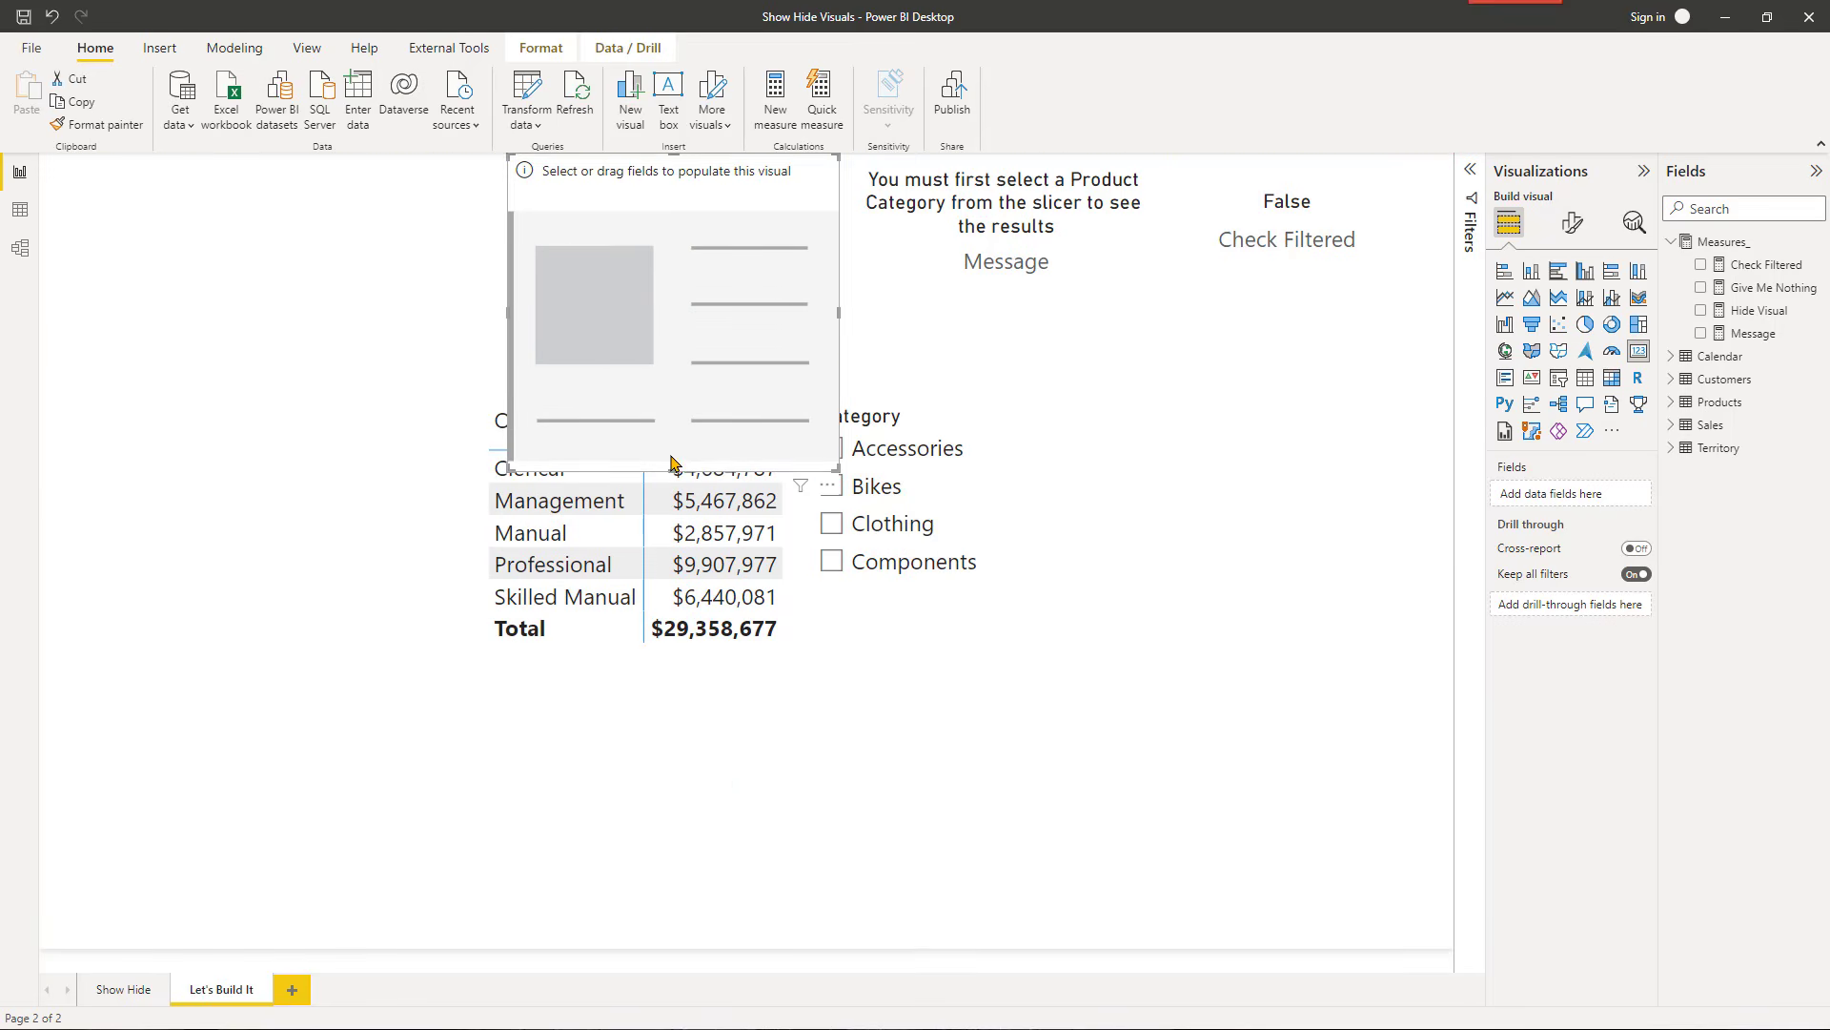
{"action": "left_click_drag", "start_coordinate": [674, 467], "coordinate": [674, 278]}
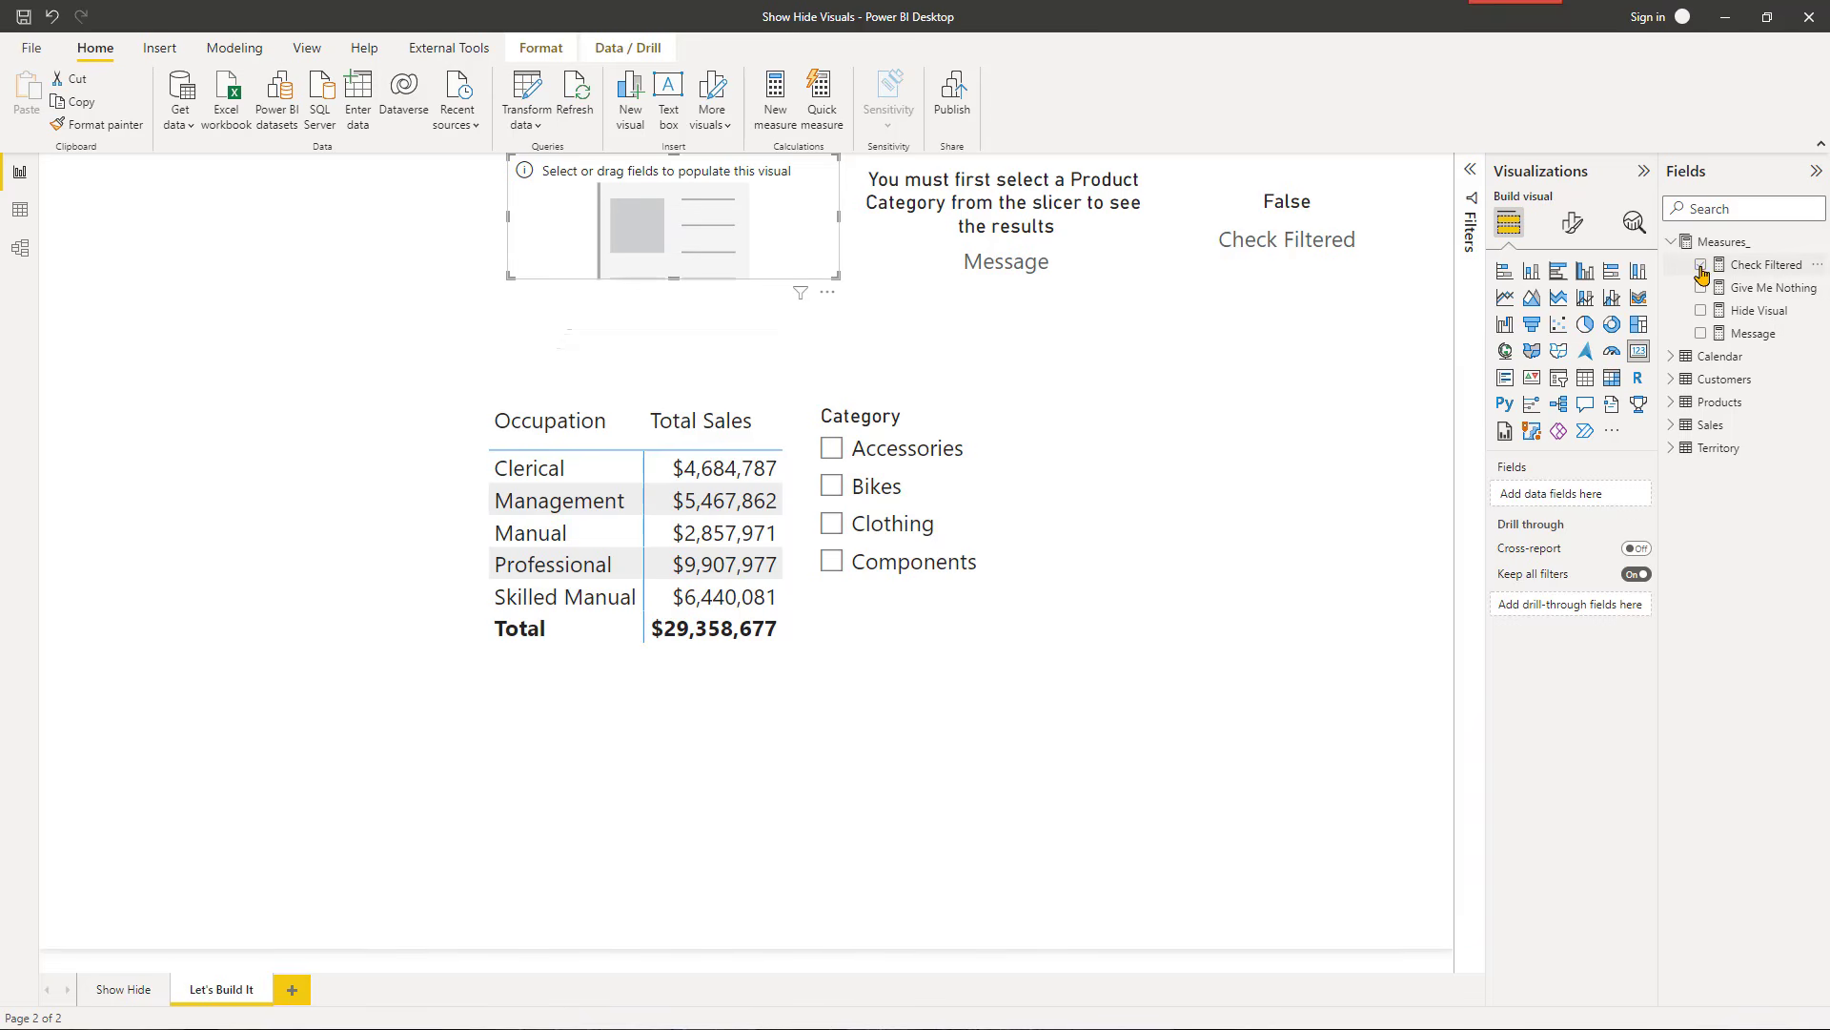
{"action": "left_click", "coordinate": [1700, 309]}
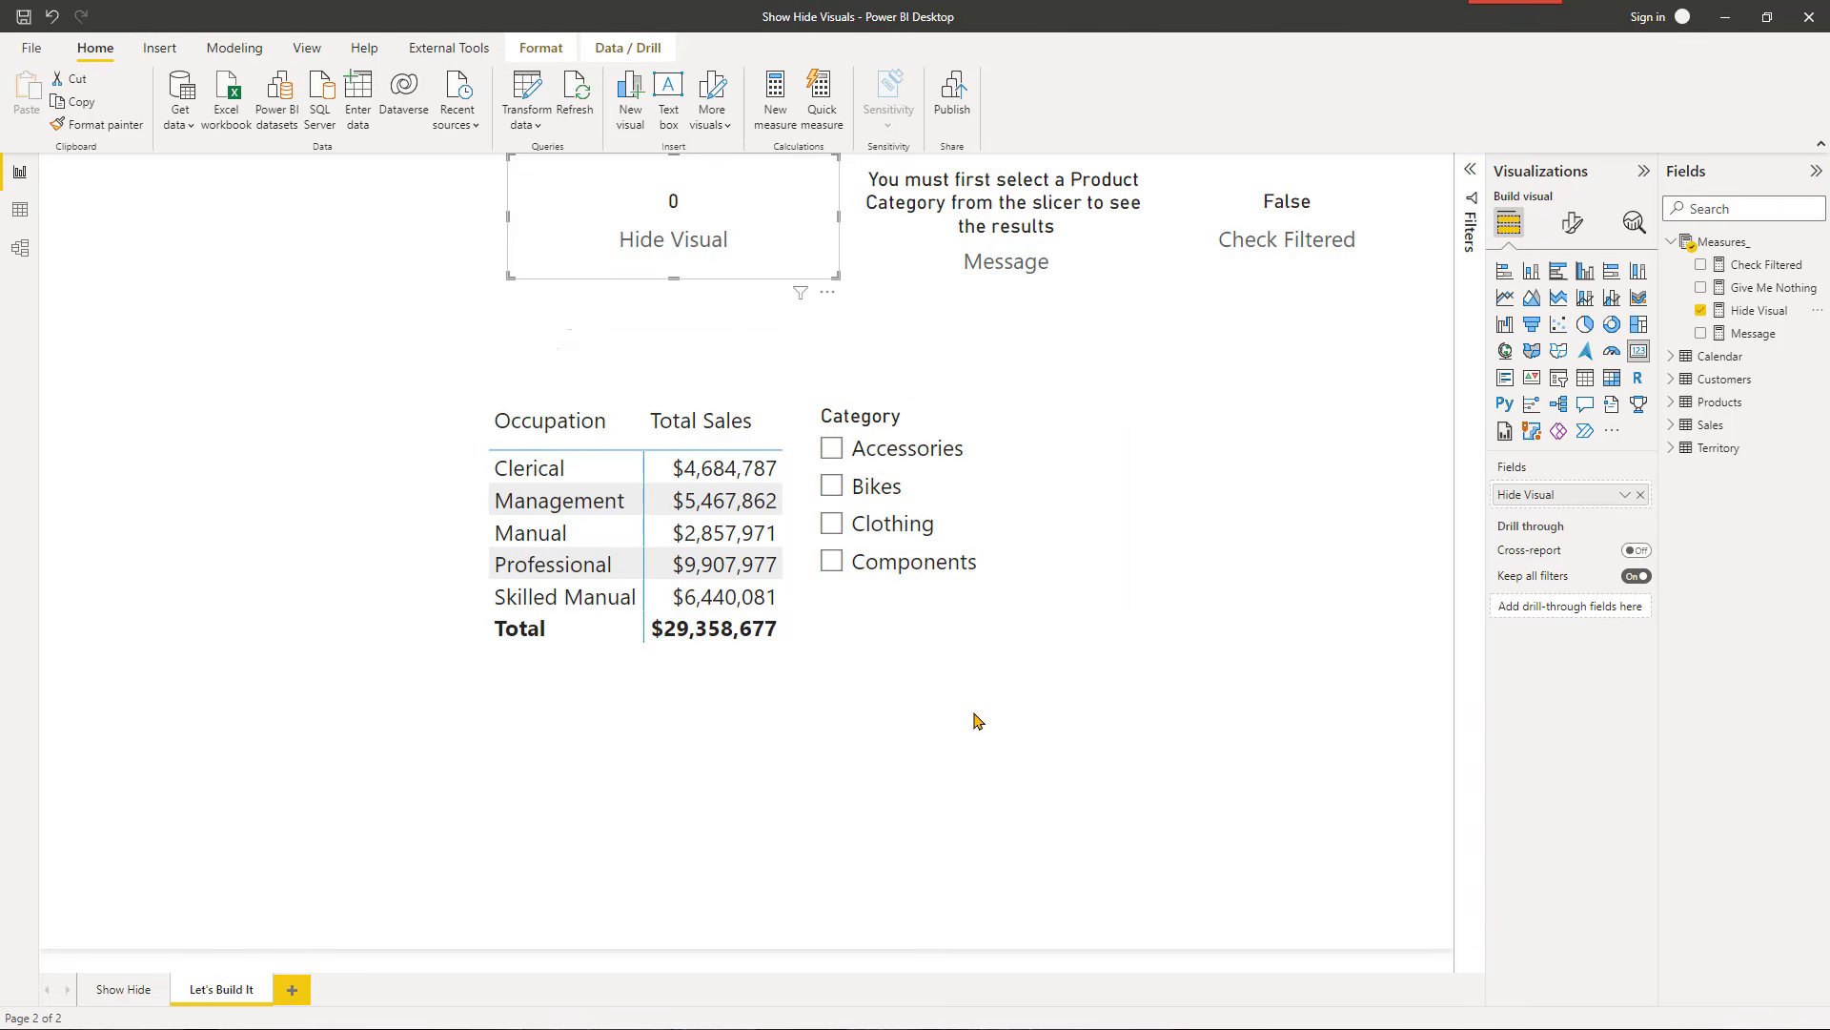
{"action": "left_click", "coordinate": [833, 487]}
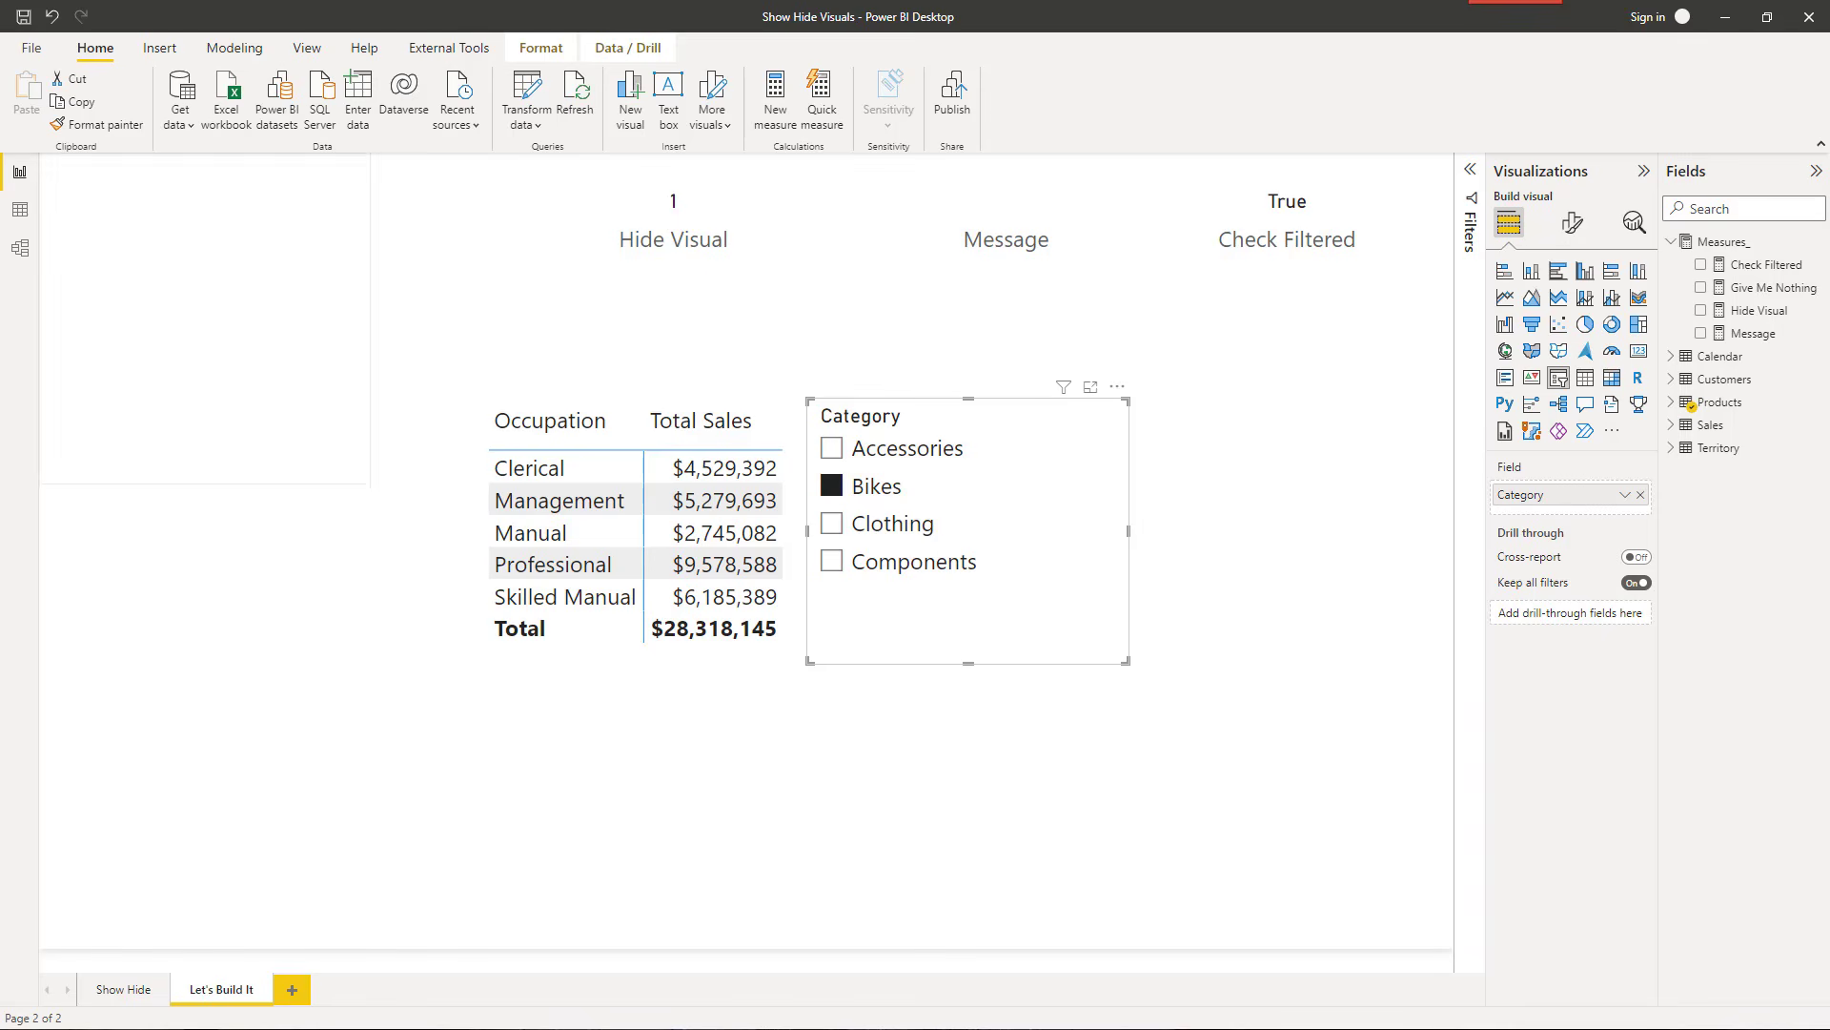
{"action": "left_click", "coordinate": [852, 492]}
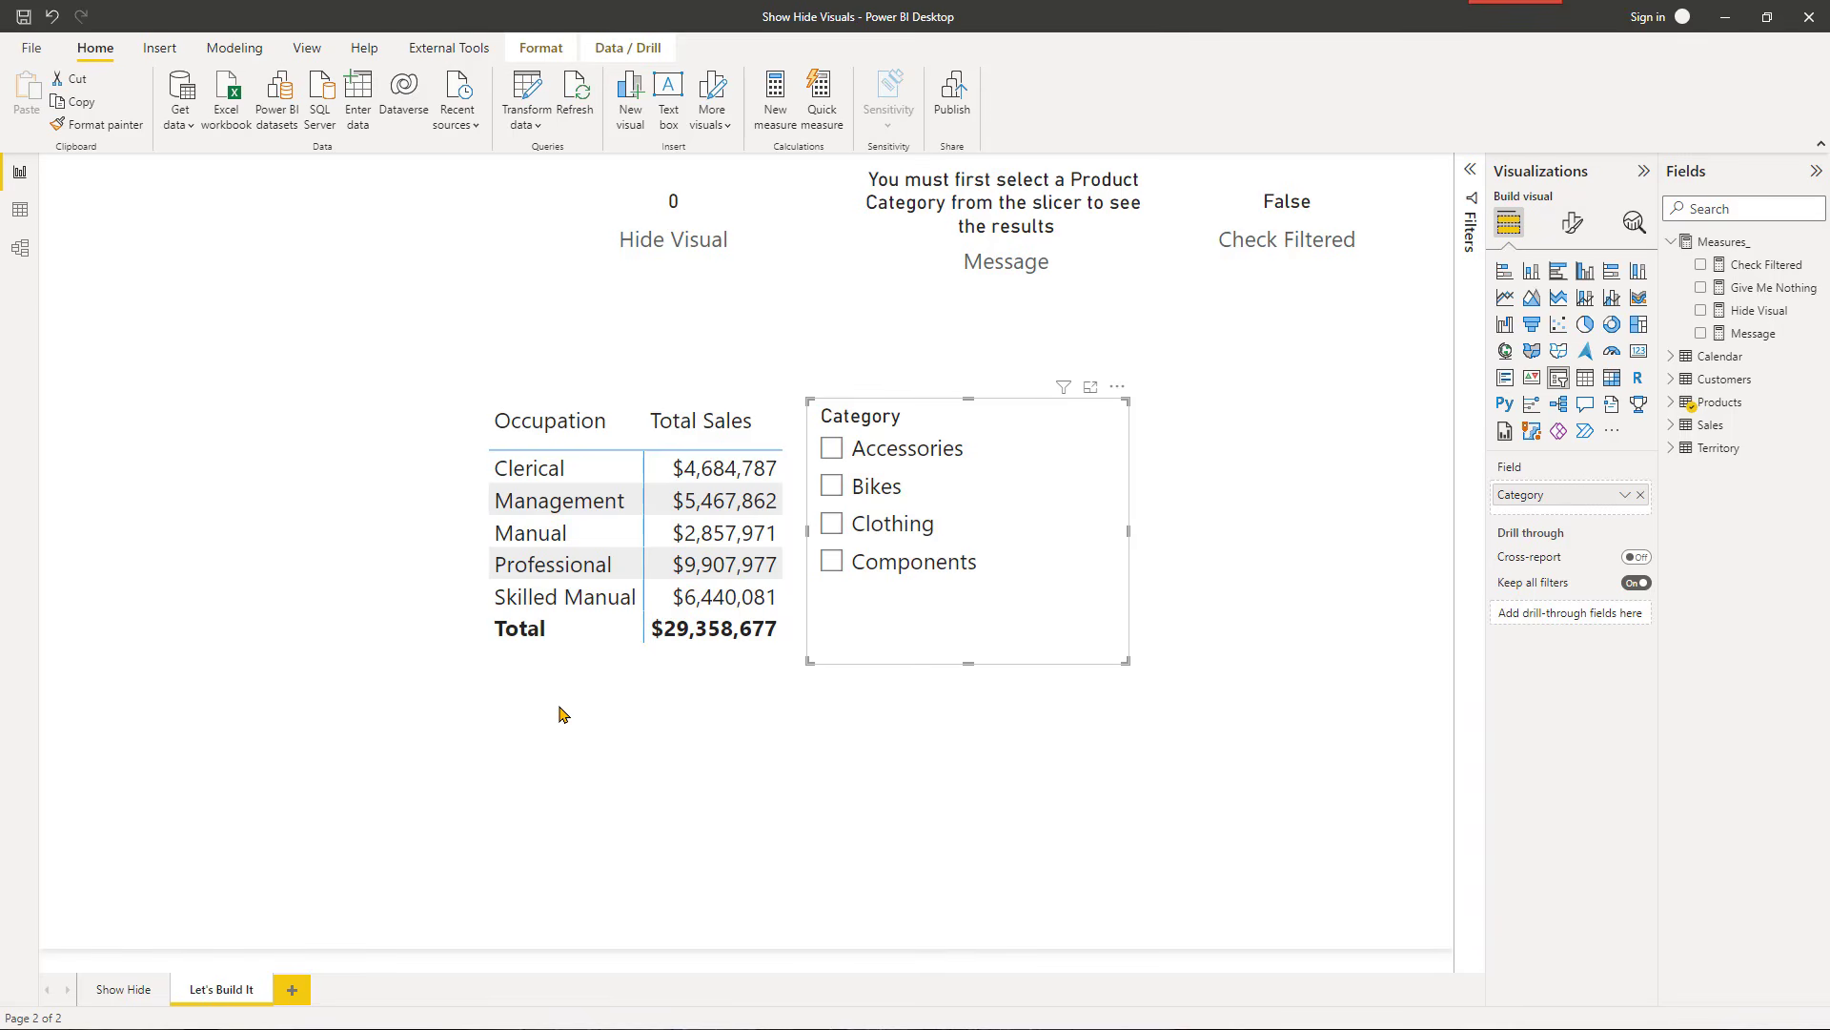
Step: Filter the Occupation sales table to show items when Hide Visual is 1, and test it by selecting and clearing Bikes
{"action": "left_click", "coordinate": [630, 659]}
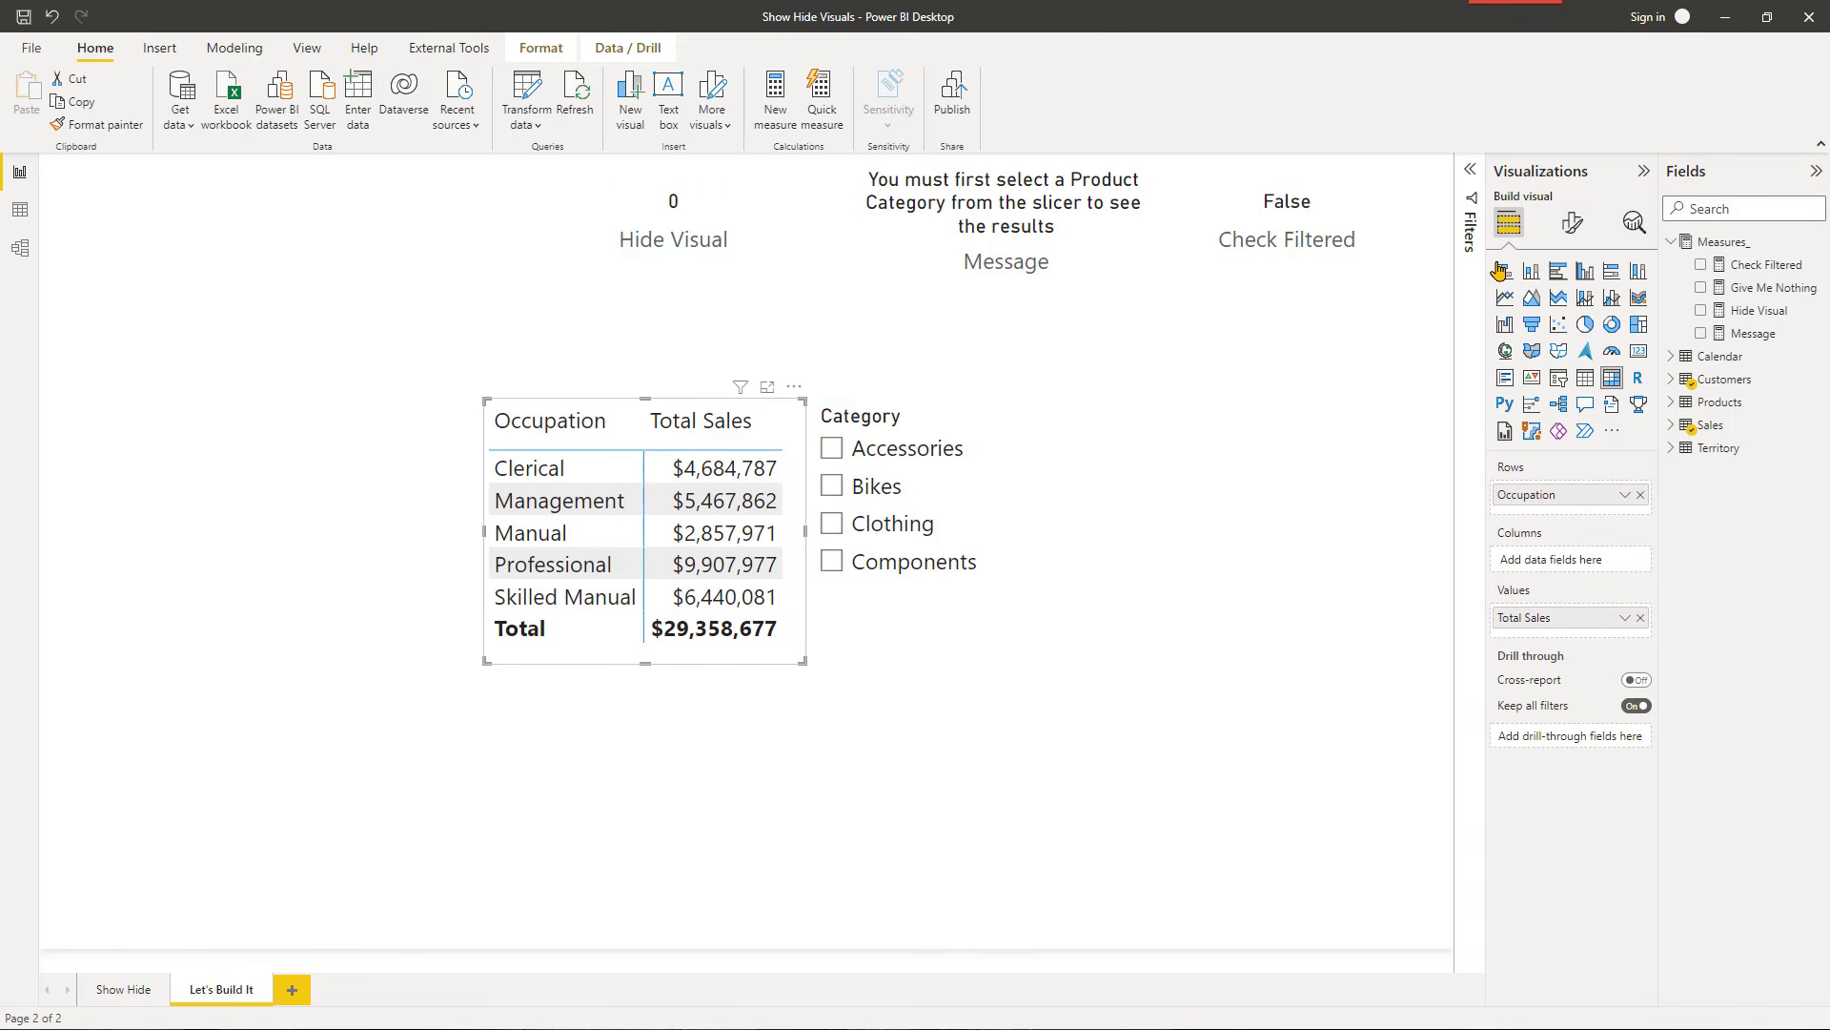
{"action": "left_click", "coordinate": [1472, 171]}
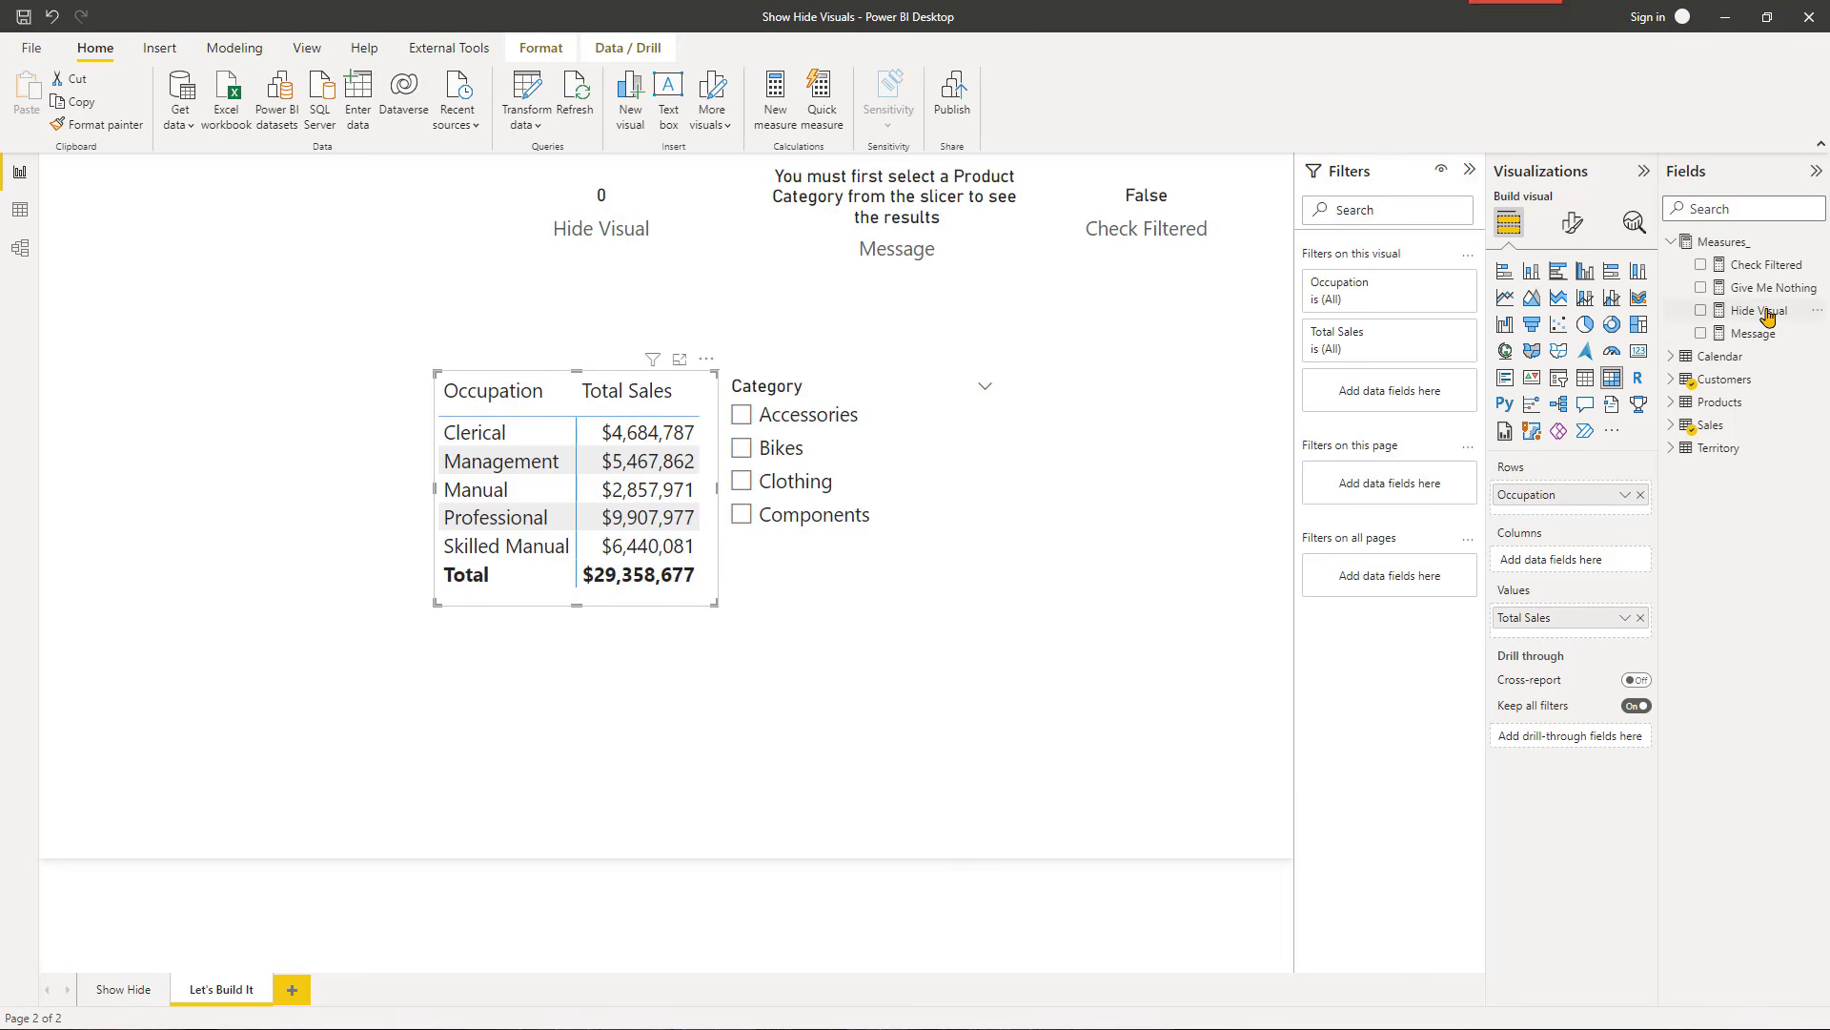
{"action": "left_click_drag", "start_coordinate": [1759, 311], "coordinate": [1421, 396]}
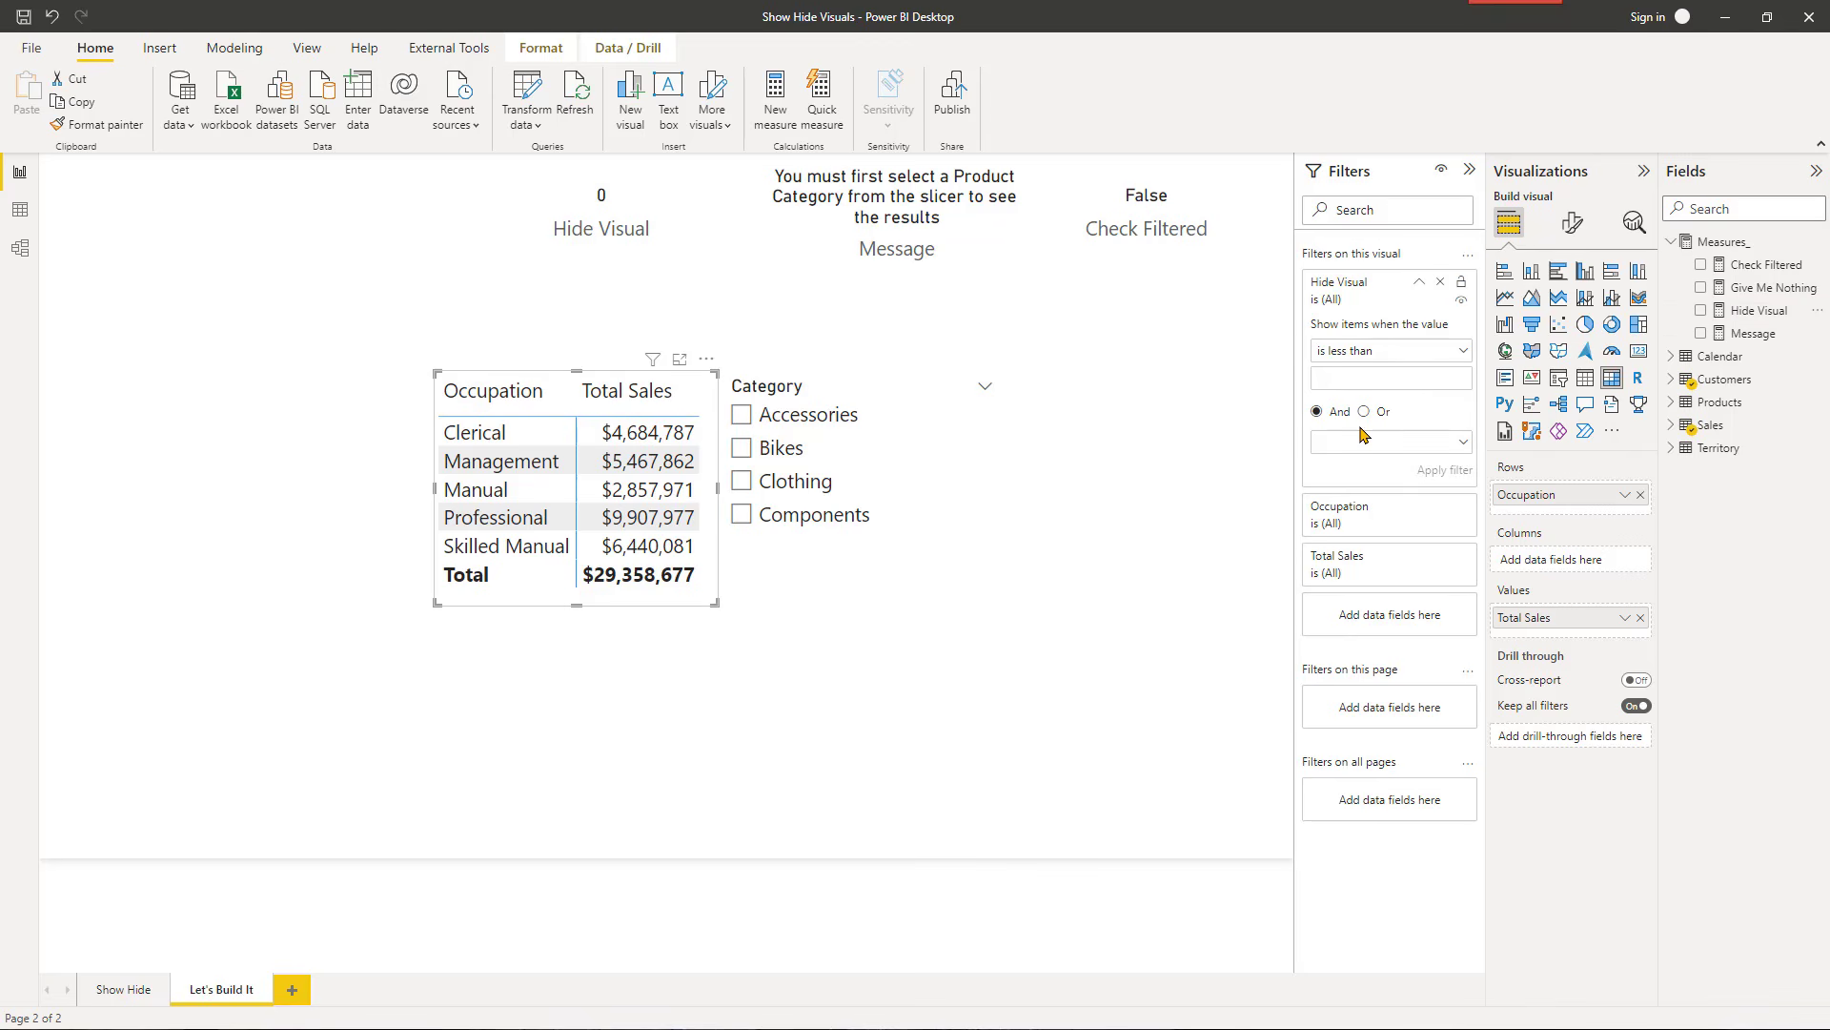
{"action": "left_click", "coordinate": [1462, 356]}
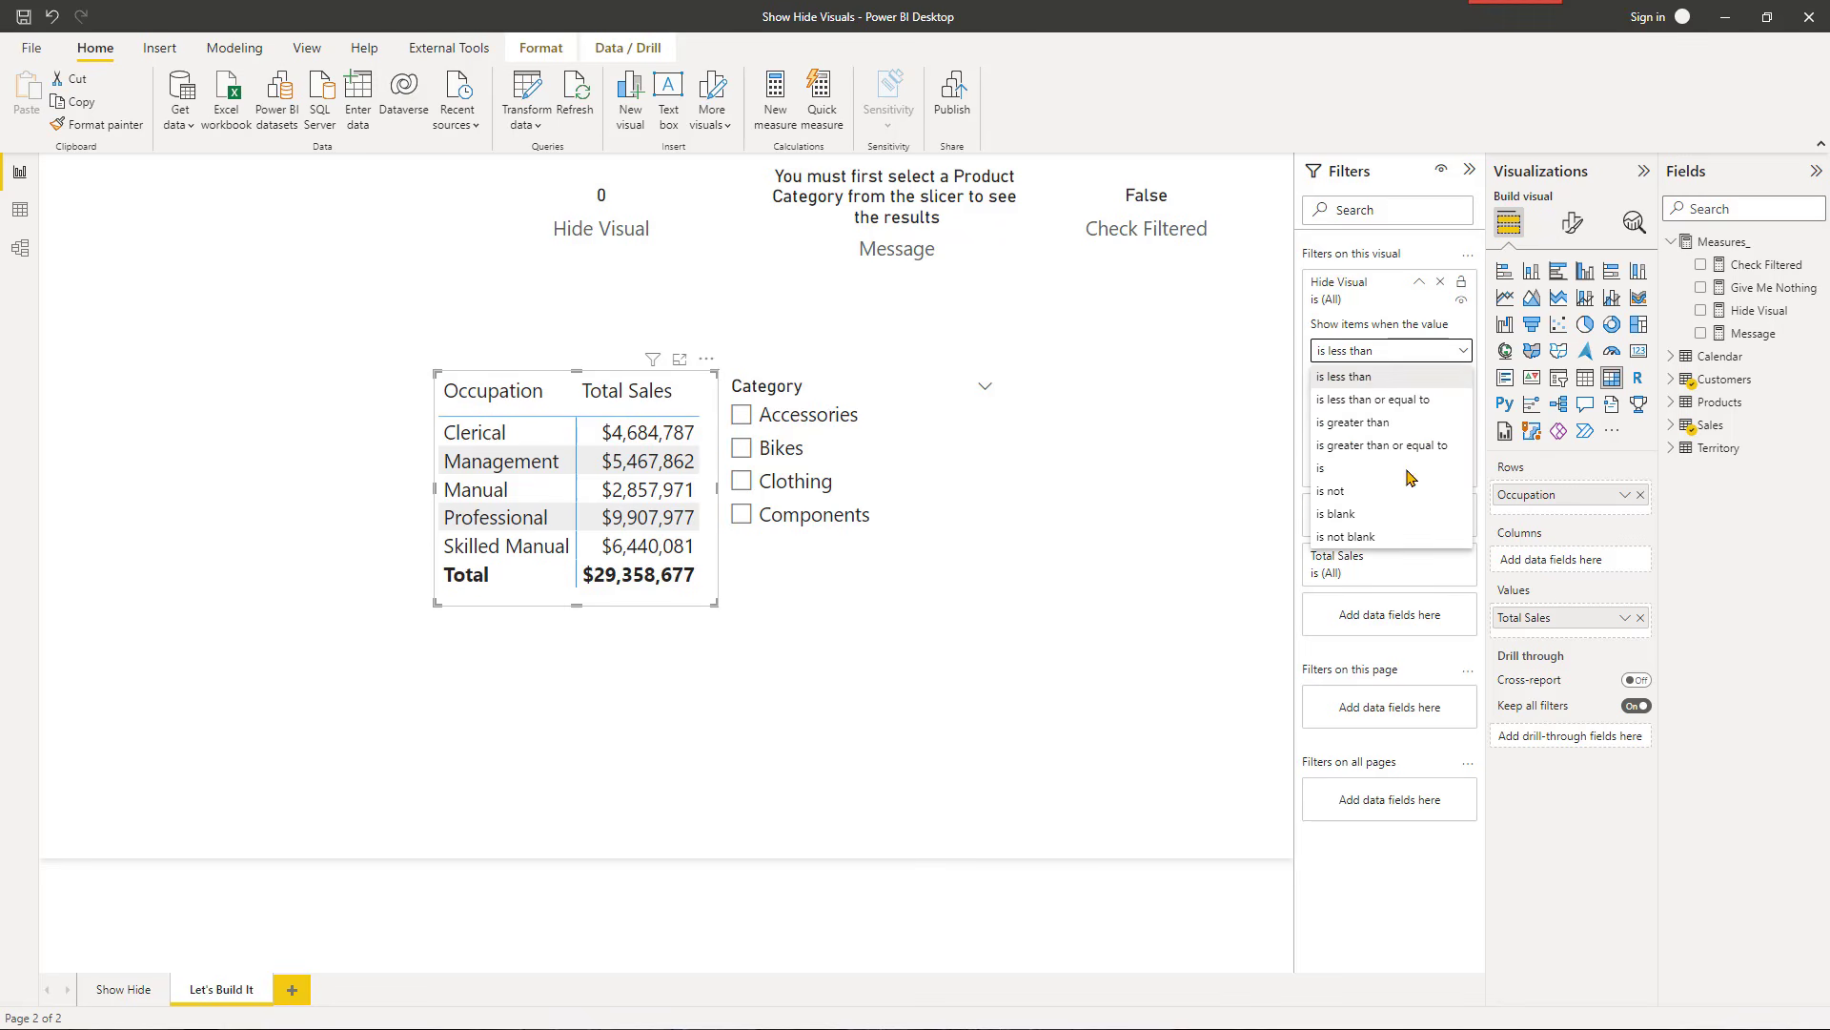
{"action": "left_click", "coordinate": [1366, 469]}
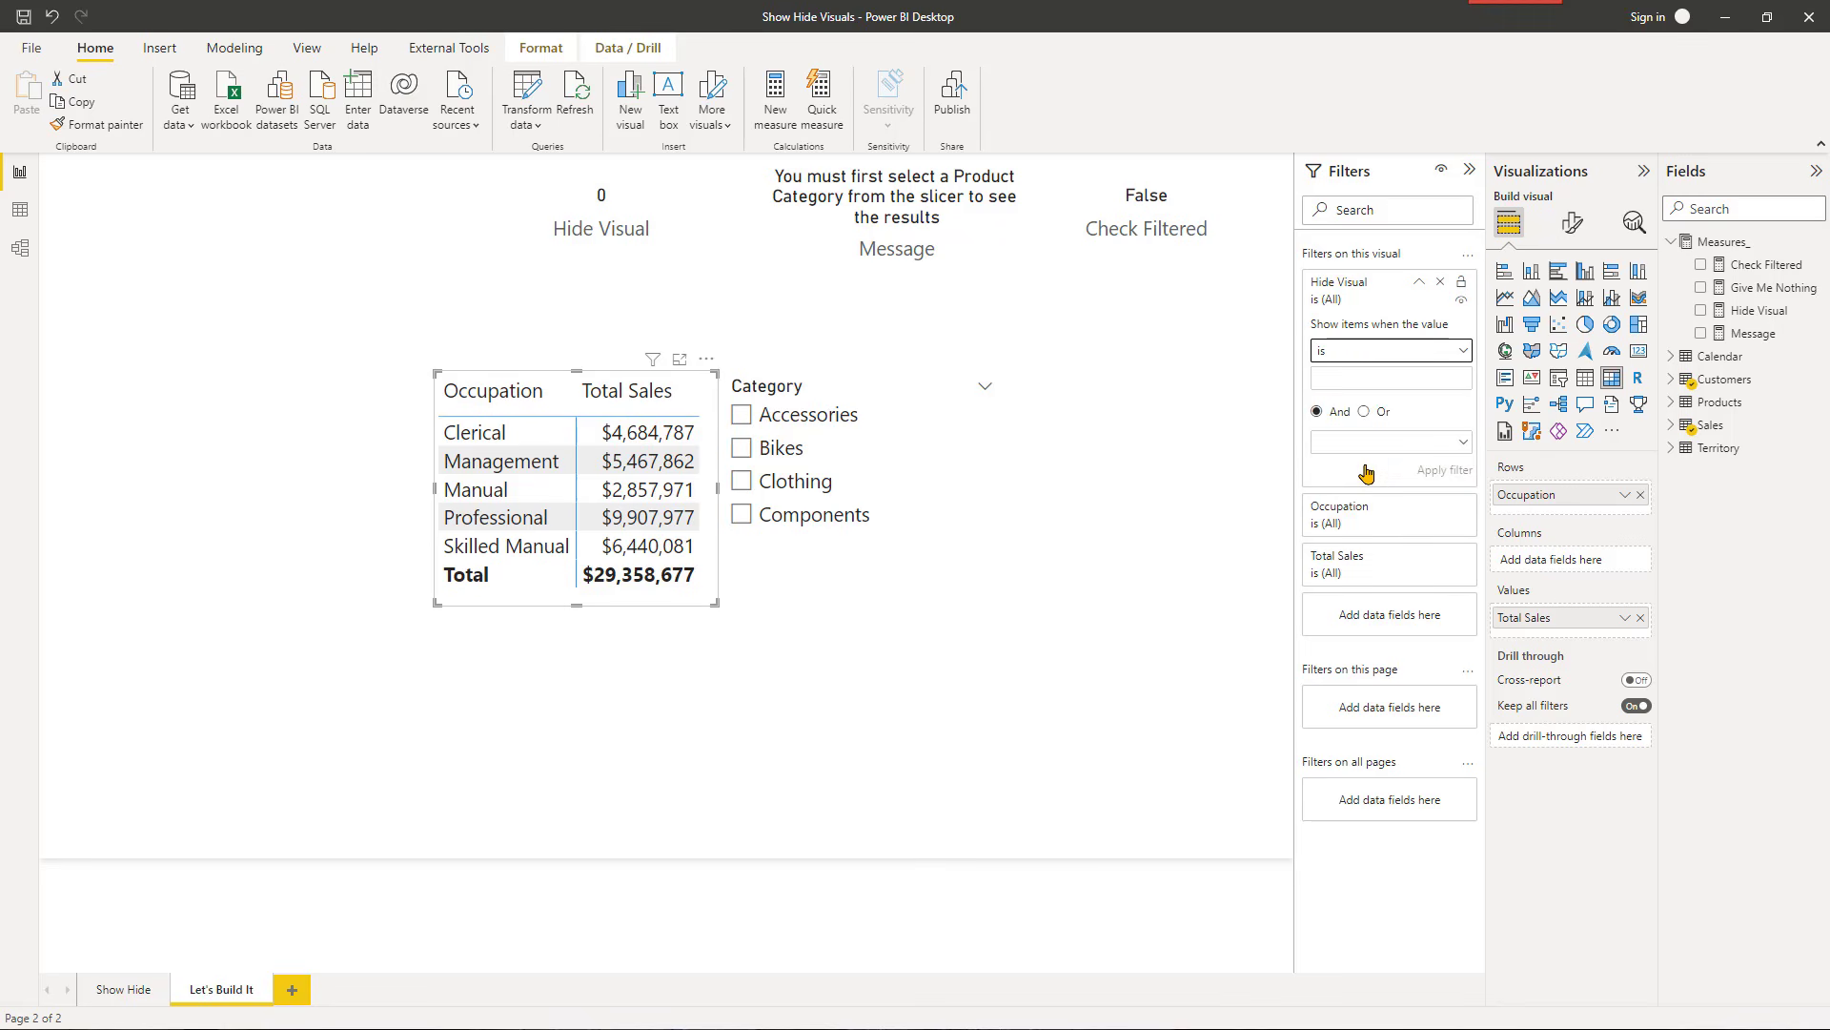
{"action": "left_click", "coordinate": [1370, 378]}
{"action": "type", "text": "1"}
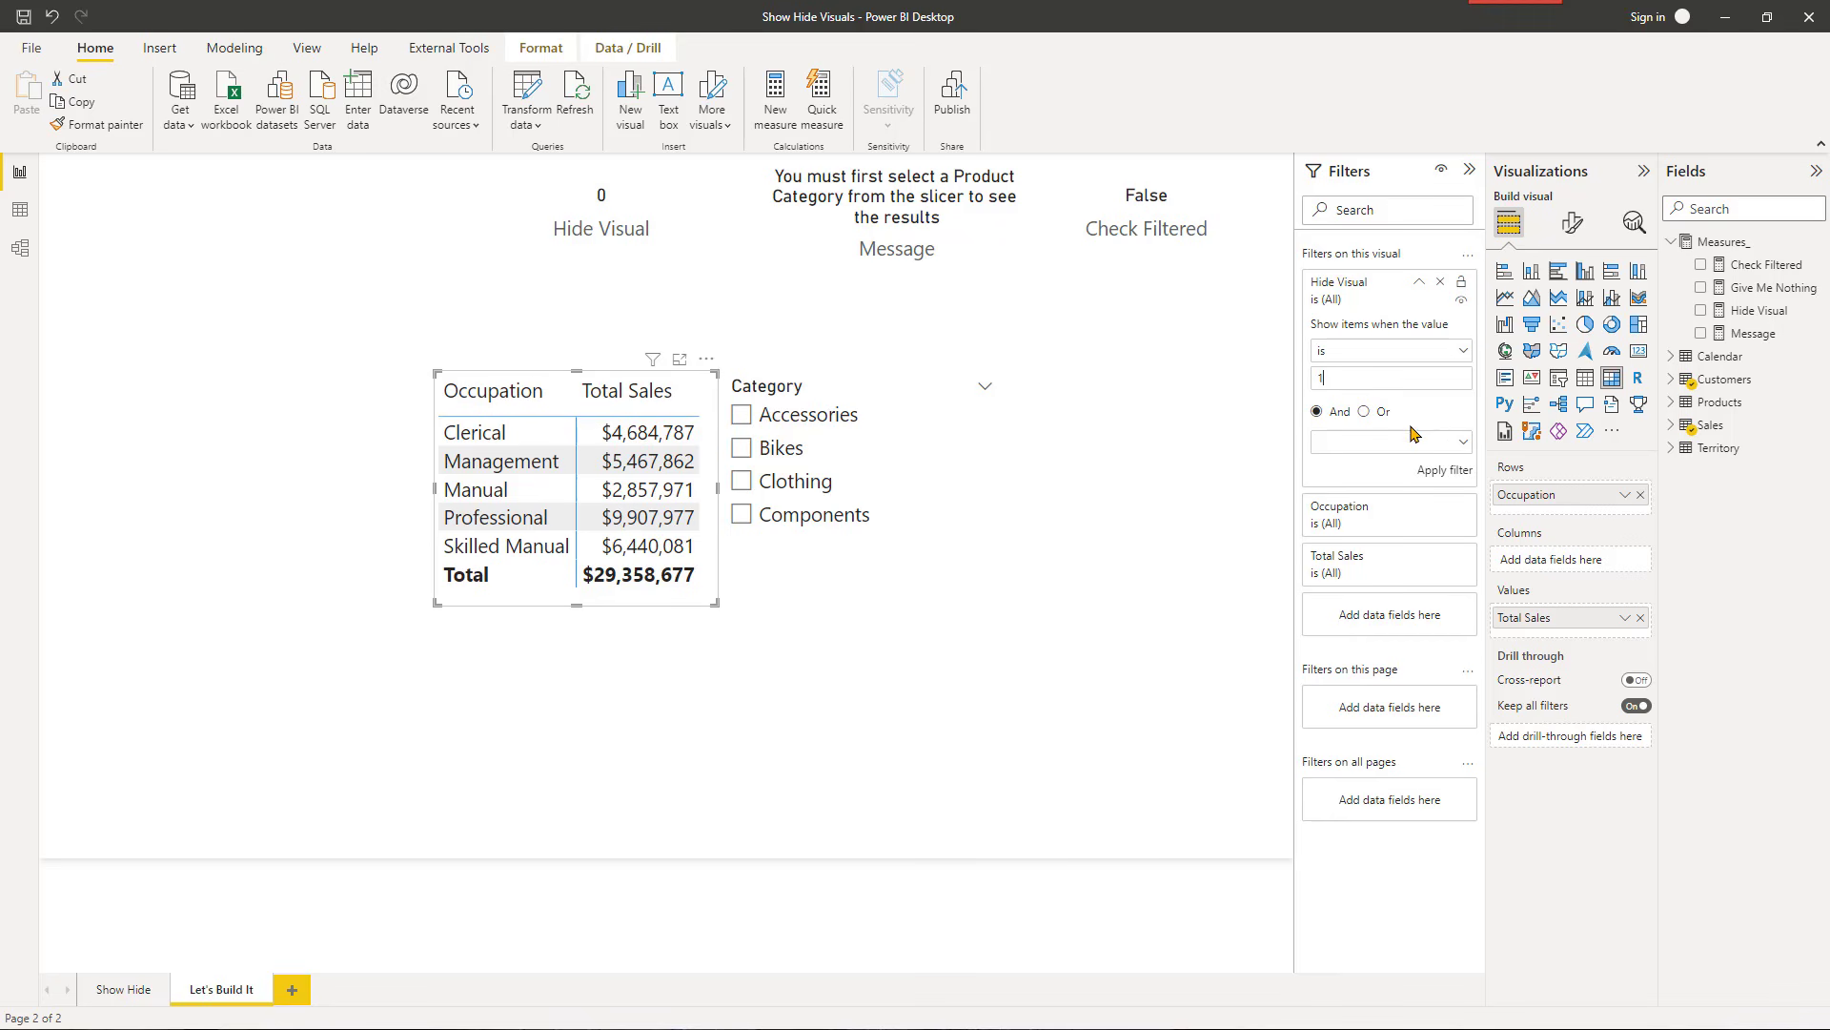
{"action": "left_click", "coordinate": [1445, 472]}
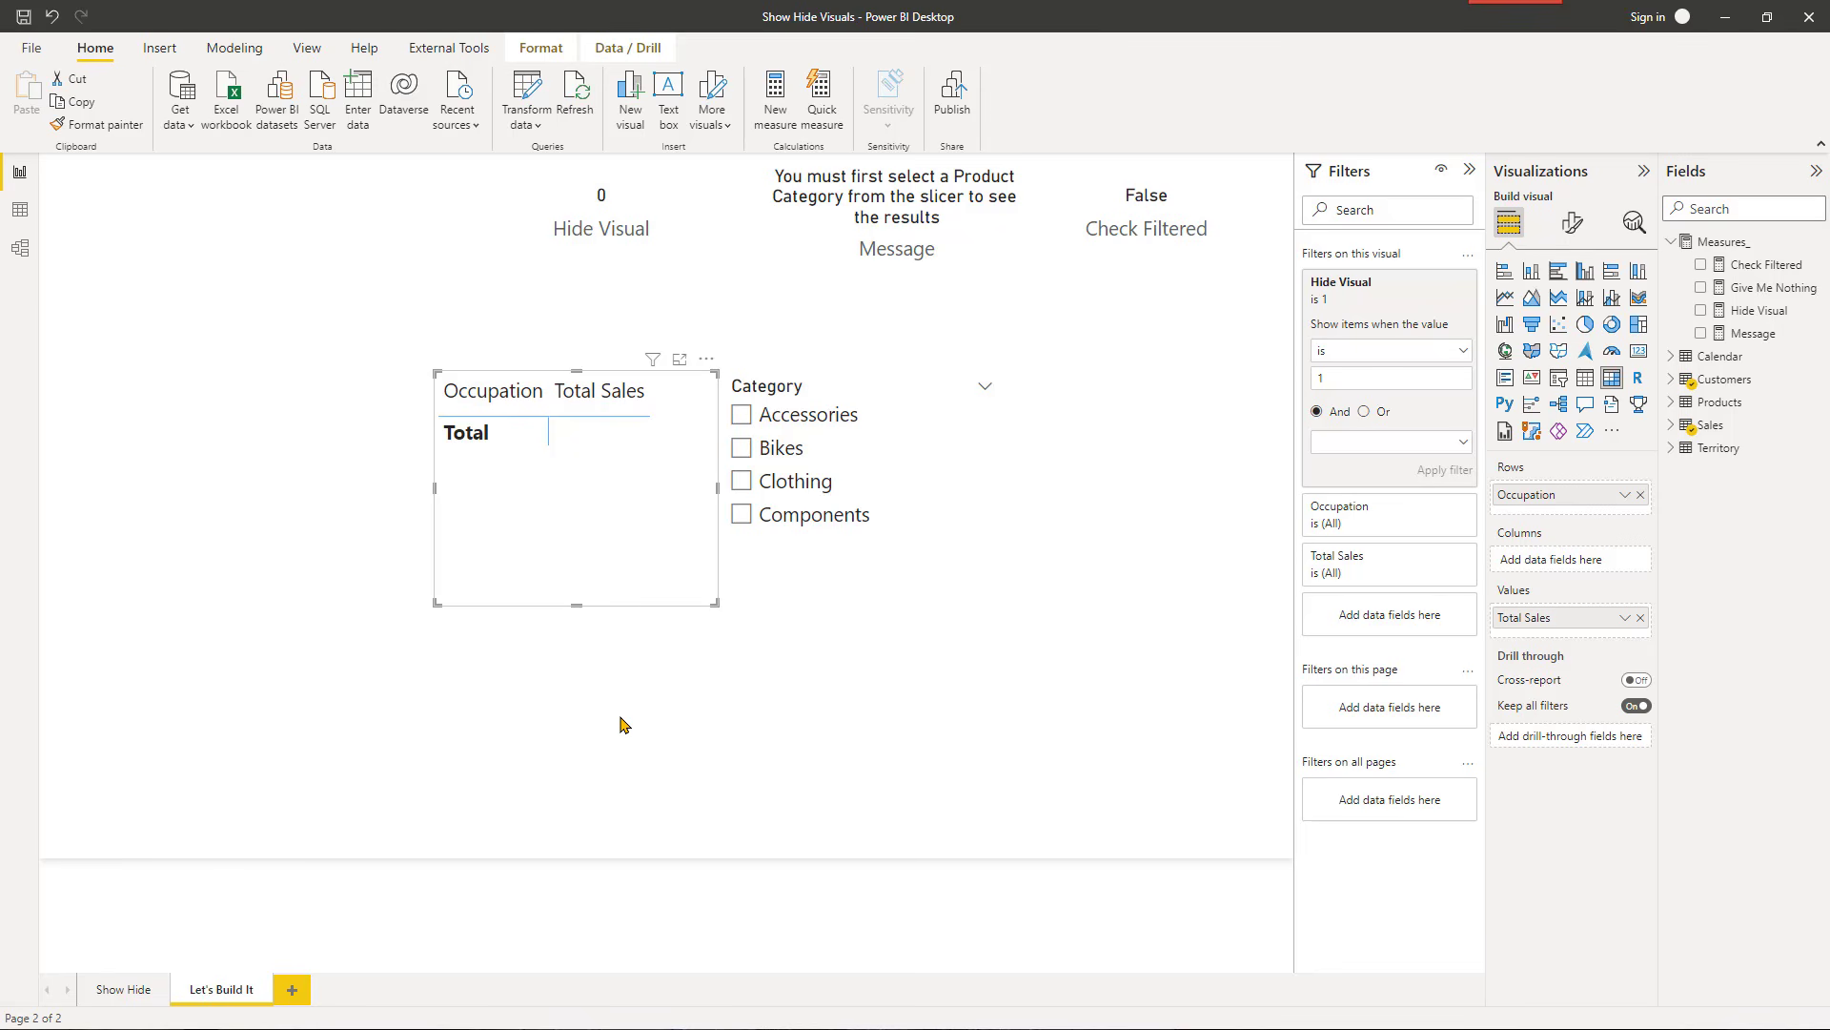
{"action": "left_click", "coordinate": [797, 458]}
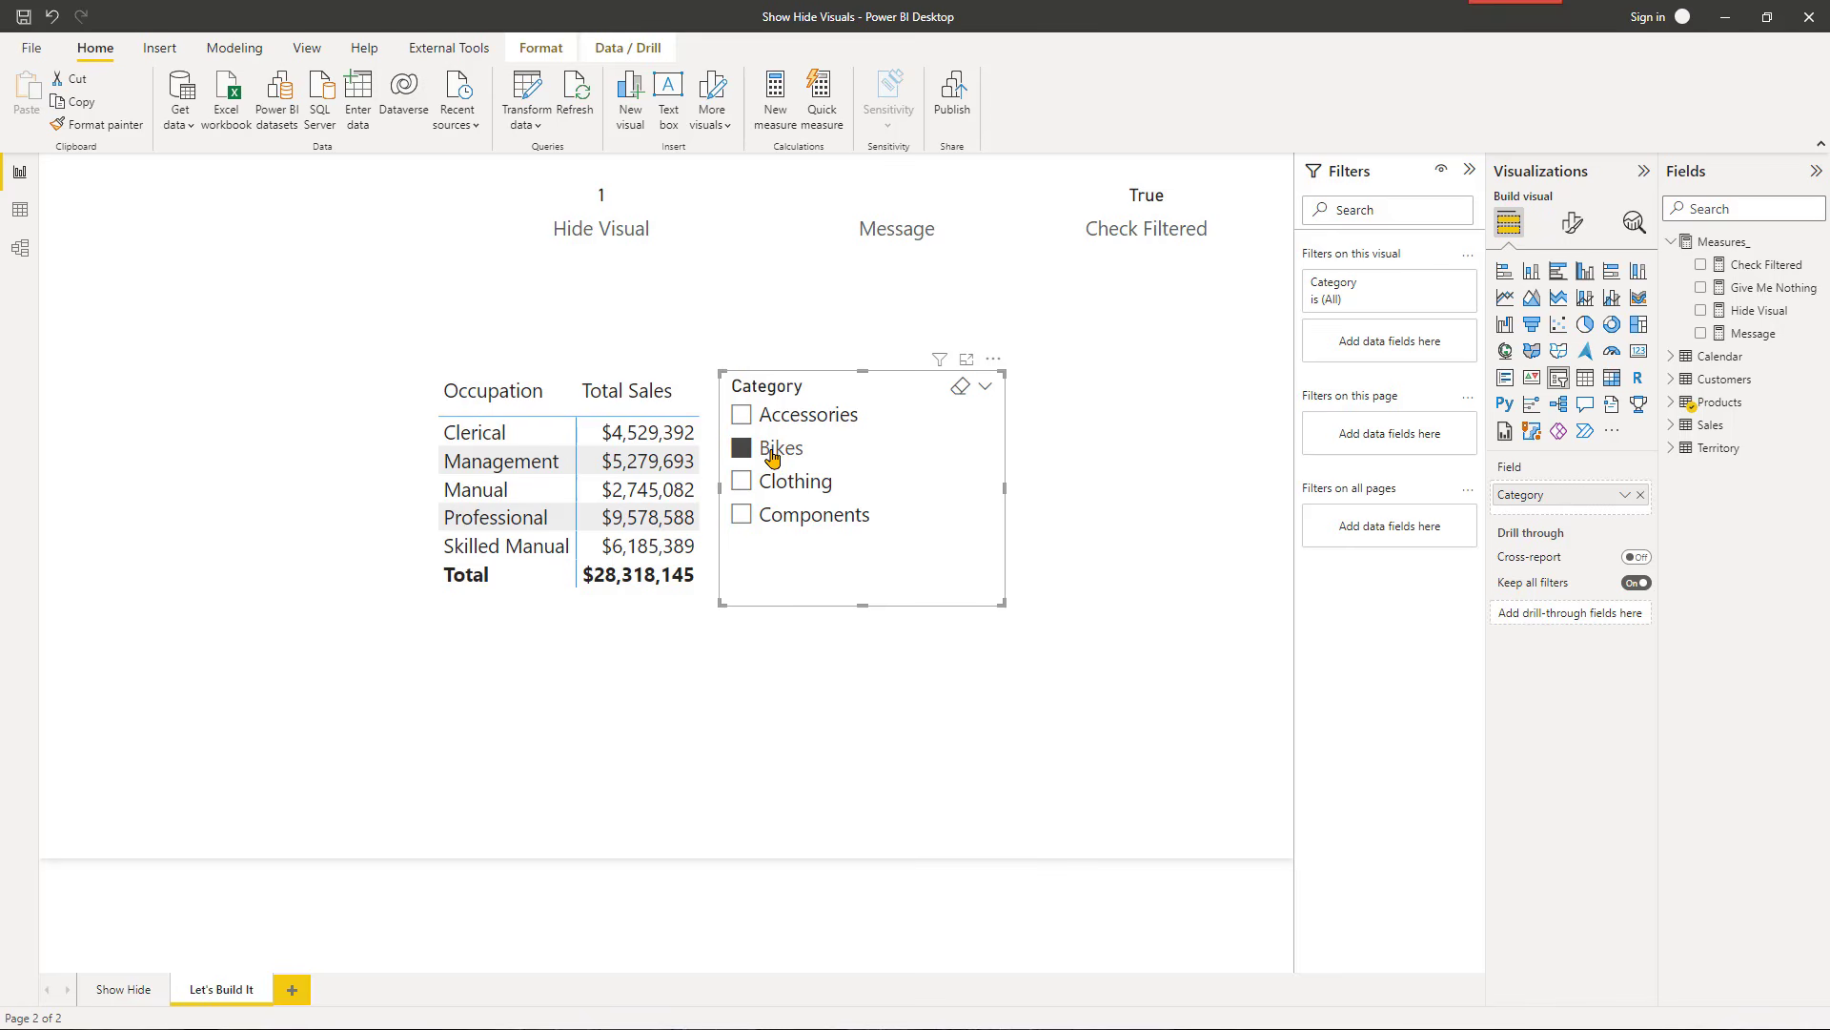
{"action": "left_click", "coordinate": [772, 458]}
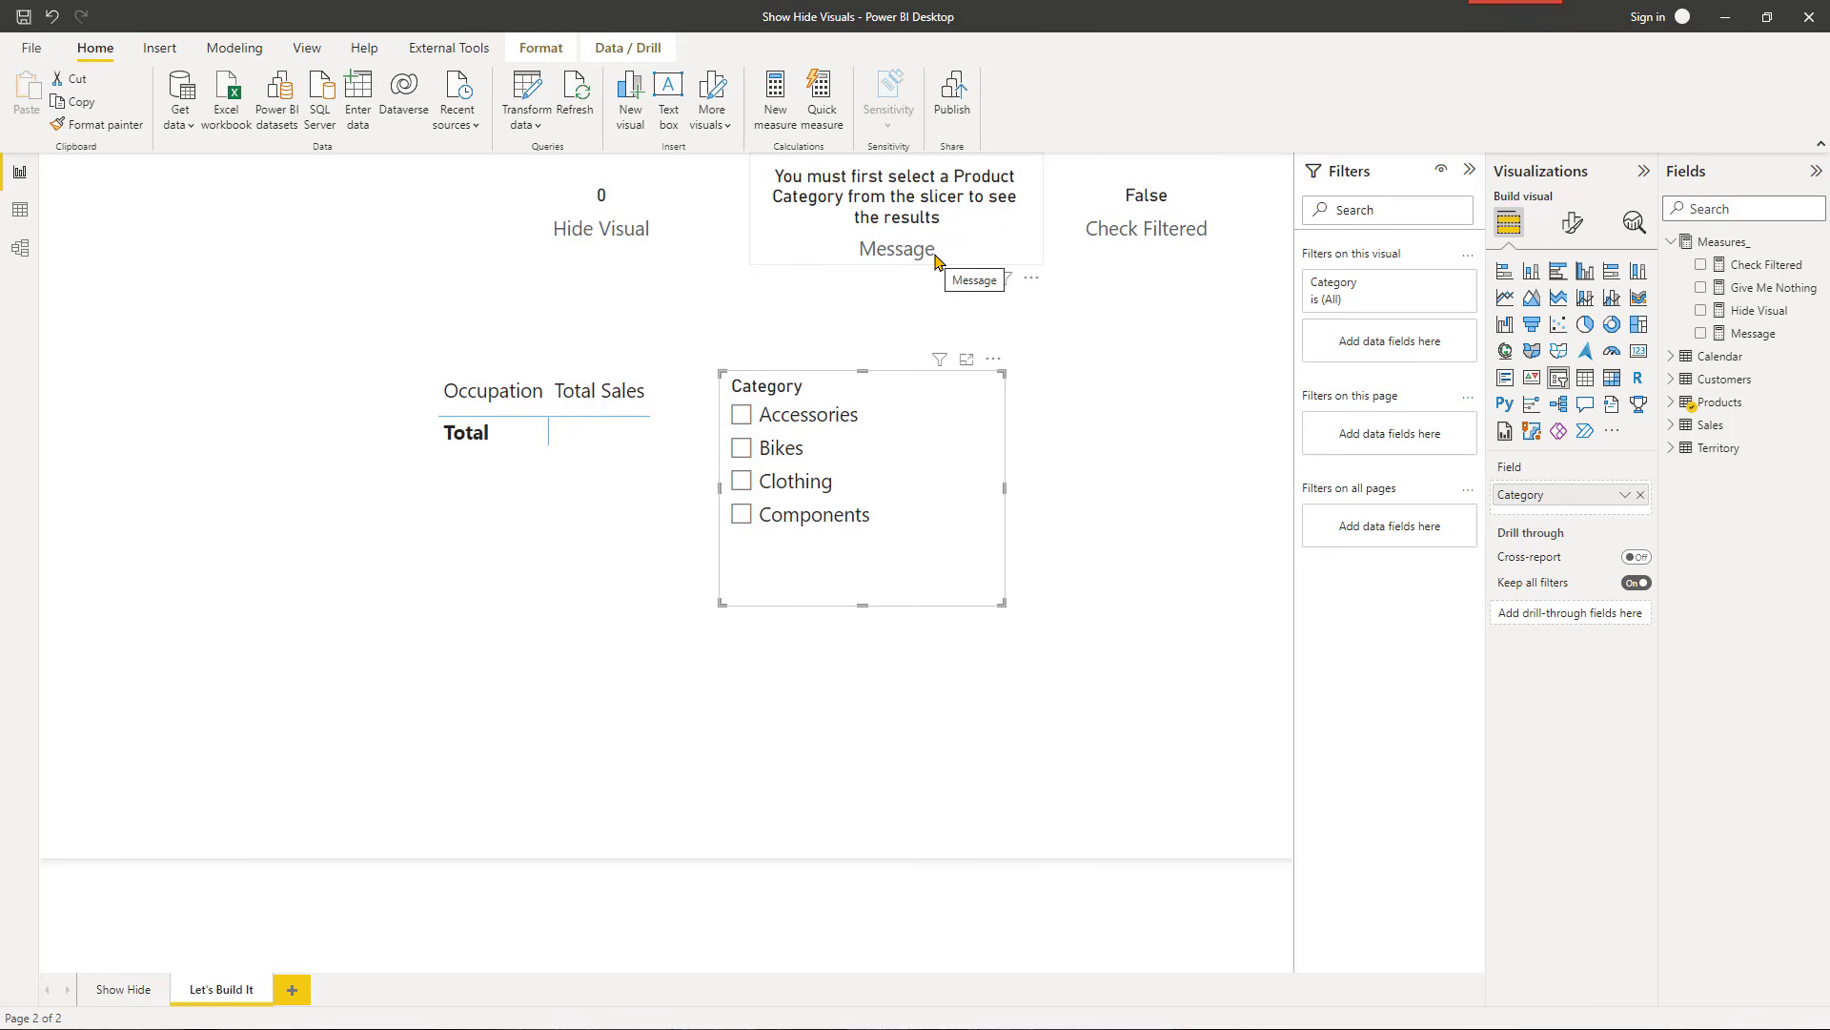
Step: Create a measure in the Measures_ table named Make Transparent and begin an IF formula that tests [Check Filtered]
{"action": "right_click", "coordinate": [1742, 251]}
{"action": "key", "text": "Escape"}
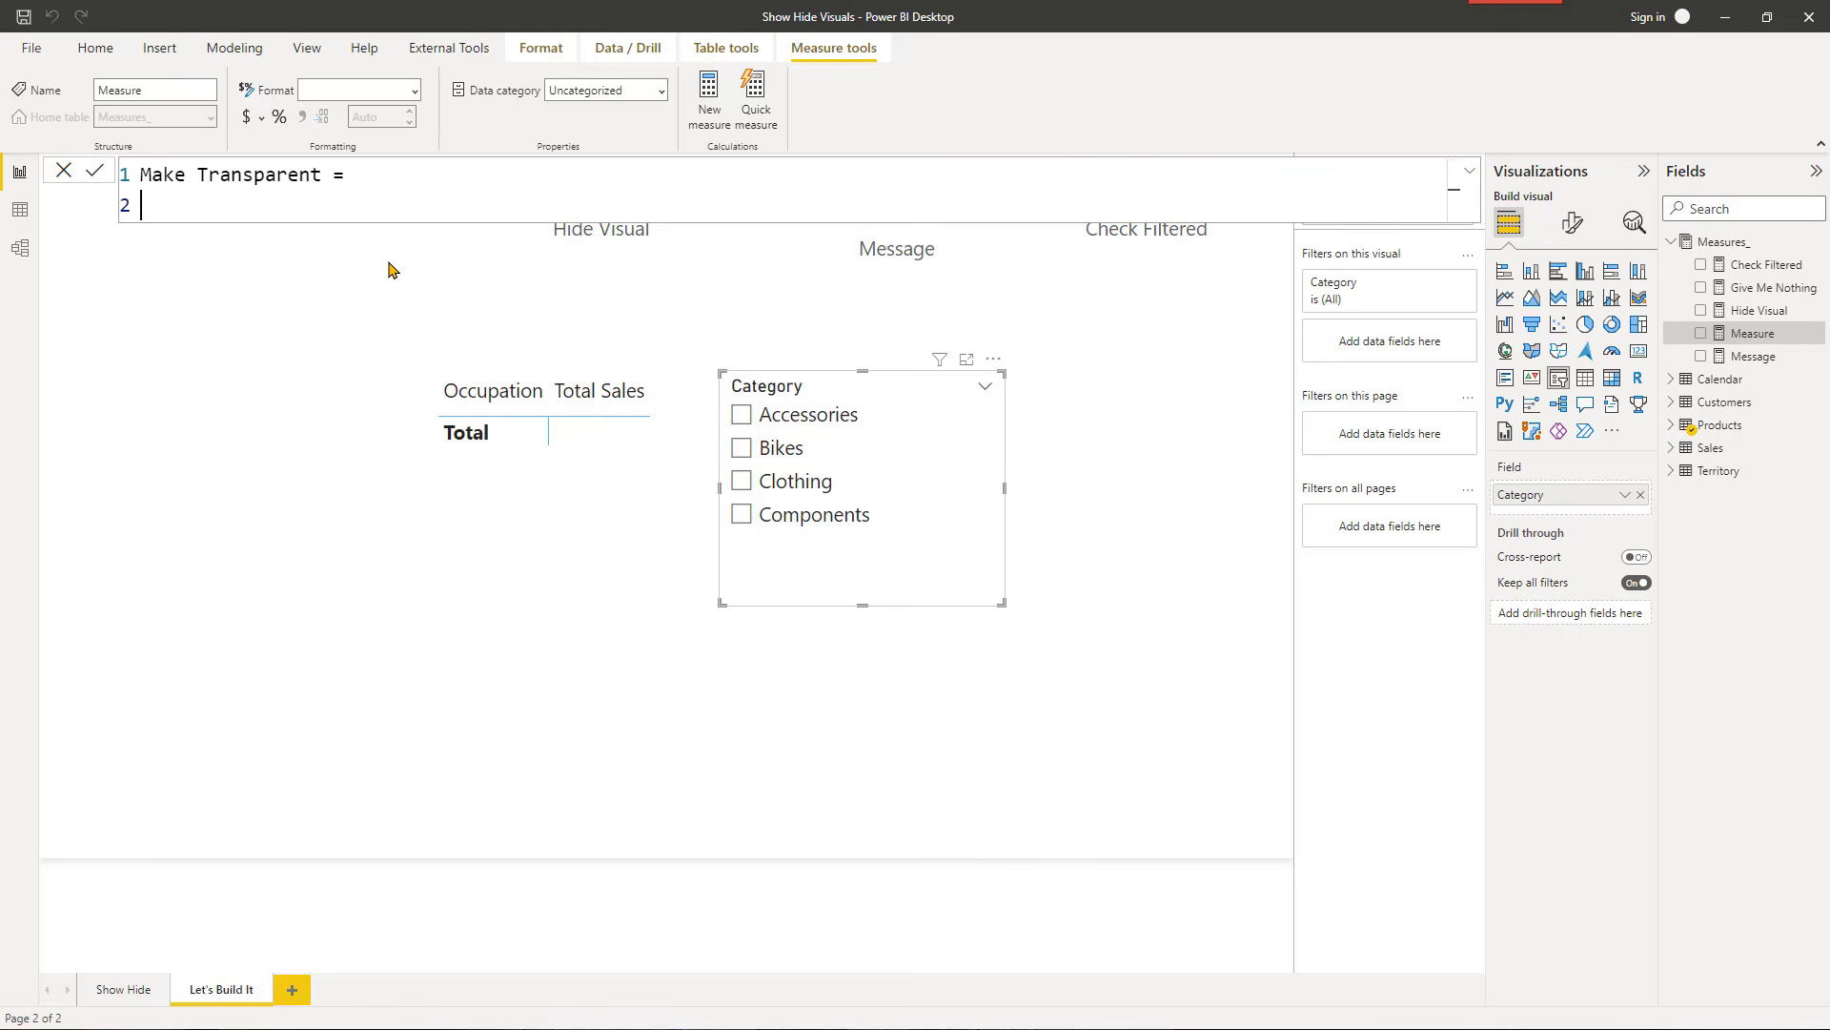
{"action": "type", "text": "if"}
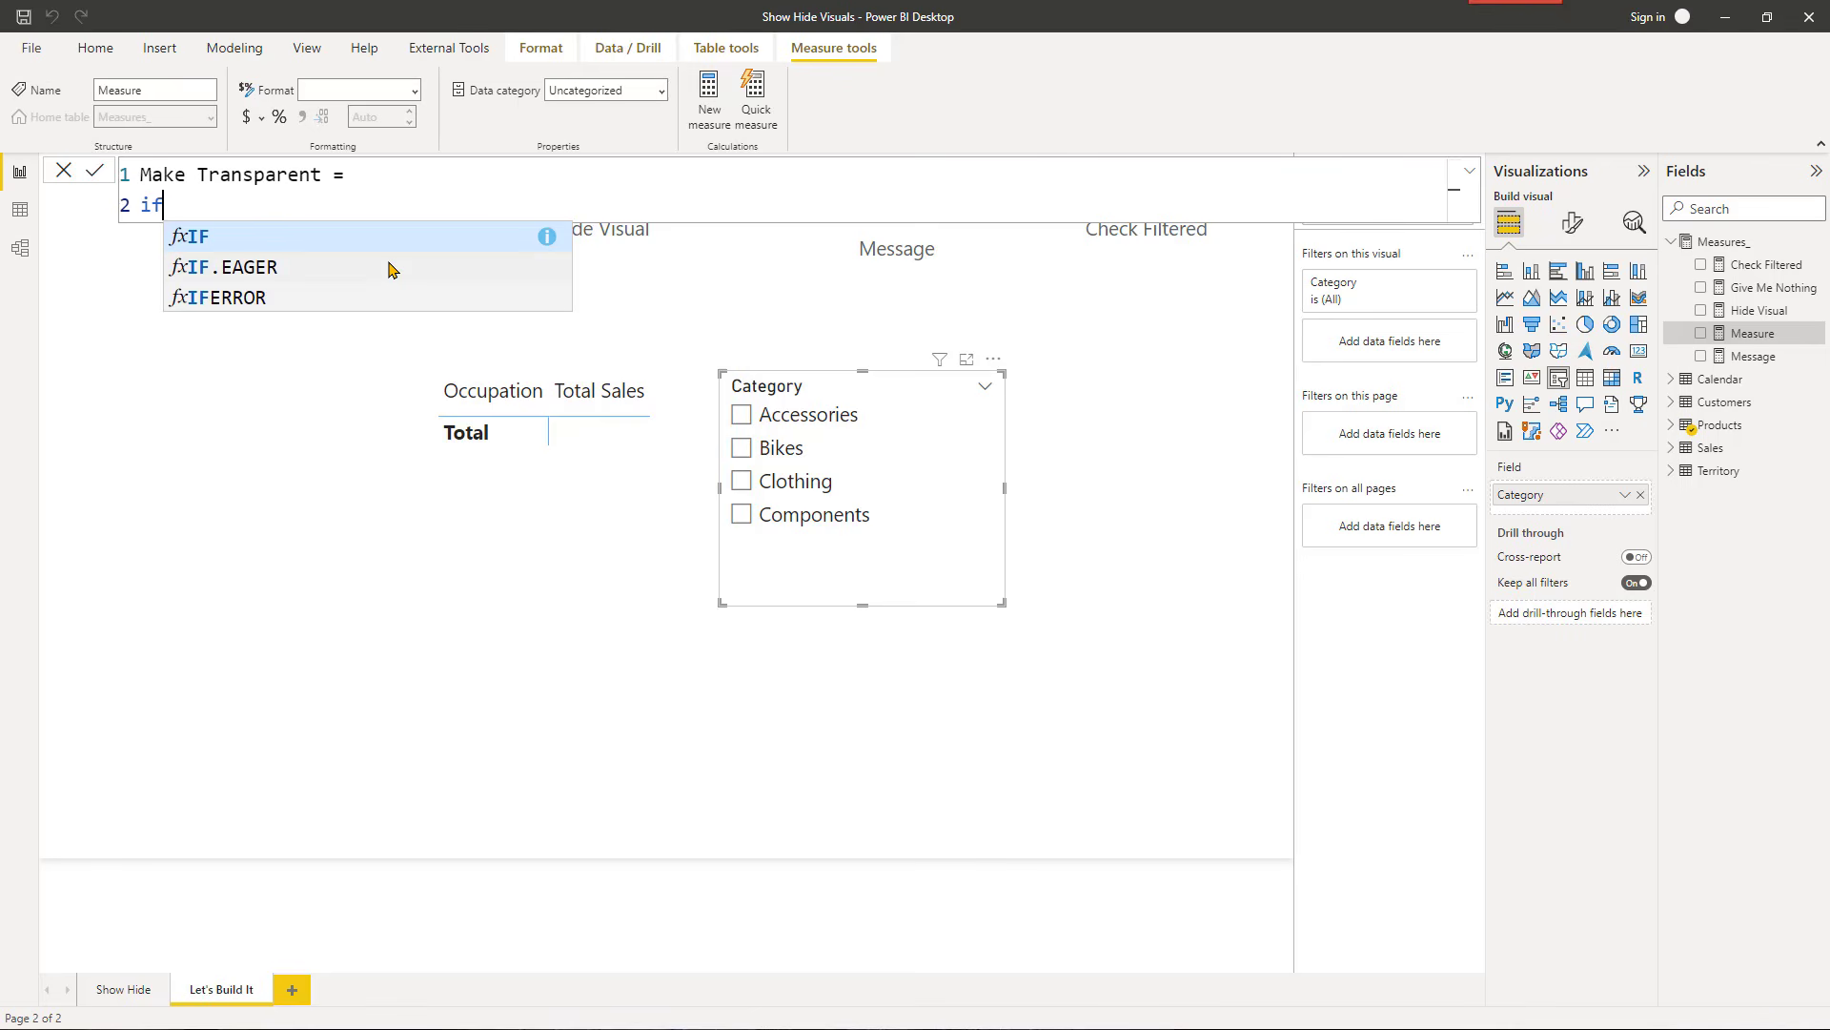
{"action": "key", "text": "Tab"}
{"action": "key", "text": "shift+Return"}
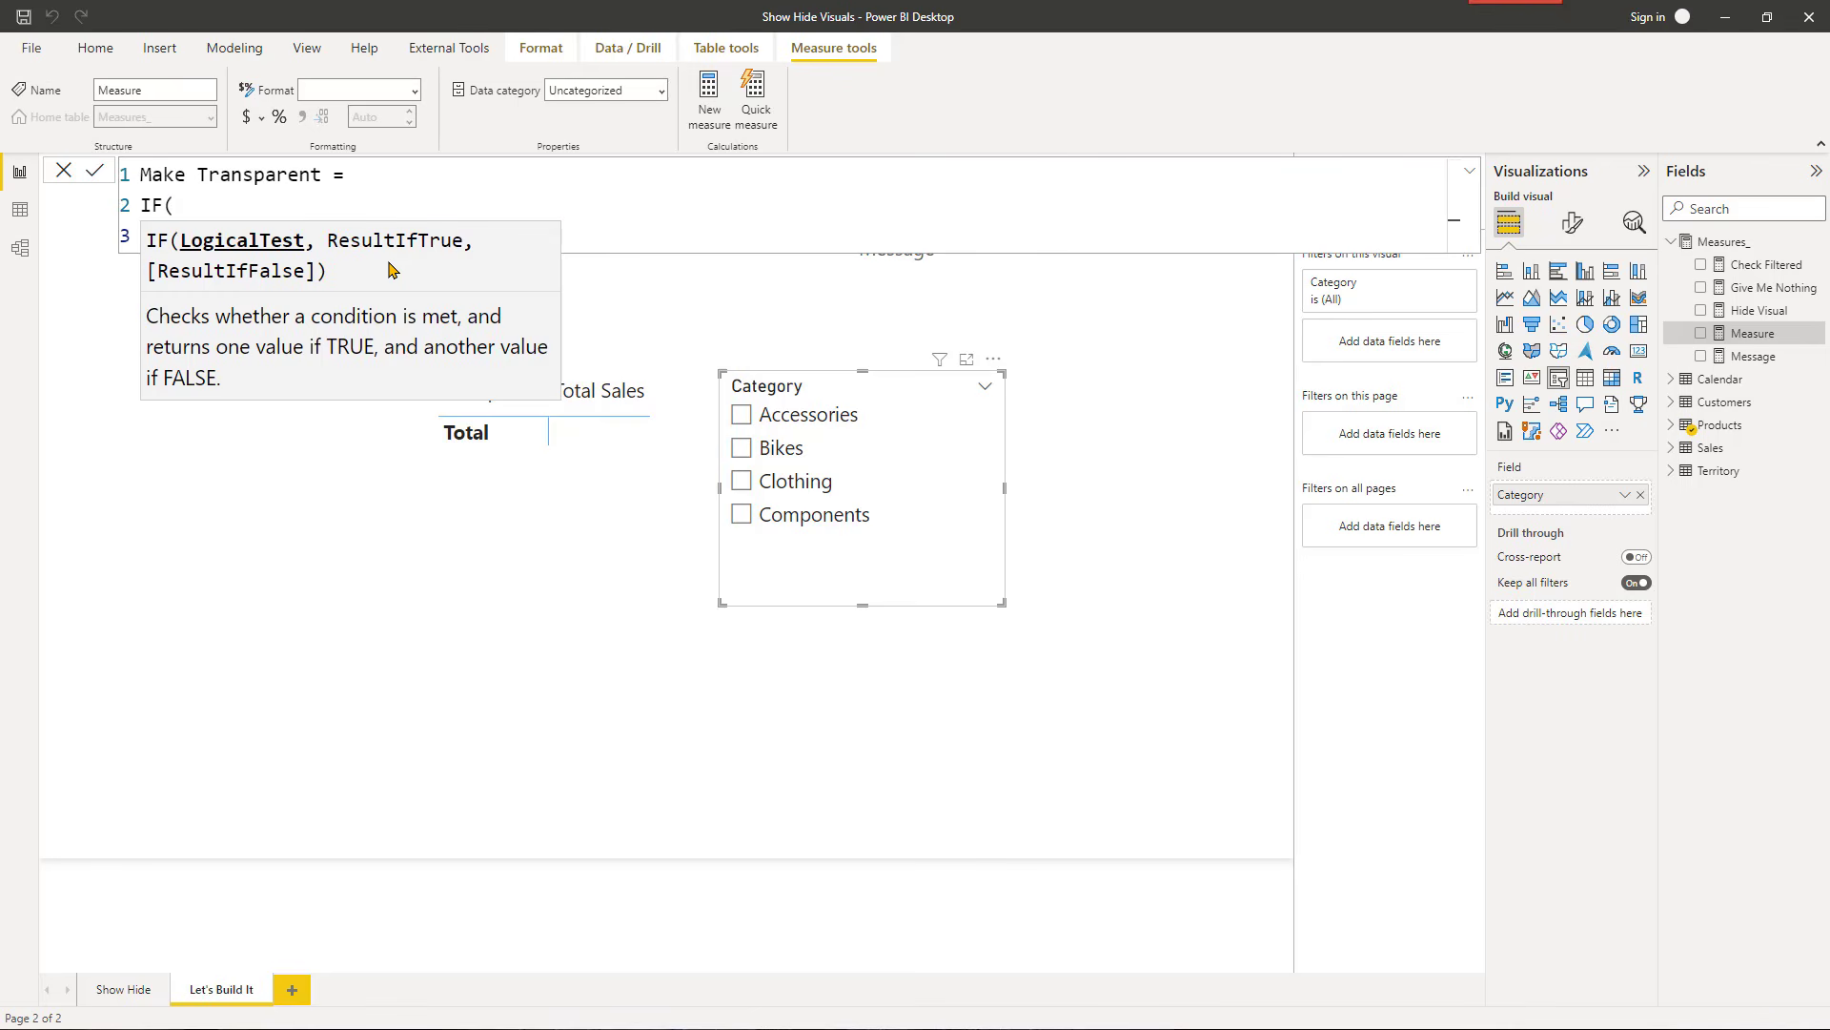
{"action": "type", "text": "[Check Filtered],"}
{"action": "key", "text": "shift+Return"}
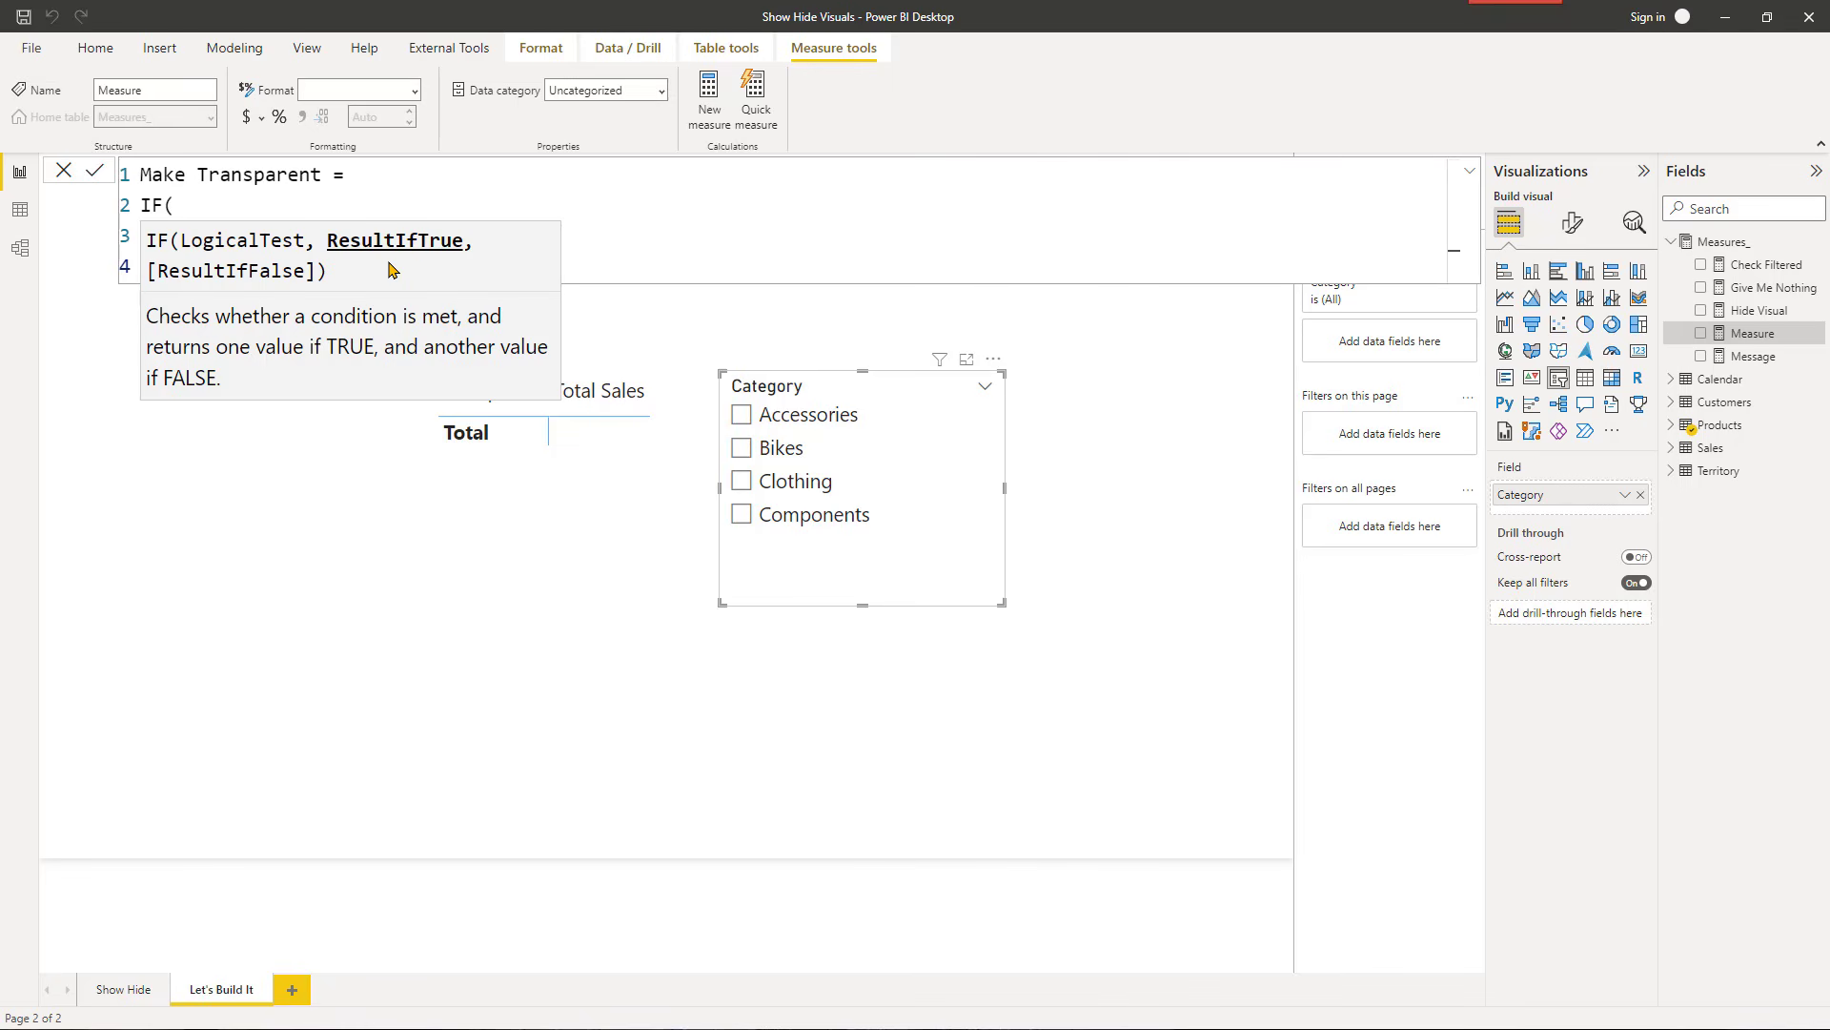
Step: Complete Make Transparent with "#FFFFFF00" if true, commented "Returns transparent if Check Filtered is True", and "White" otherwise, and commit it
{"action": "type", "text": ","}
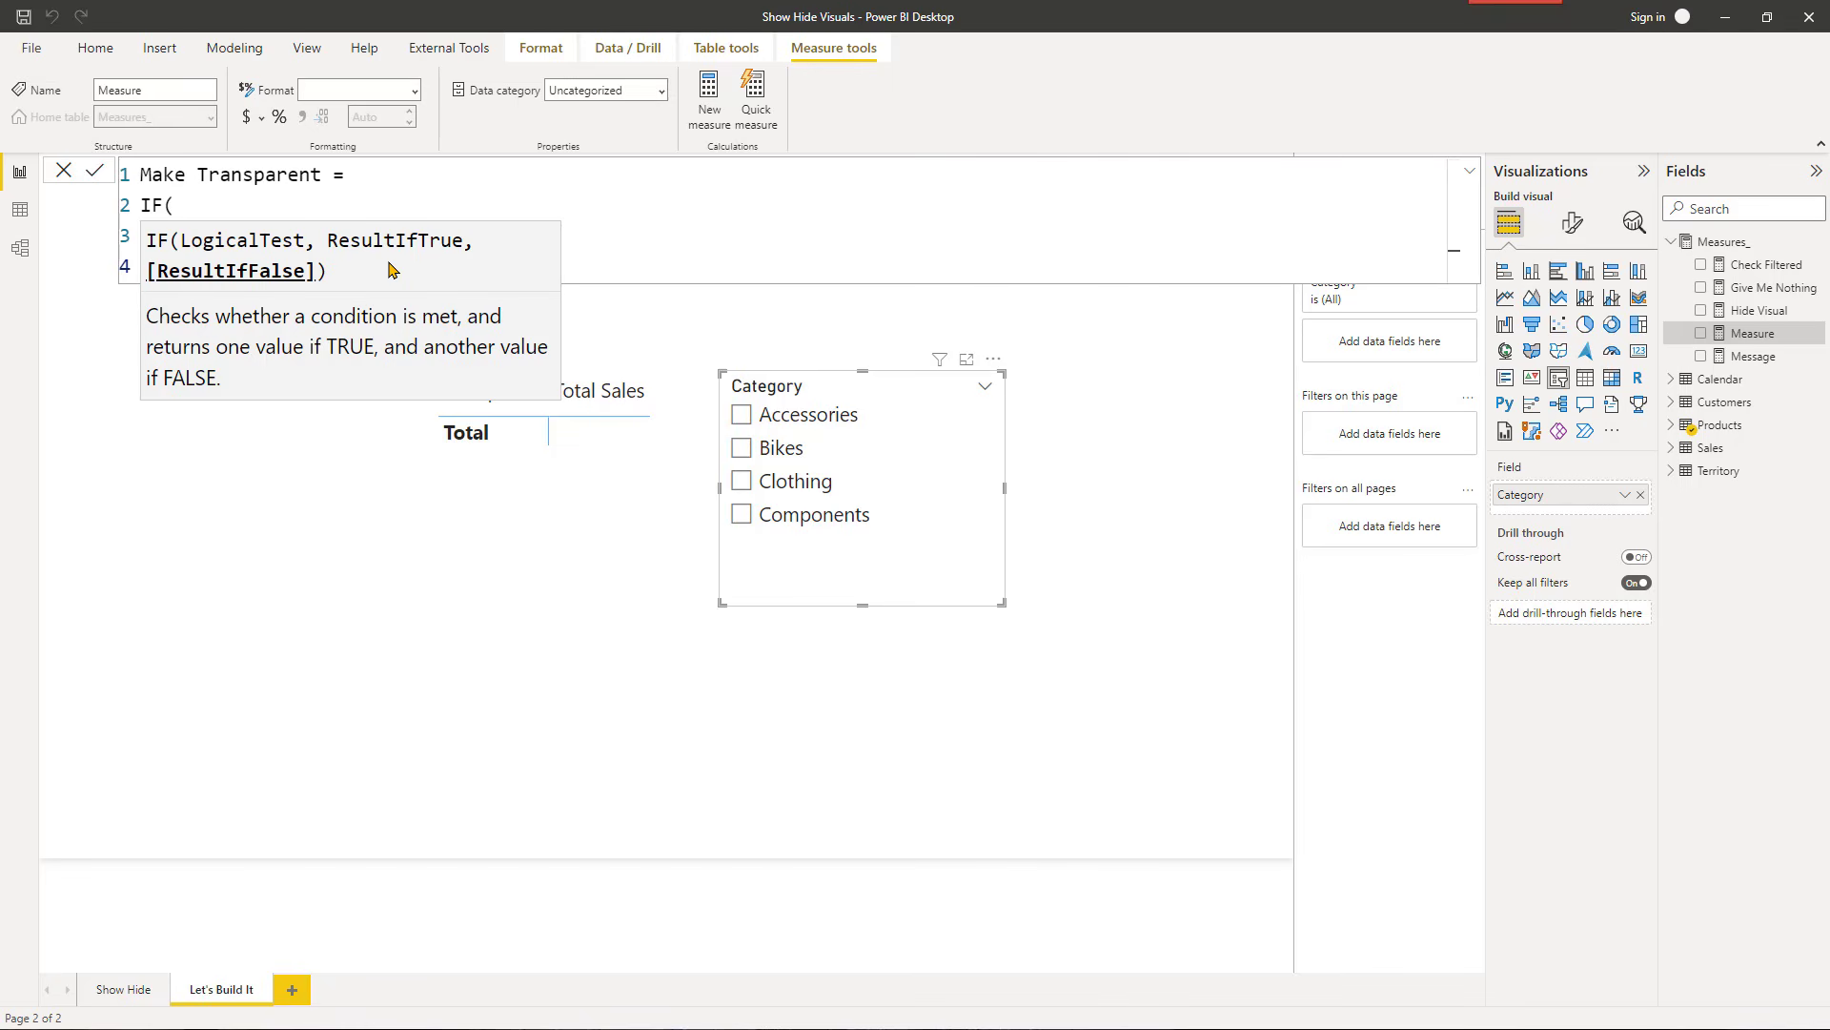
{"action": "type", "text": ")"}
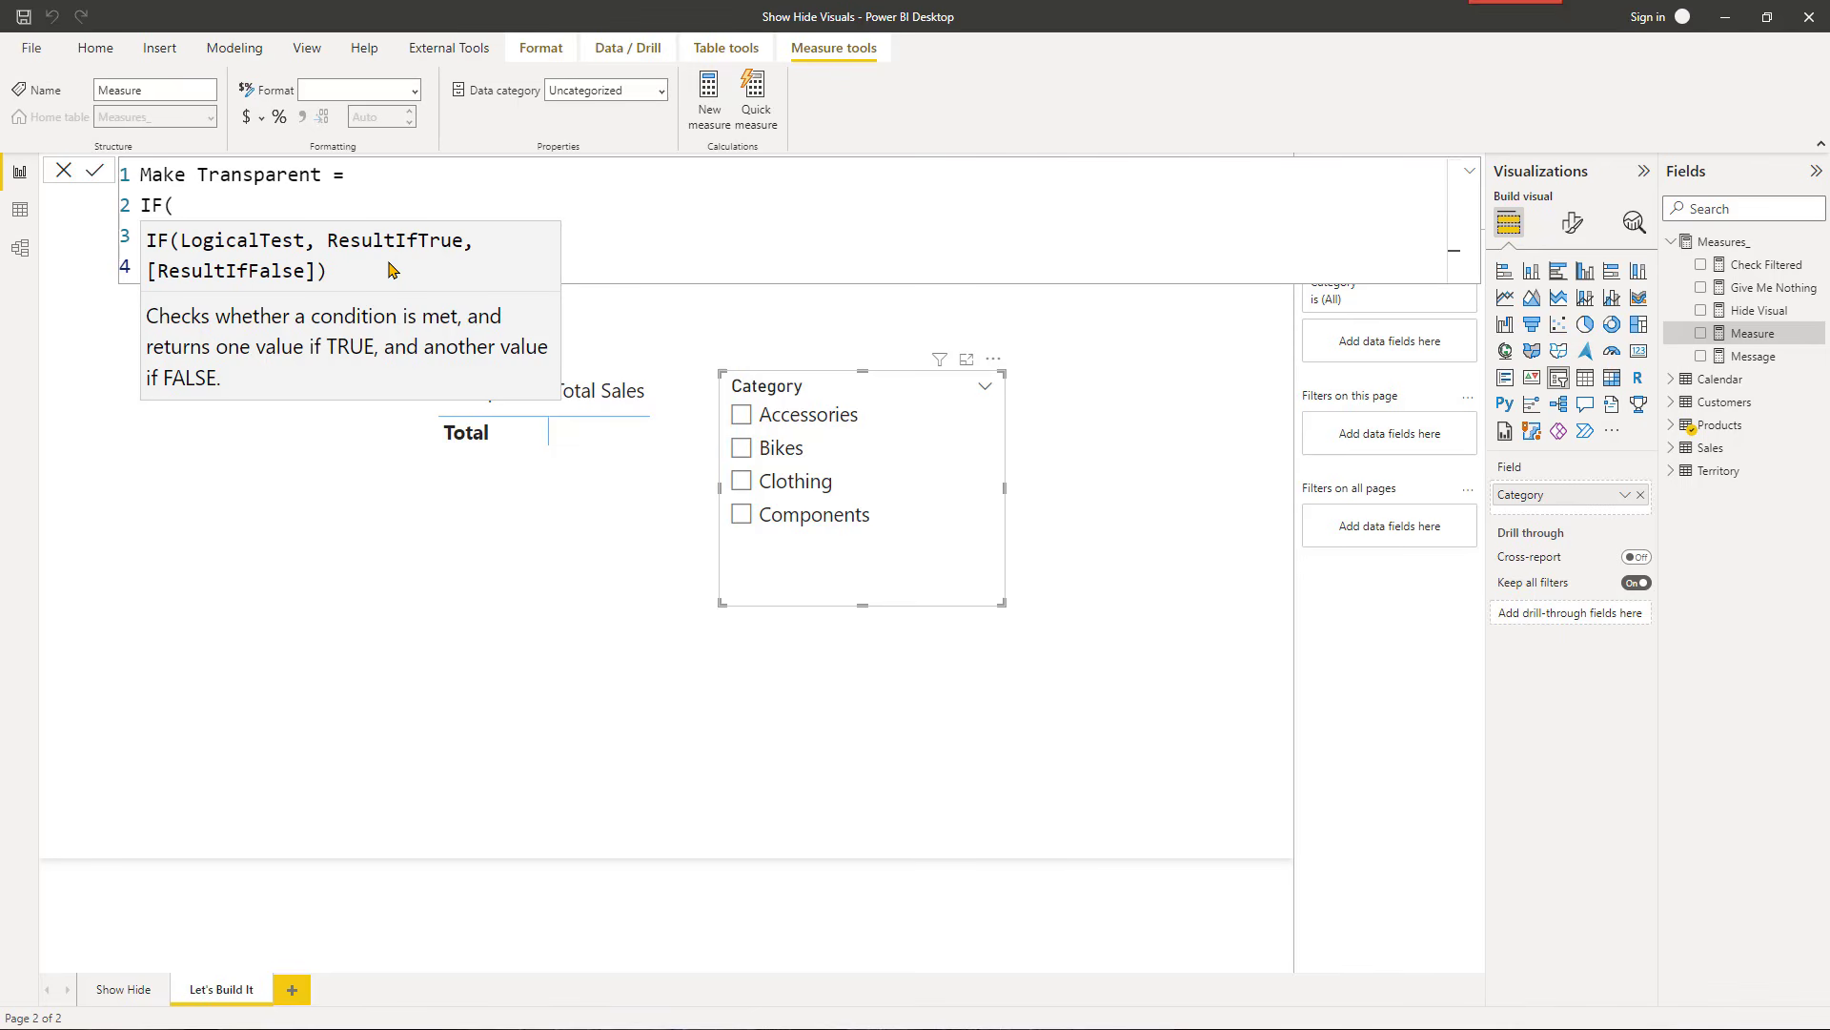
{"action": "type", "text": "Returns transparent if Check Filtered is True"}
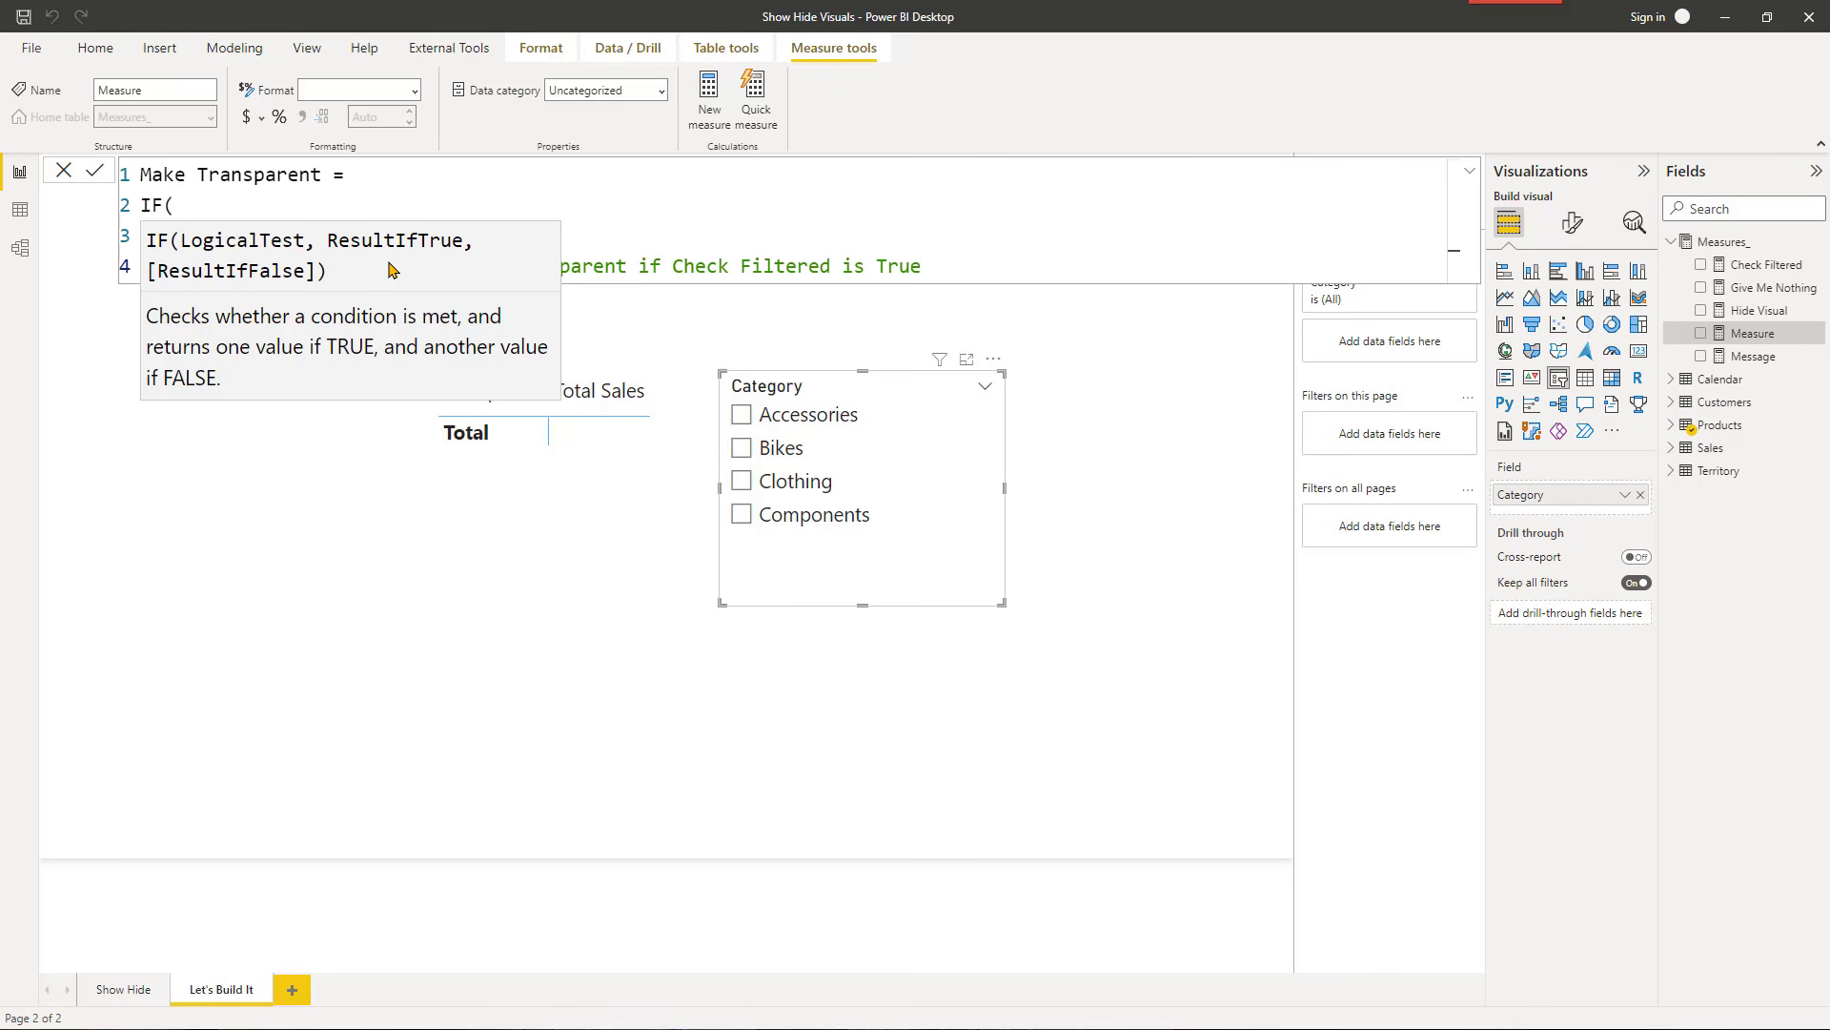
{"action": "key", "text": "shift+Return"}
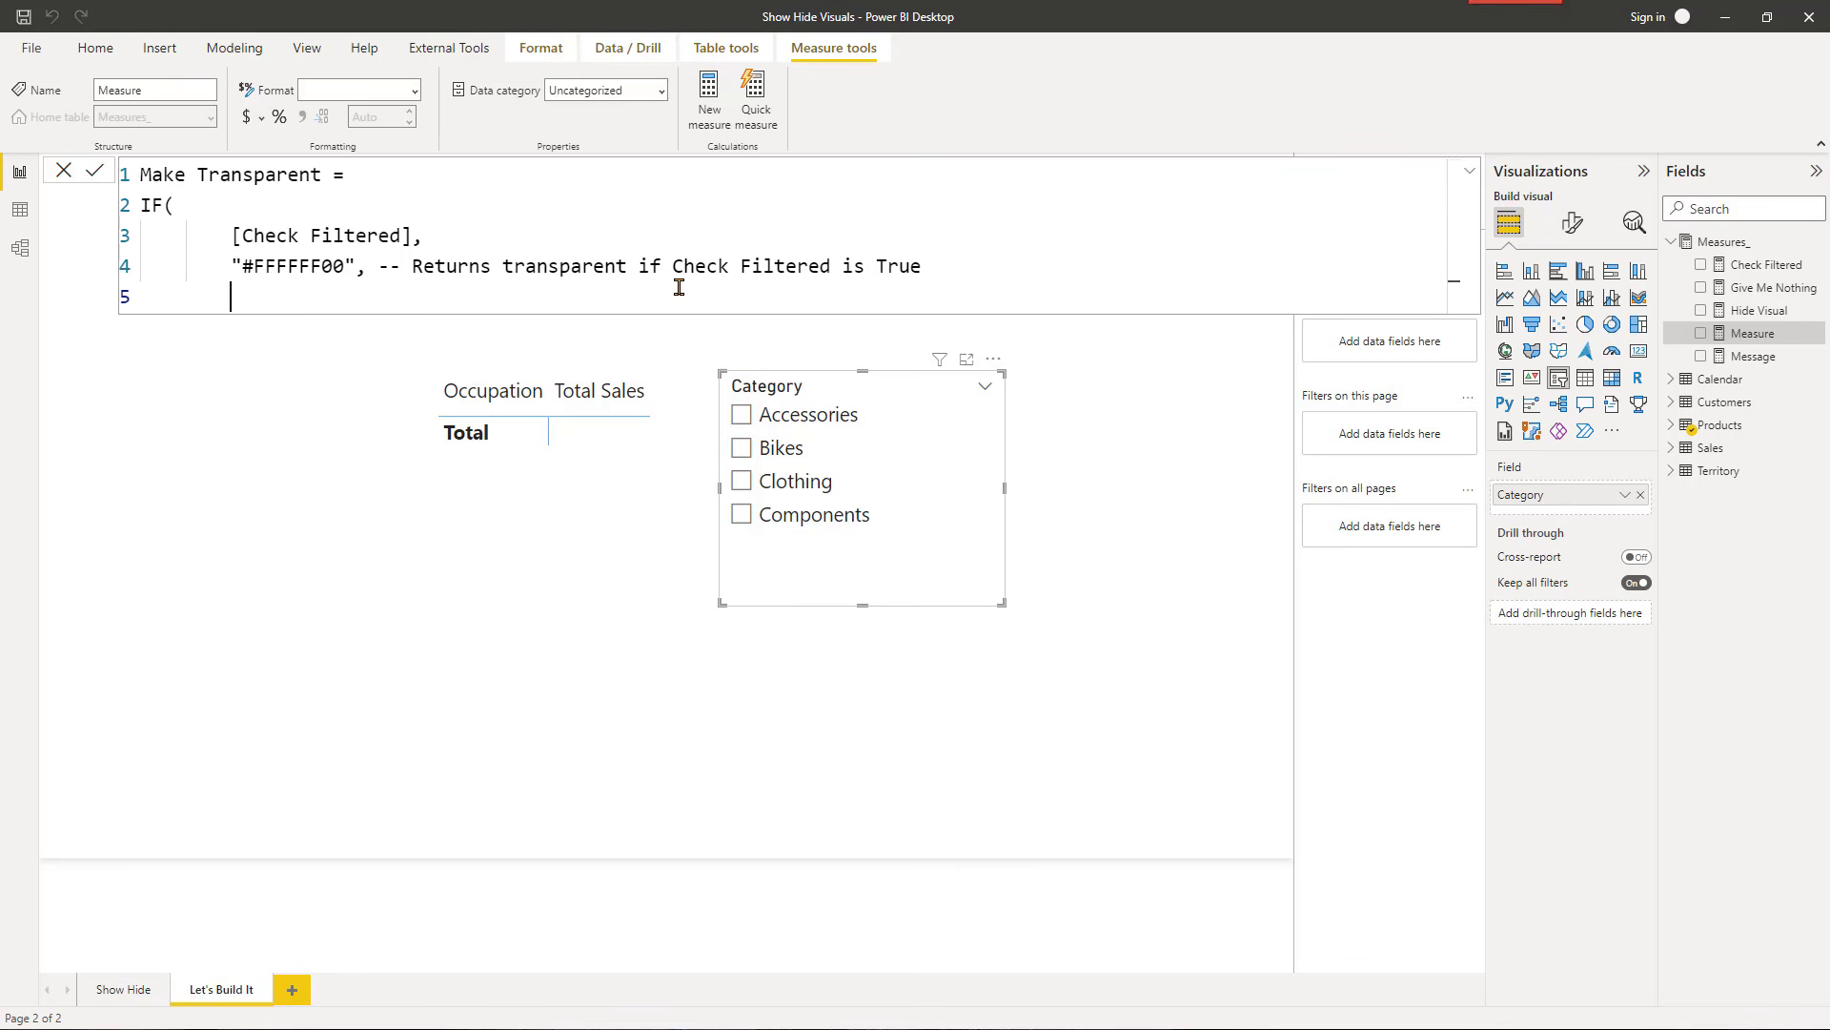
{"action": "type", "text": "\"White\""}
{"action": "key", "text": "shift+Return"}
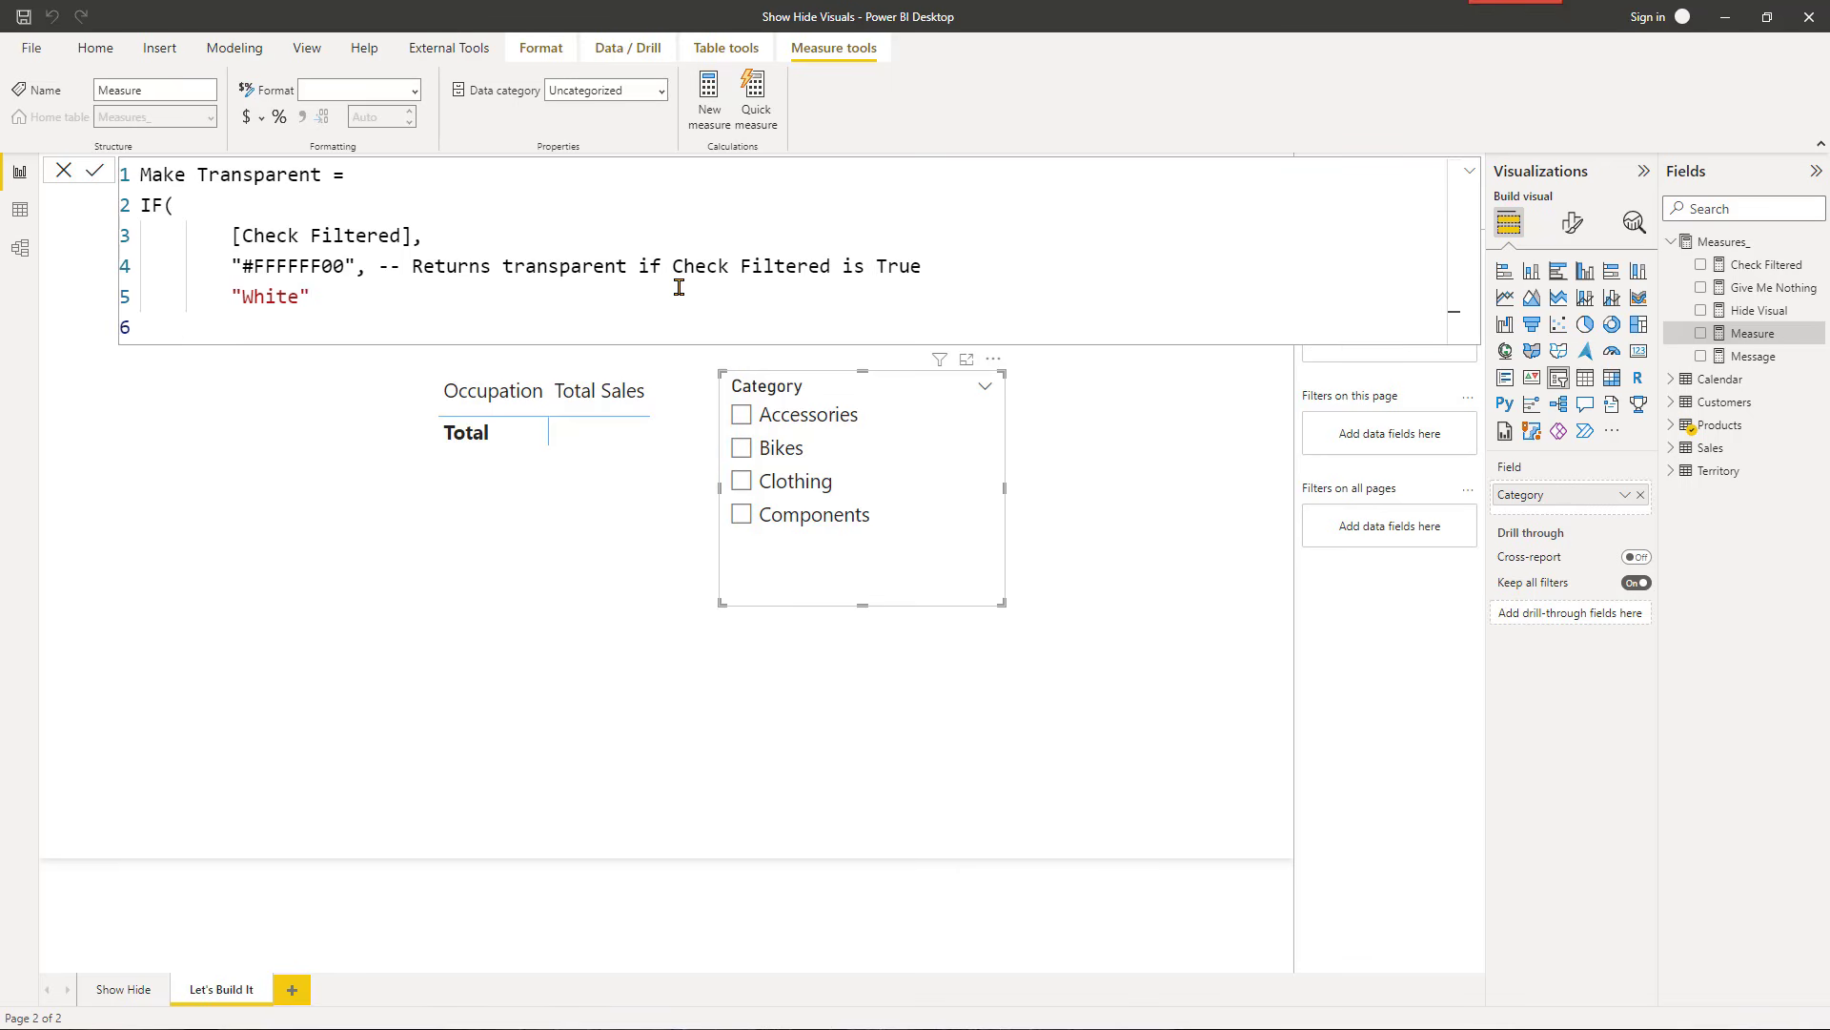
{"action": "key", "text": "BackSpace"}
{"action": "key", "text": "BackSpace"}
{"action": "type", "text": ")"}
{"action": "key", "text": "Return"}
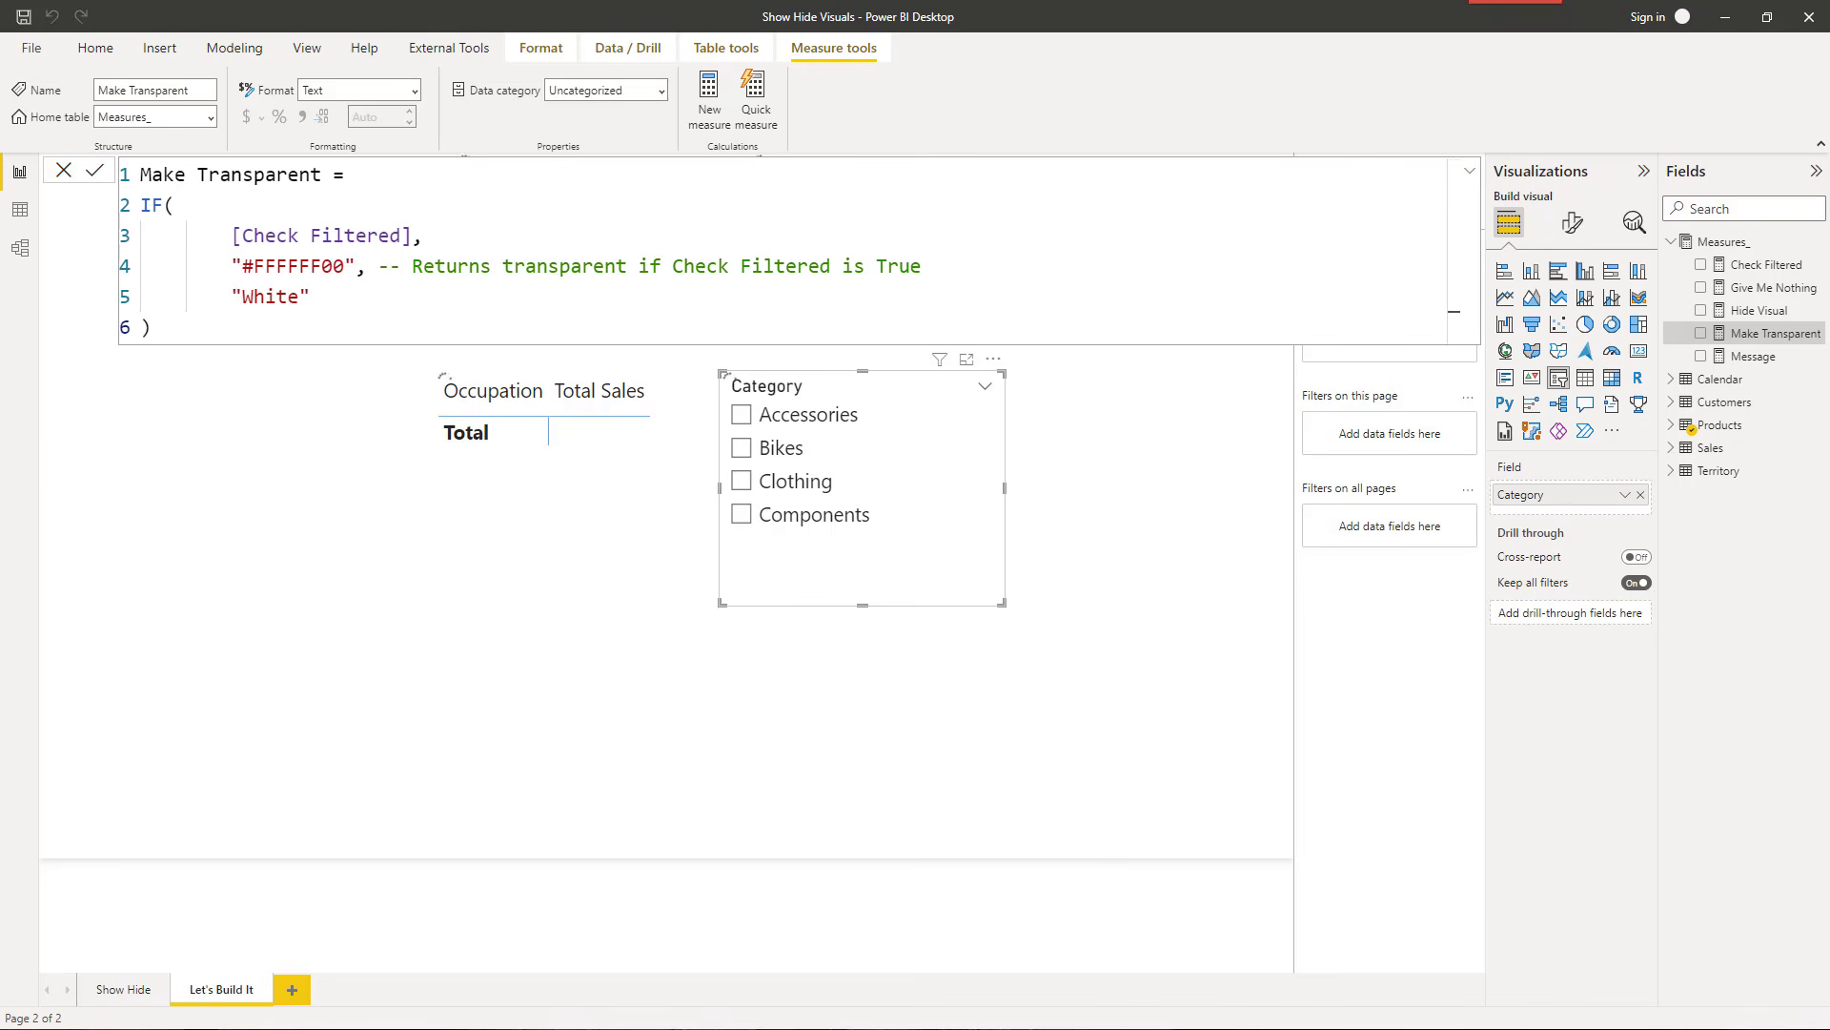
Step: Conditionally format the Message card's background color by field value, based on the Make Transparent measure
{"action": "left_click", "coordinate": [188, 572]}
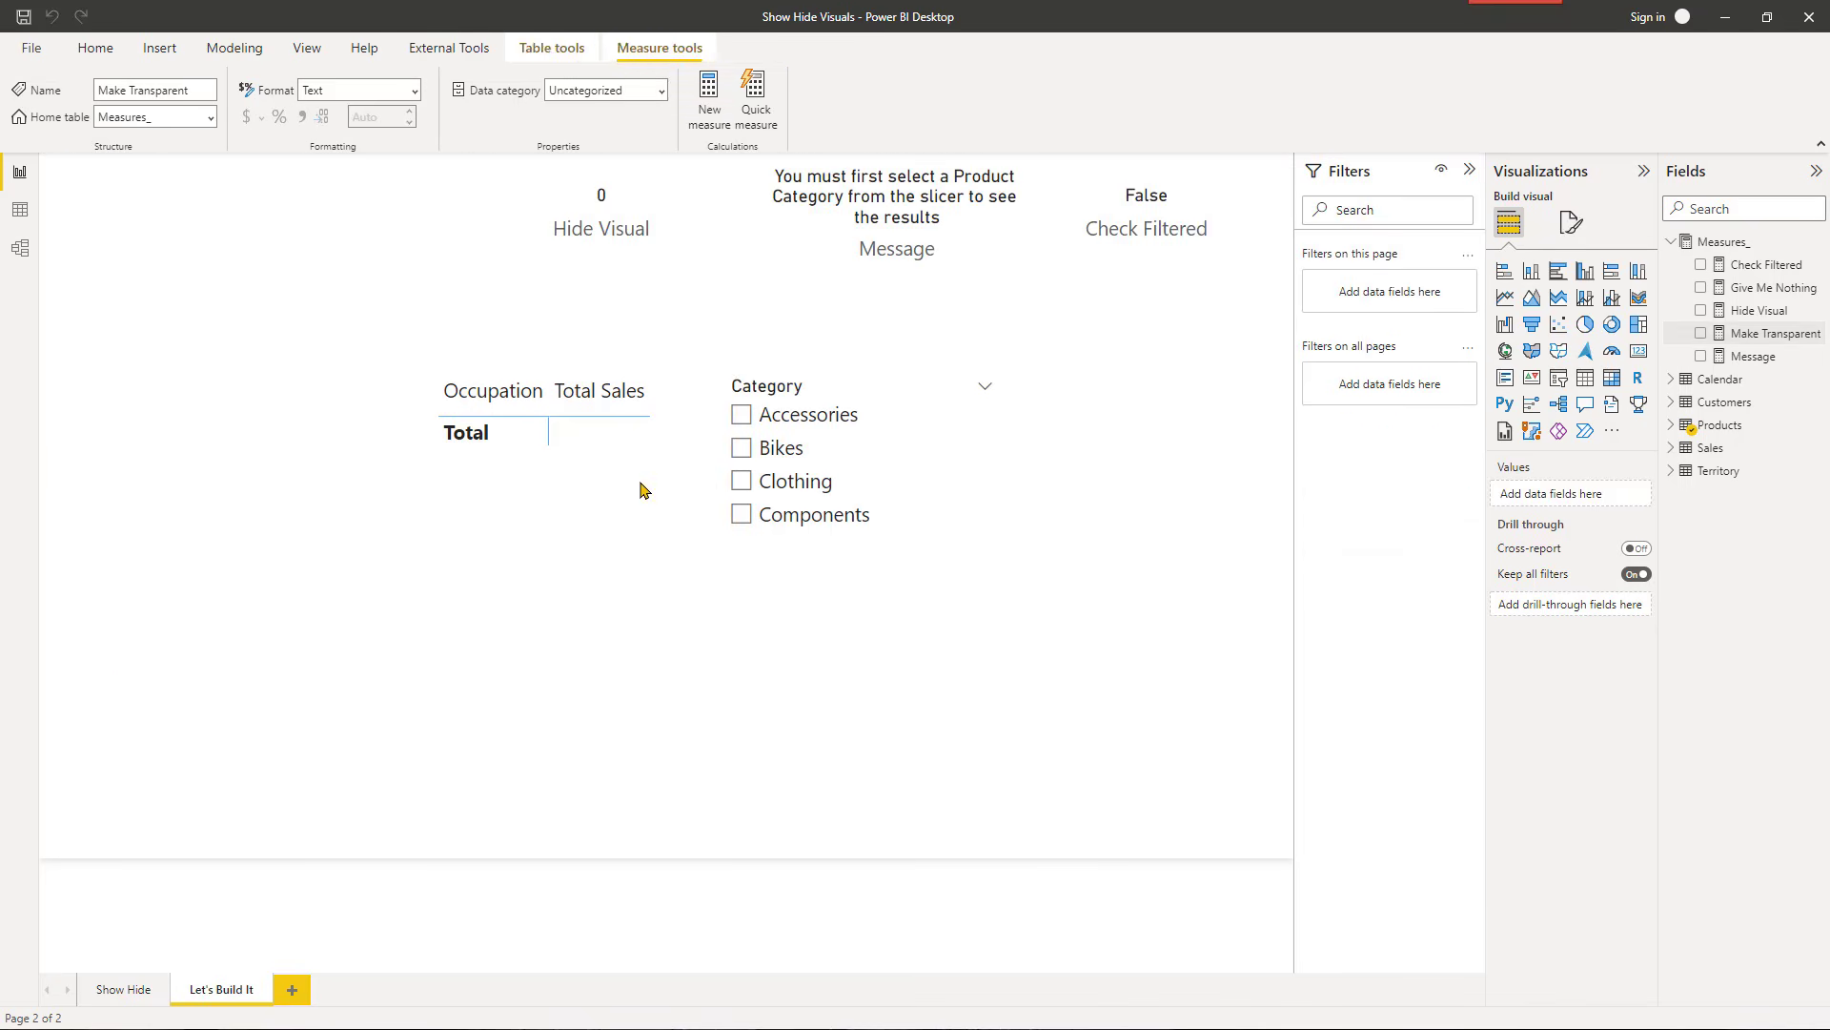
{"action": "left_click", "coordinate": [860, 257]}
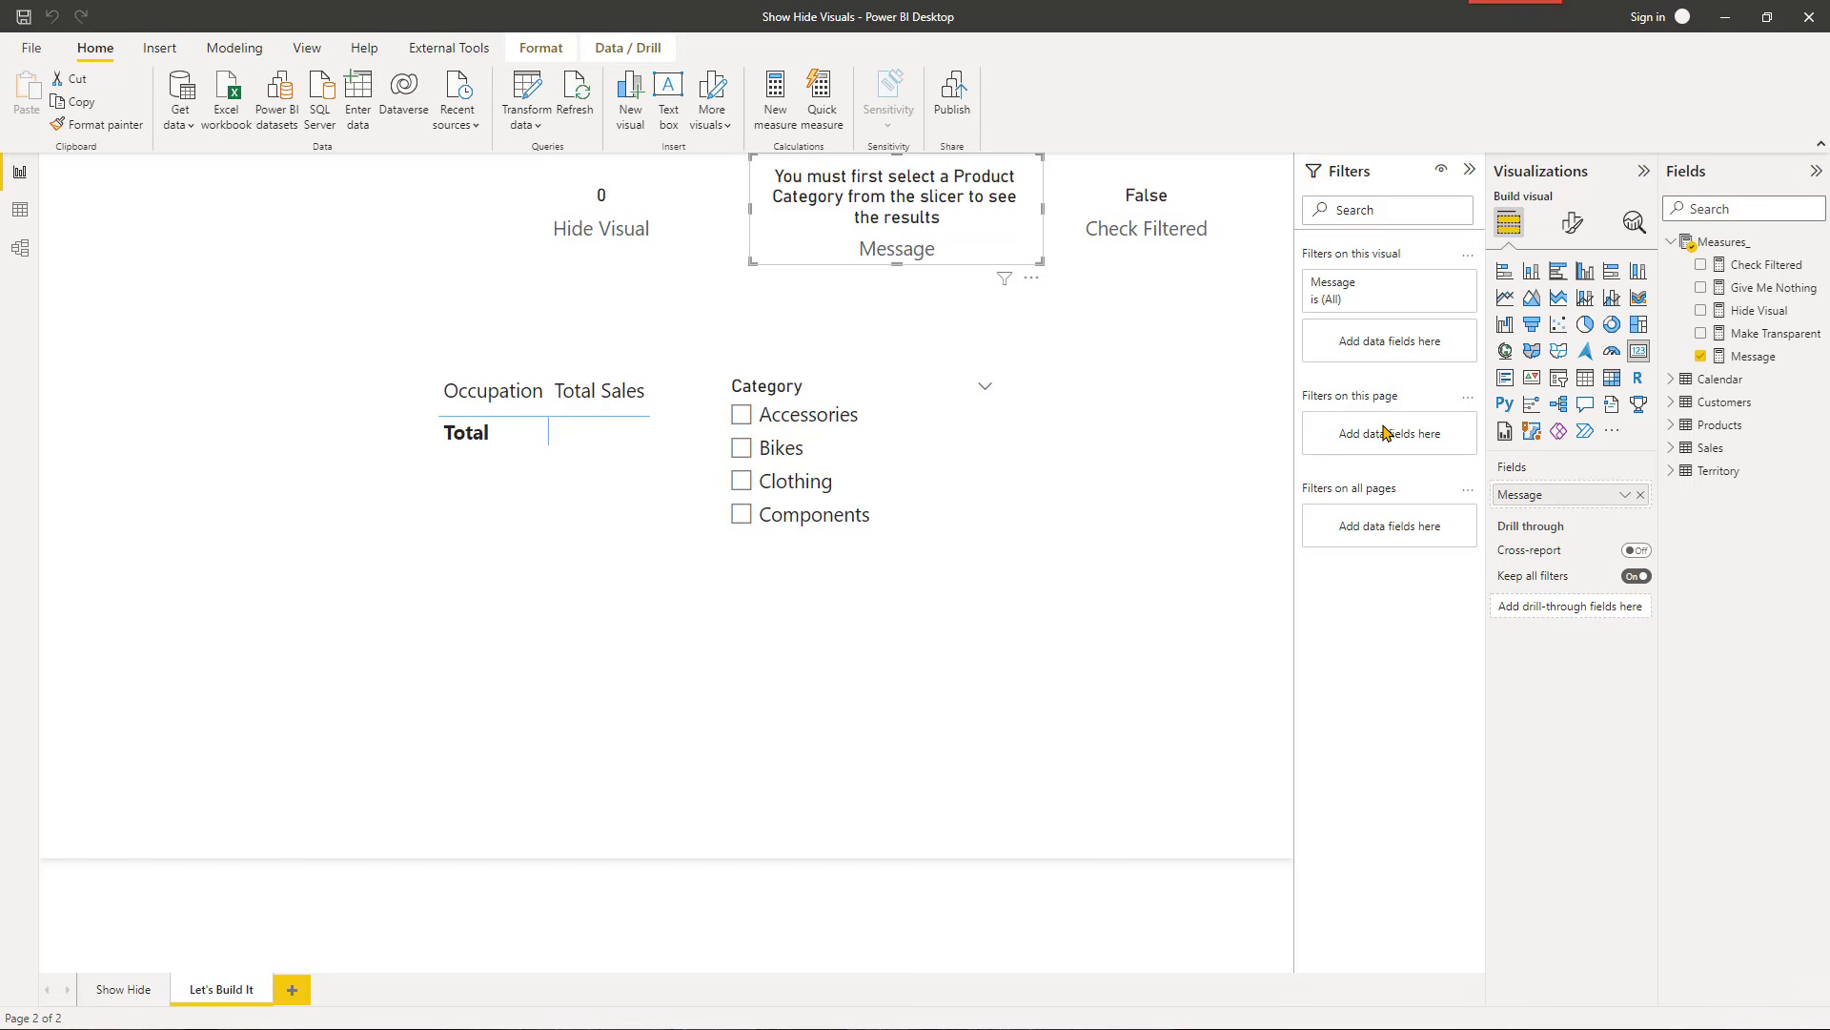
{"action": "left_click", "coordinate": [1573, 229]}
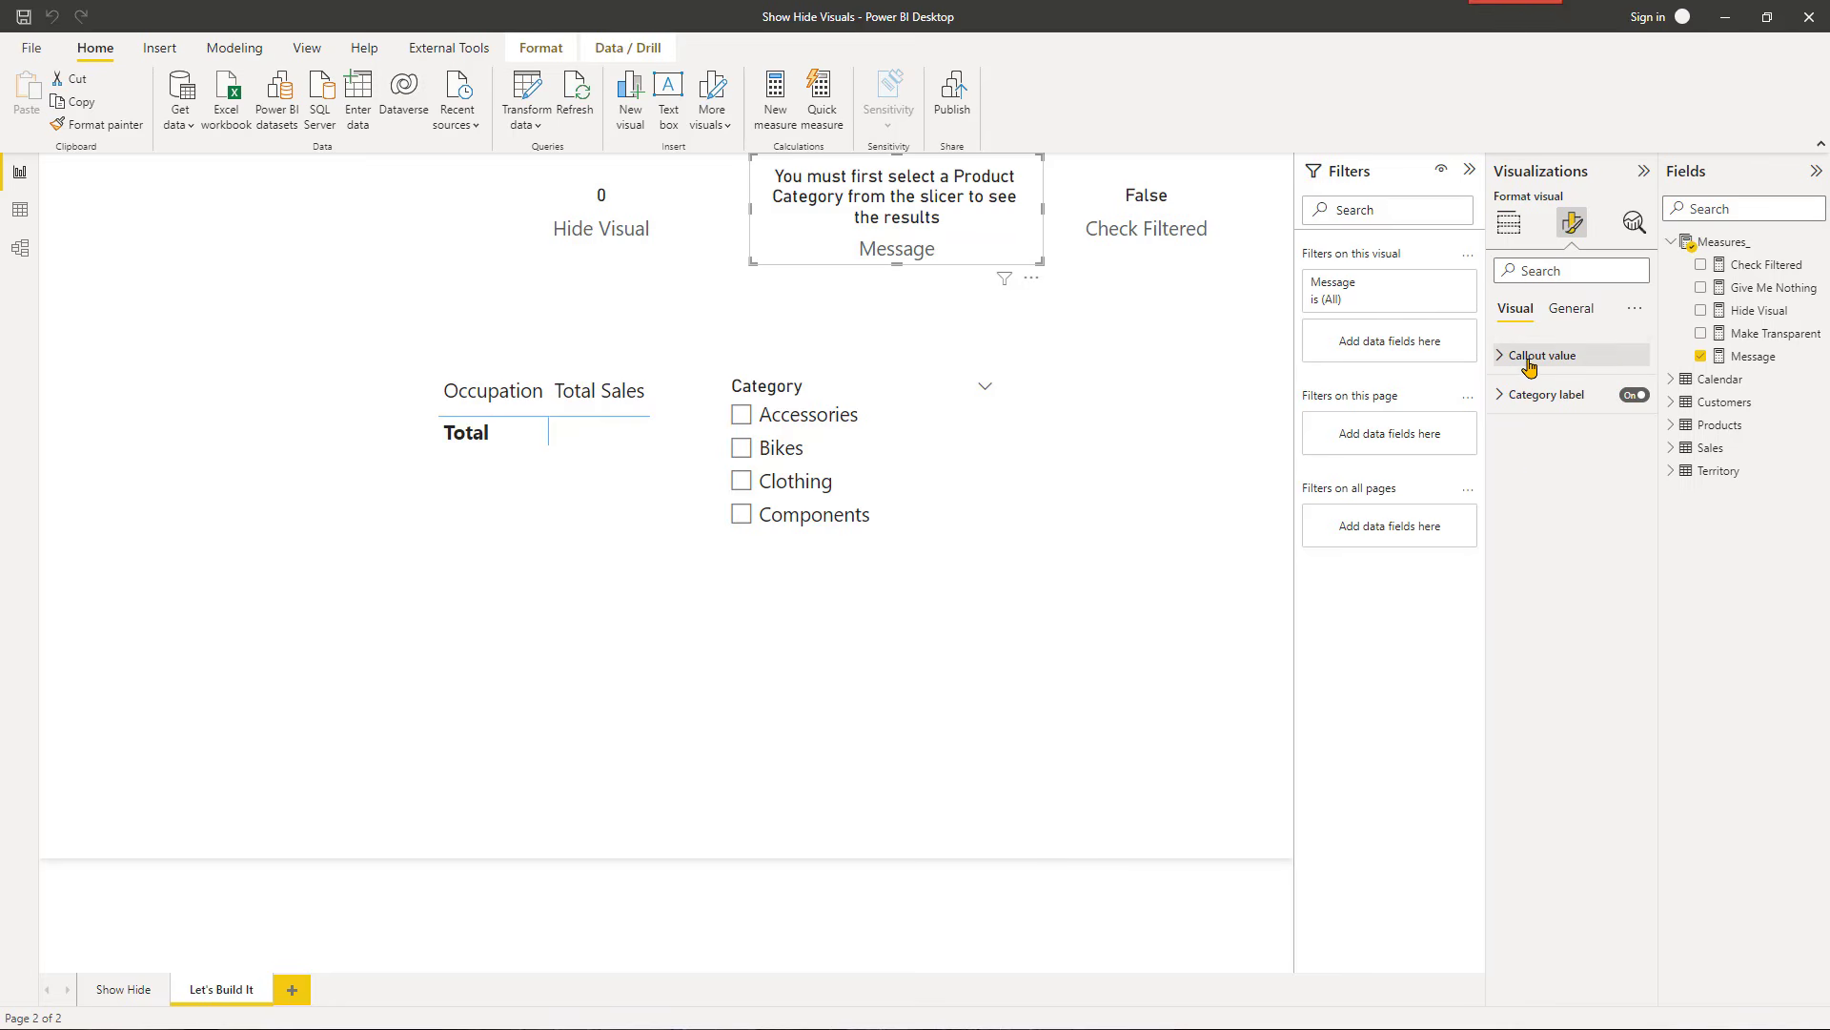
{"action": "left_click", "coordinate": [1565, 312]}
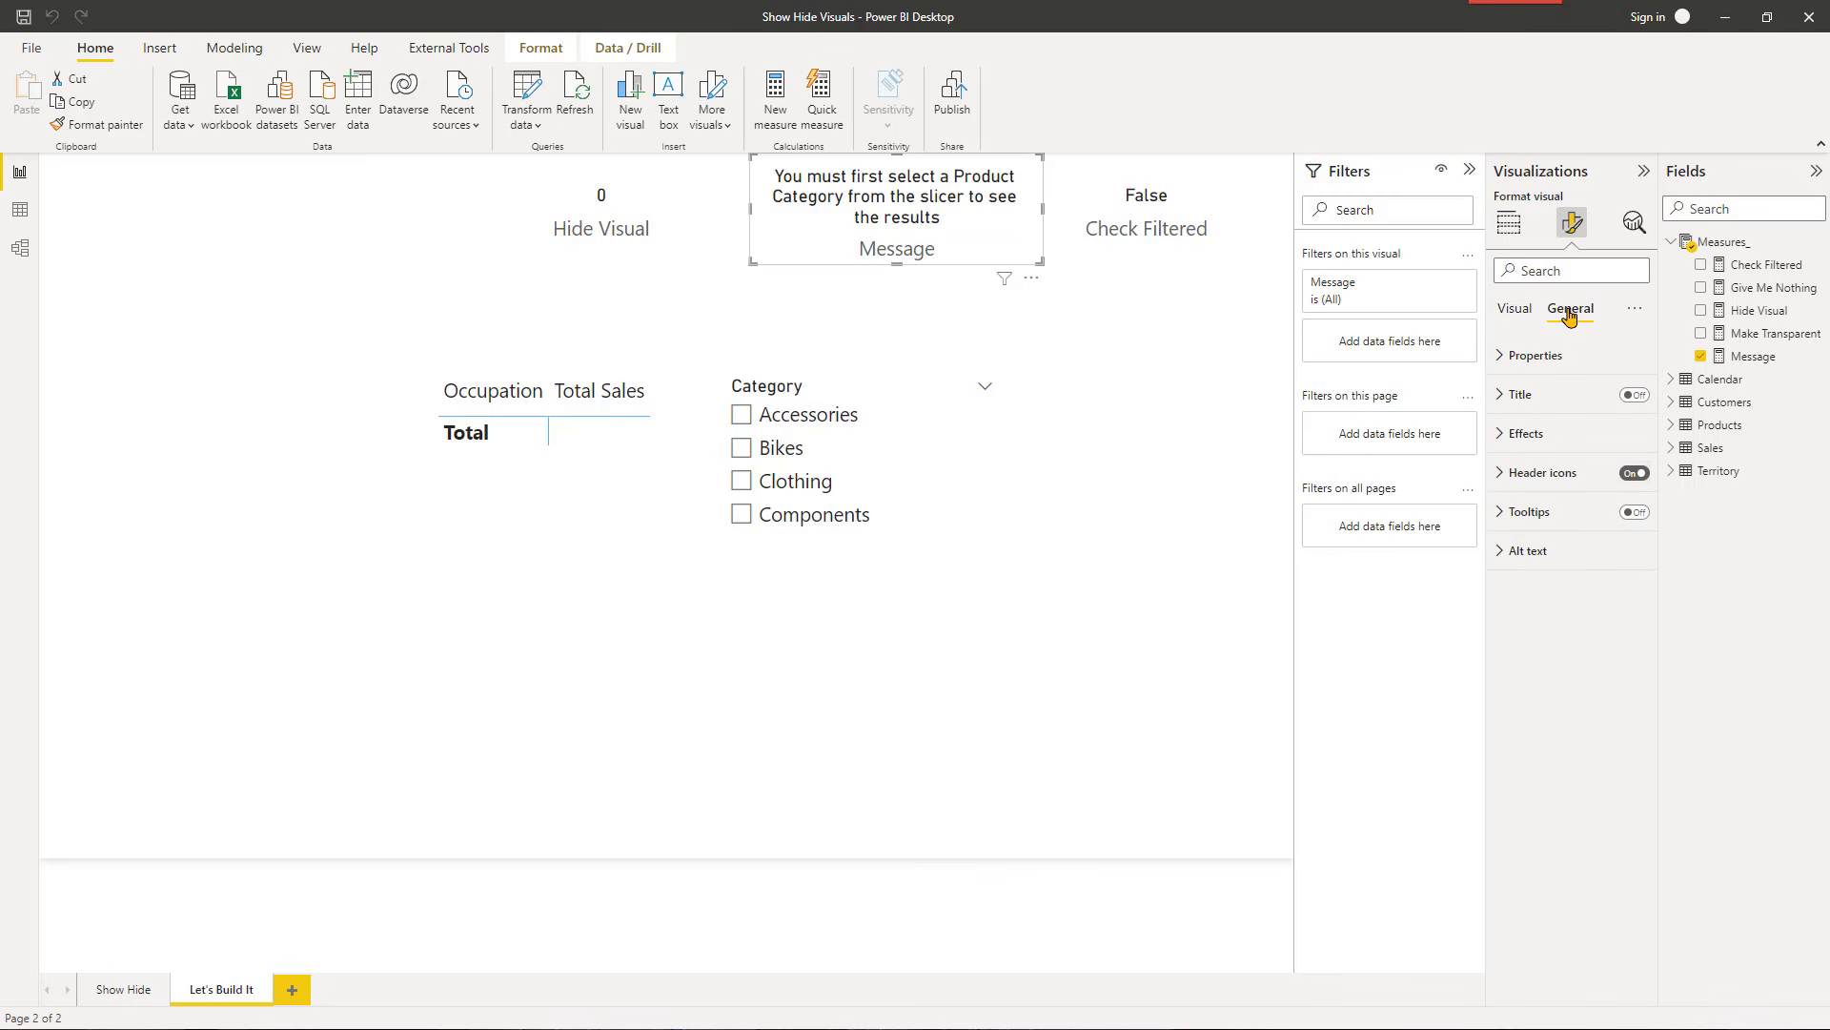
{"action": "left_click", "coordinate": [1498, 437]}
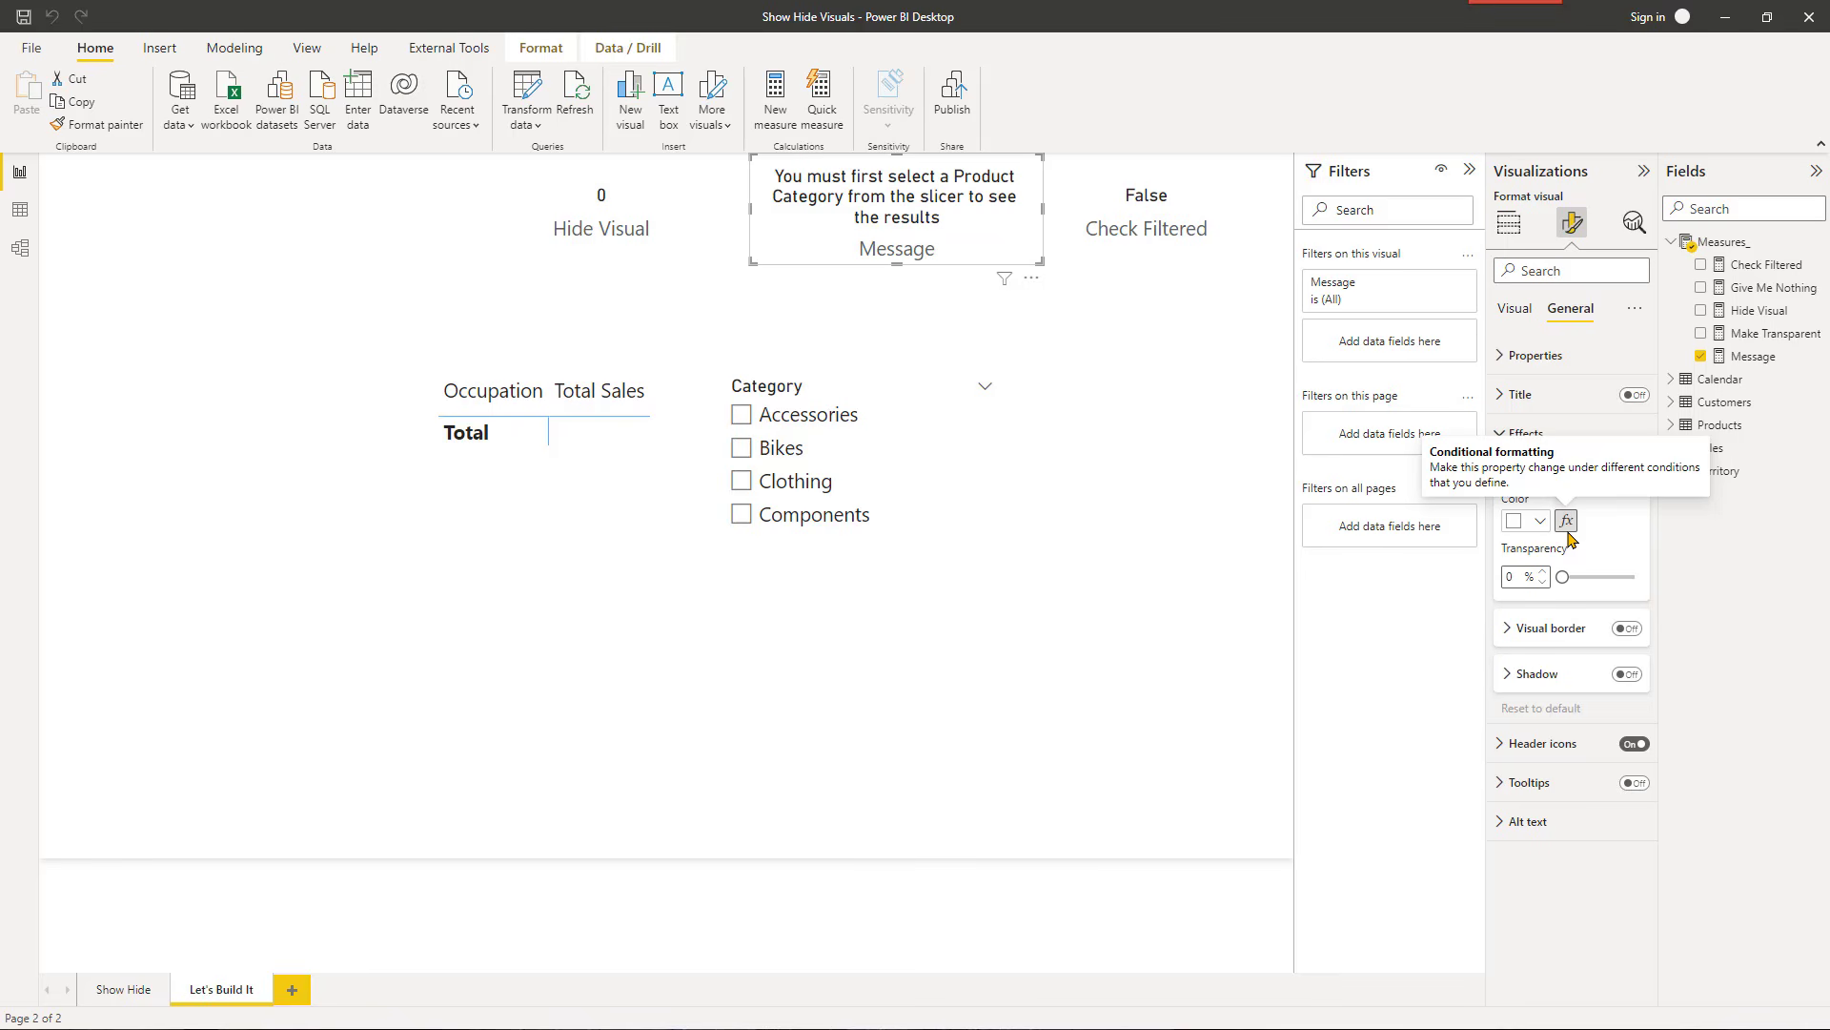
{"action": "left_click", "coordinate": [1567, 521]}
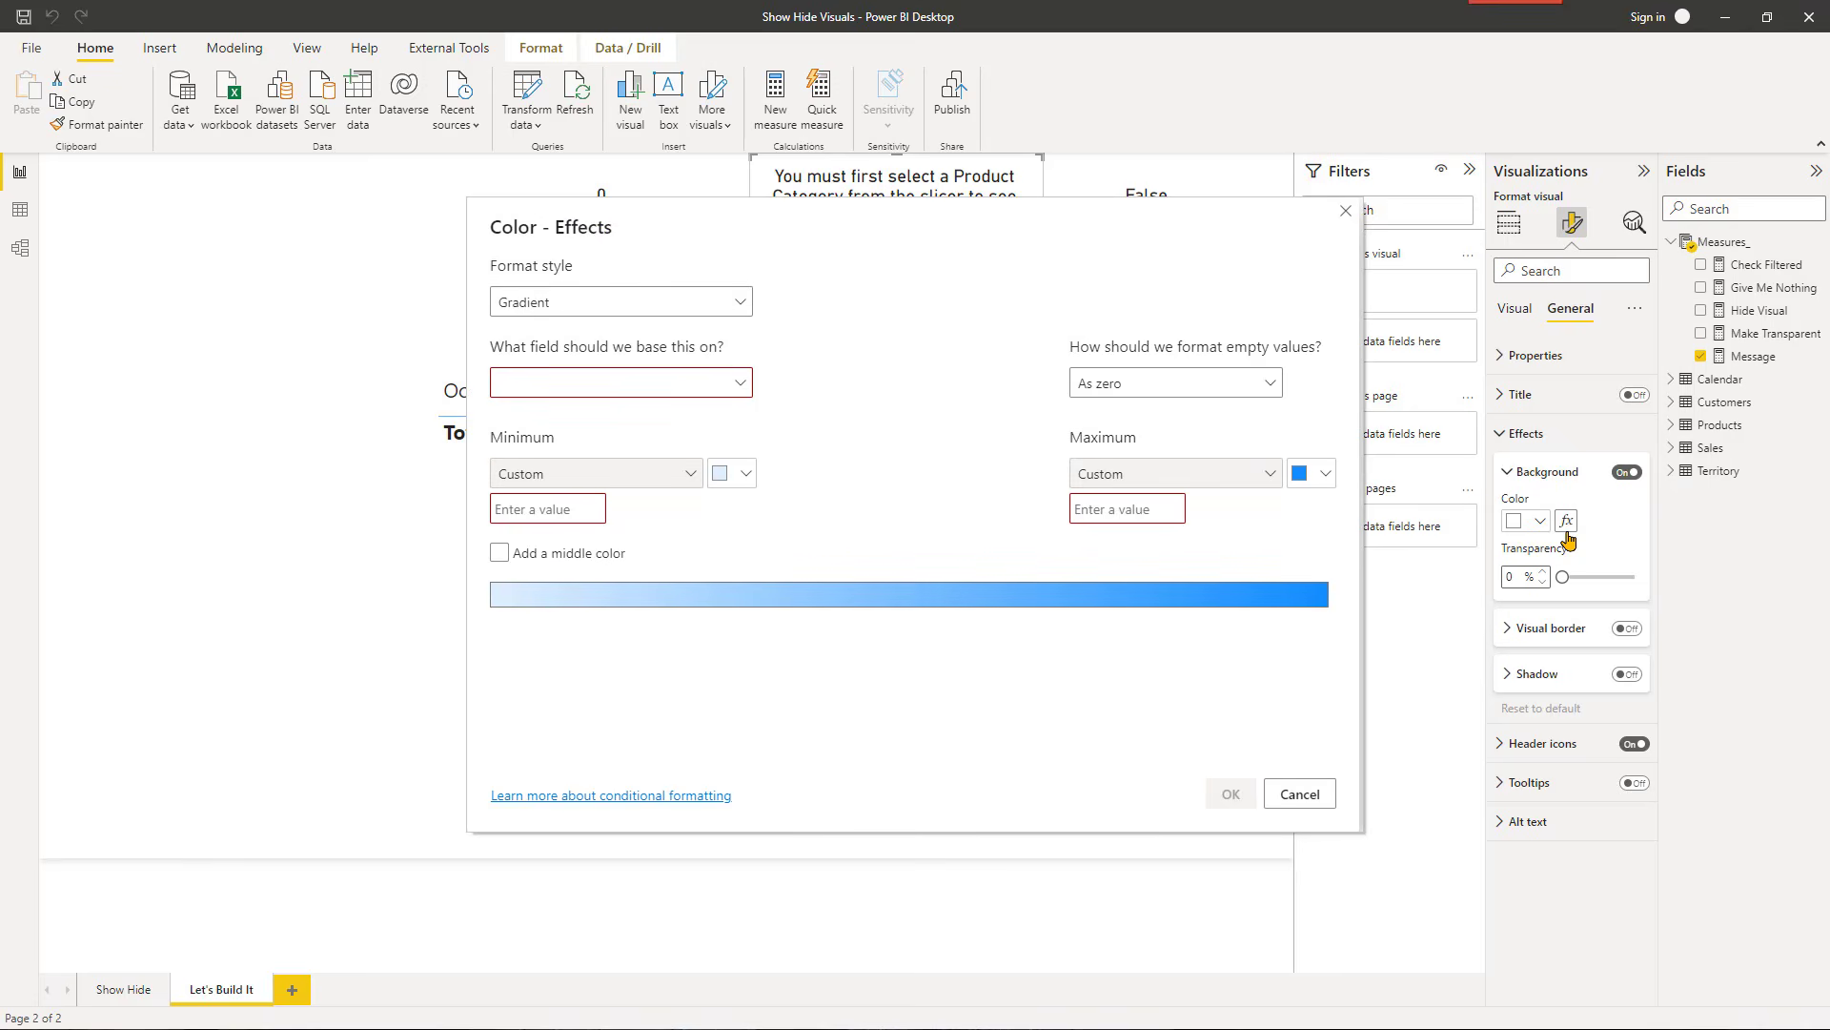
{"action": "left_click", "coordinate": [746, 304]}
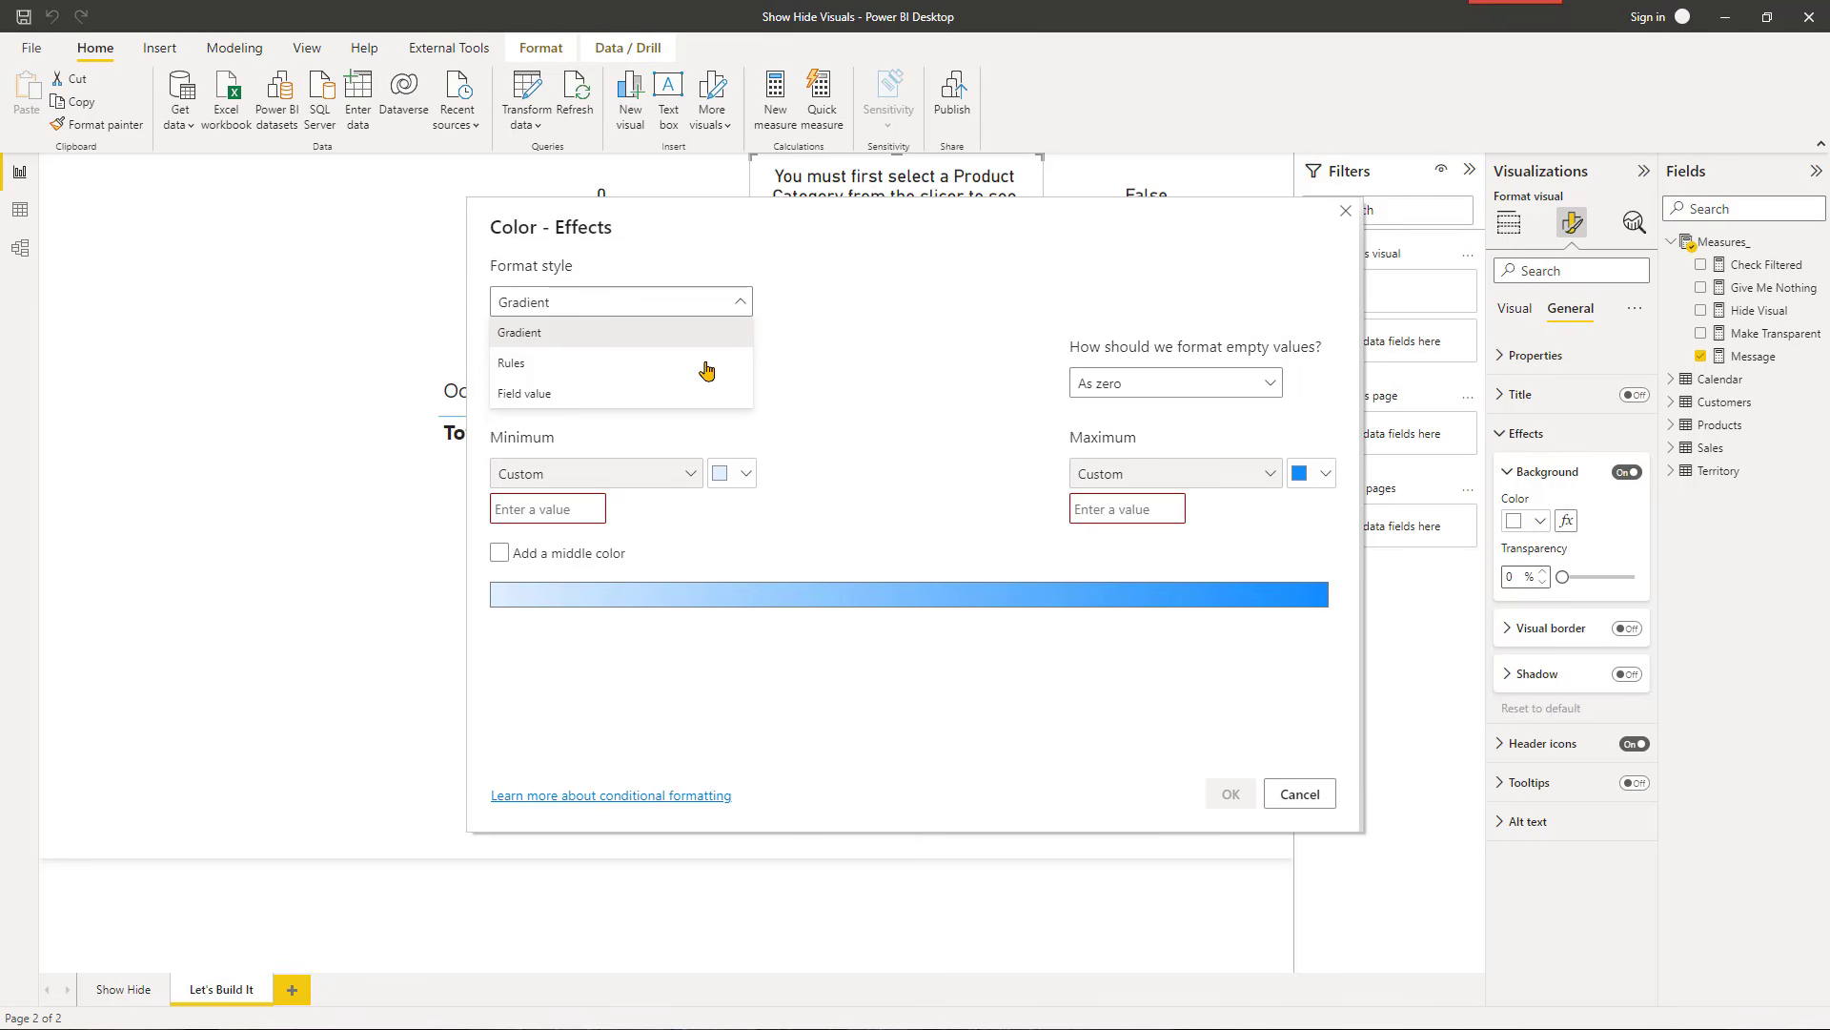
{"action": "left_click", "coordinate": [690, 395]}
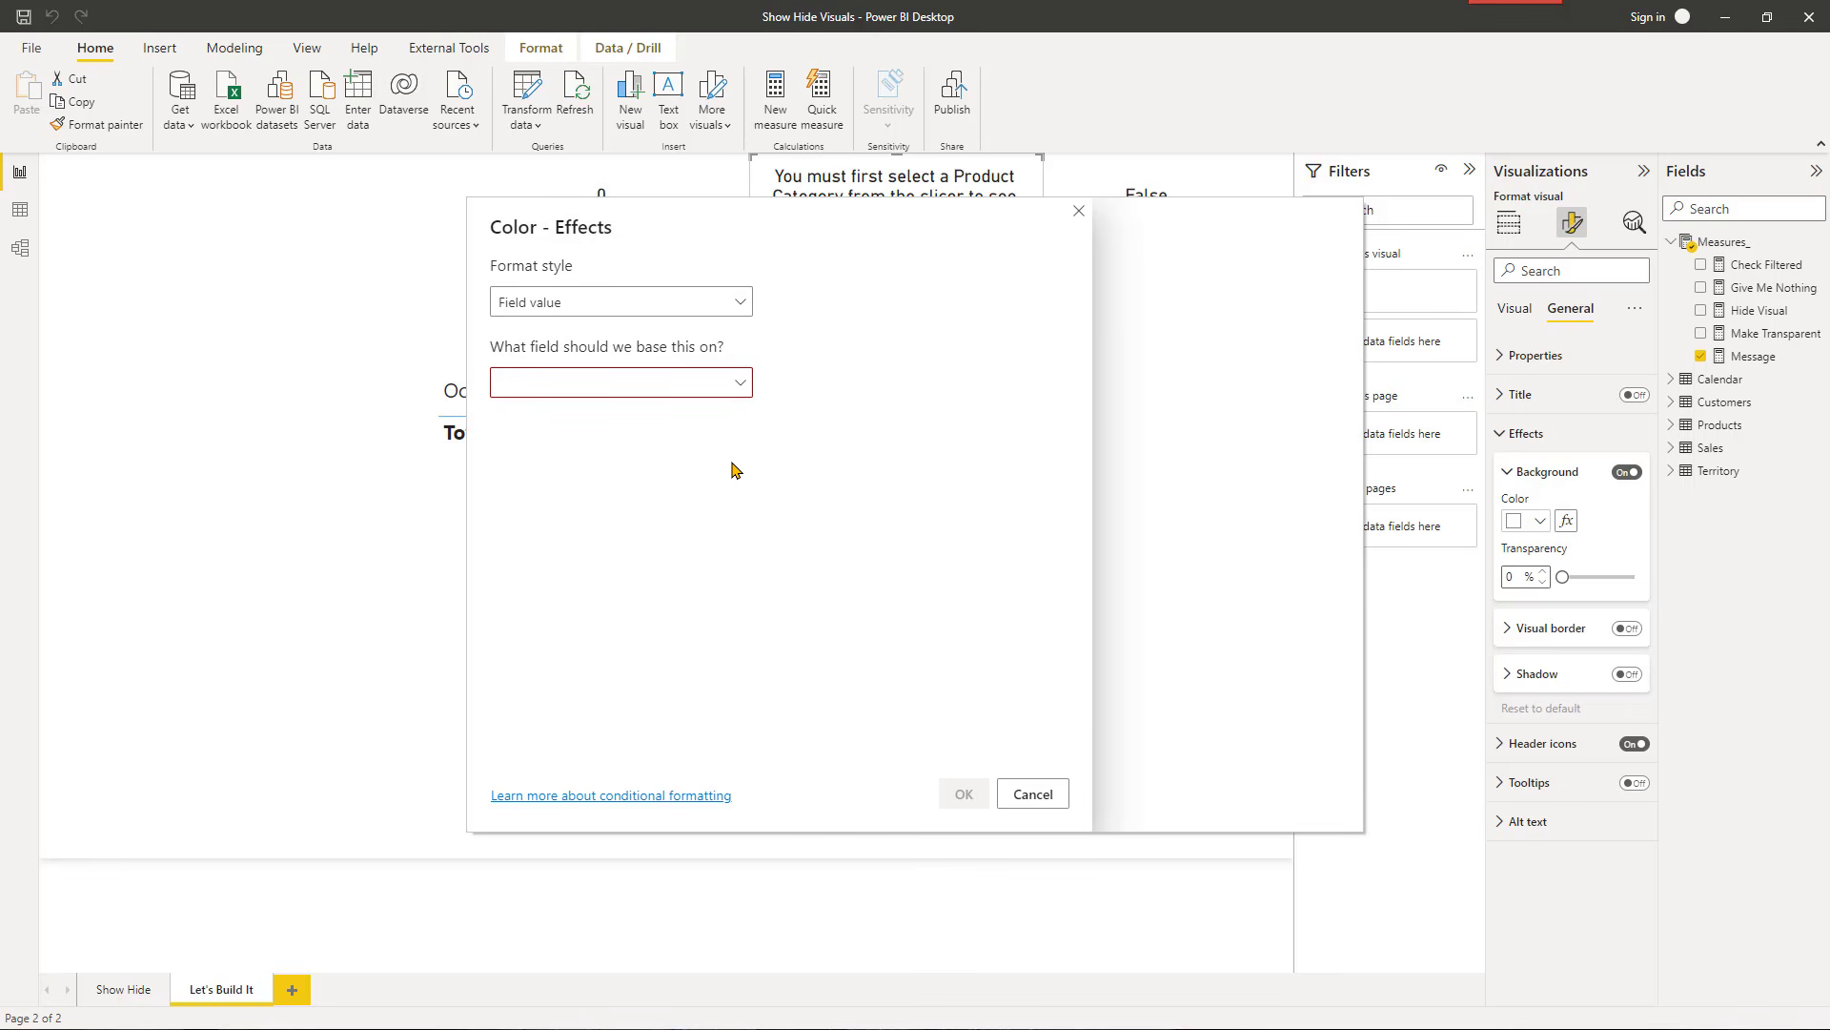
{"action": "left_click", "coordinate": [740, 384]}
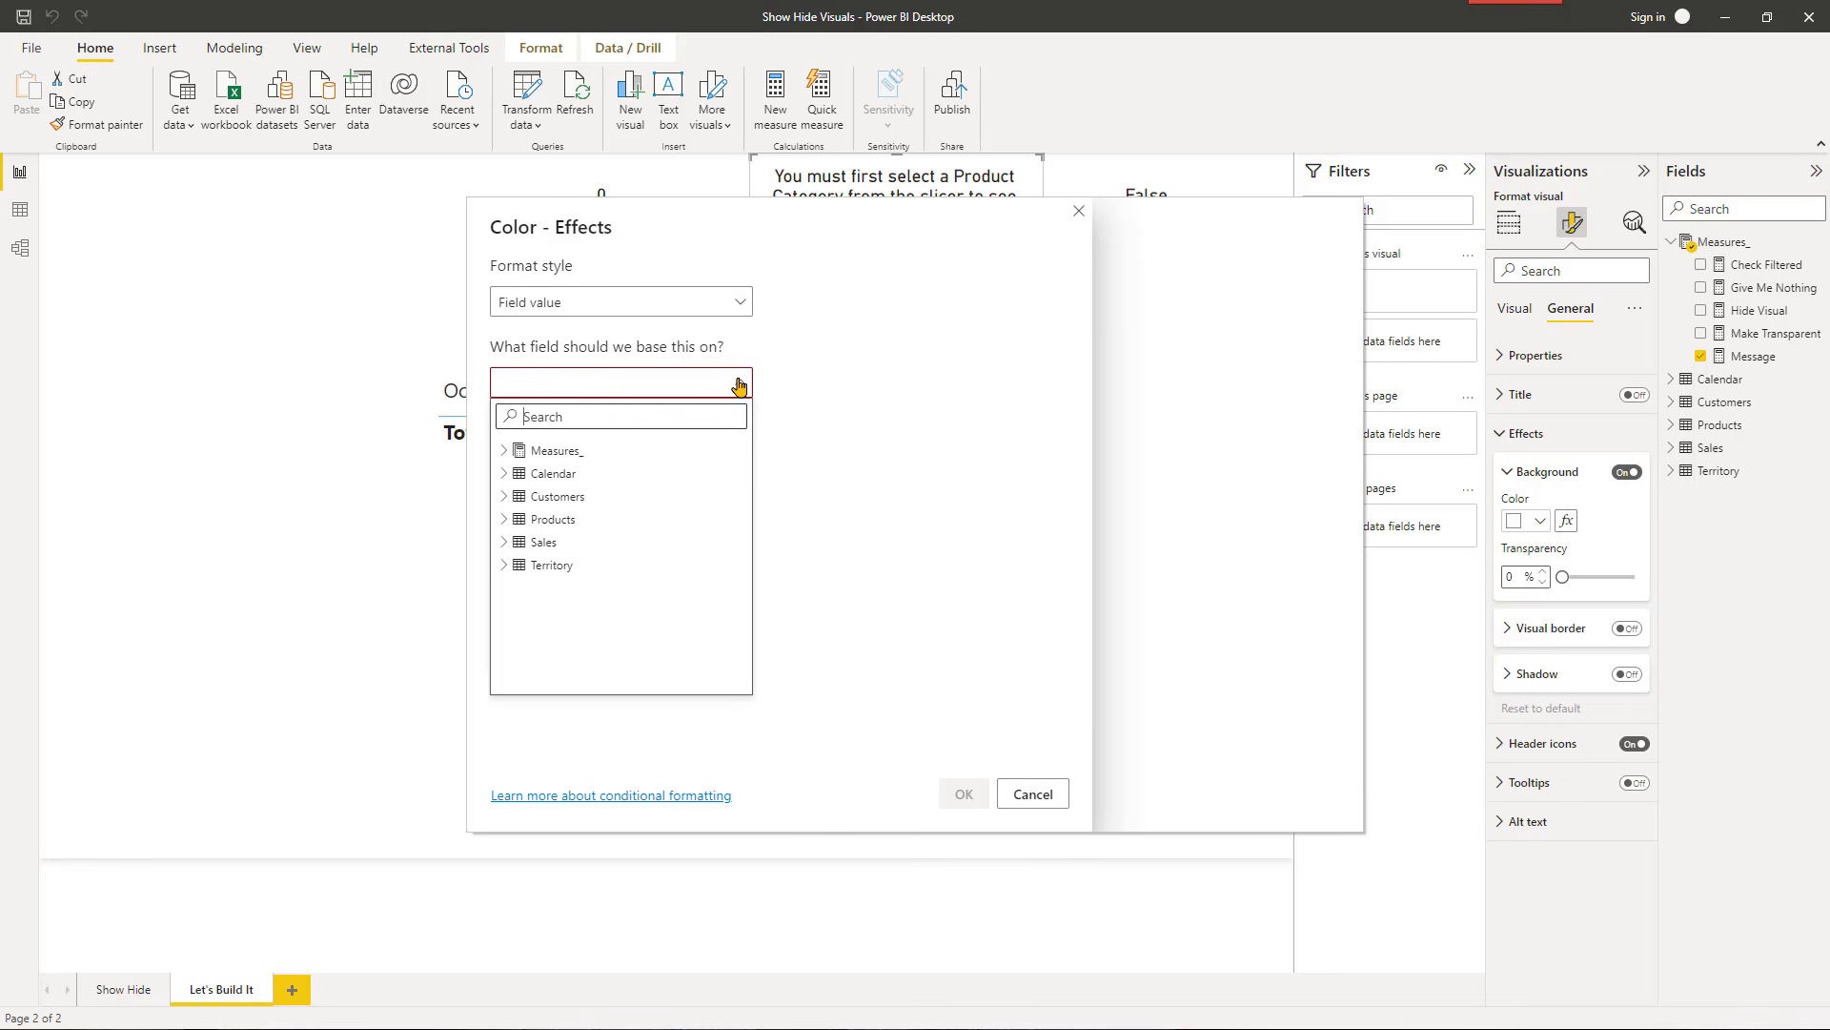
{"action": "left_click", "coordinate": [501, 451]}
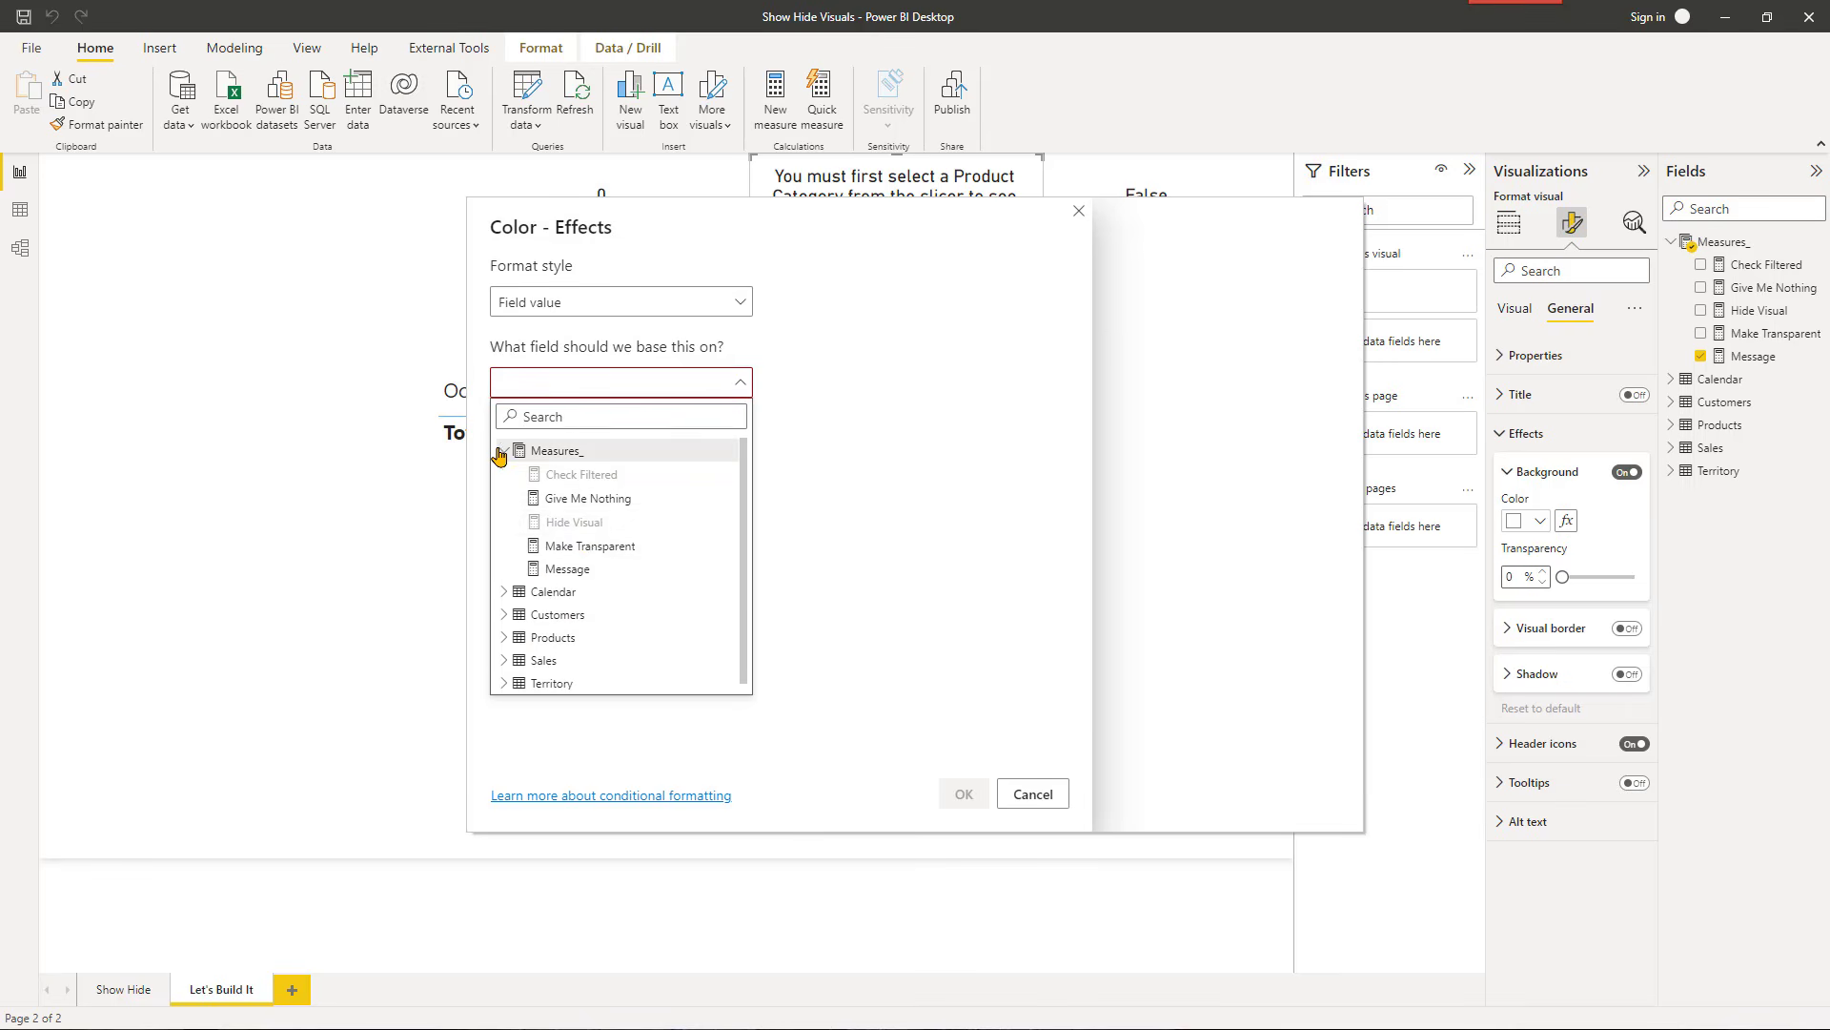
{"action": "left_click", "coordinate": [591, 546]}
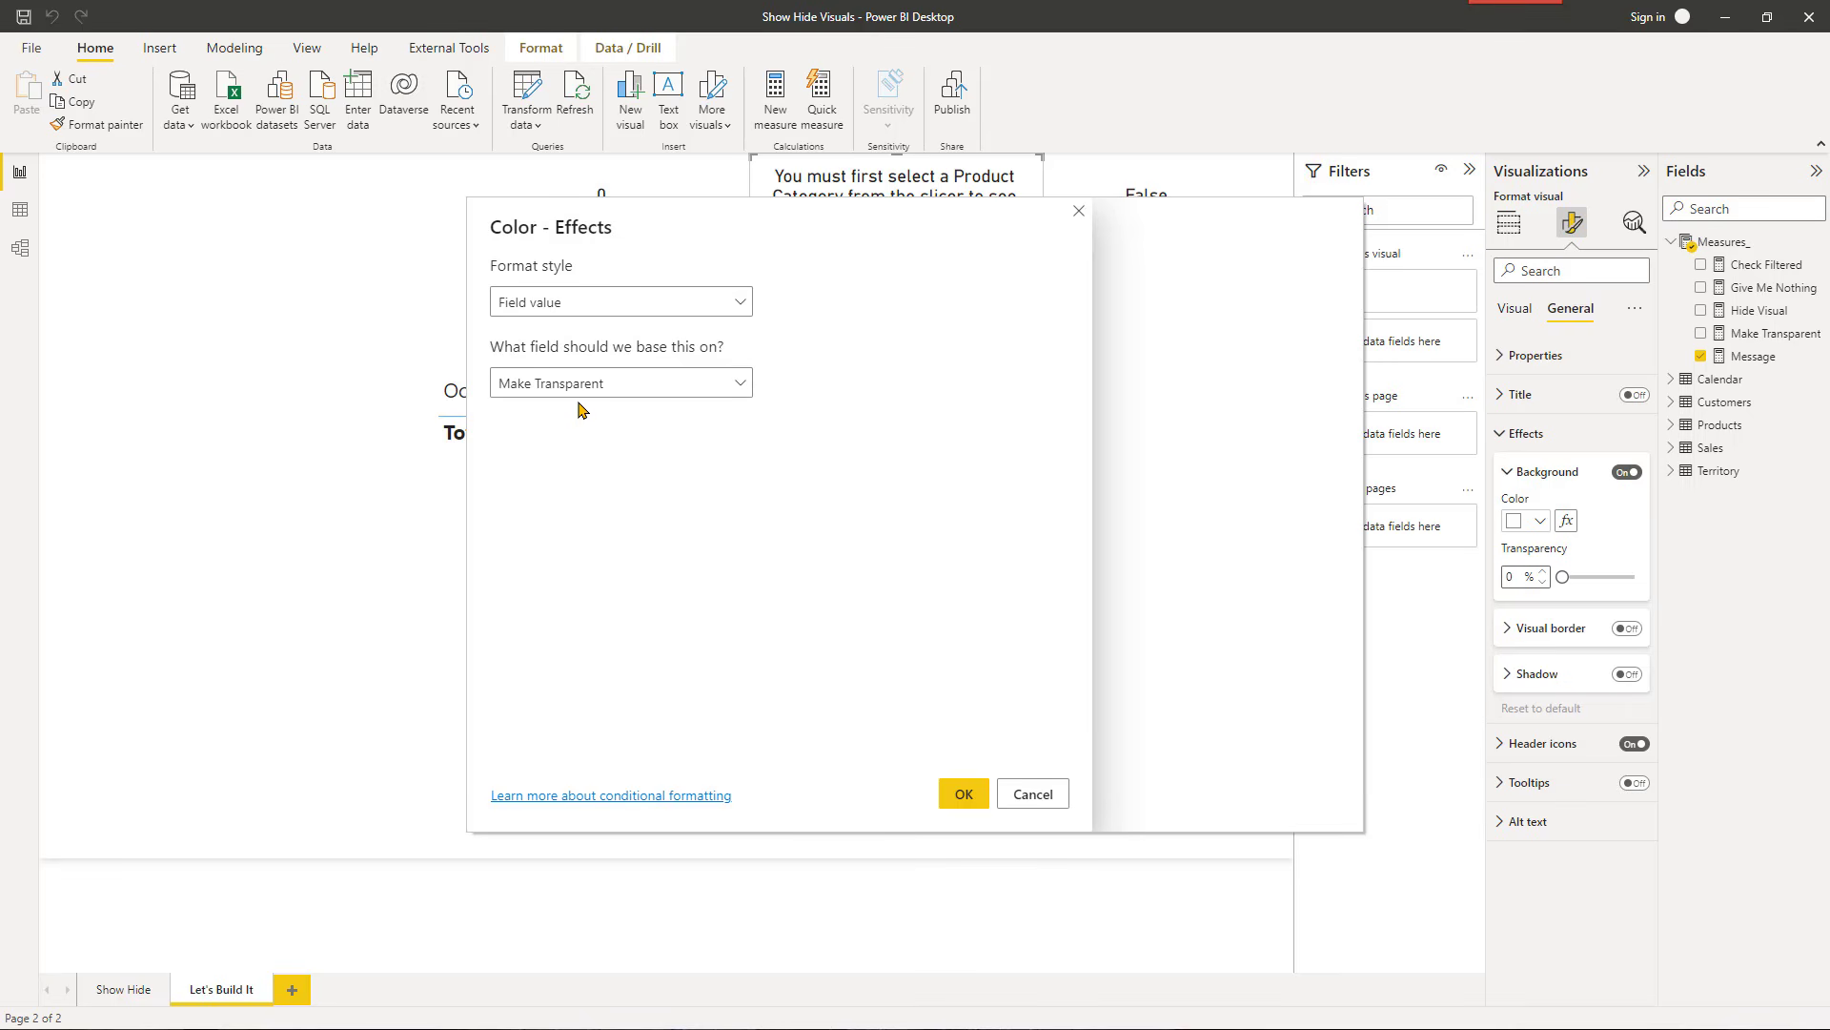
{"action": "left_click", "coordinate": [964, 796]}
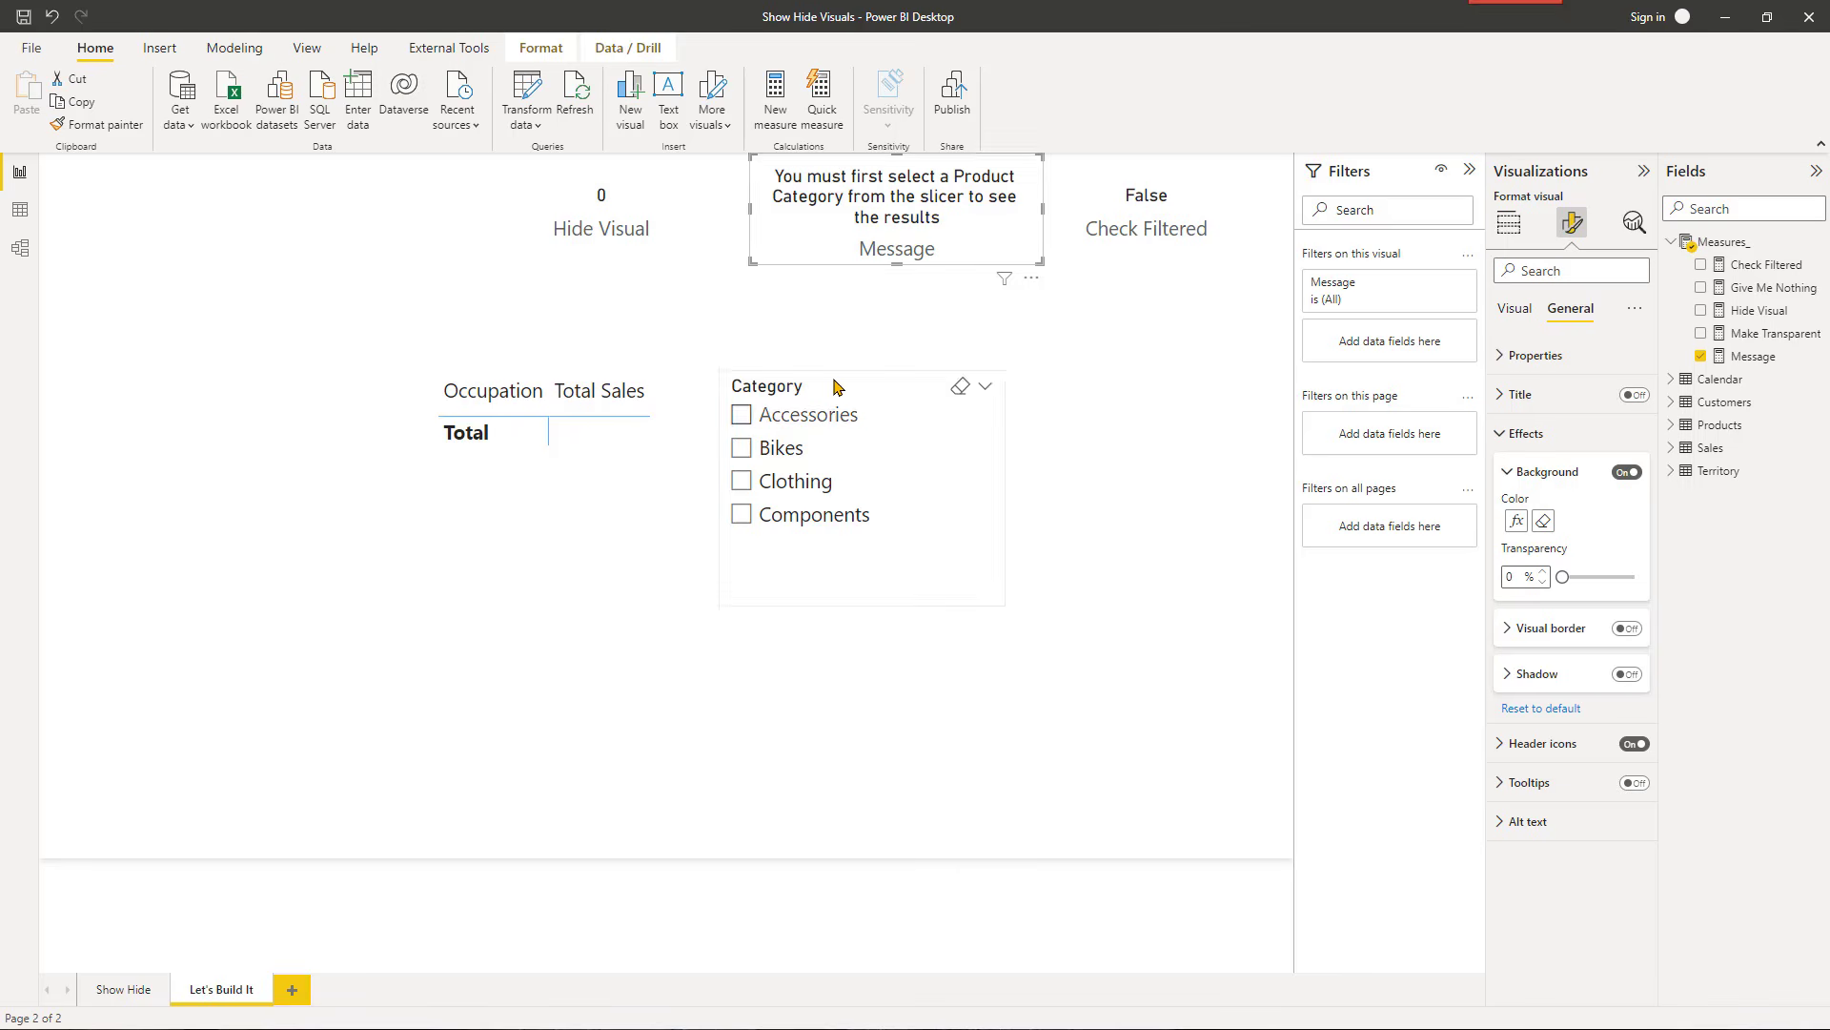
Step: Move the Message card over the Occupation sales table and test it by selecting and clearing Bikes in the Category slicer
{"action": "left_click_drag", "start_coordinate": [949, 242], "coordinate": [606, 450]}
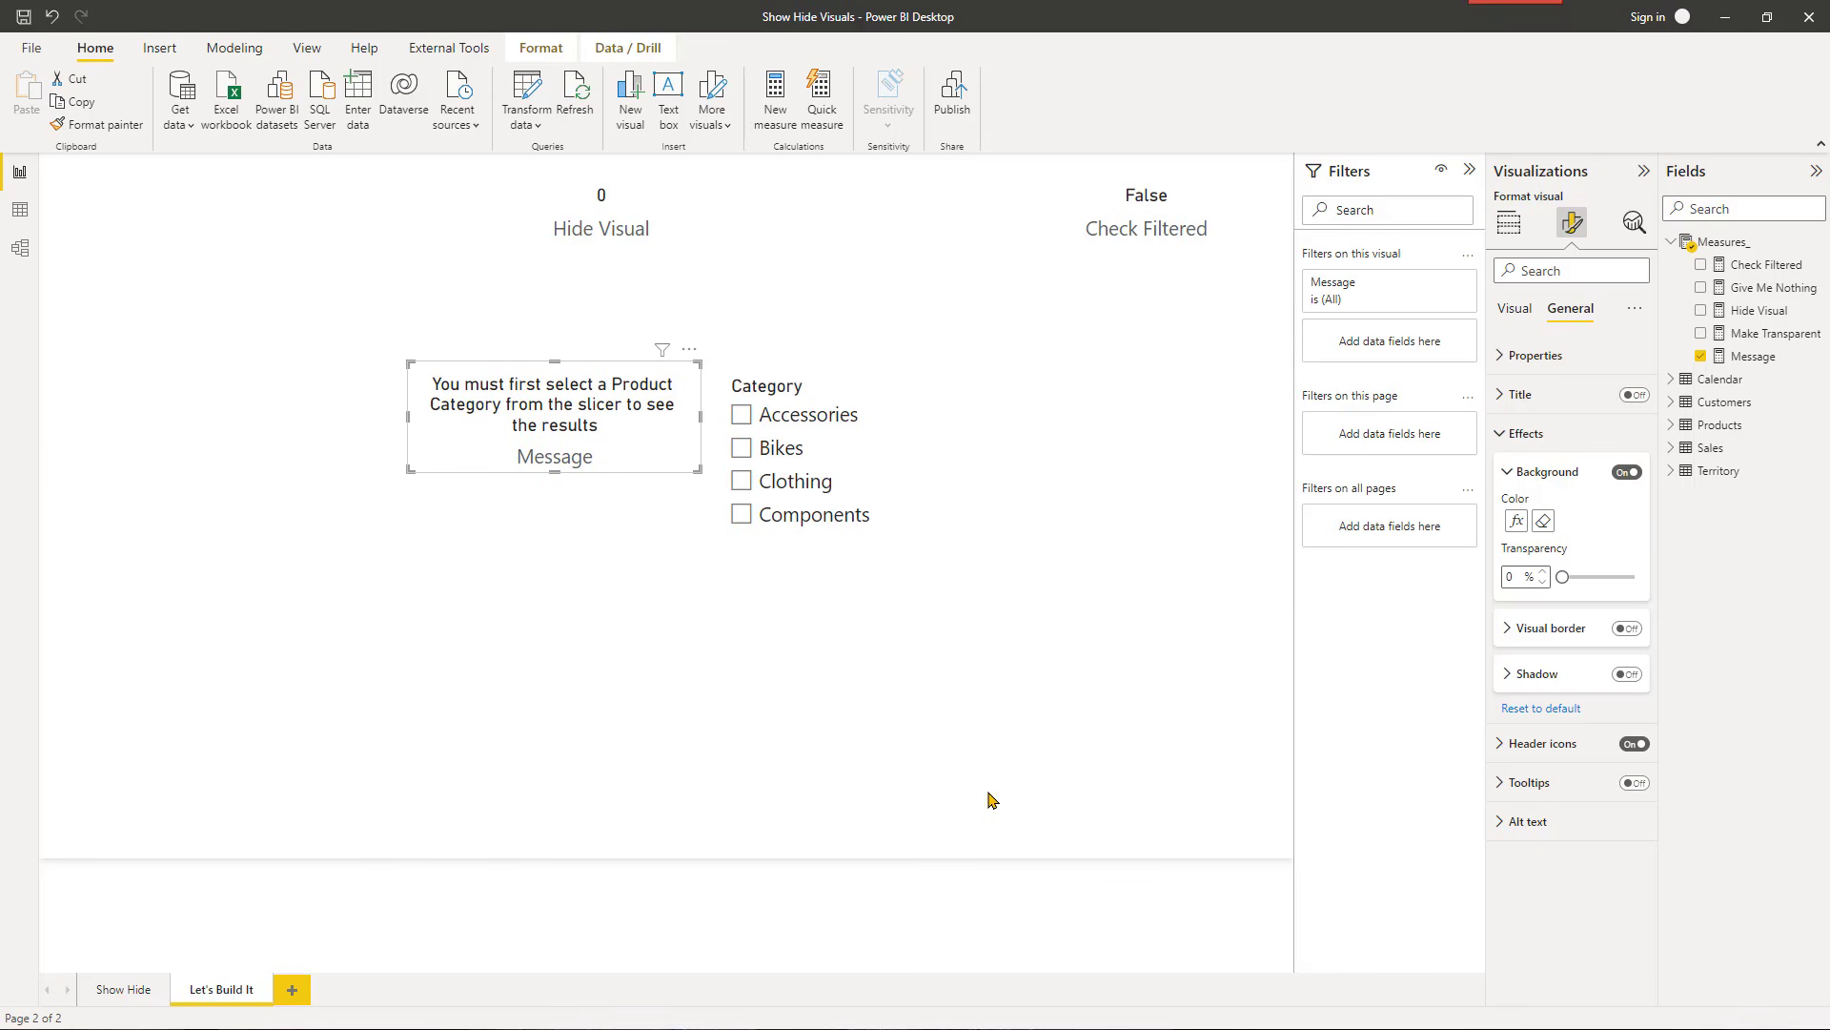
{"action": "left_click", "coordinate": [961, 817]}
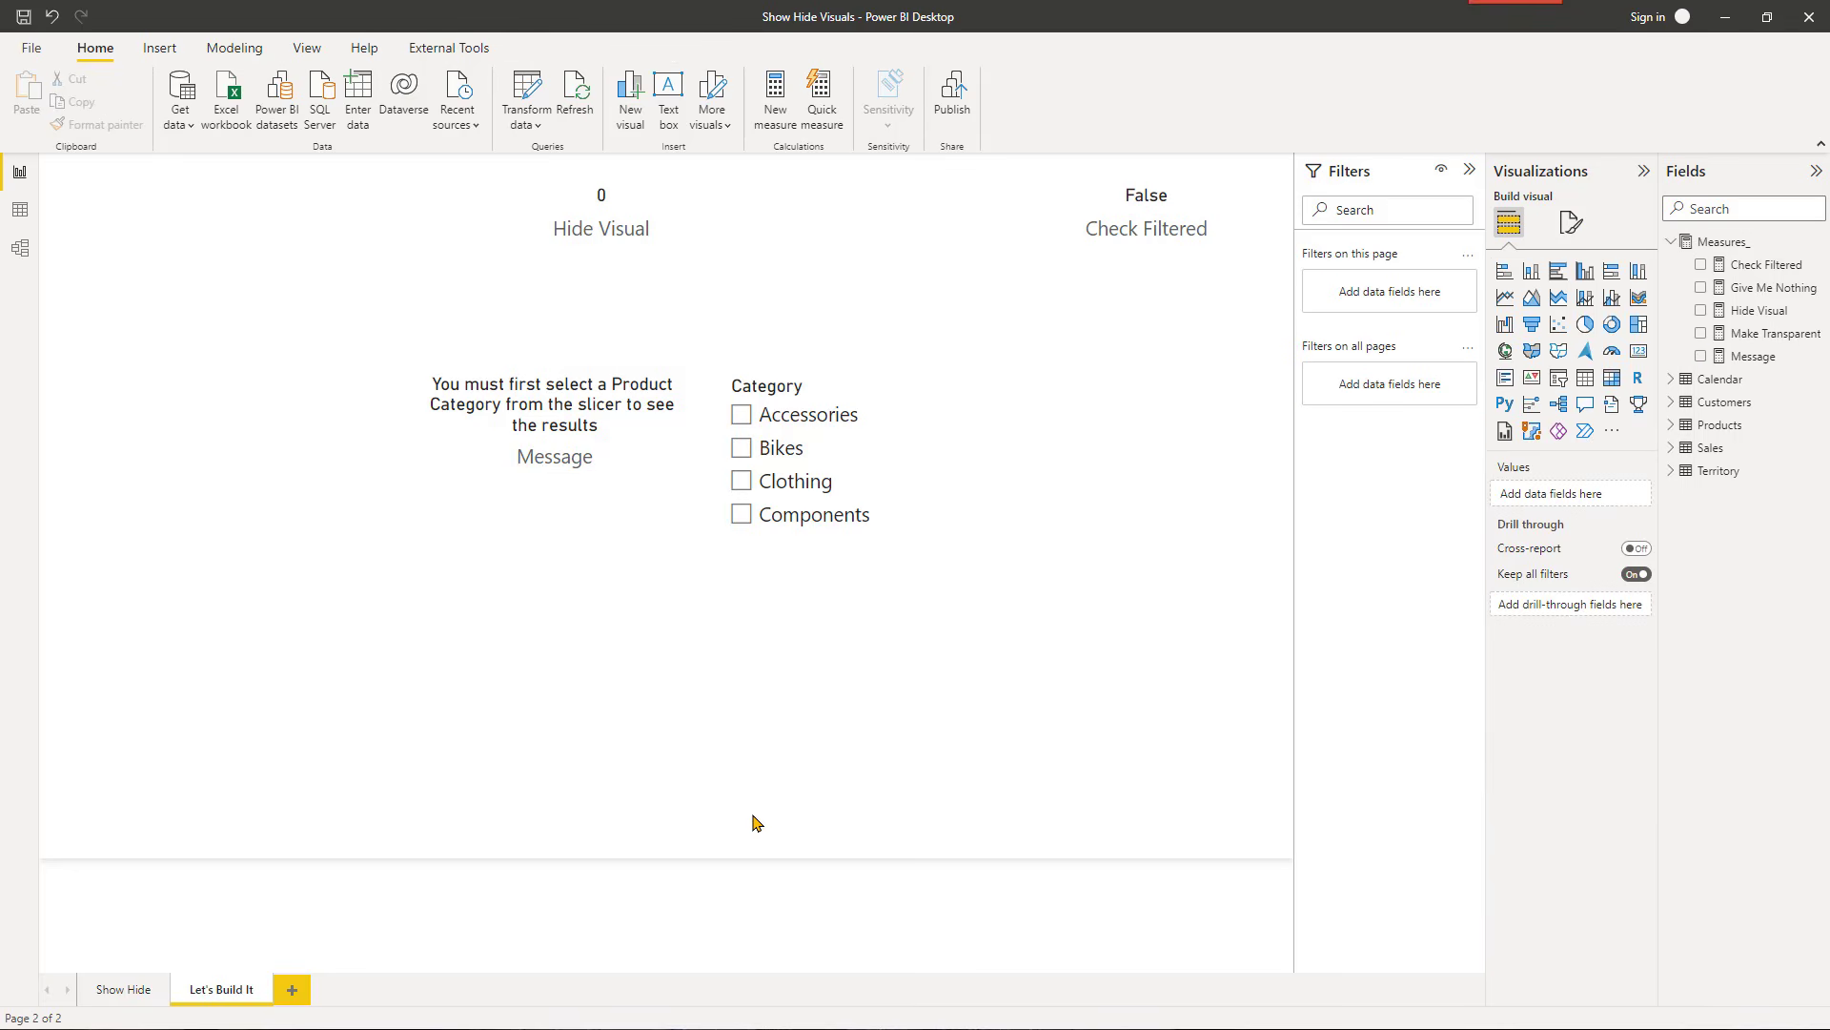
{"action": "left_click", "coordinate": [777, 458]}
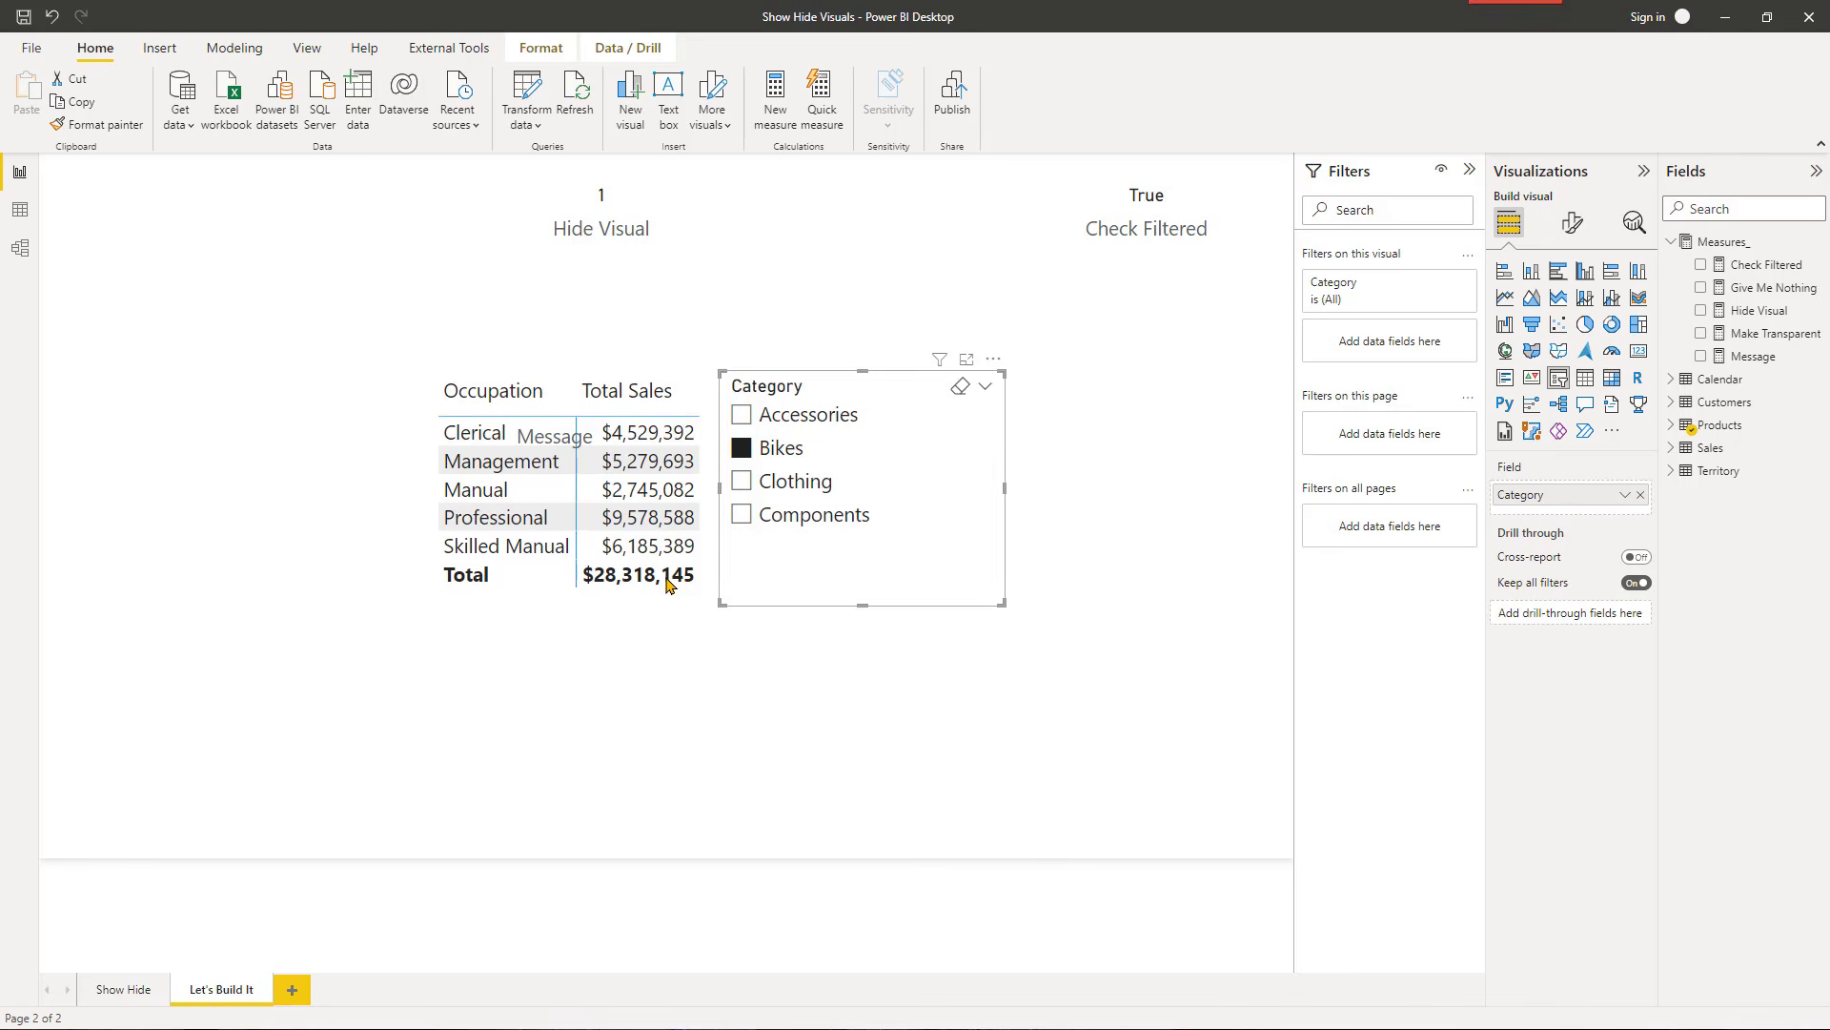
{"action": "left_click", "coordinate": [780, 456]}
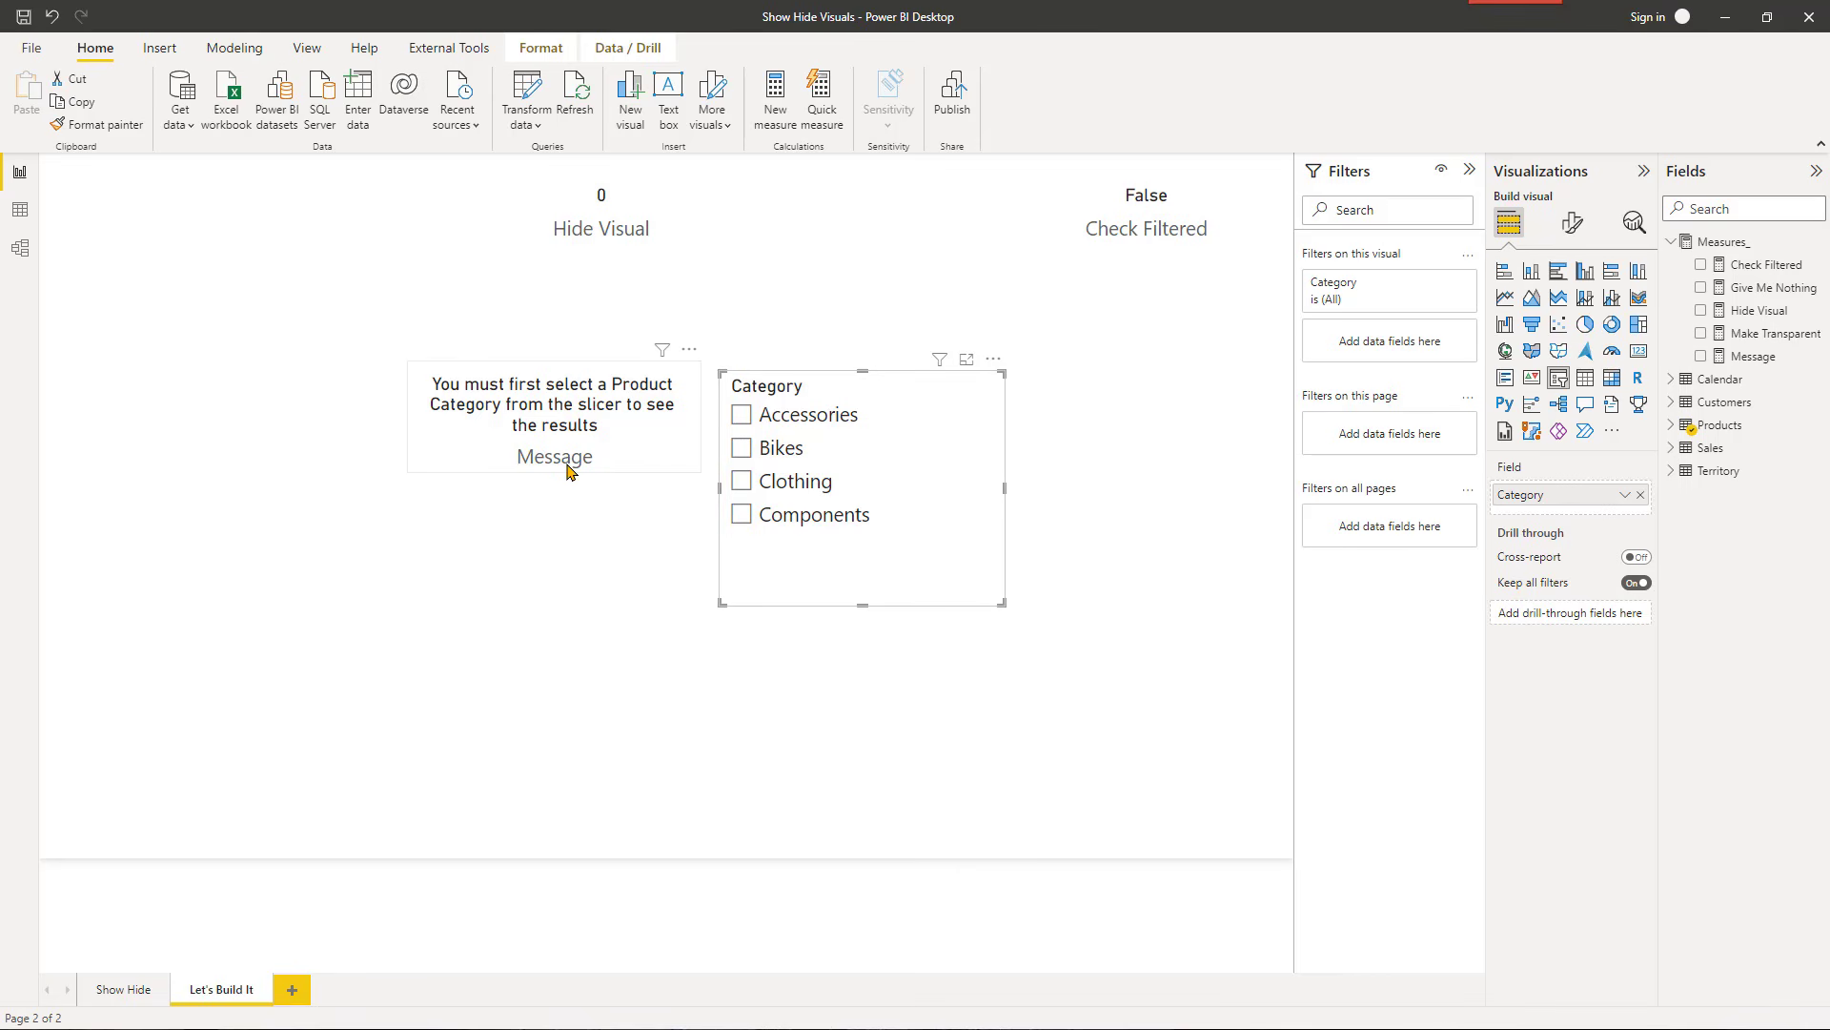
Step: Turn off the category label on the Message card
{"action": "left_click", "coordinate": [567, 471]}
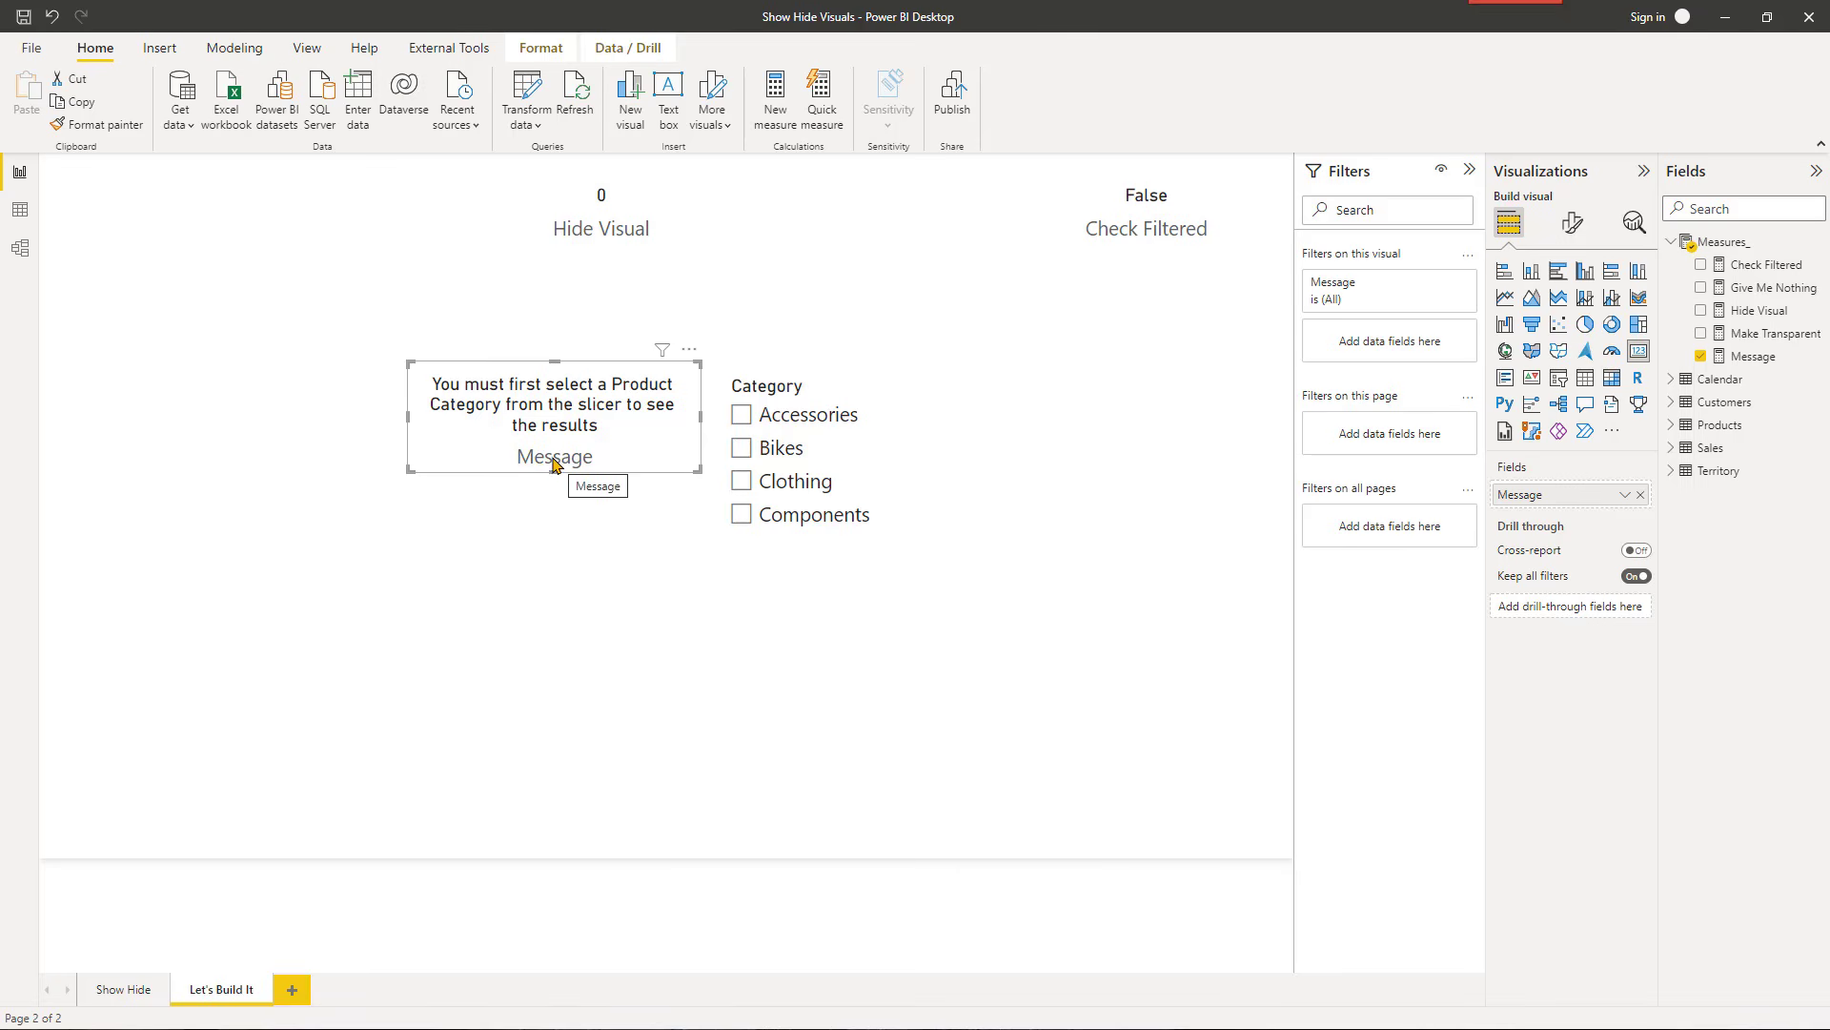
{"action": "left_click", "coordinate": [1573, 227]}
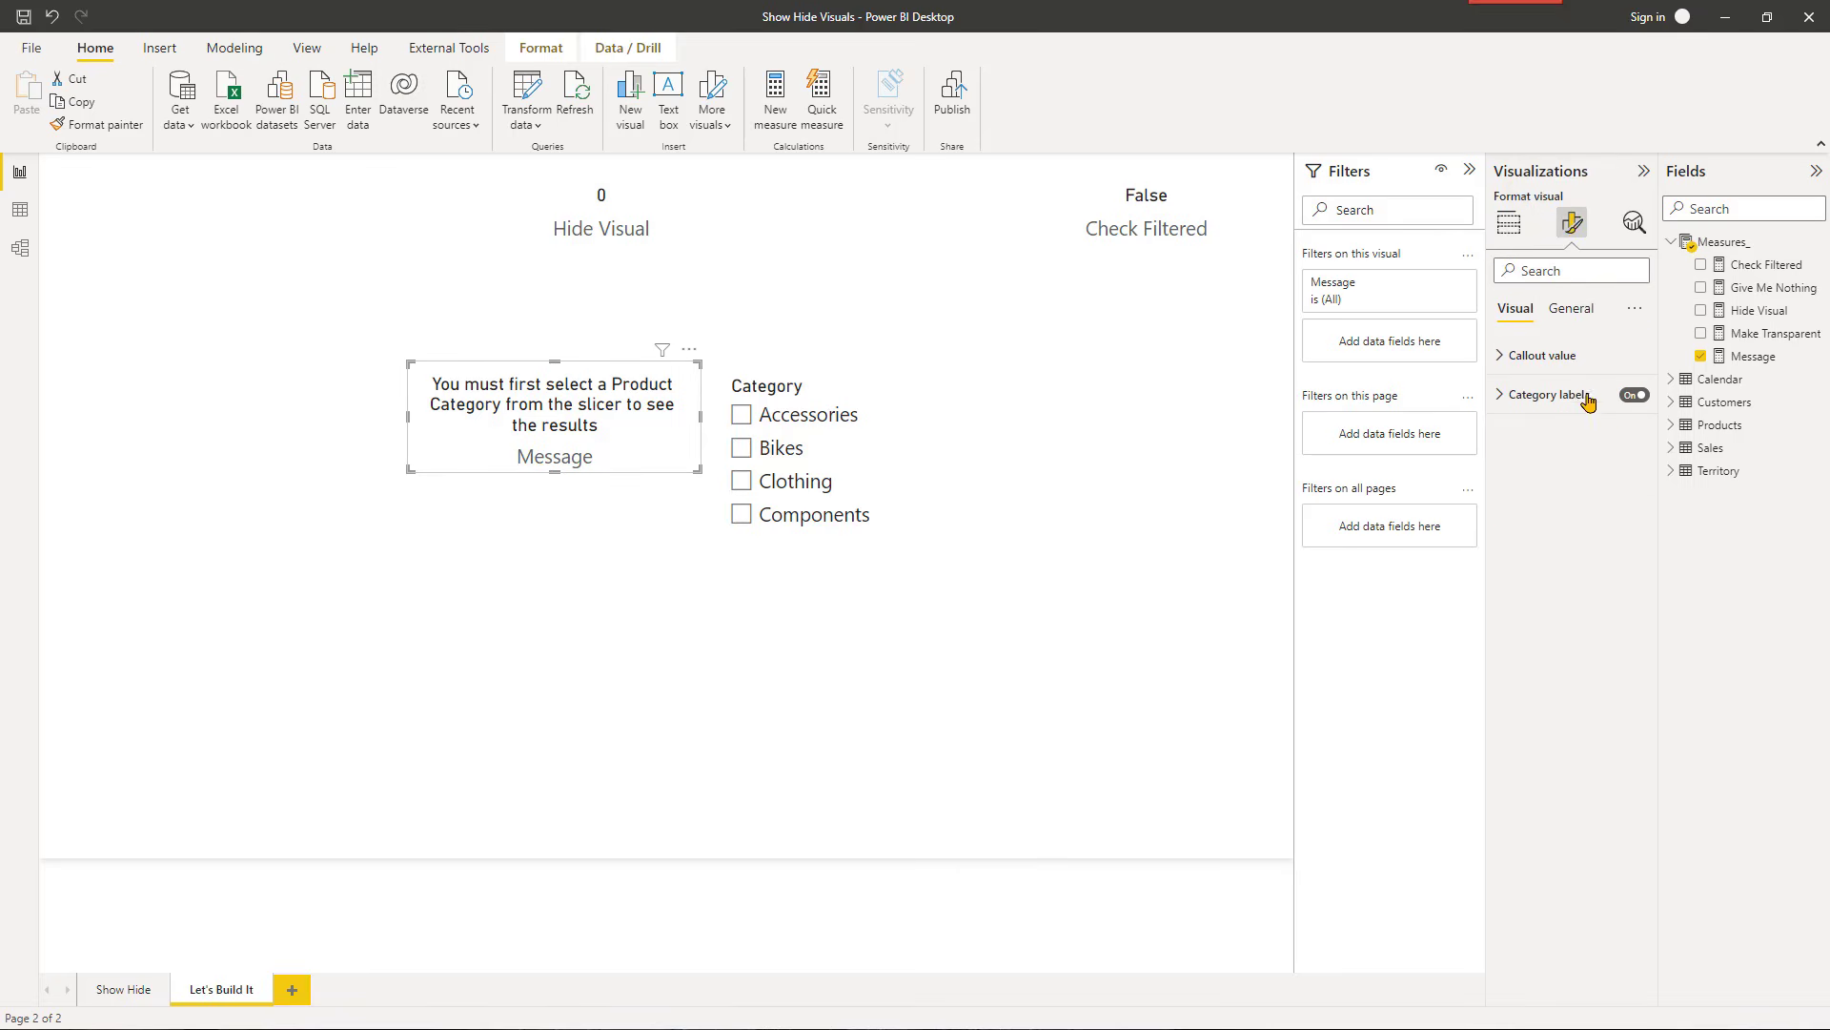
{"action": "left_click", "coordinate": [1632, 394]}
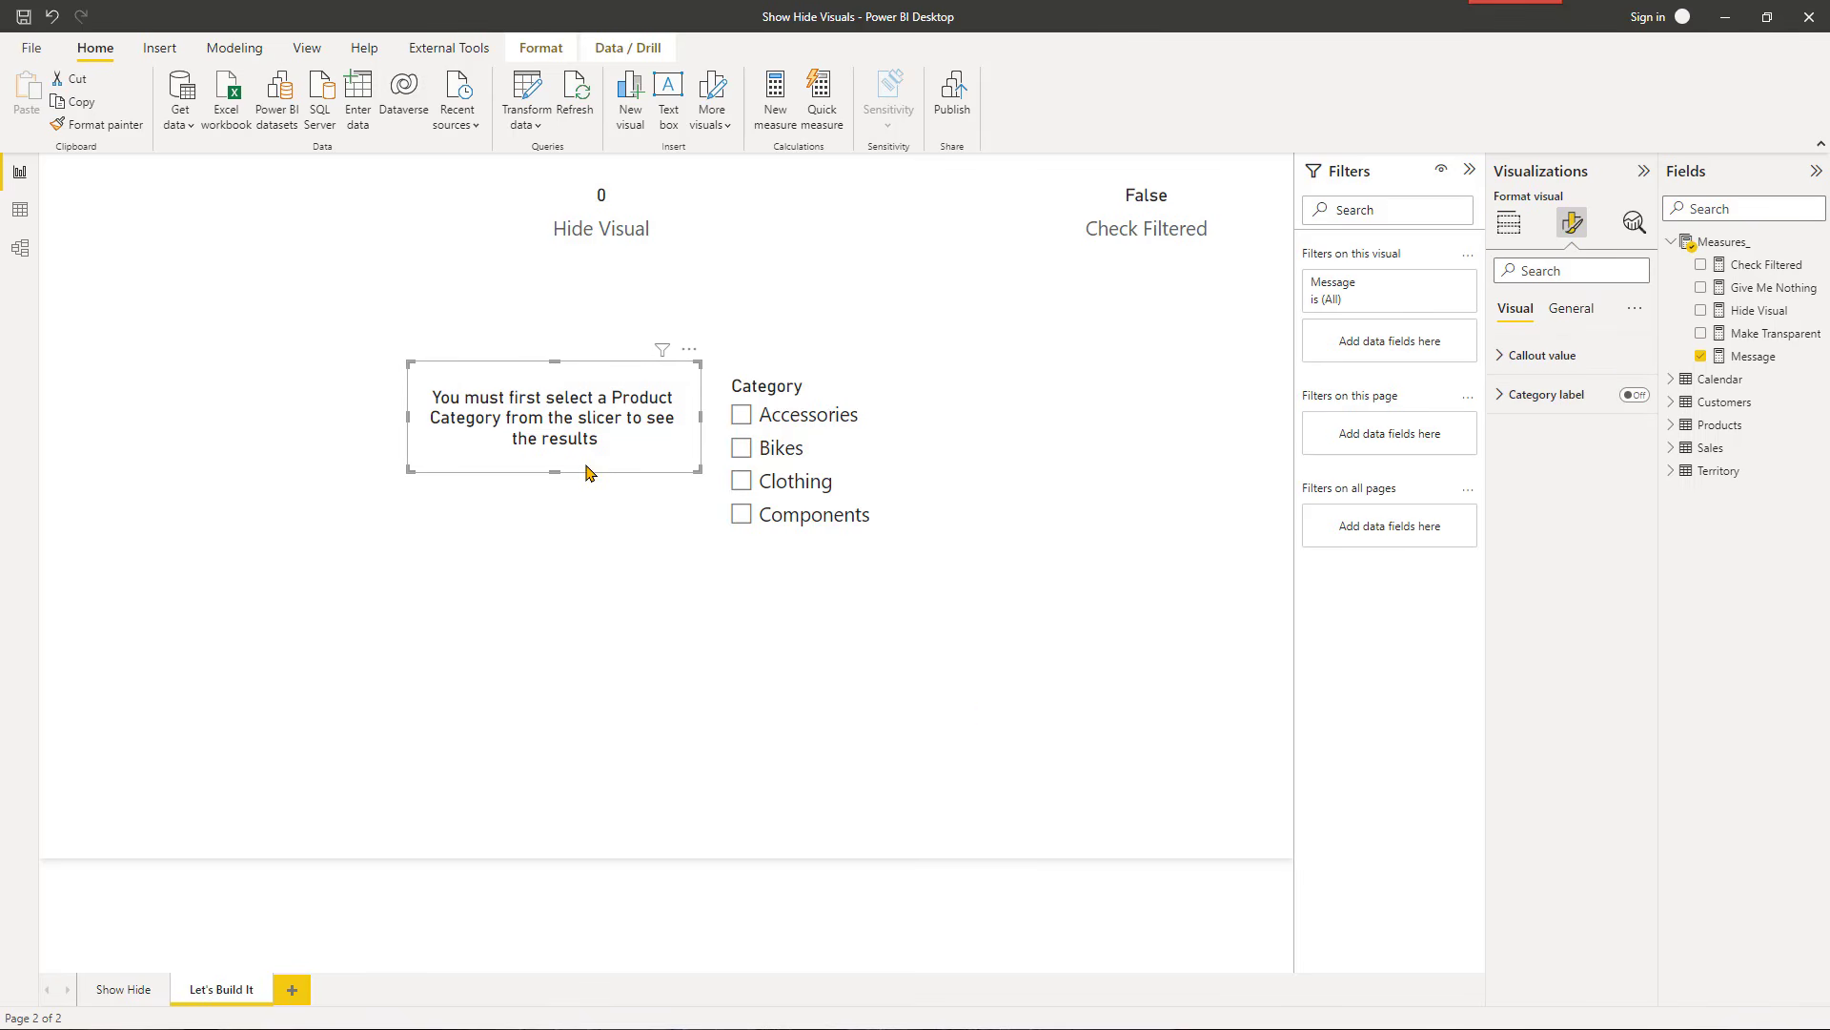
Step: Fit the Message card over the top of the sales table at about 364 wide and 79 high, shifting the Category slicer aside for room
{"action": "mouse_move", "coordinate": [606, 479]}
{"action": "left_mouse_down"}
{"action": "mouse_move", "coordinate": [625, 559]}
{"action": "mouse_move", "coordinate": [576, 572]}
{"action": "mouse_move", "coordinate": [640, 496]}
{"action": "mouse_move", "coordinate": [604, 412]}
{"action": "mouse_move", "coordinate": [595, 454]}
{"action": "left_mouse_up"}
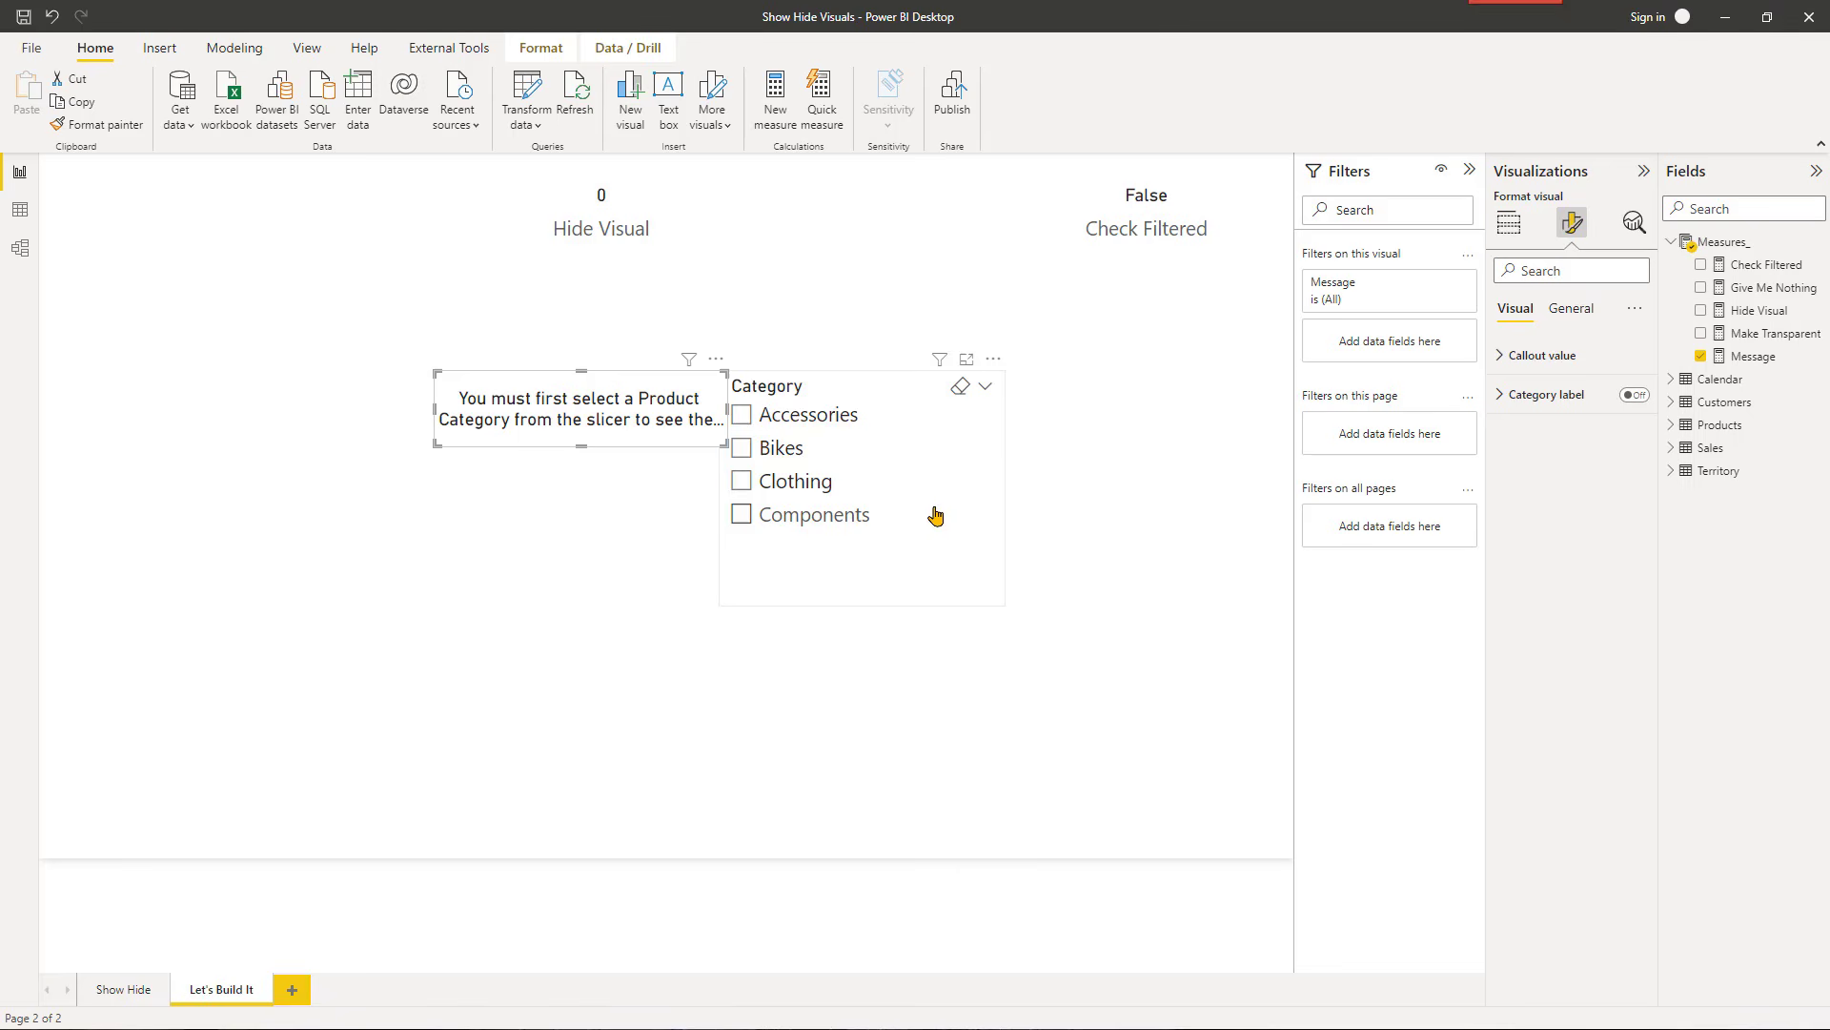
{"action": "left_click_drag", "start_coordinate": [939, 515], "coordinate": [1011, 523]}
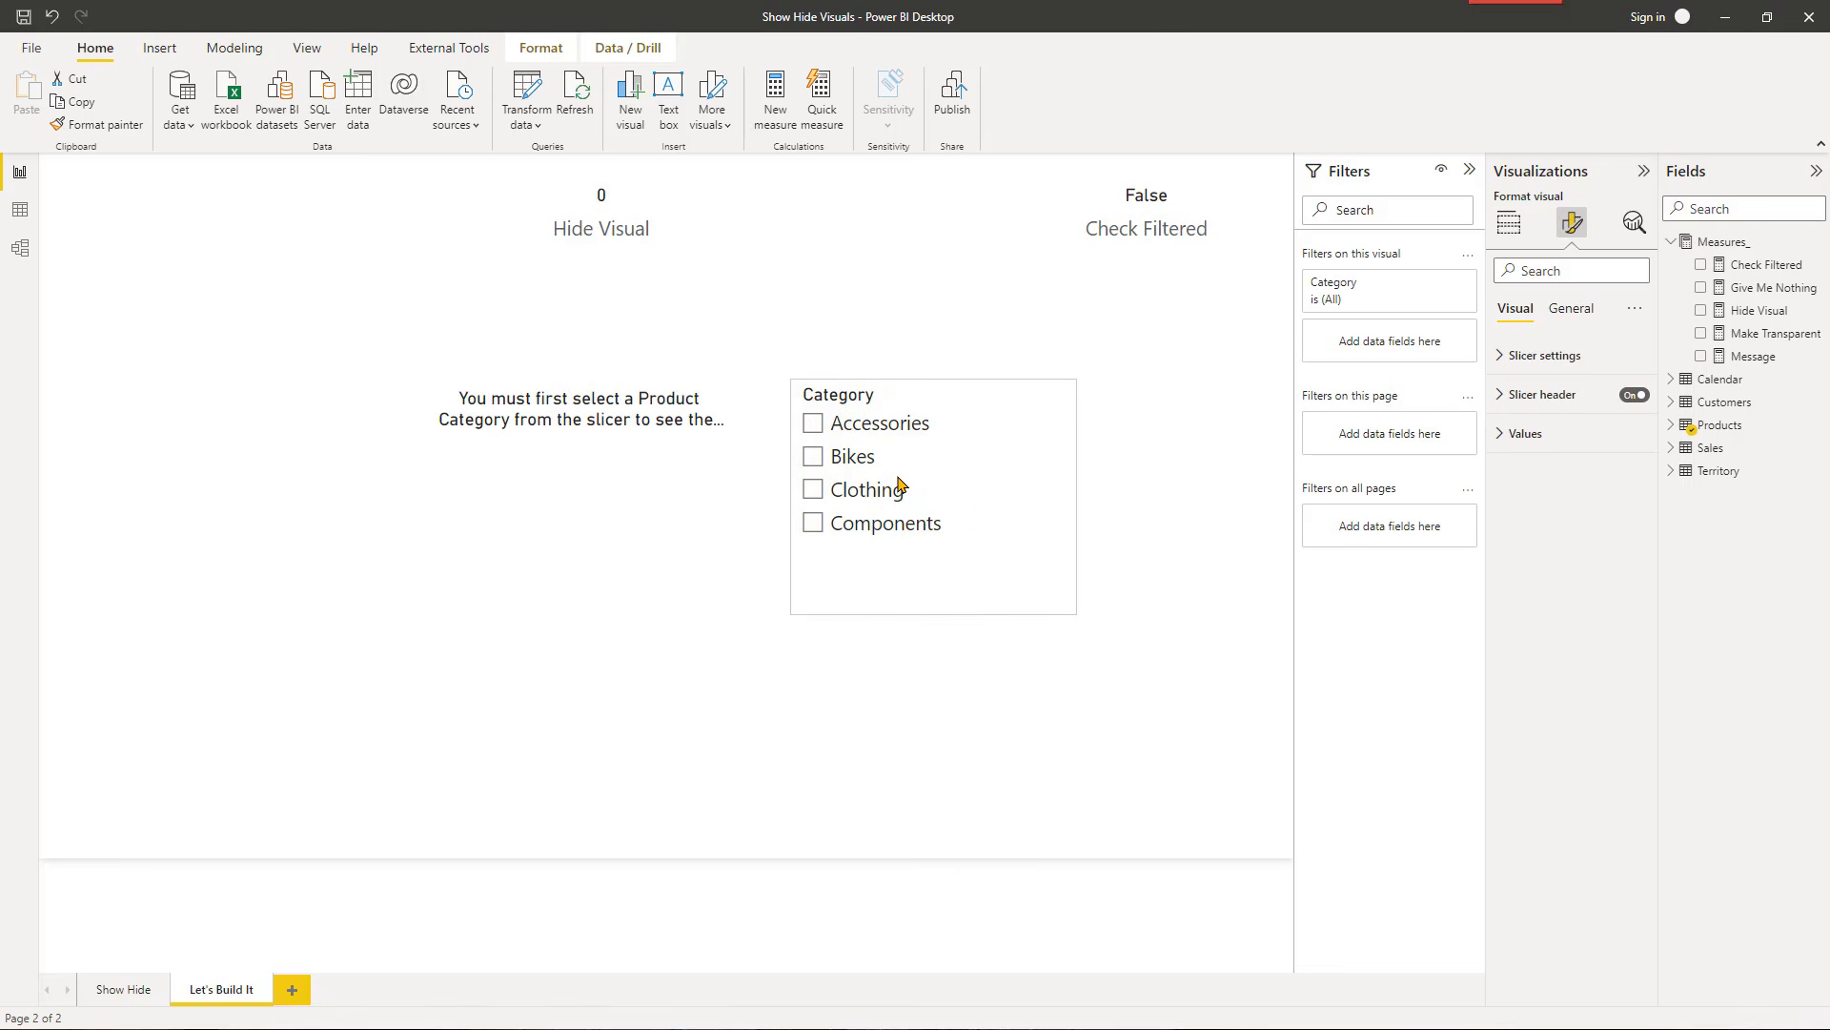
{"action": "left_click", "coordinate": [725, 420]}
{"action": "left_click_drag", "start_coordinate": [727, 412], "coordinate": [786, 426]}
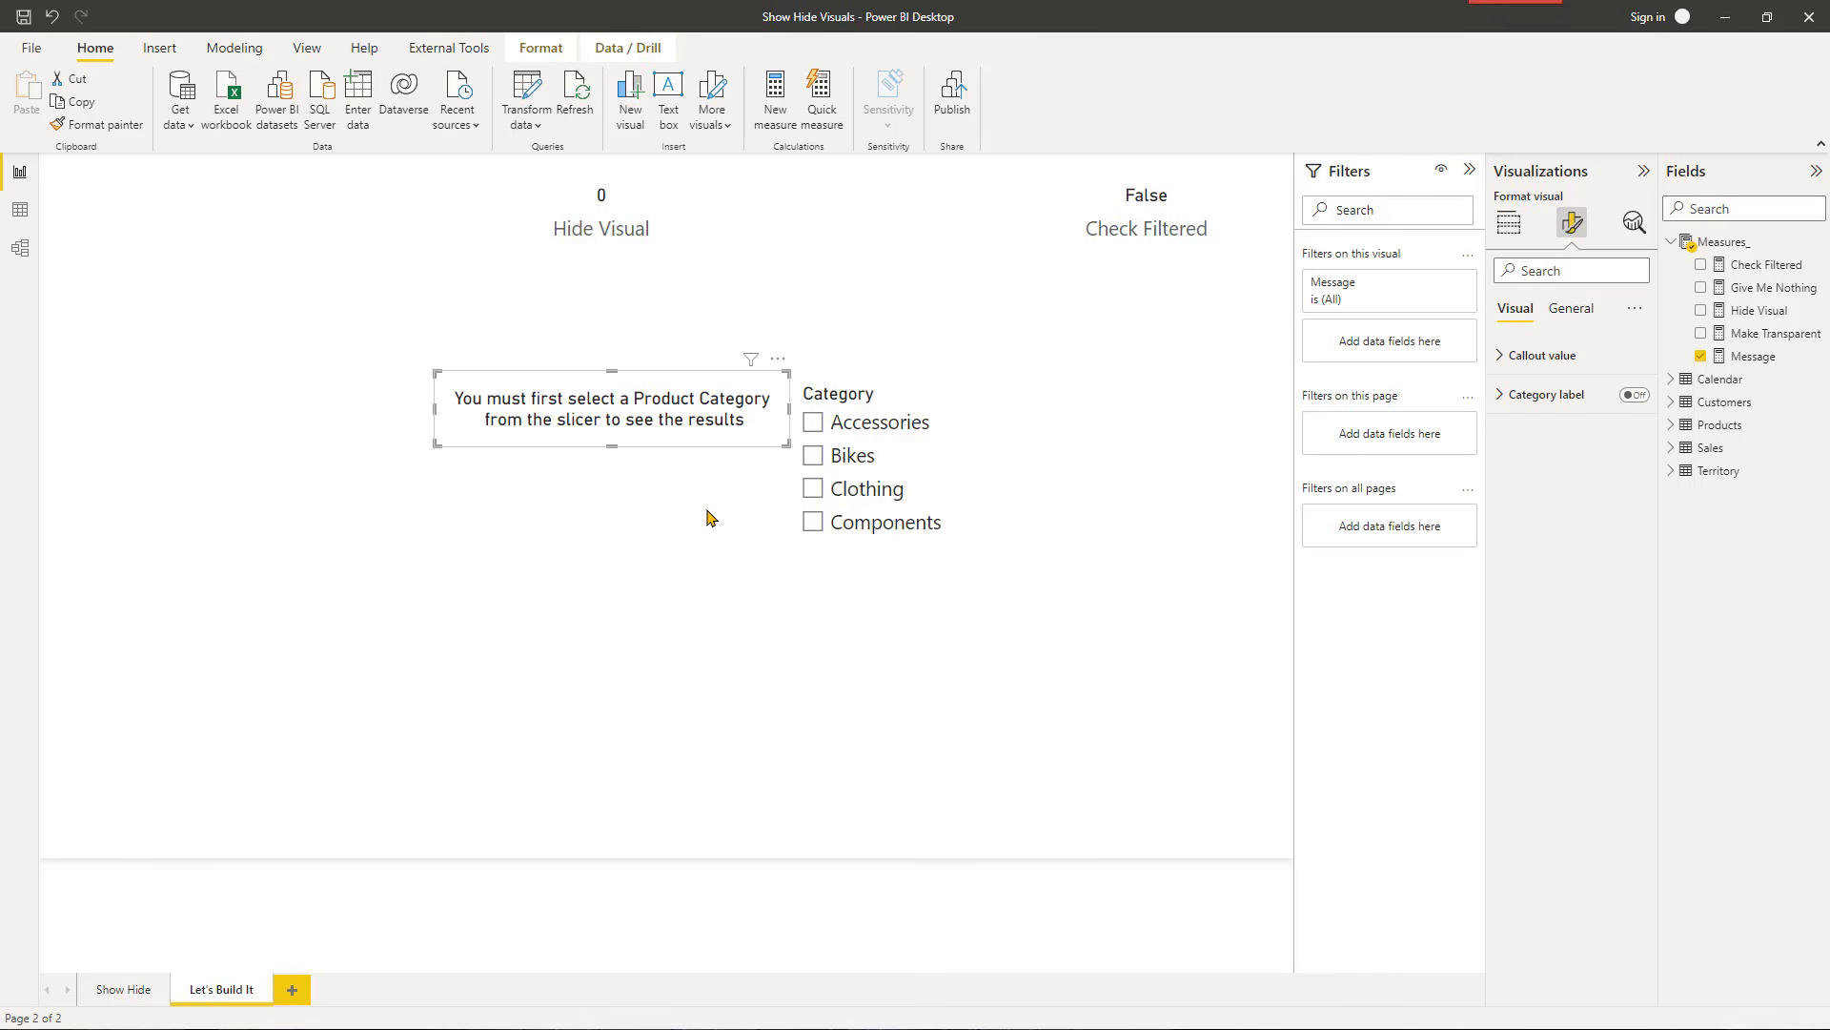
Step: Widen the Occupation sales table to match the Message card's width, ending at the Category slicer
{"action": "left_click", "coordinate": [712, 497]}
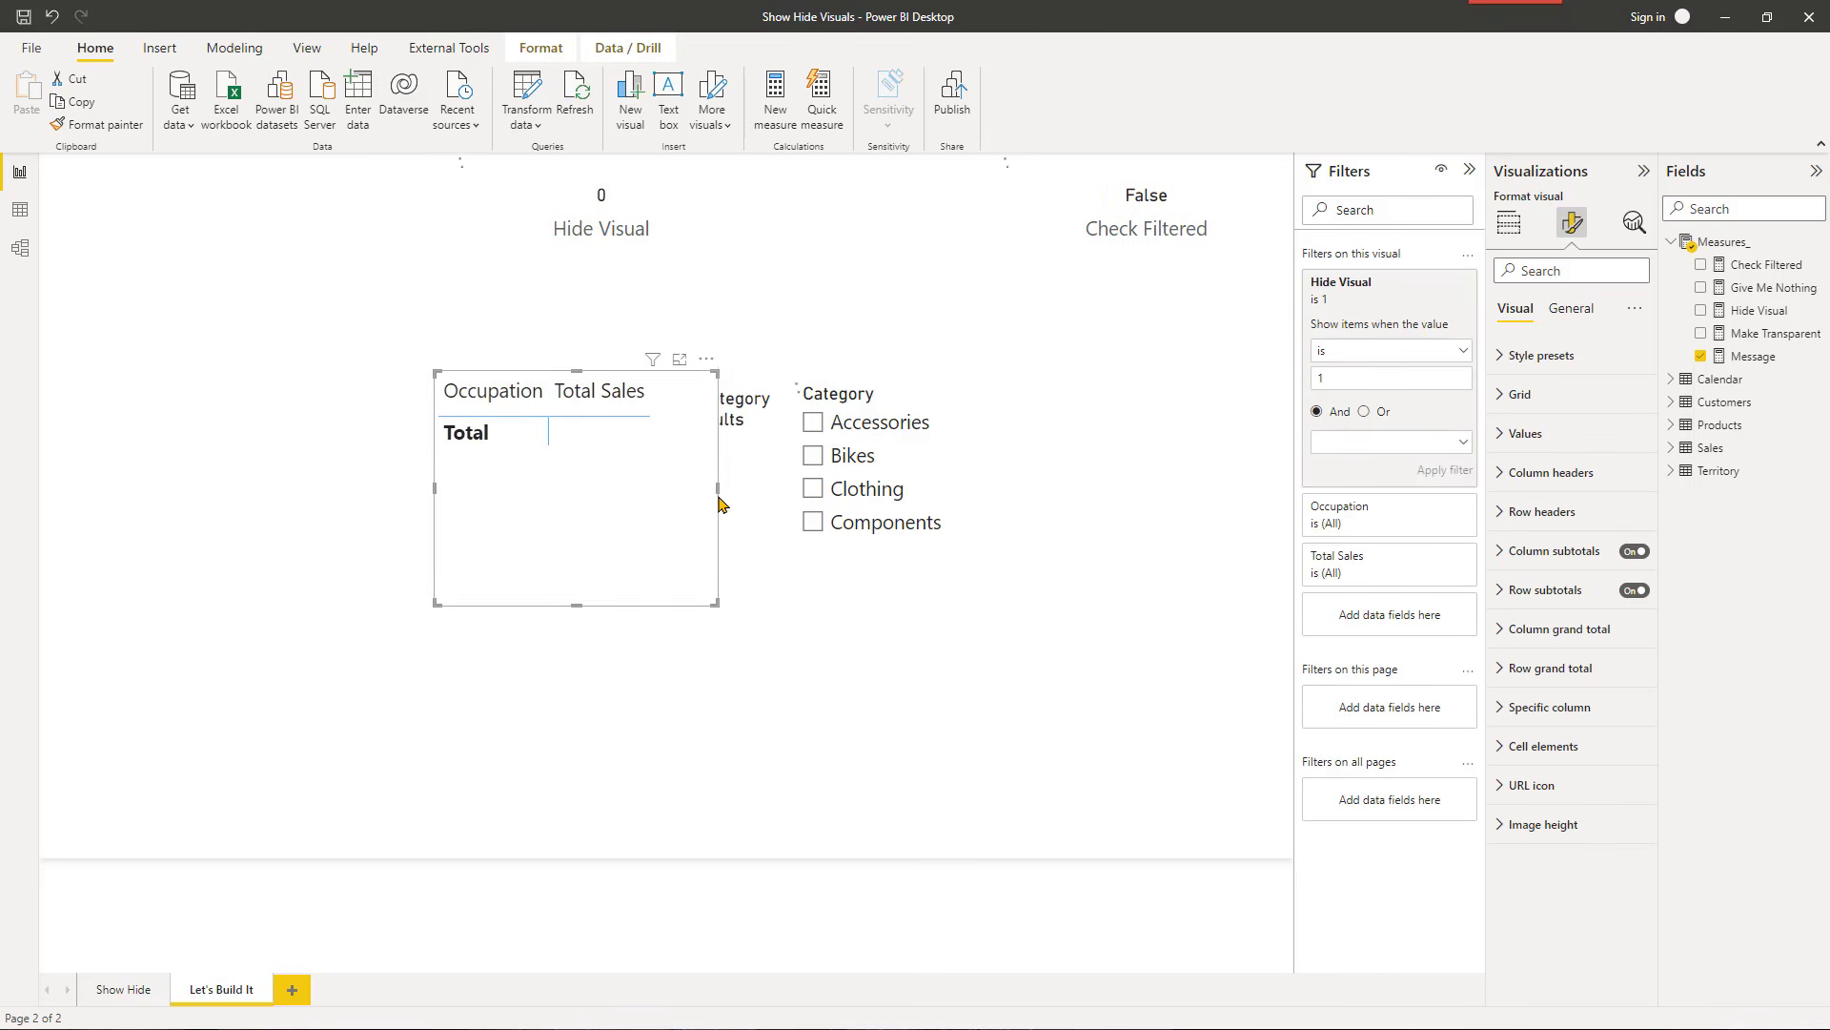
{"action": "left_click_drag", "start_coordinate": [747, 497], "coordinate": [788, 511]}
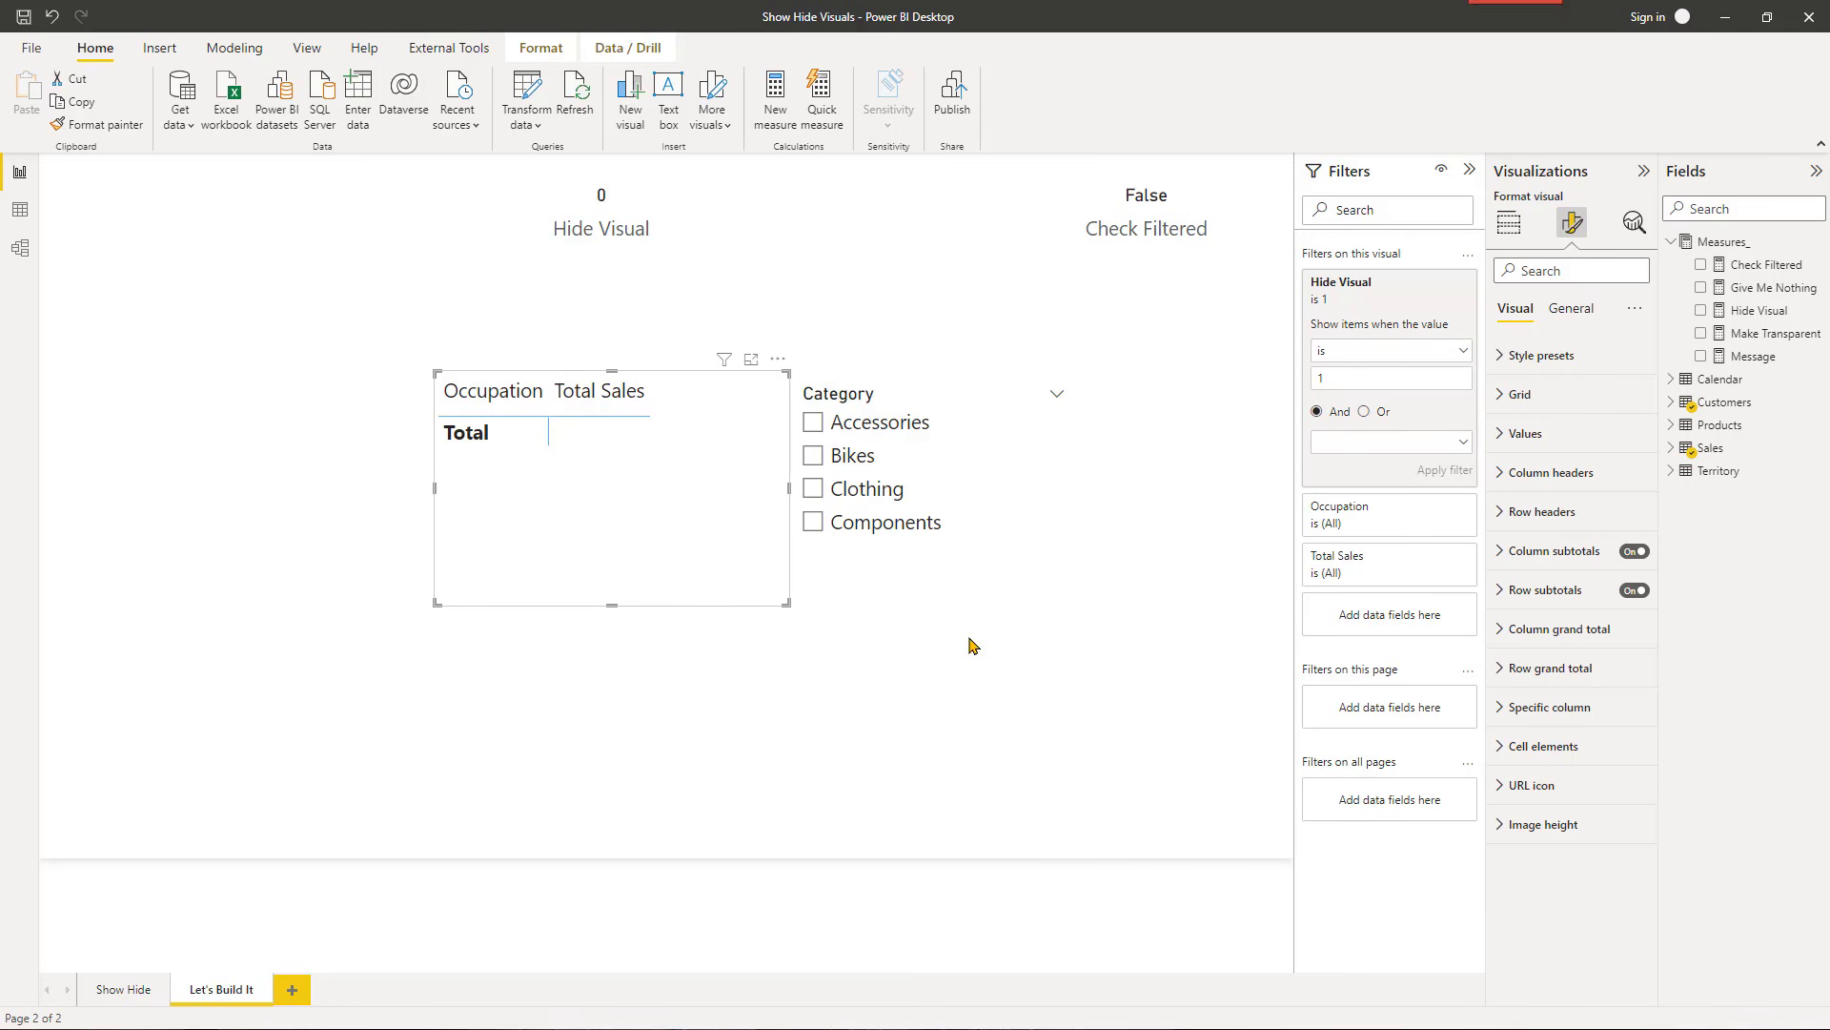
{"action": "left_click", "coordinate": [984, 579]}
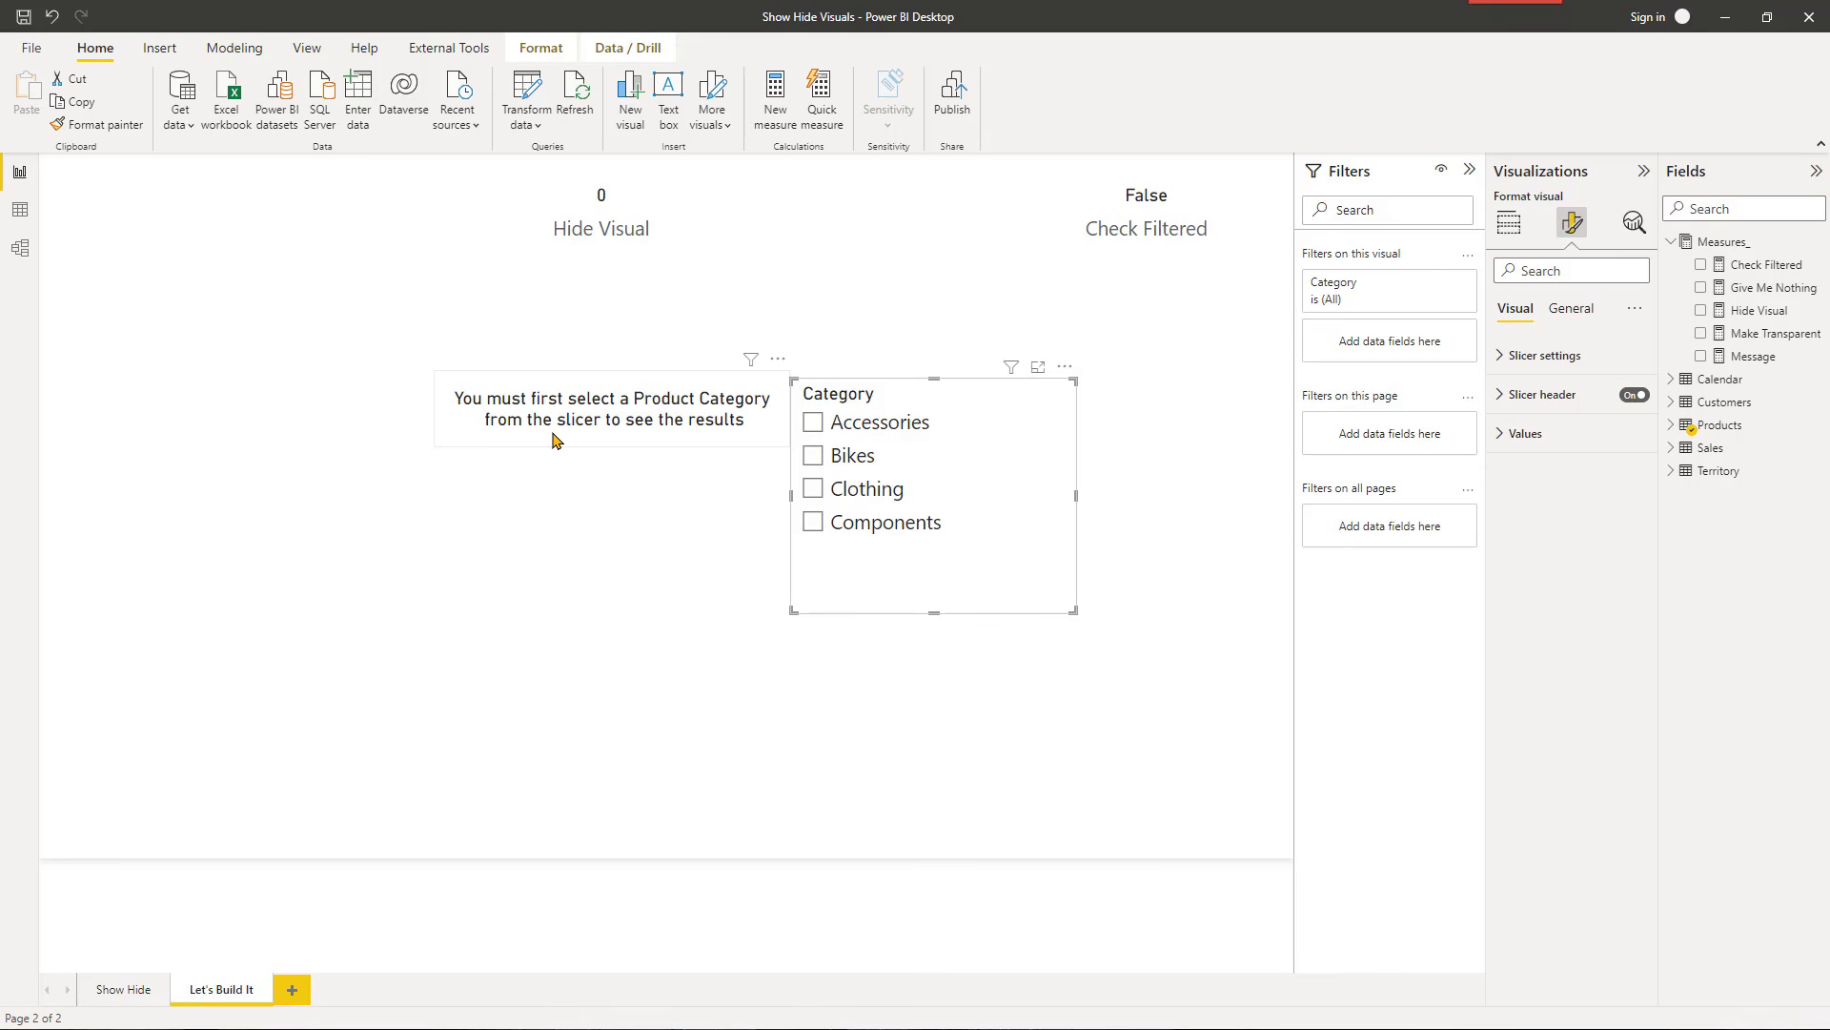
Step: Select and deselect the sales table to check how it layers with the overlapping Message card
{"action": "left_click_drag", "start_coordinate": [554, 445], "coordinate": [666, 574]}
{"action": "left_click", "coordinate": [513, 440]}
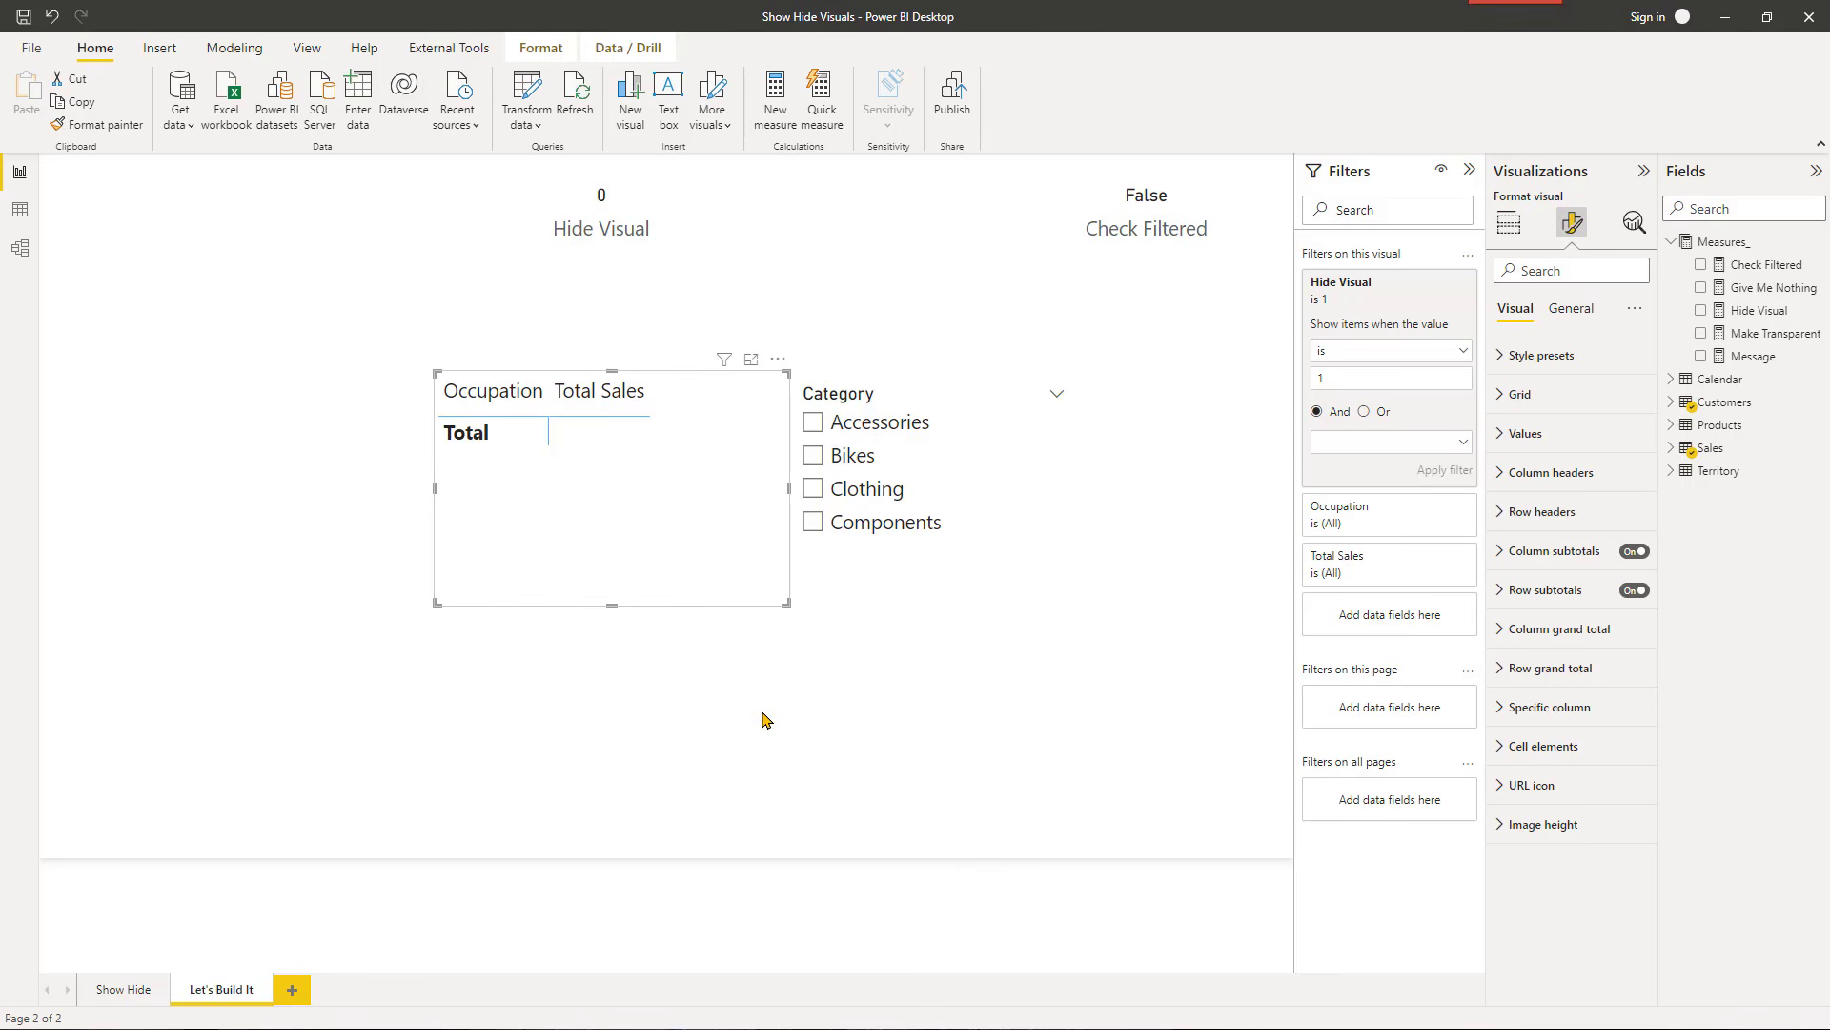
{"action": "left_click", "coordinate": [664, 642]}
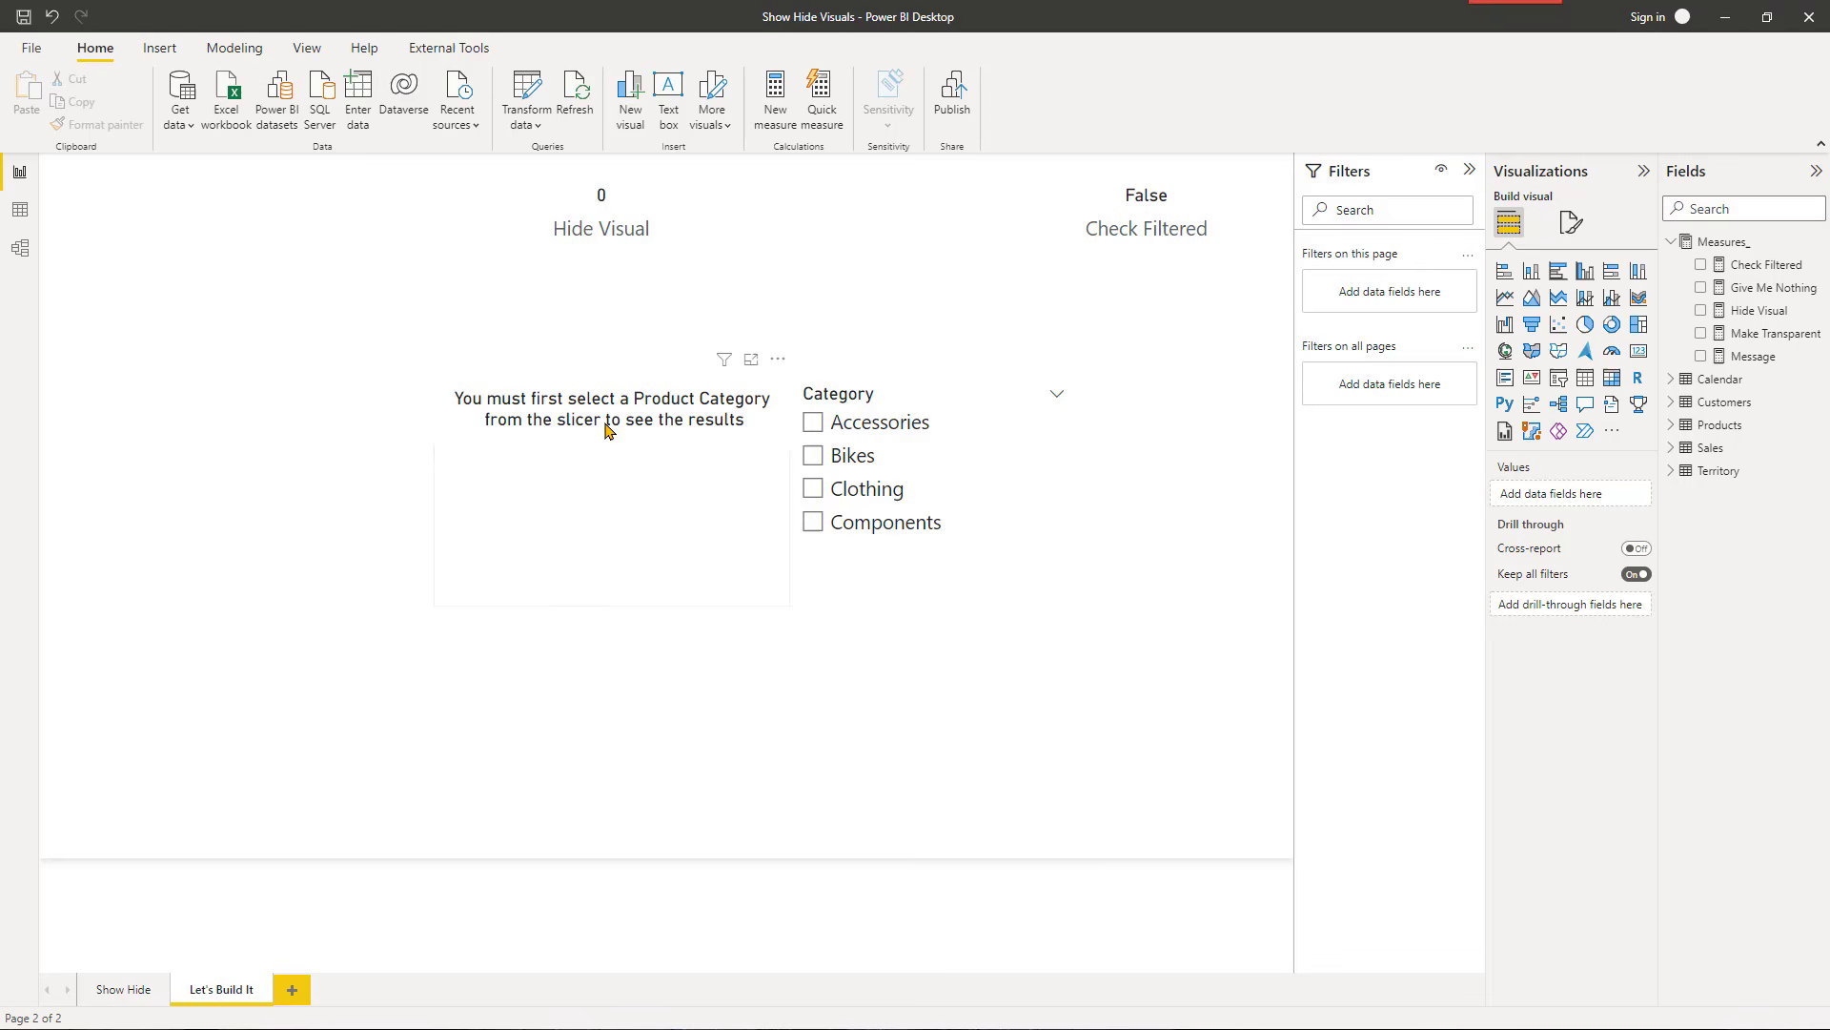
Step: Examine the Message card's advanced property options, including Maintain layer order
{"action": "left_click", "coordinate": [658, 441]}
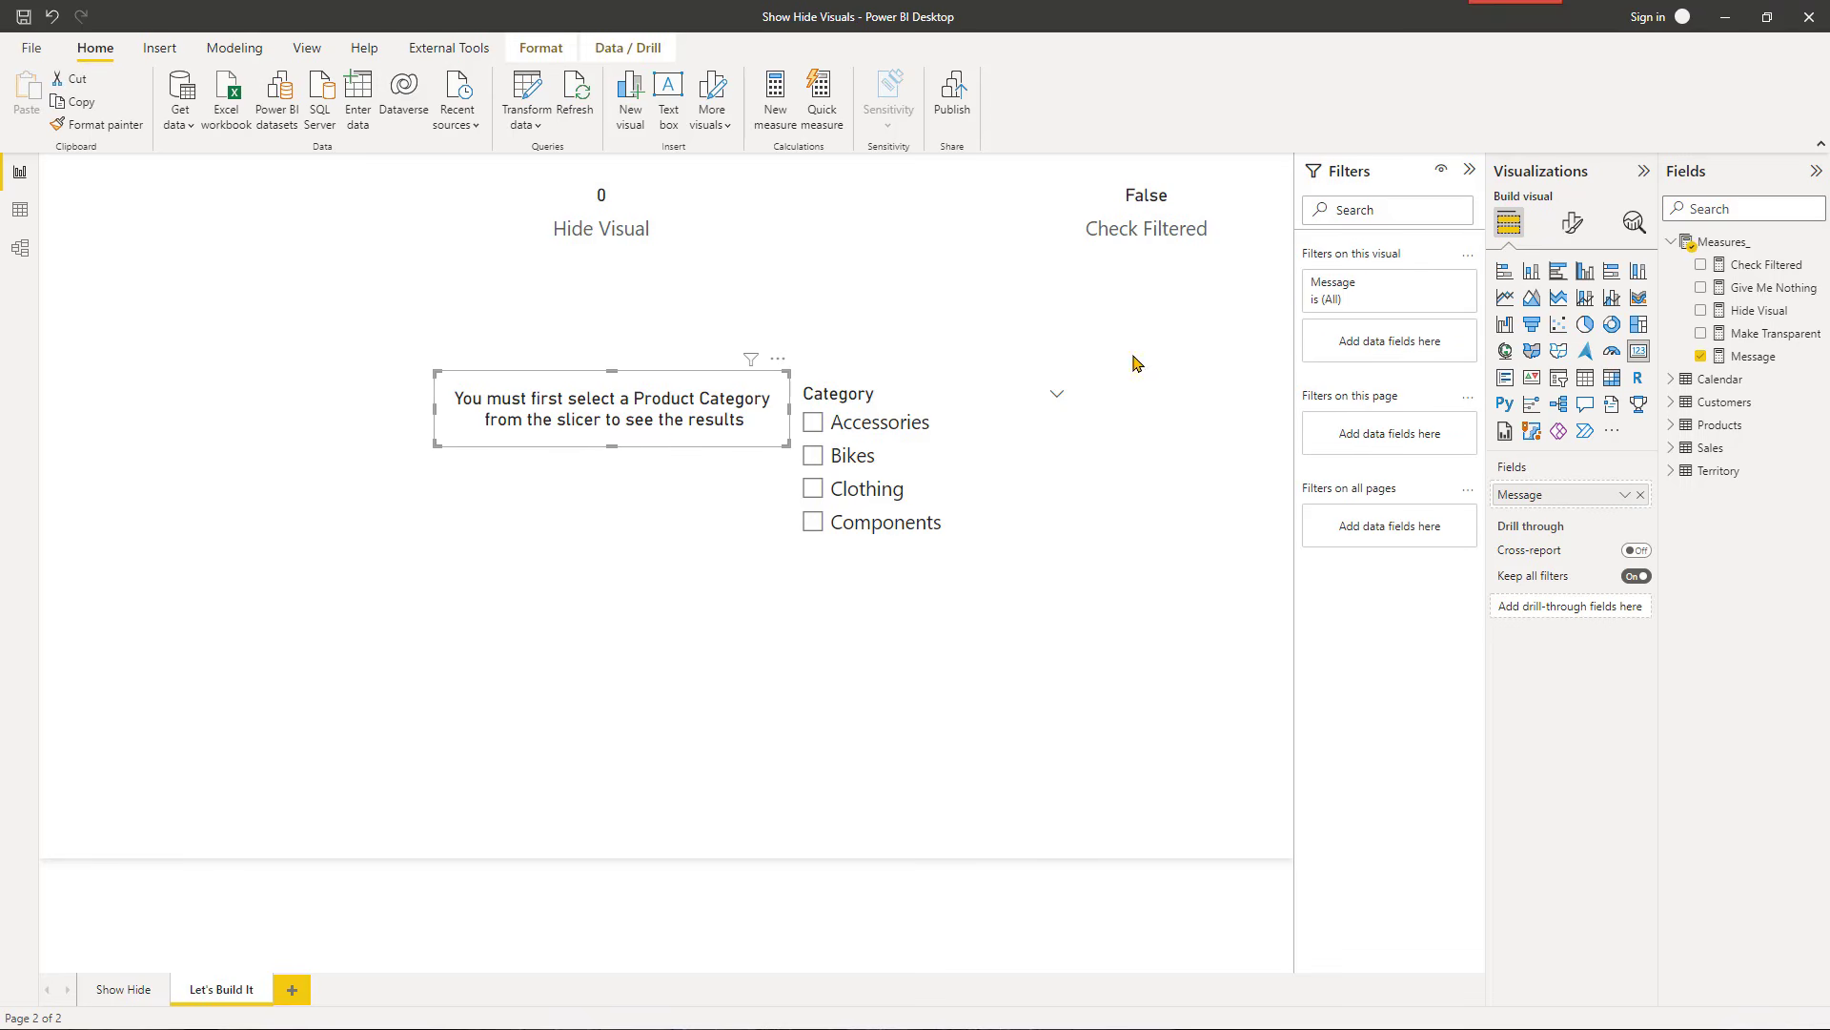
{"action": "left_click", "coordinate": [1573, 224]}
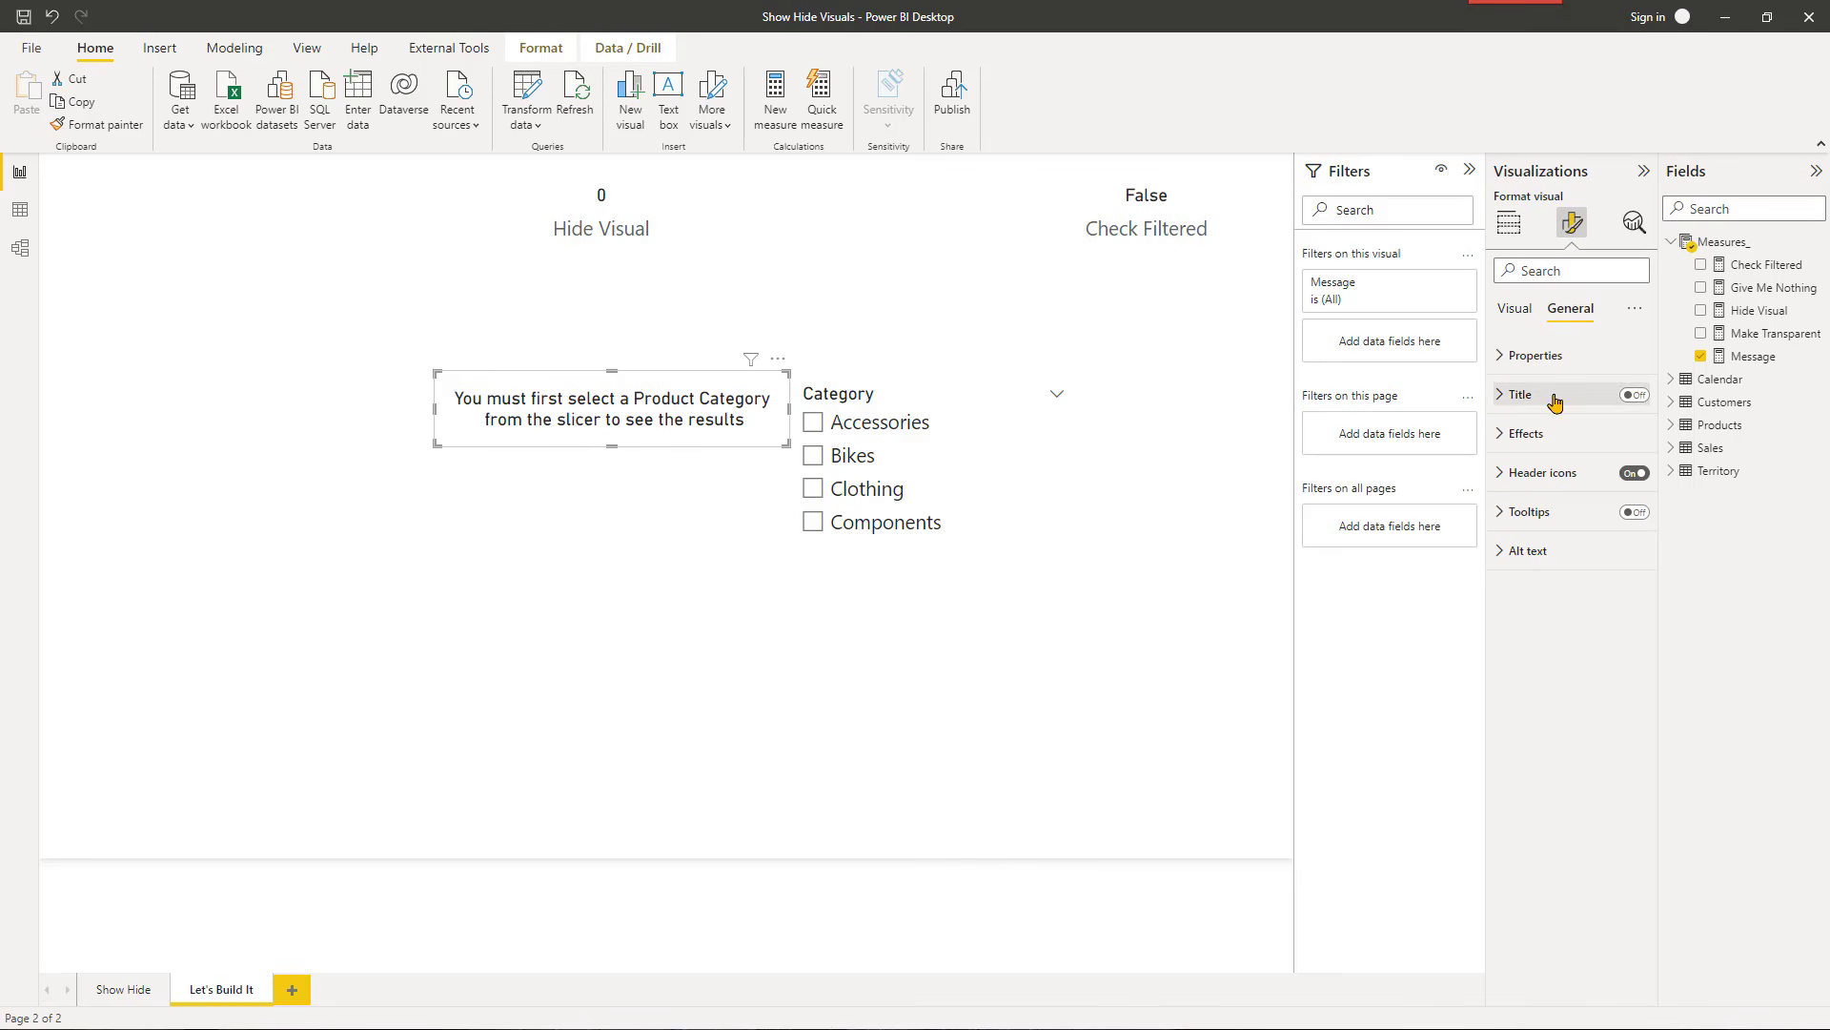
{"action": "left_click", "coordinate": [1504, 363]}
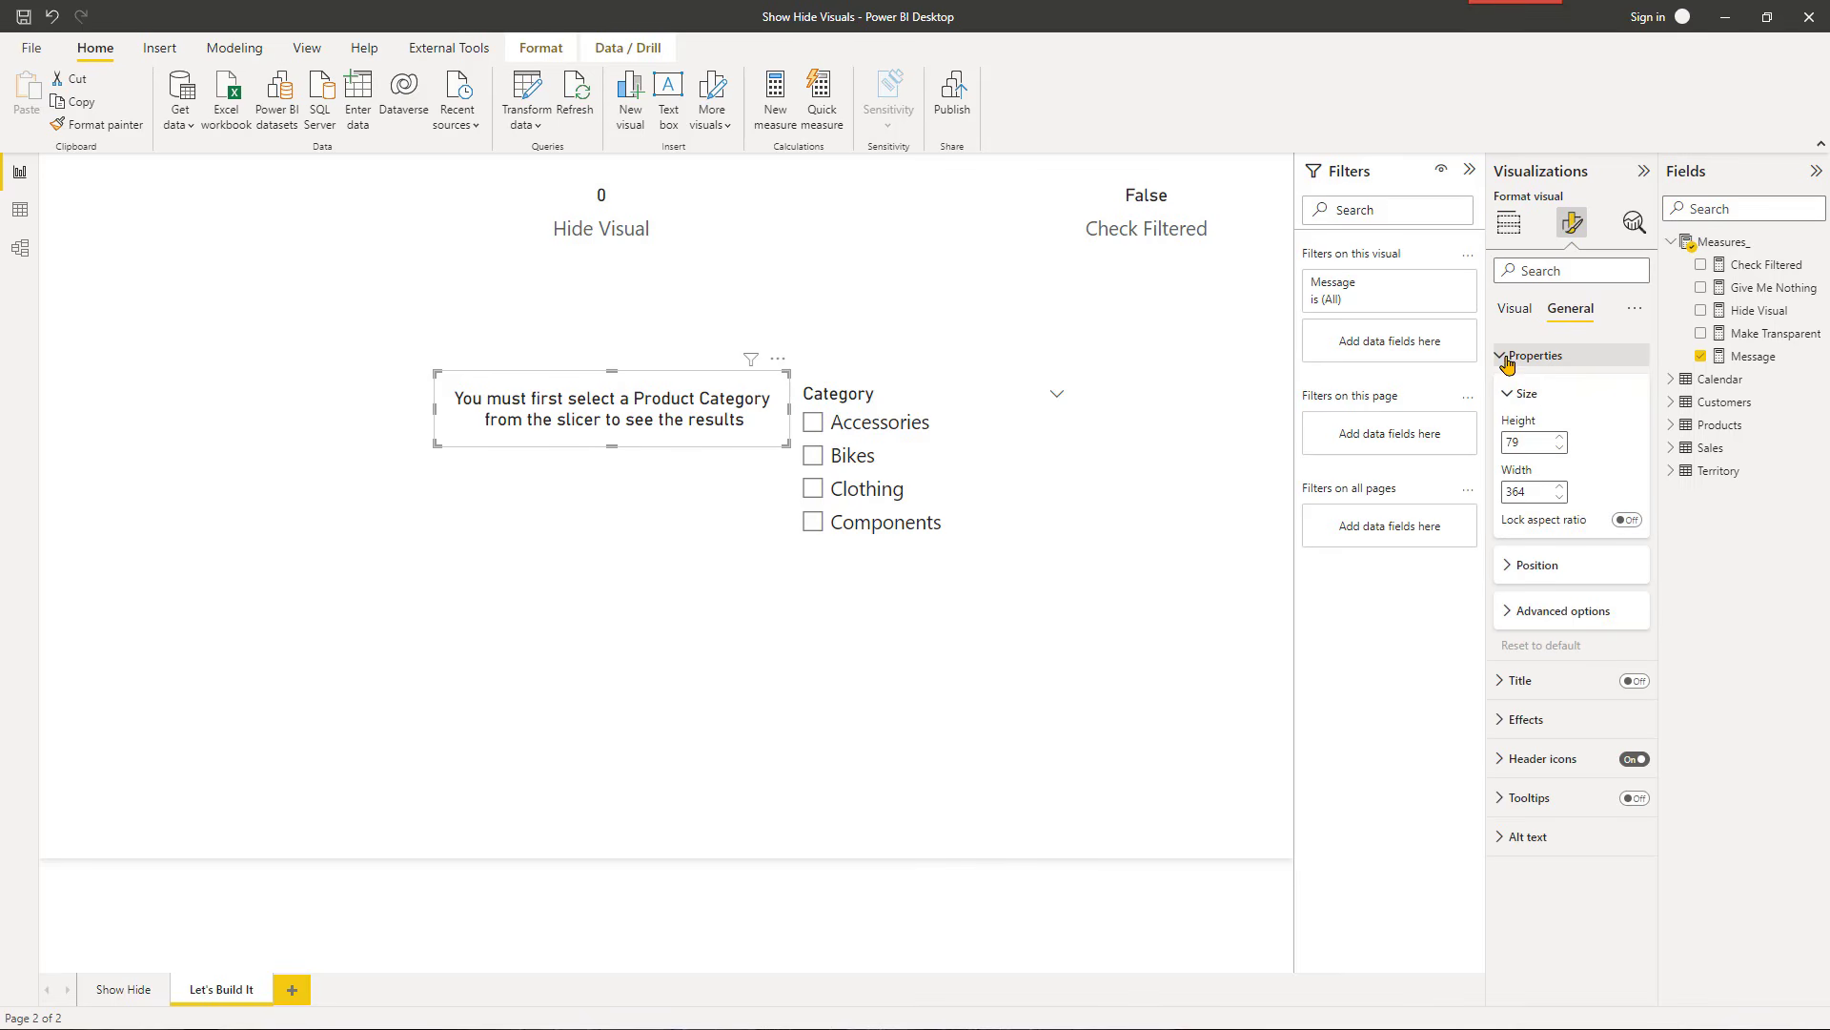
{"action": "left_click", "coordinate": [1511, 613]}
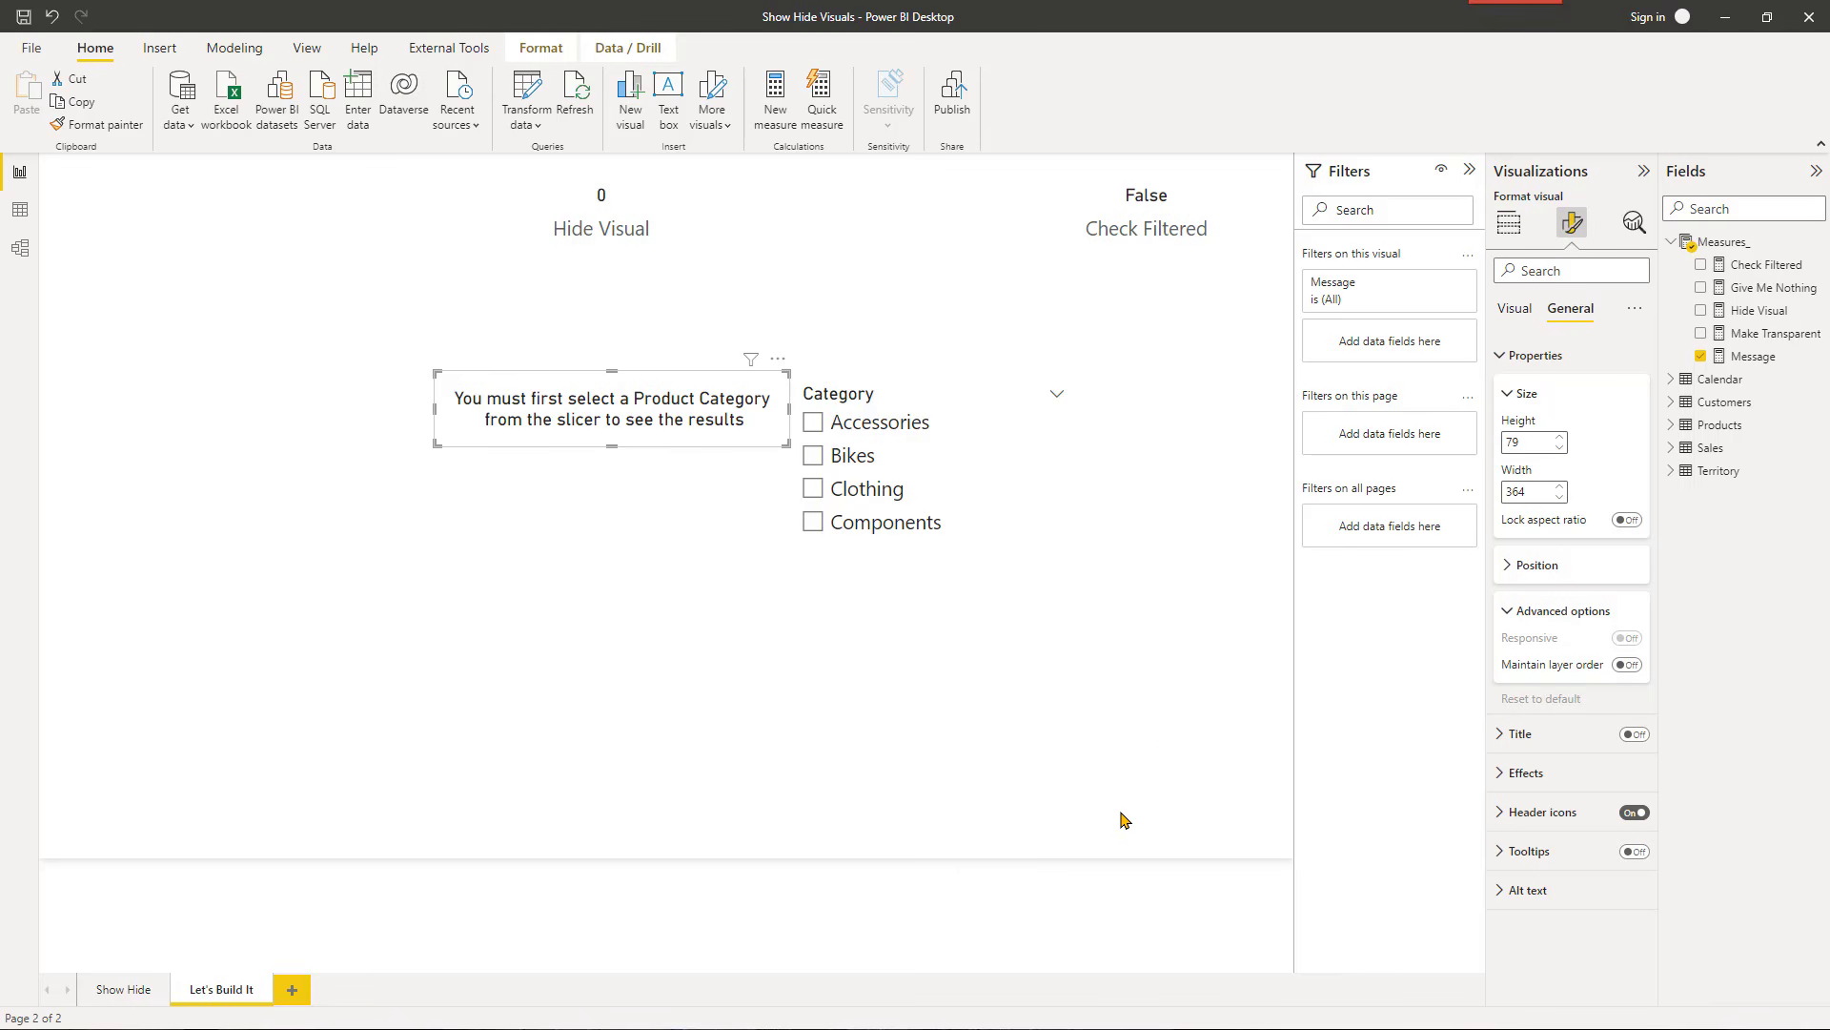
{"action": "left_click", "coordinate": [970, 641]}
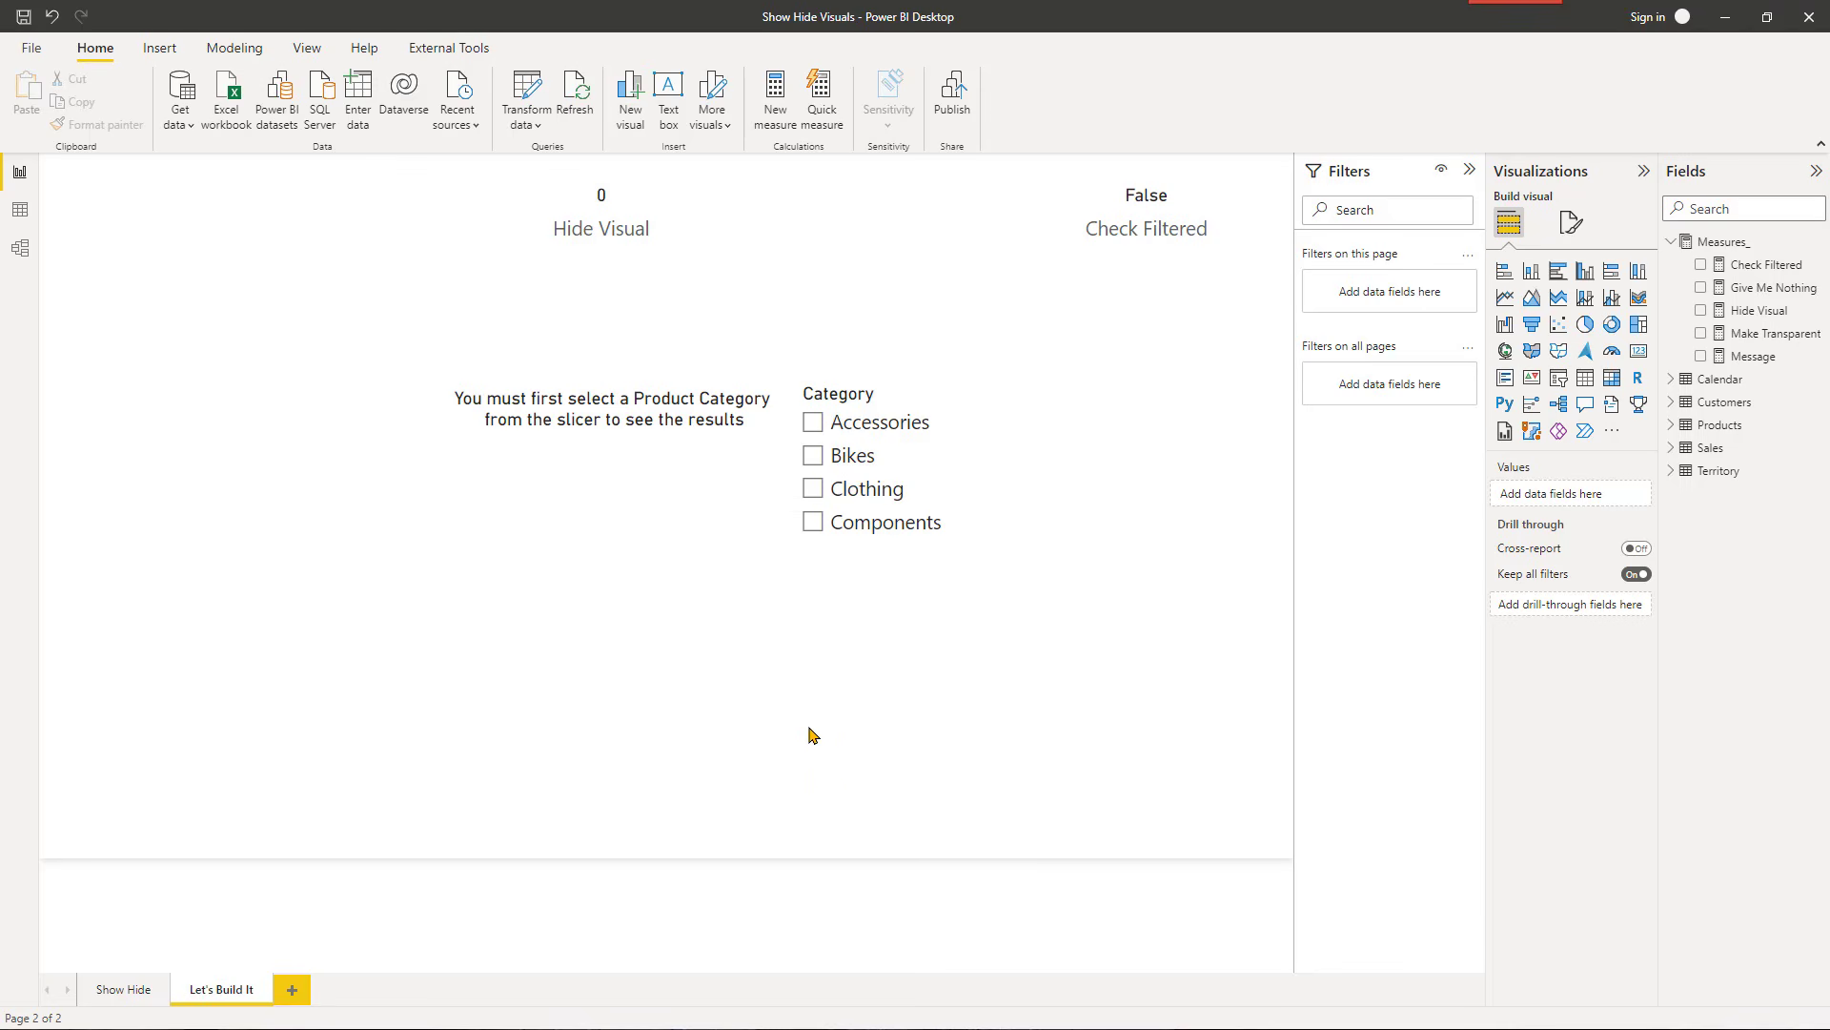
Step: Delete the Check Filtered and Hide Visual test cards from the report page
{"action": "left_click", "coordinate": [1117, 252]}
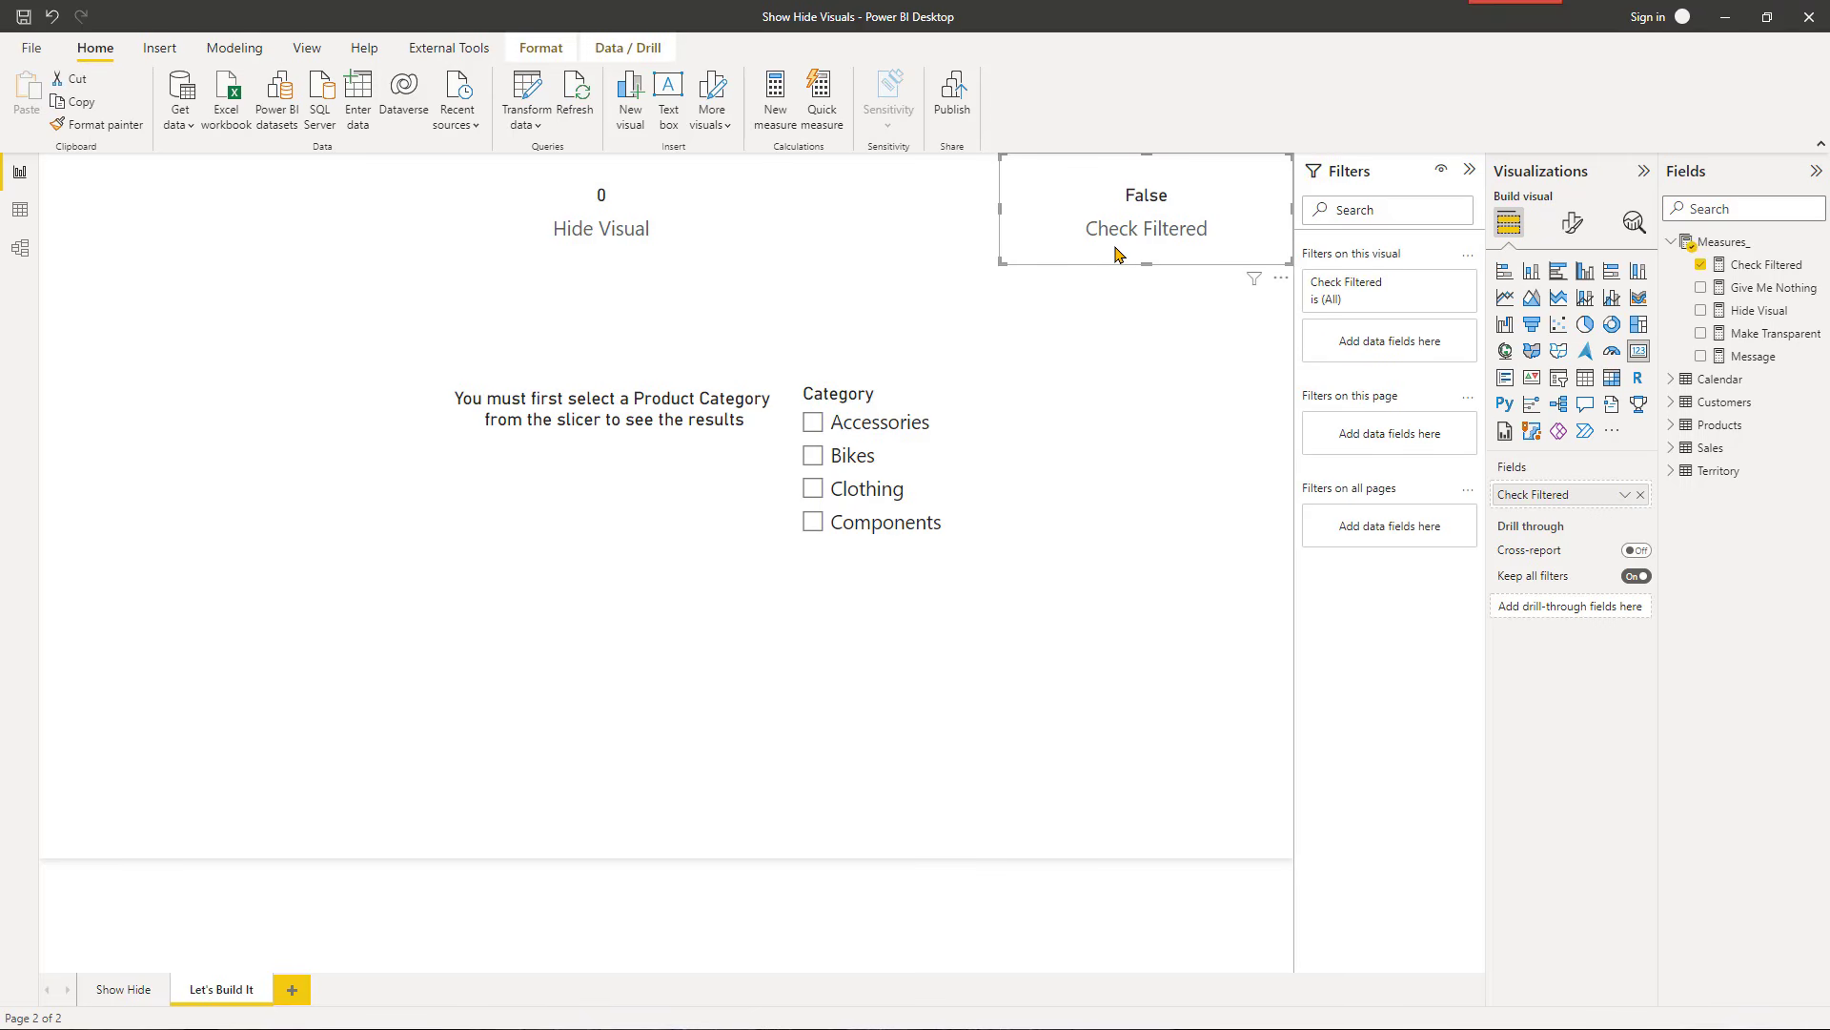
{"action": "key", "text": "Delete"}
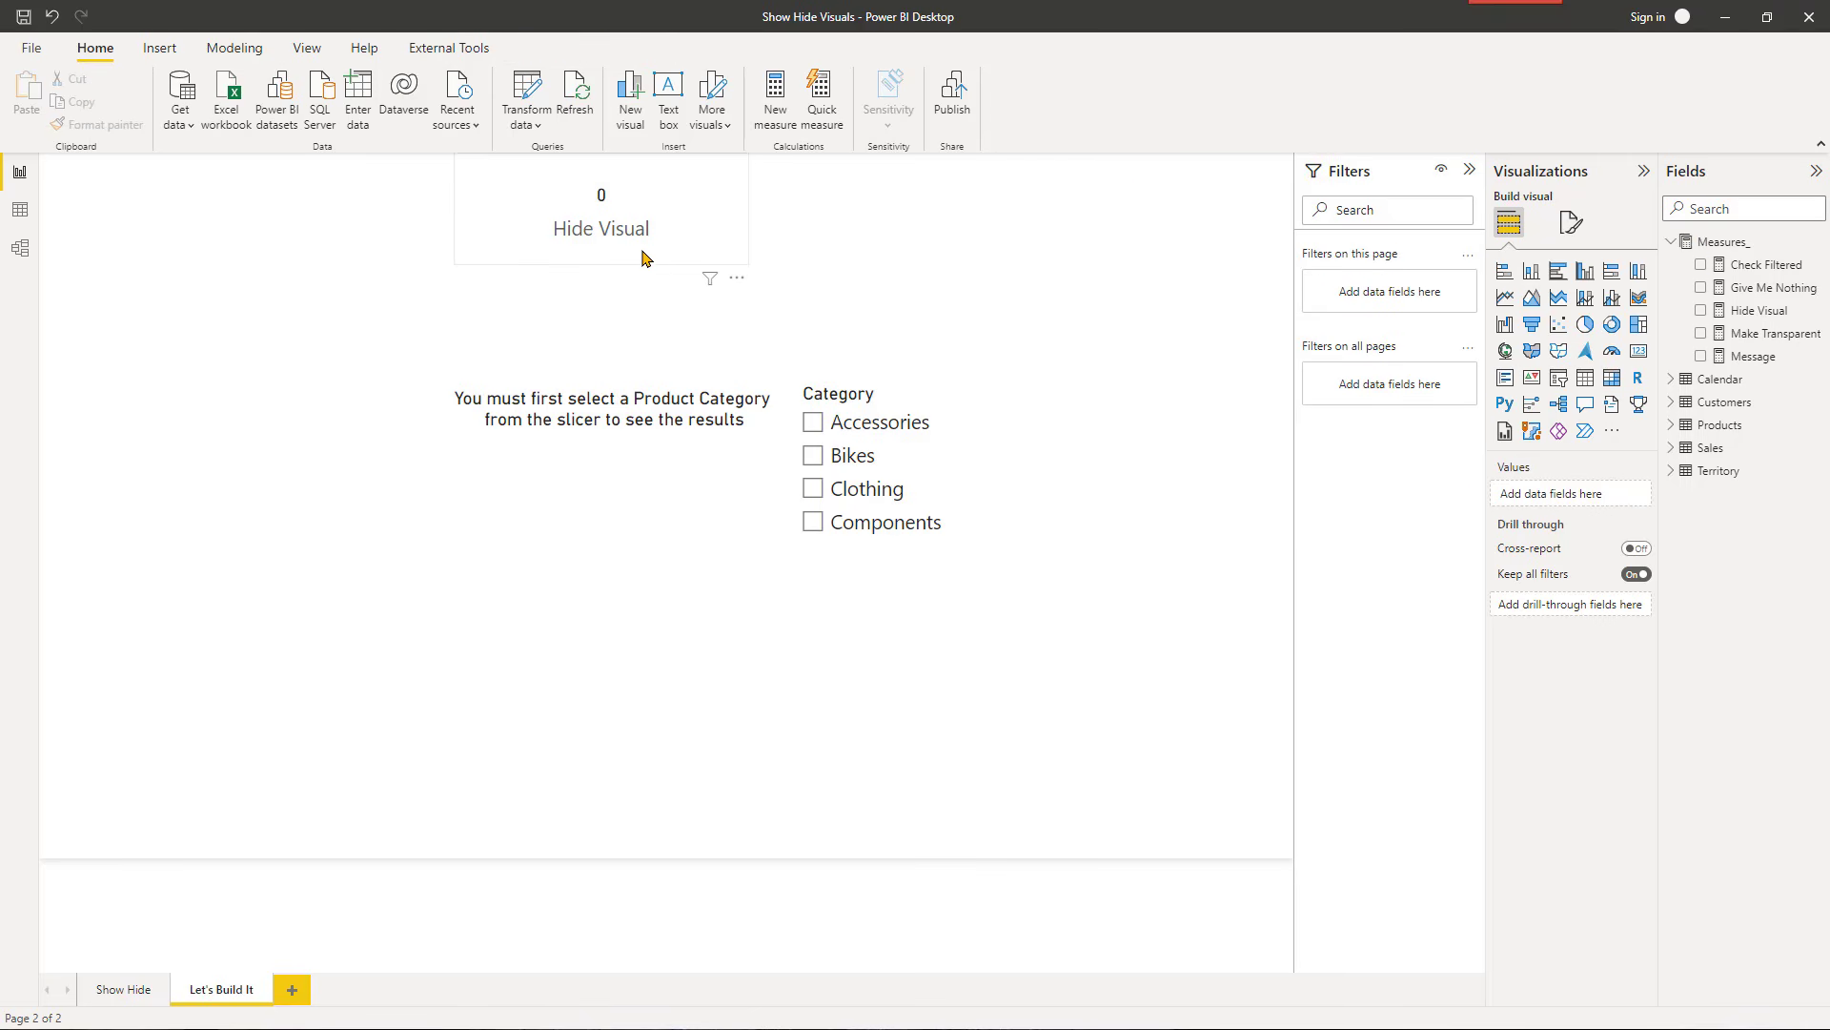
{"action": "left_click", "coordinate": [652, 252]}
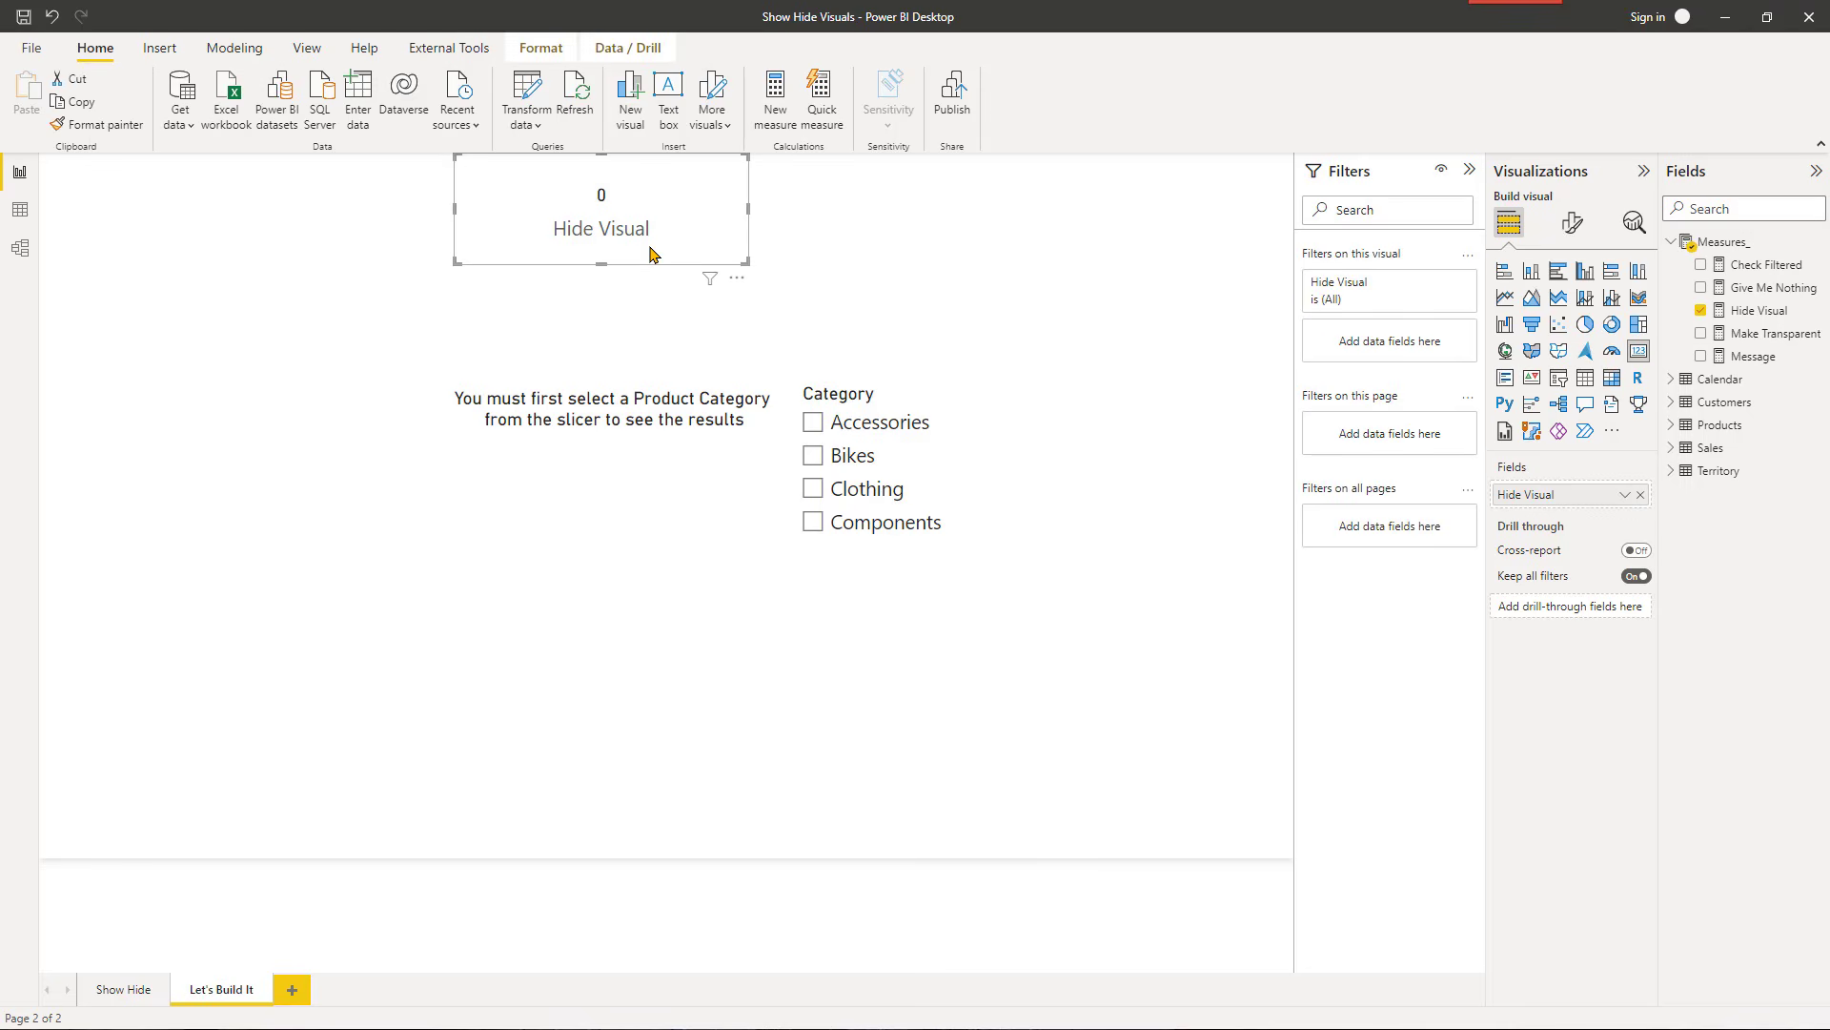
{"action": "key", "text": "Delete"}
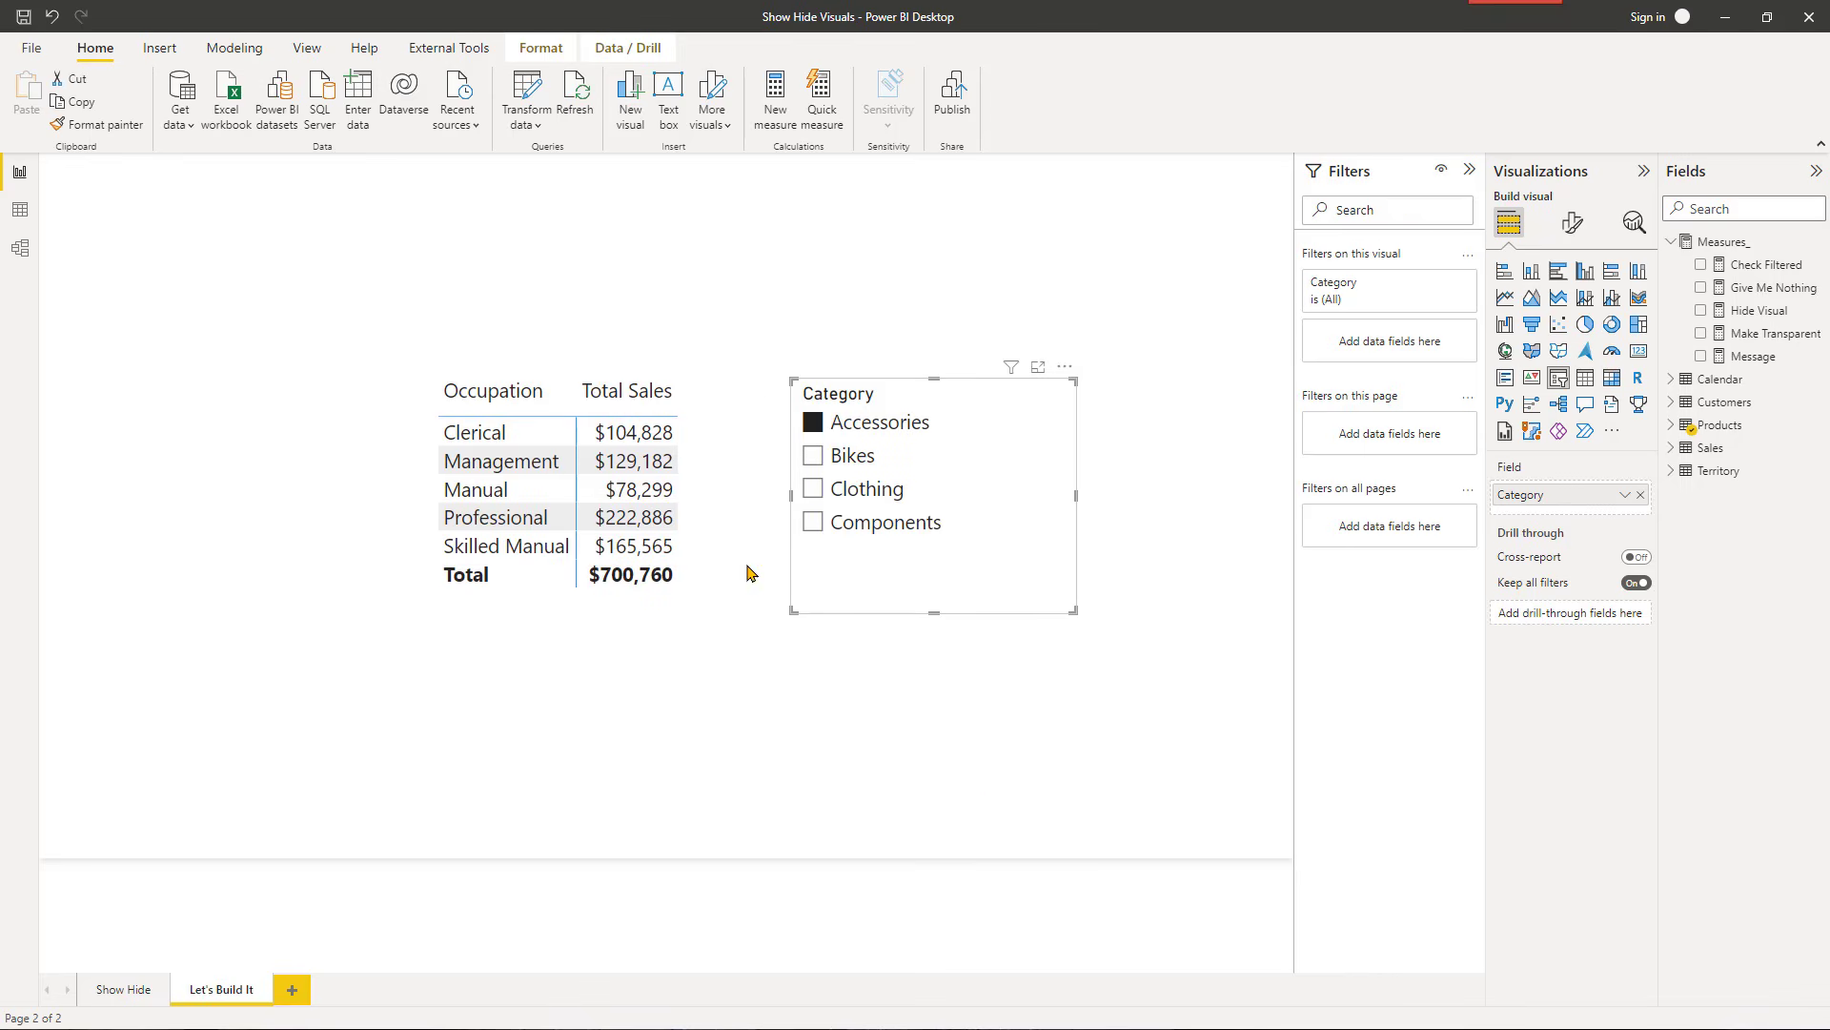
Step: Test row selection in the Accessories-filtered sales table by selecting Skilled Manual, Professional and Clerical, and deselect the table
{"action": "left_click", "coordinate": [549, 558]}
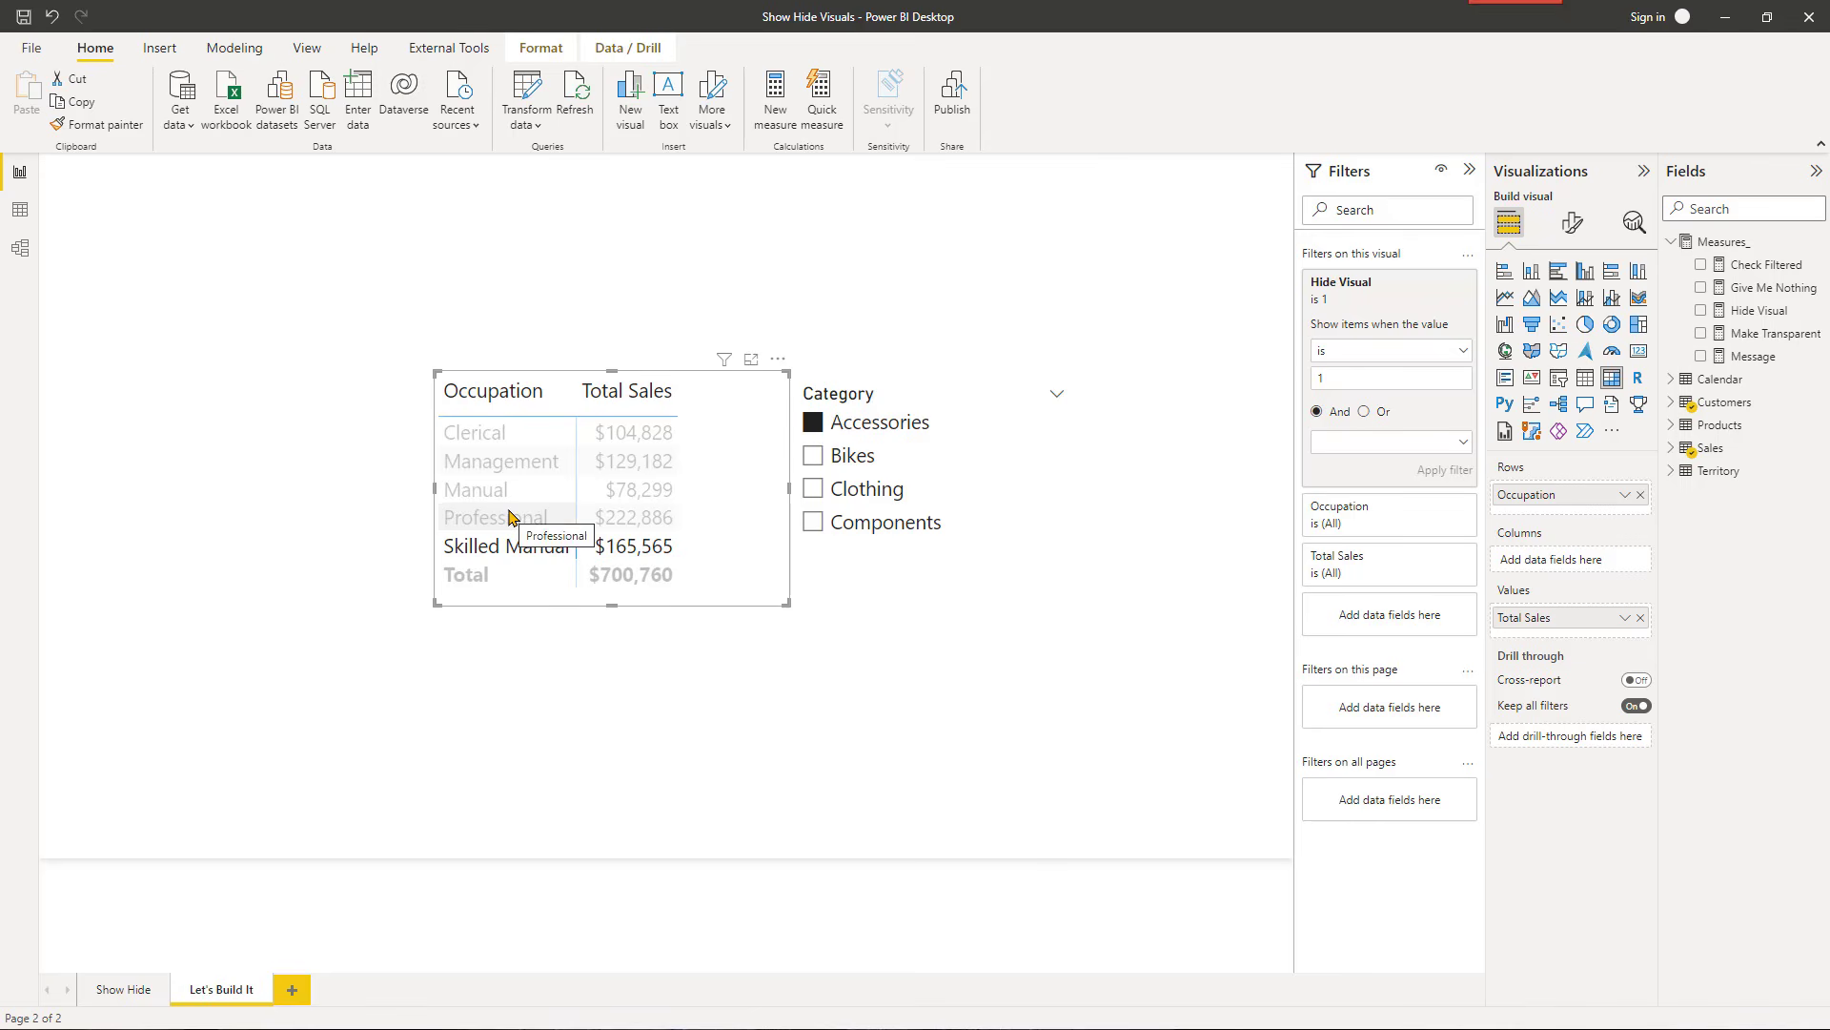
{"action": "left_click", "coordinate": [512, 515]}
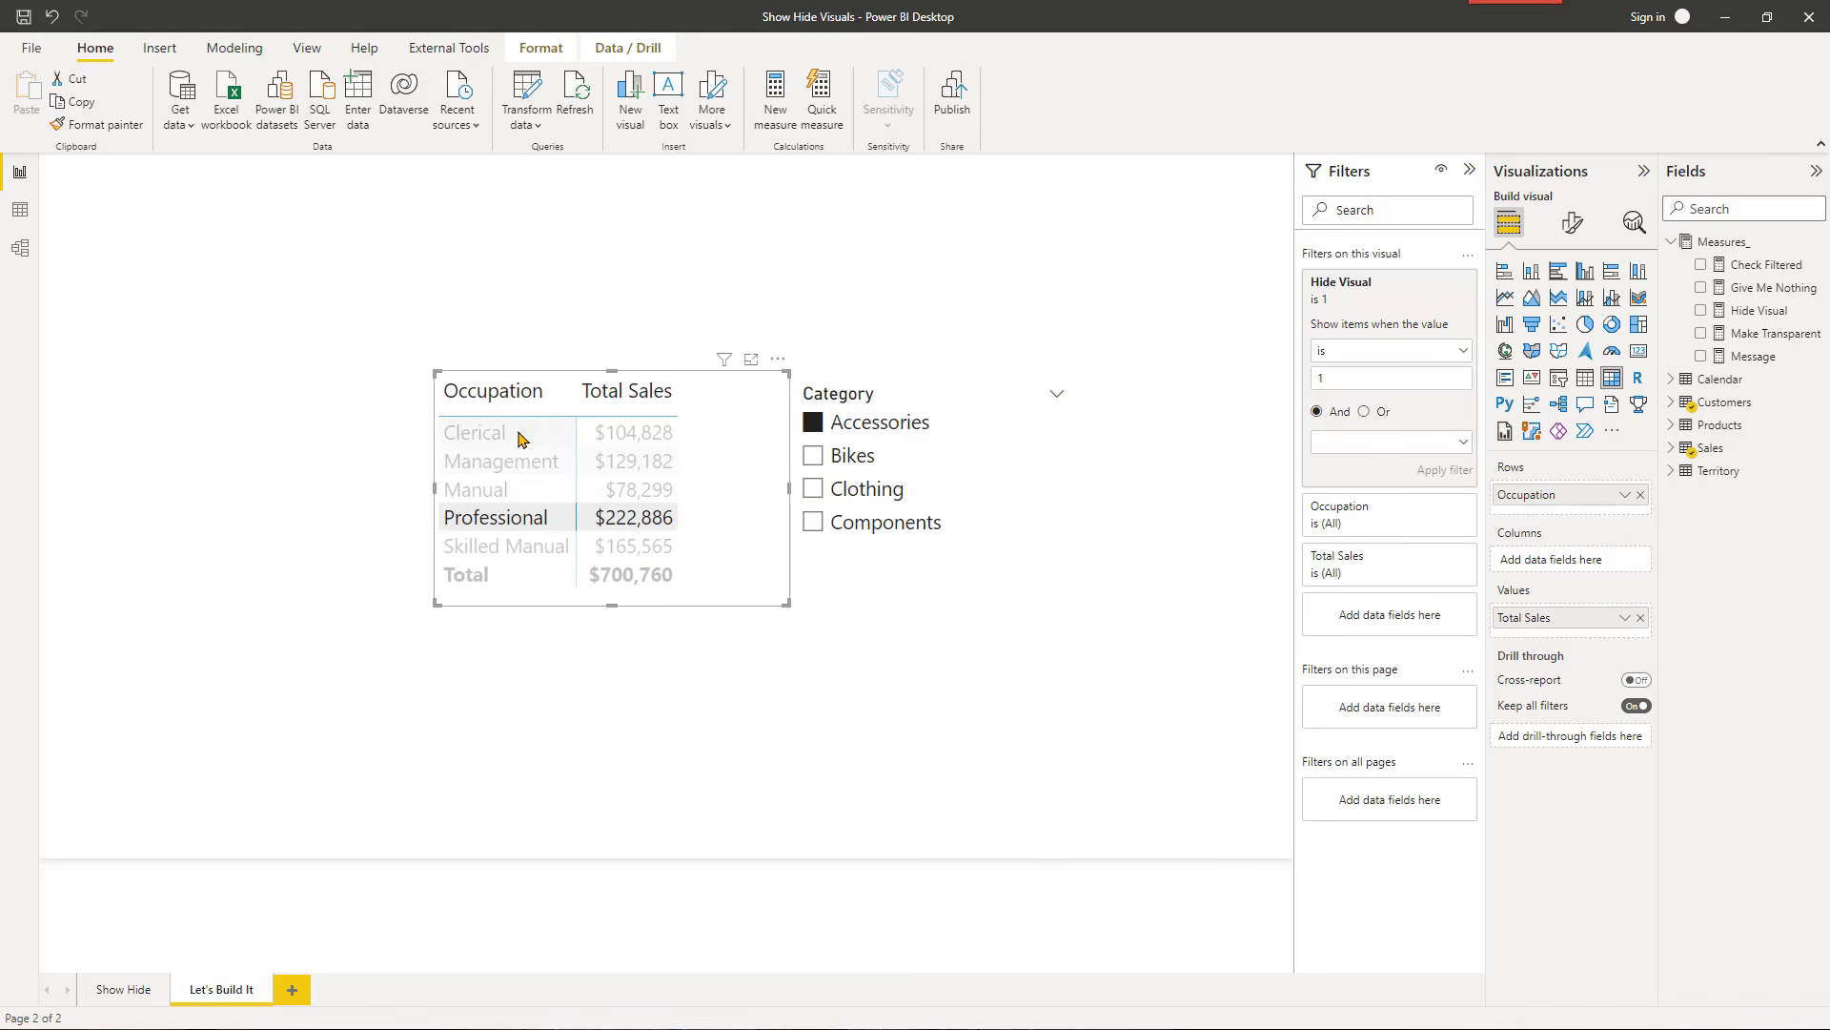
{"action": "left_click", "coordinate": [522, 439]}
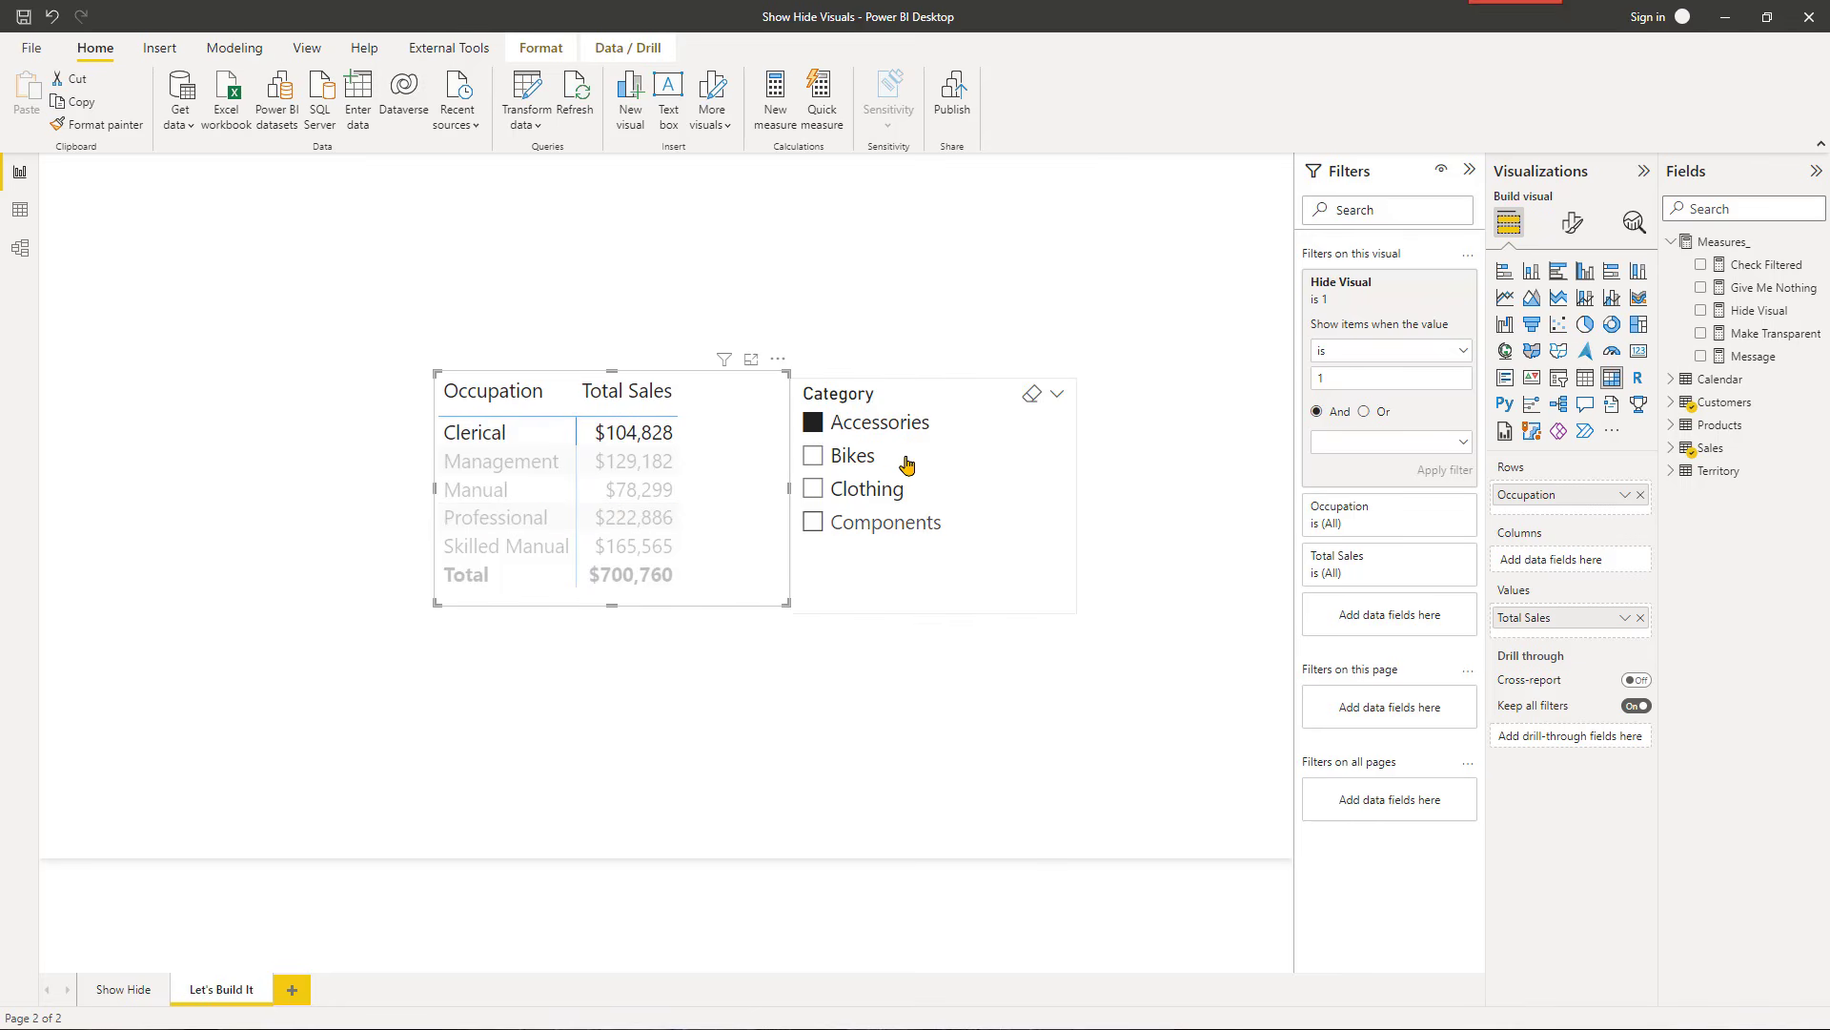
{"action": "left_click", "coordinate": [860, 772]}
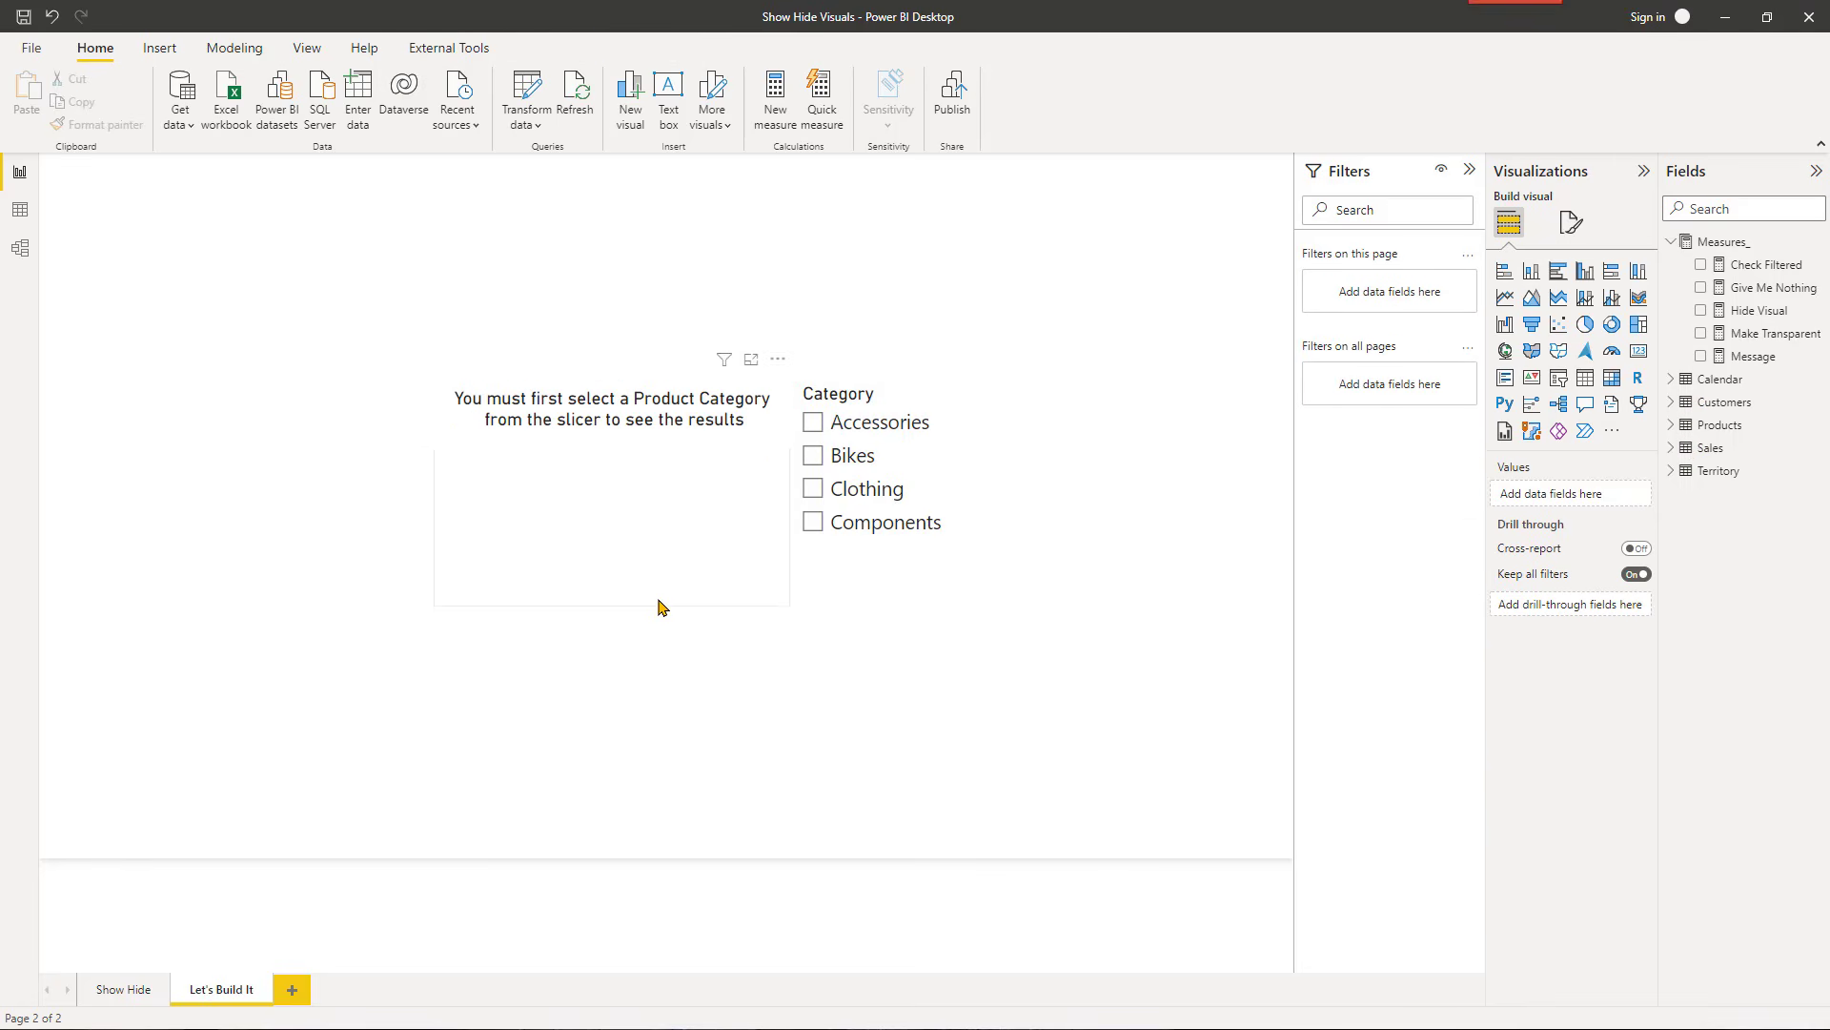
Step: Filter by the Bikes category and check selection of the Message card overlapping the sales table's upper rows
{"action": "left_click", "coordinate": [839, 468]}
{"action": "left_click", "coordinate": [820, 463]}
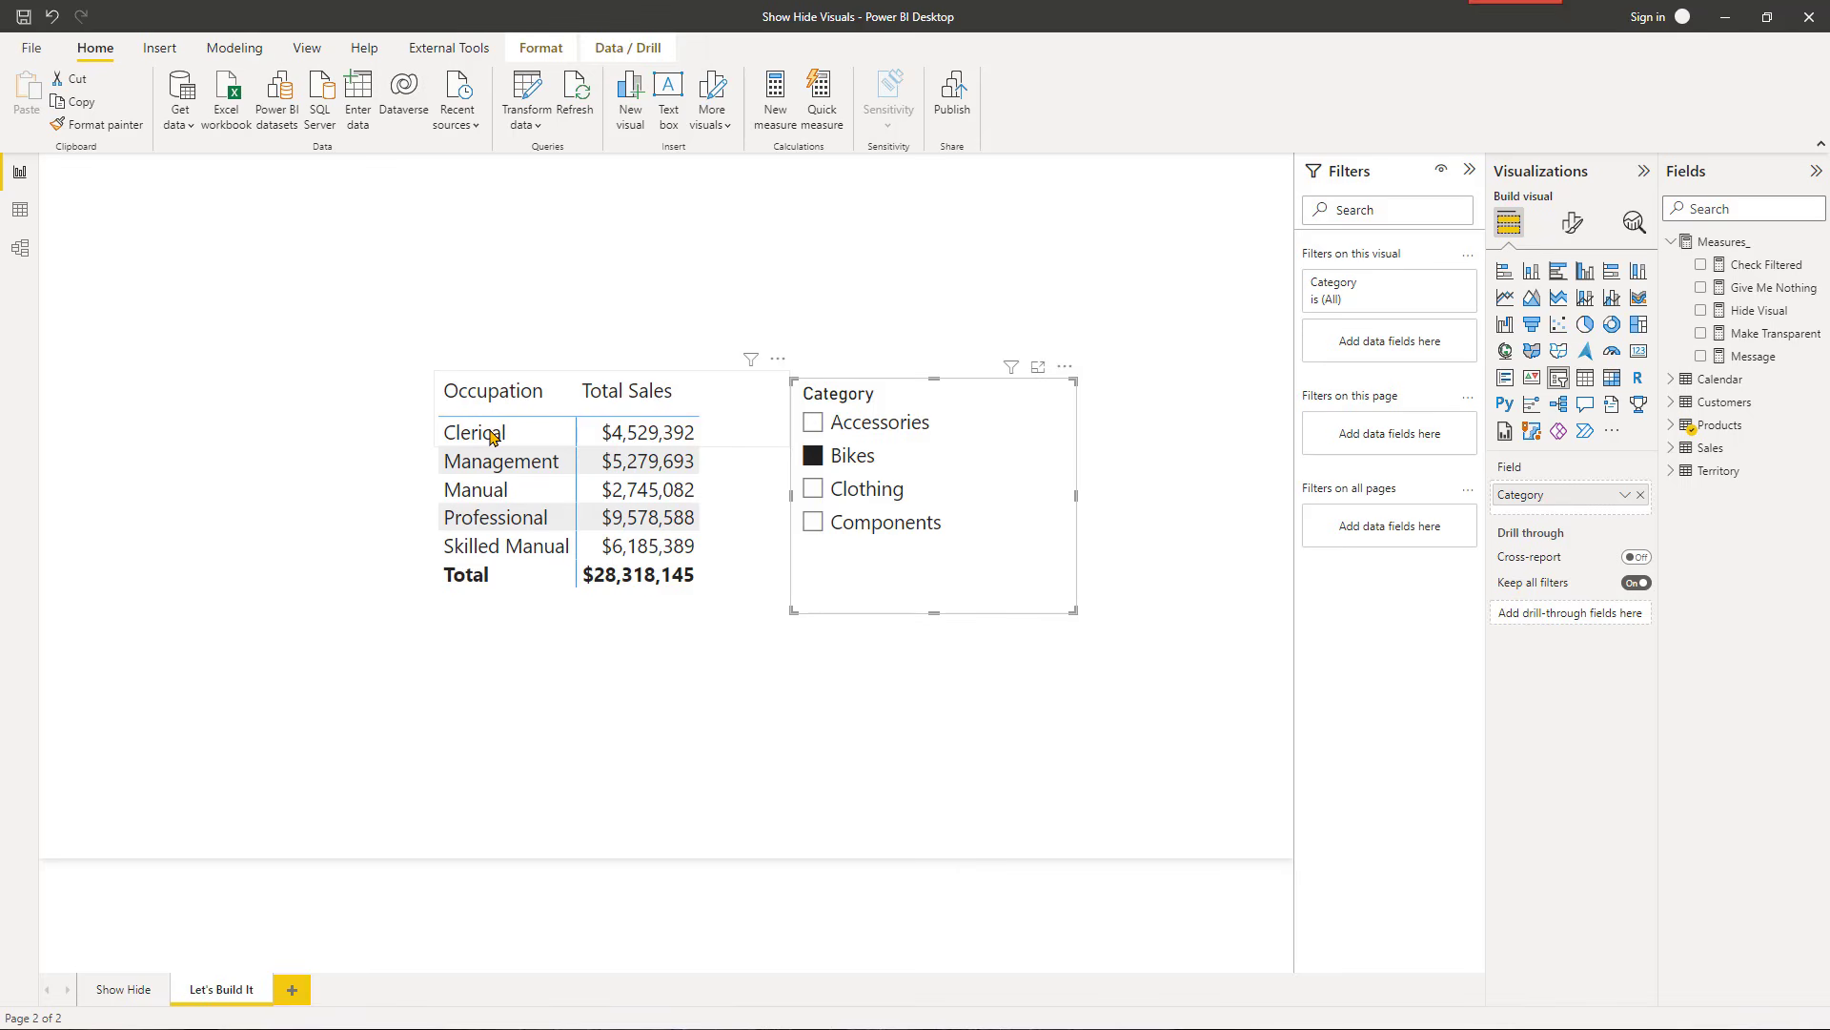
{"action": "key", "text": "ctrl+v"}
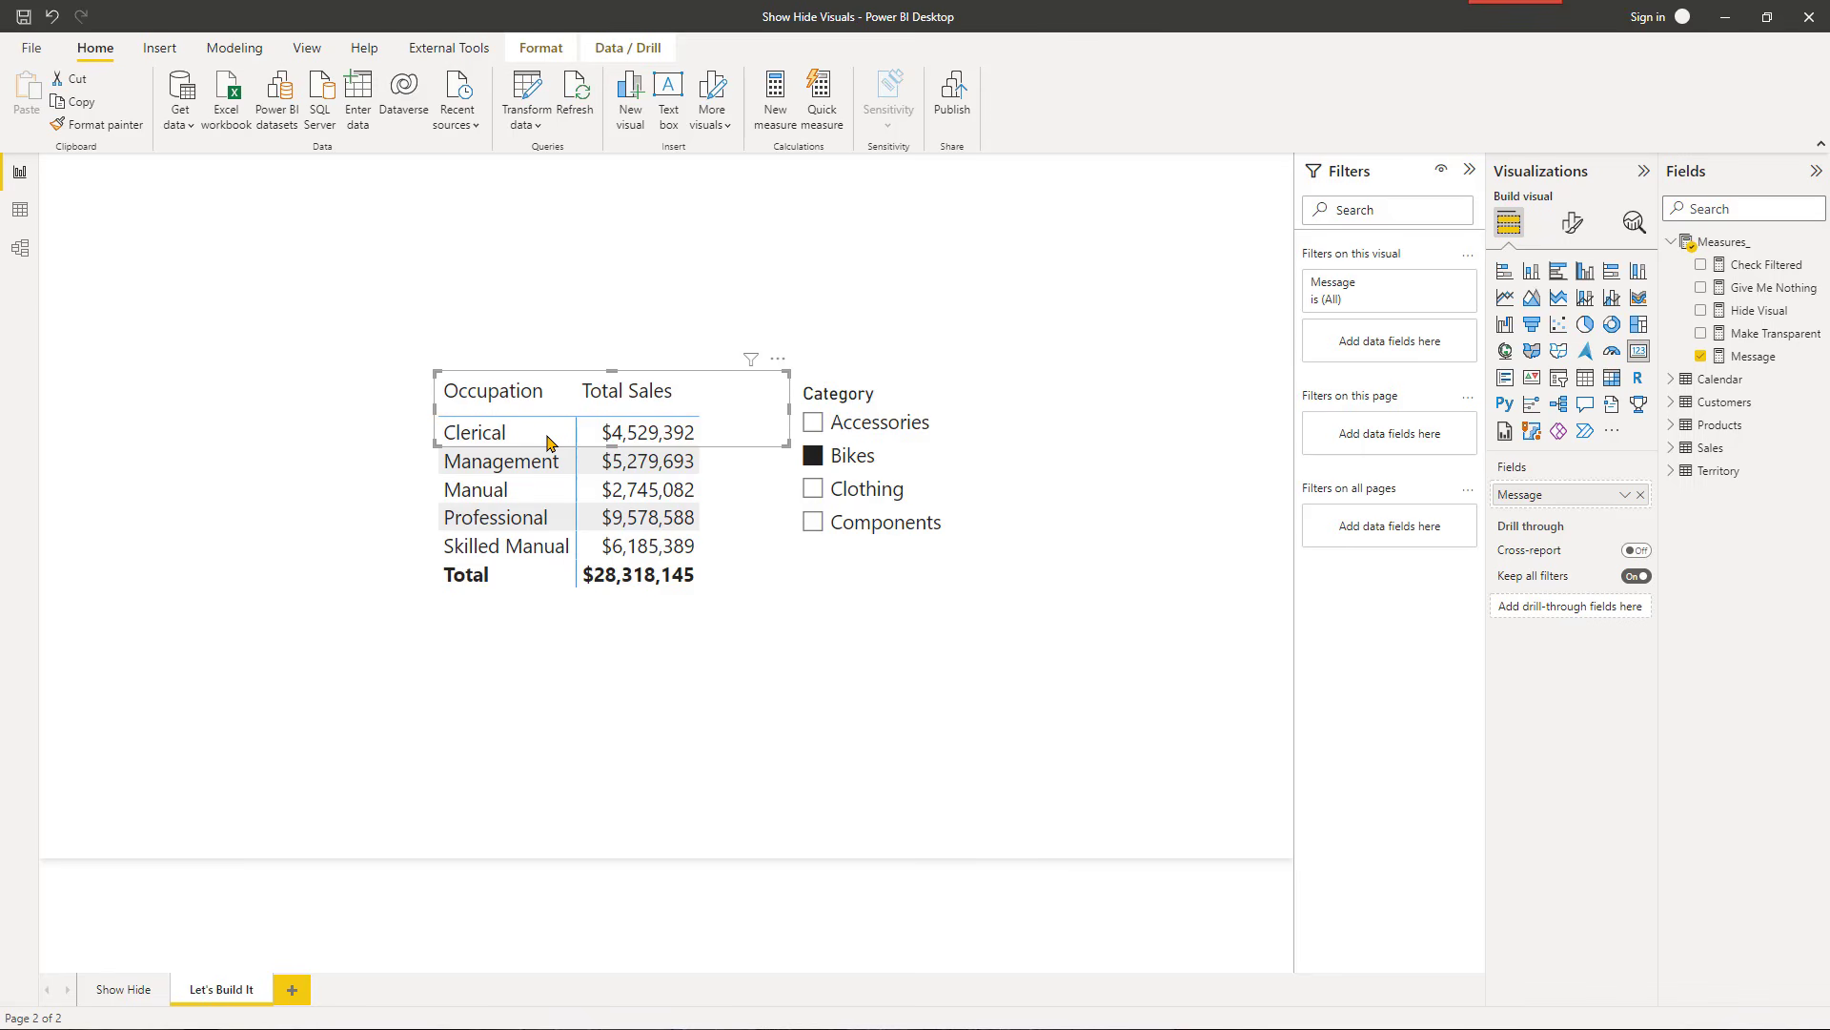
Step: Test selecting the Skilled Manual and Clerical table rows, deselect Clerical, and clear the Bikes category
{"action": "left_click", "coordinate": [550, 557]}
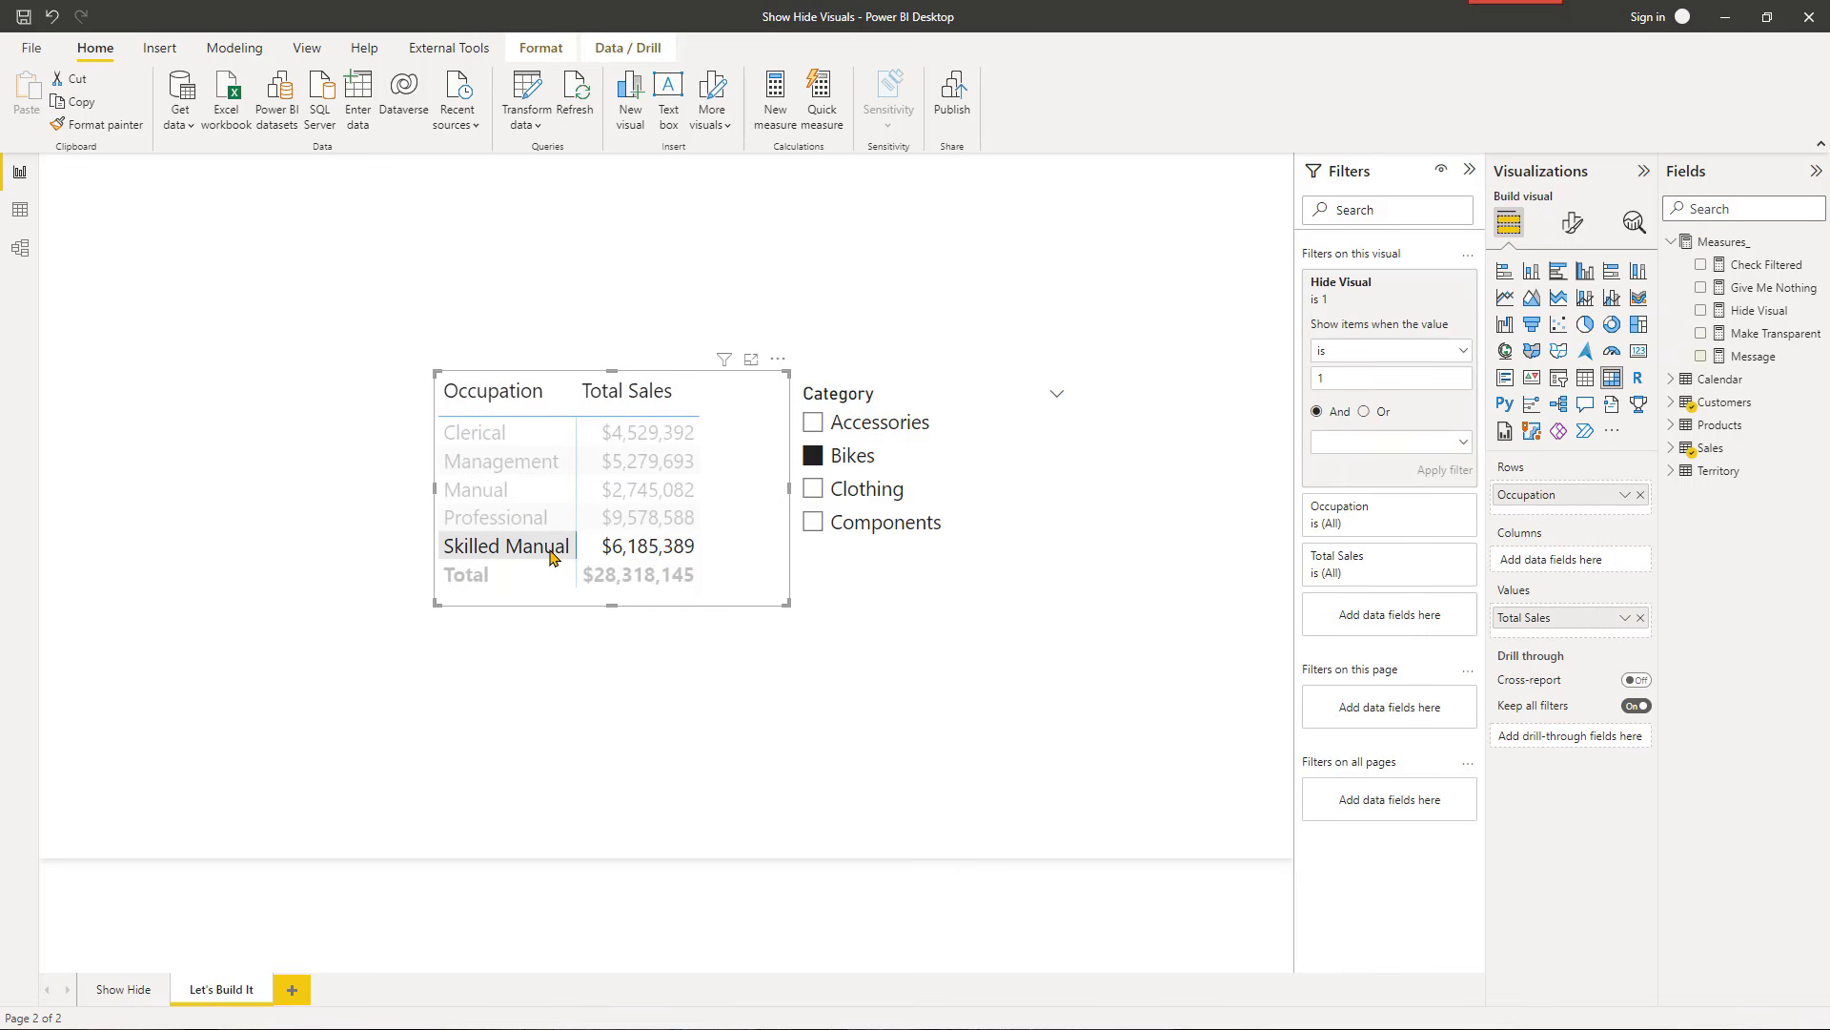
{"action": "left_click", "coordinate": [483, 432]}
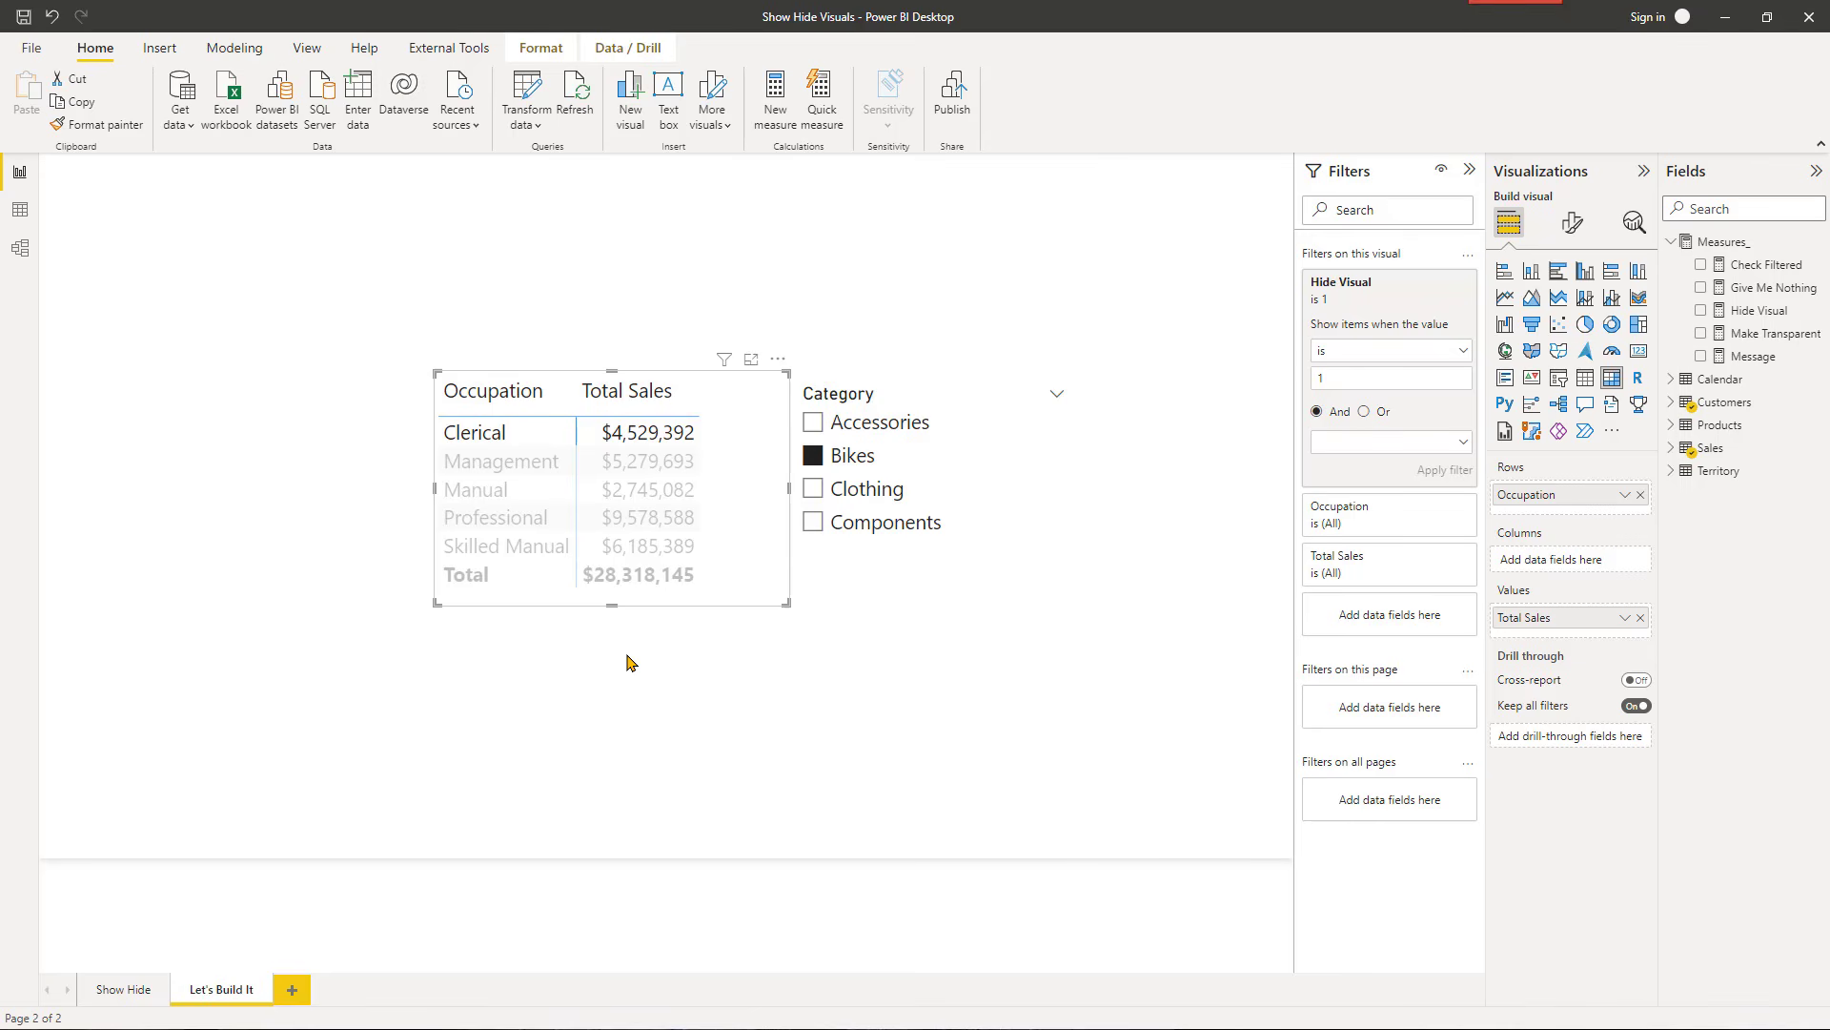
{"action": "left_click", "coordinate": [510, 438]}
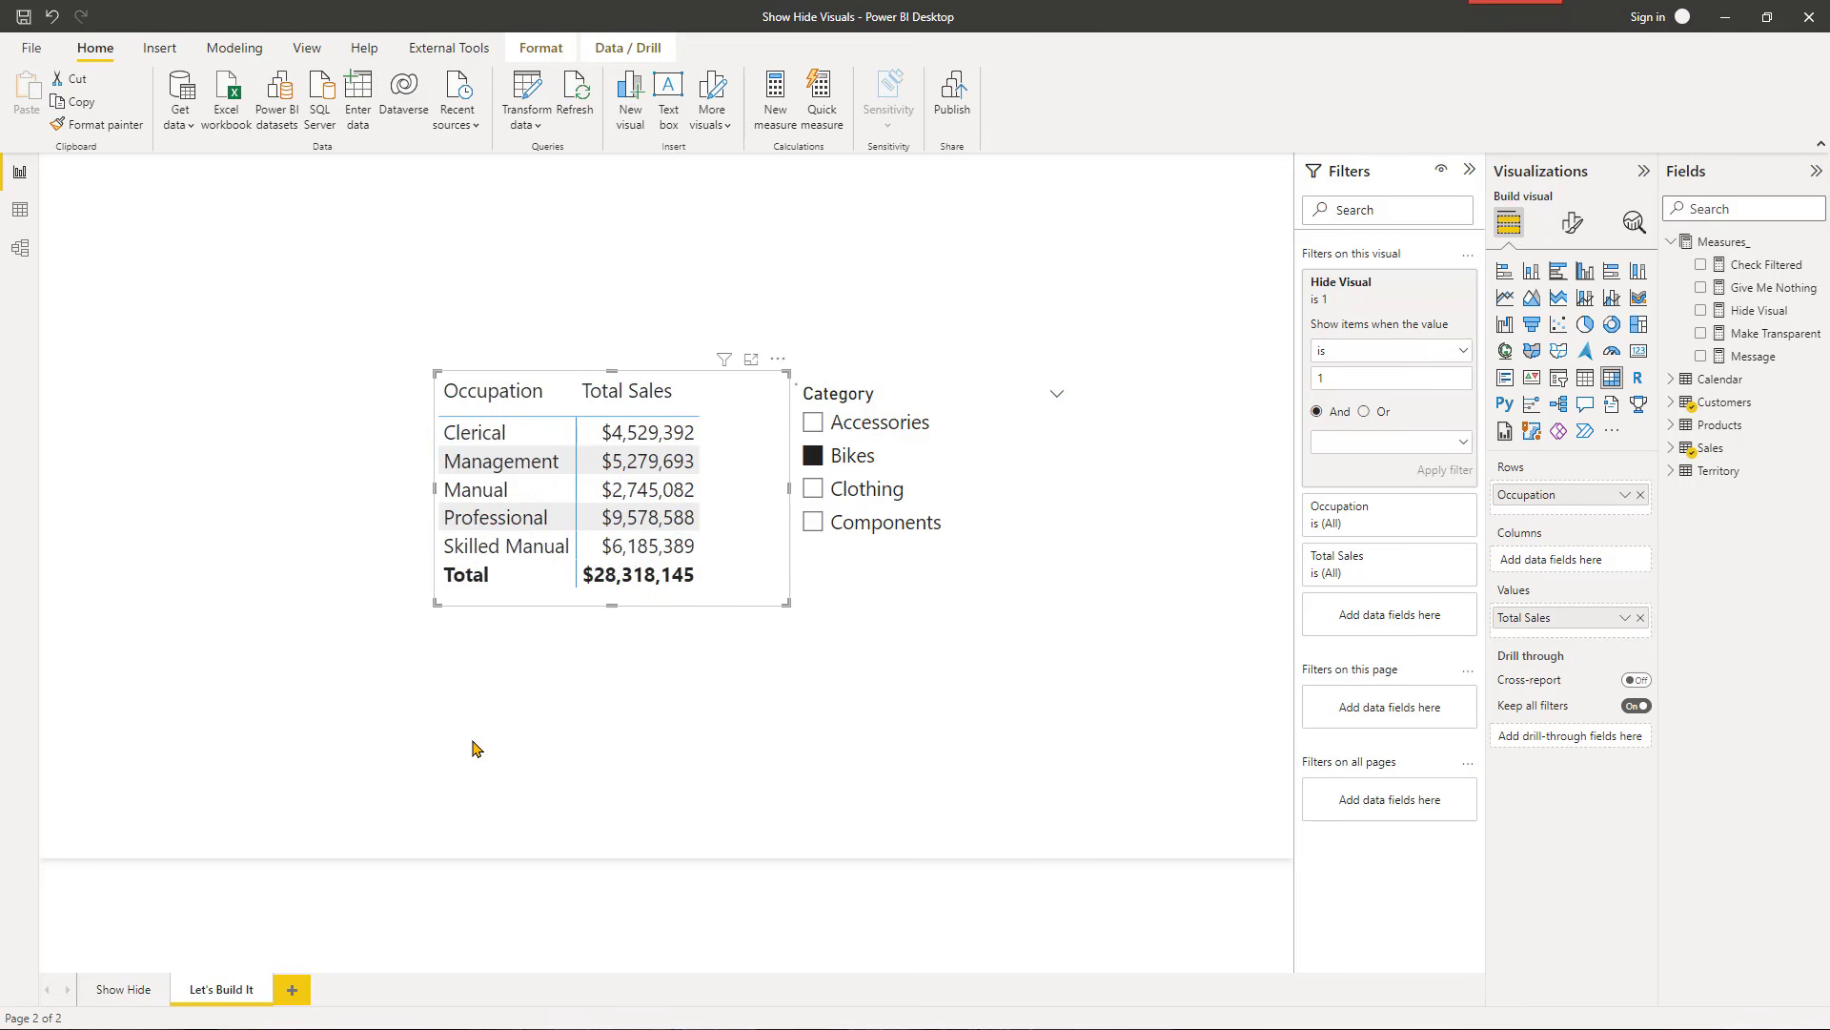
{"action": "left_click", "coordinate": [812, 455]}
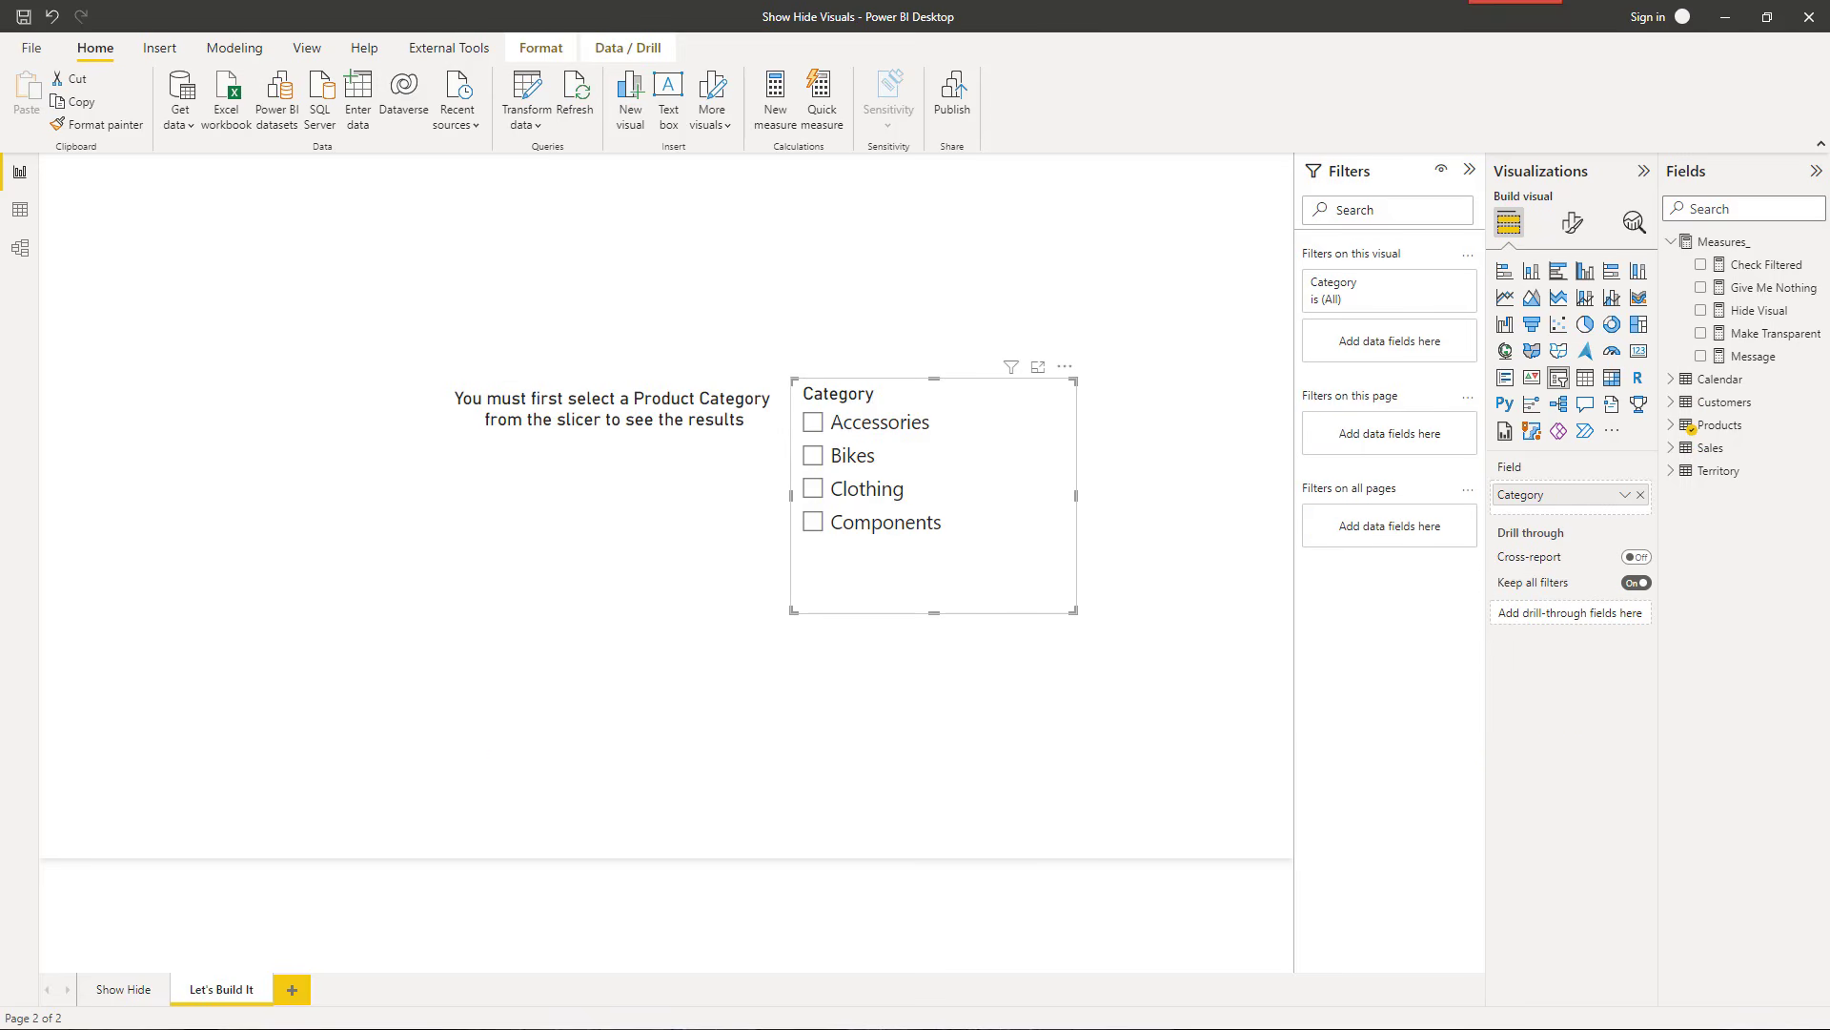